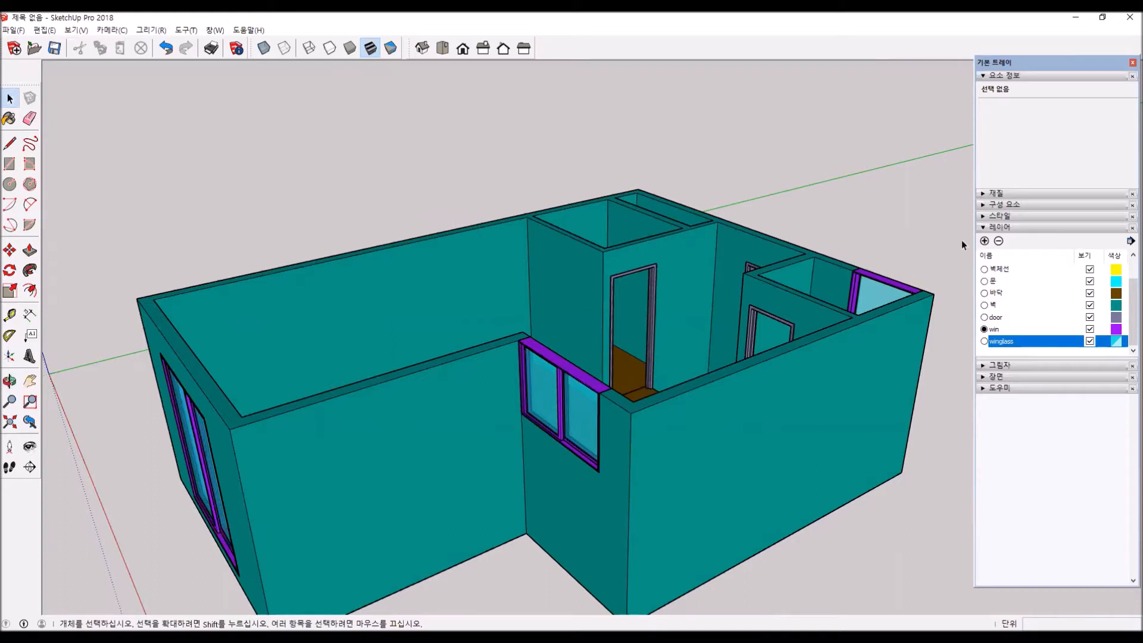
Turn off the color-by-layer display so the model shows its default face colors.
click(1128, 241)
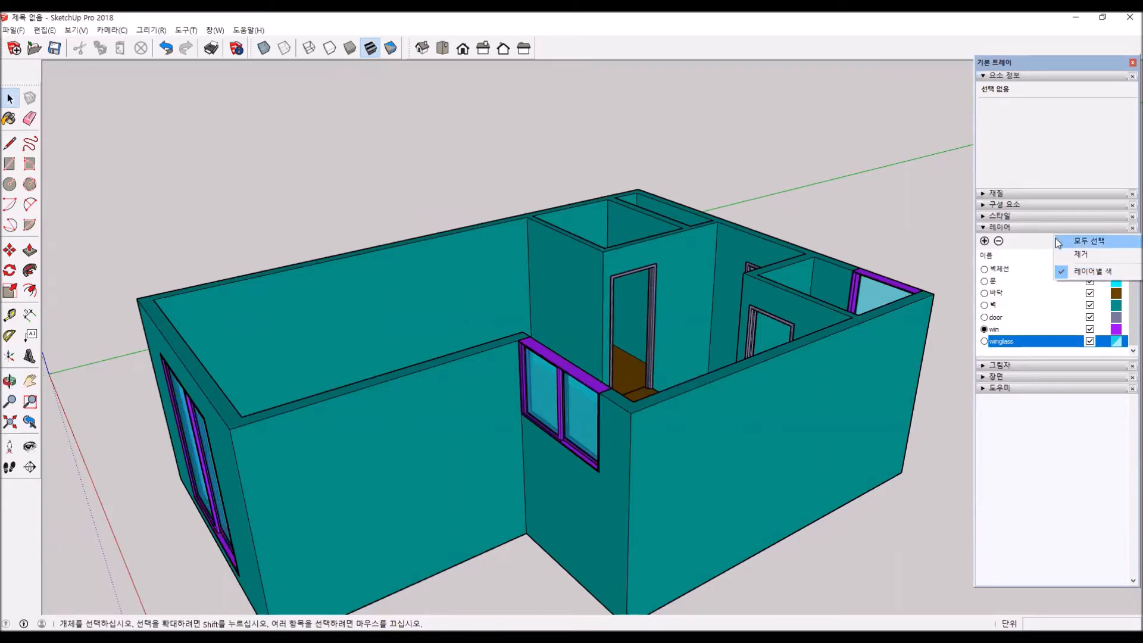
click(1058, 272)
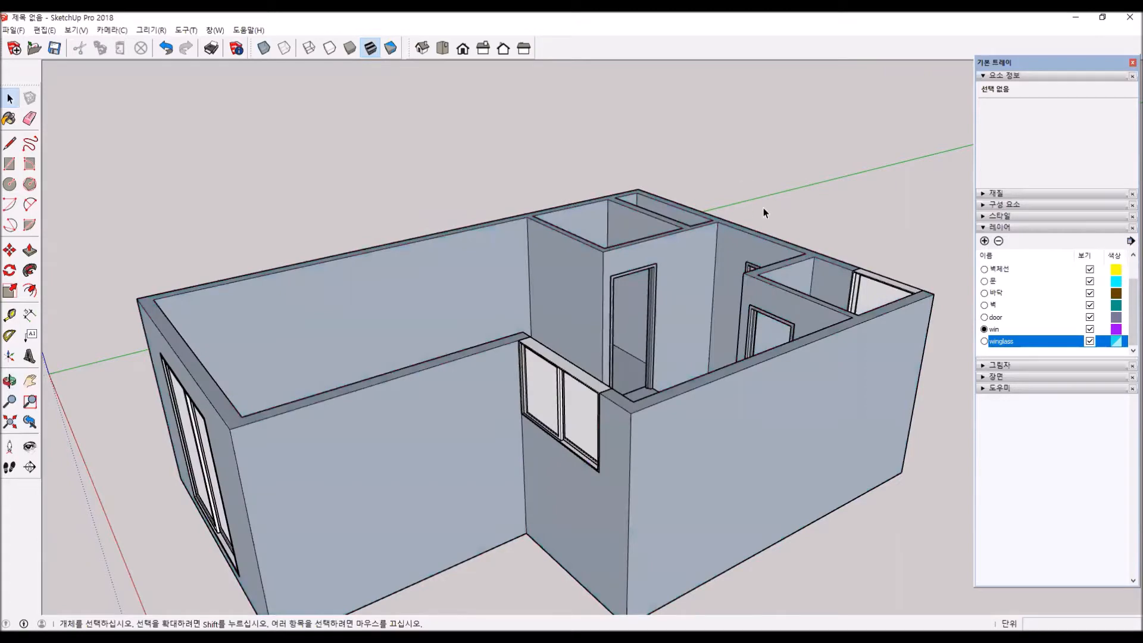
scroll(839, 391, down, 2)
mouse_move(839, 391)
middle_down()
mouse_move(862, 409)
mouse_move(350, 396)
mouse_move(587, 339)
mouse_move(766, 325)
mouse_move(772, 356)
mouse_move(880, 383)
mouse_move(845, 381)
middle_up()
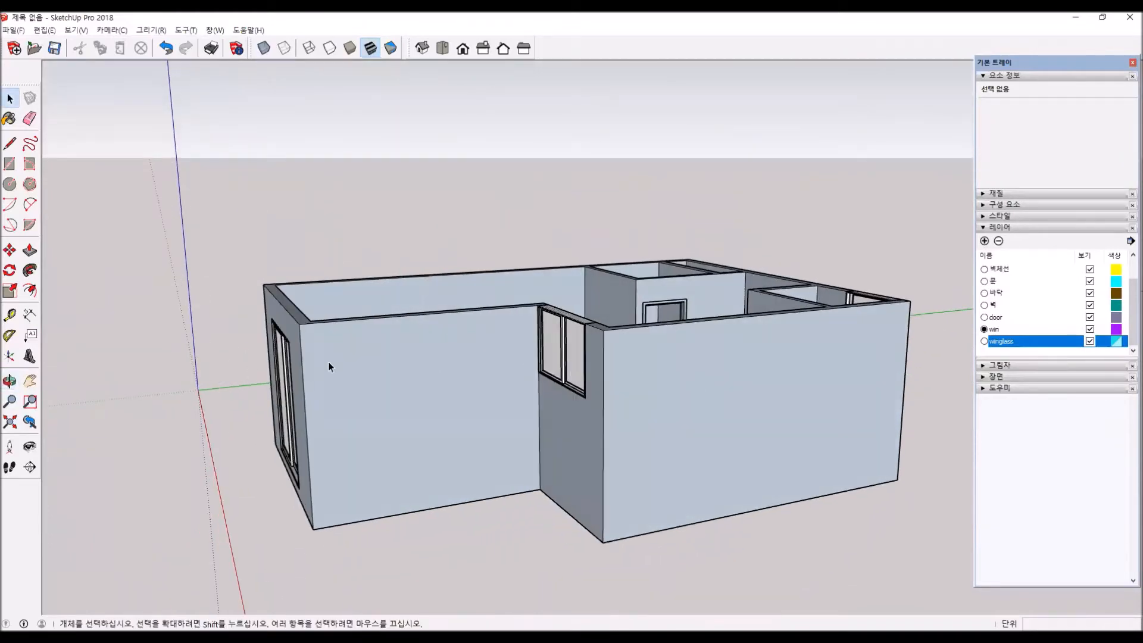
Reverse the outer face of the exterior side wall between the large sliding window and the recessed window wall.
middle_drag(416, 425, 628, 411)
scroll(423, 455, up, 3)
click(435, 448)
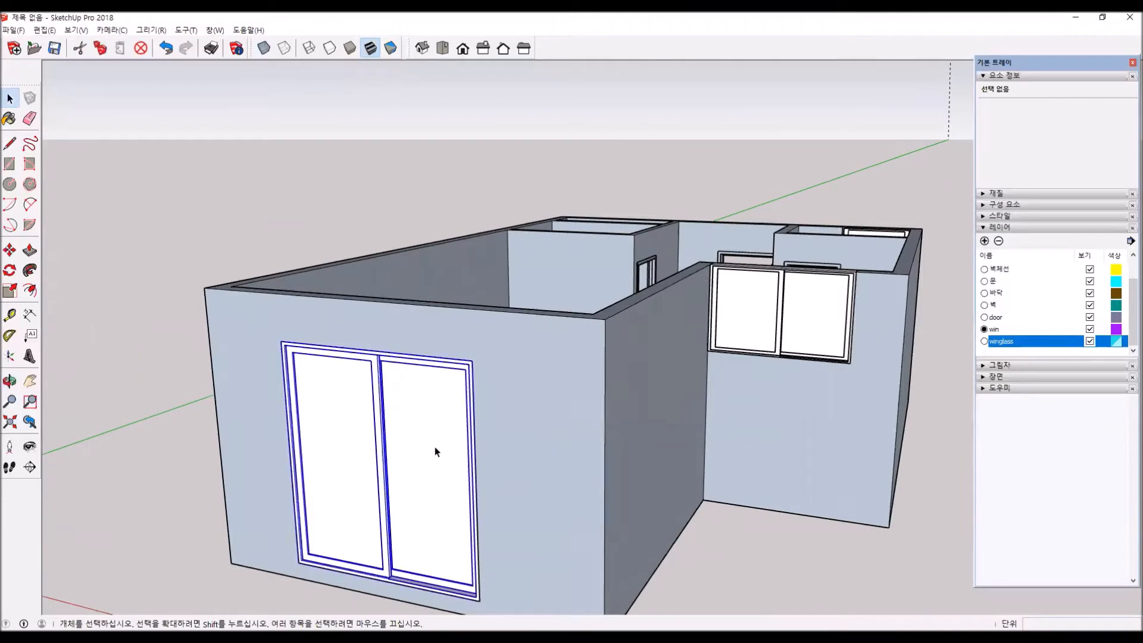
click(562, 385)
click(655, 382)
right_click(652, 380)
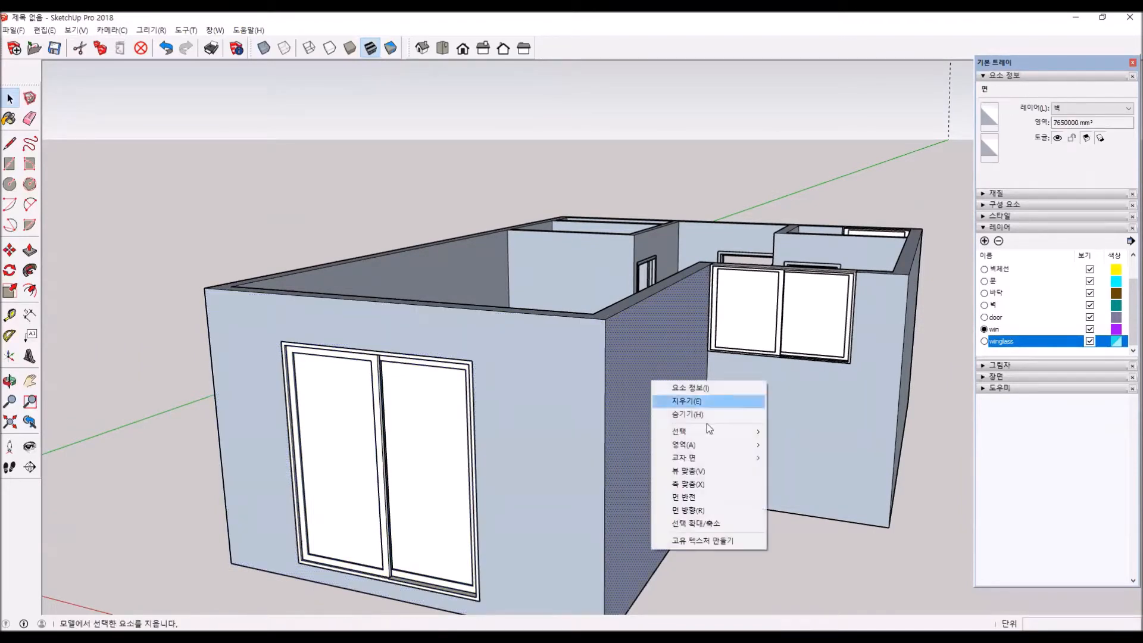
click(688, 497)
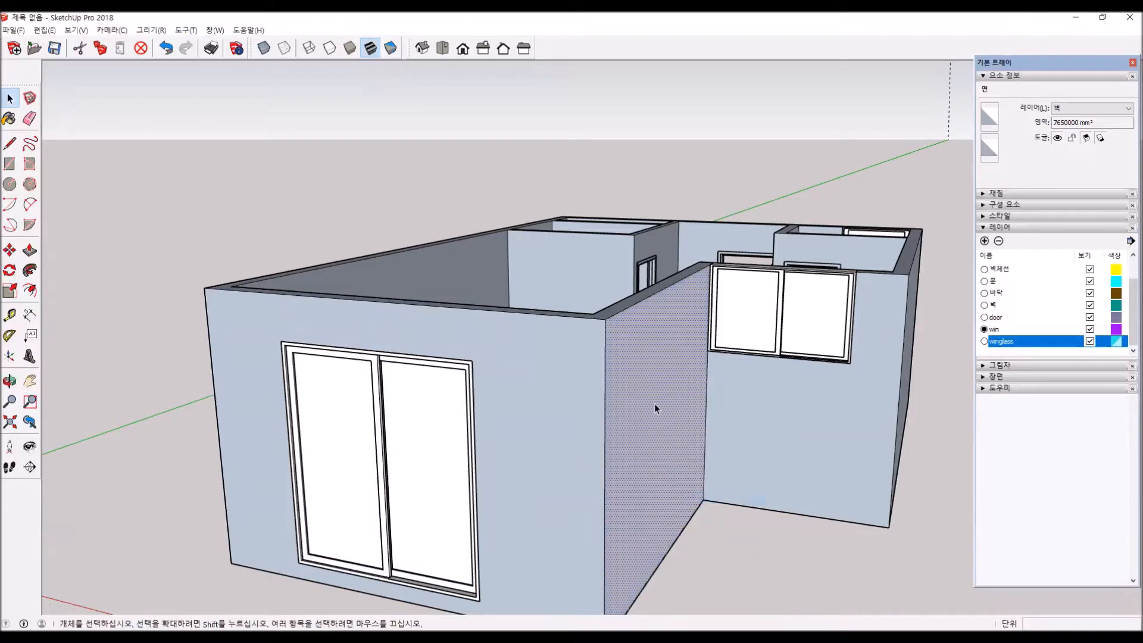
Reverse the same exterior side wall face again to restore its original orientation.
click(794, 580)
middle_drag(677, 481, 518, 438)
right_click(517, 422)
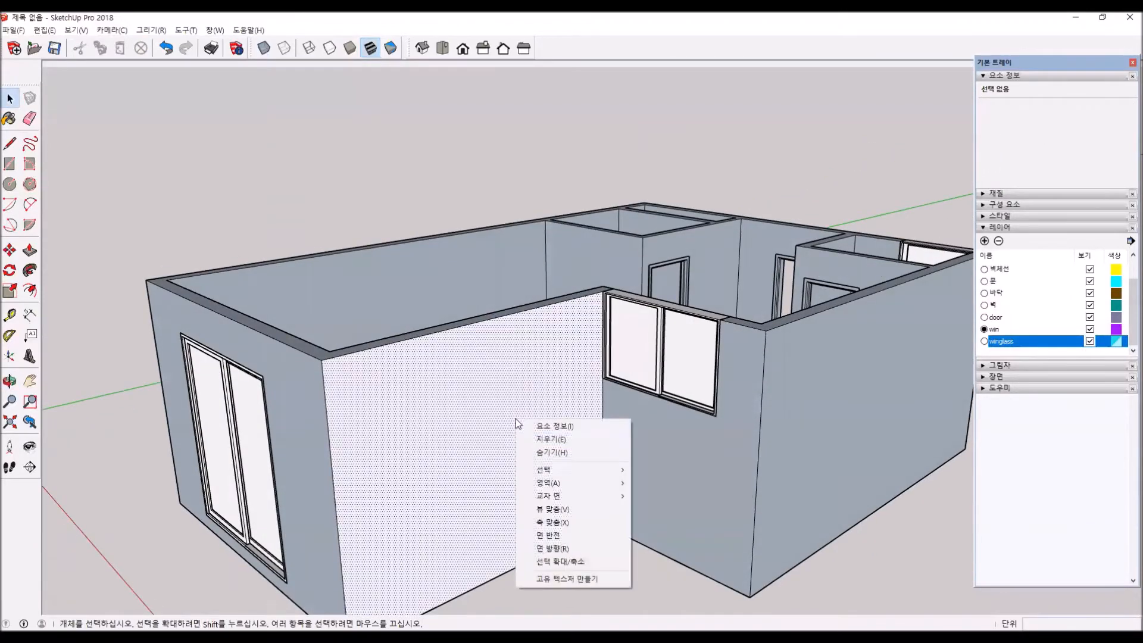
click(576, 534)
middle_drag(562, 556, 425, 408)
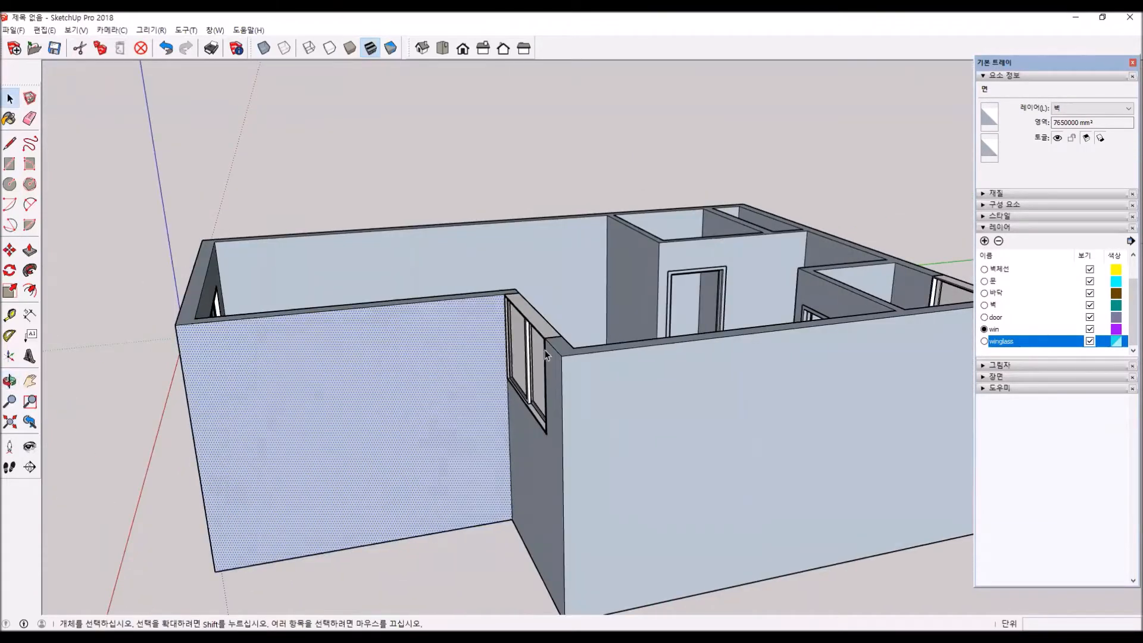
Open the recessed wall's window group to check its nested group, leave it, and inspect the window and rooms from other sides.
click(534, 317)
double_click(535, 316)
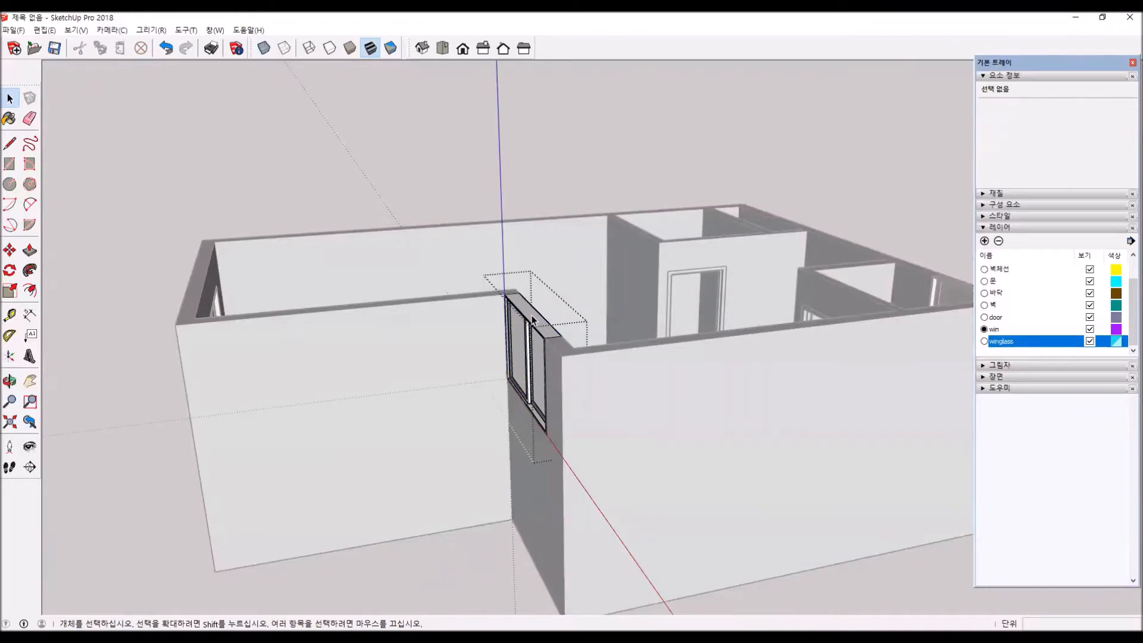
click(531, 320)
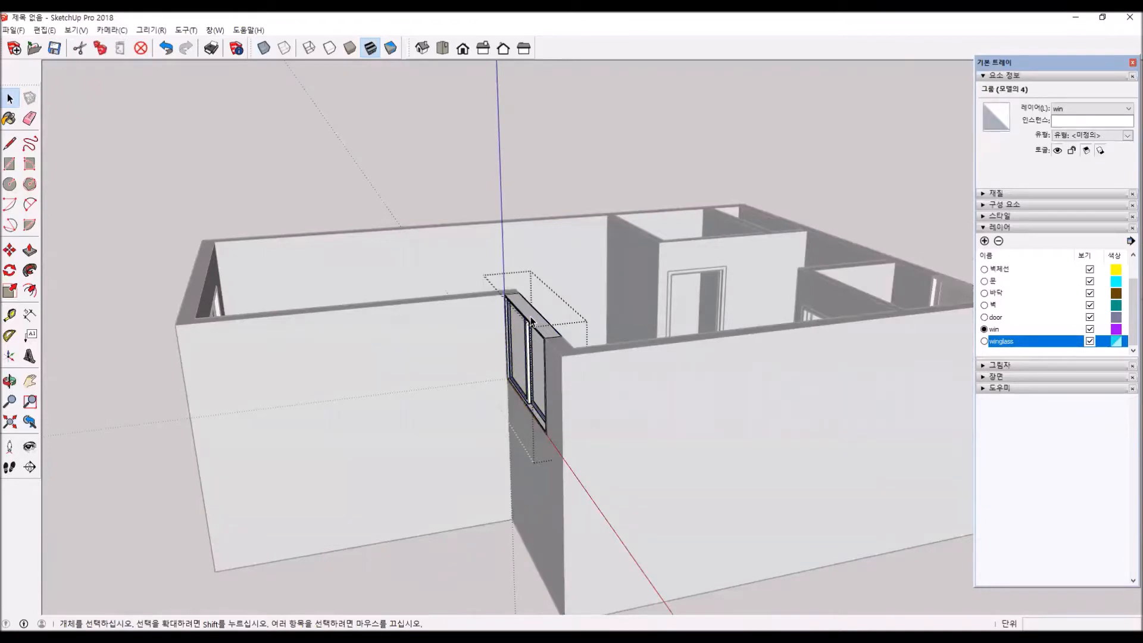
click(584, 195)
click(528, 338)
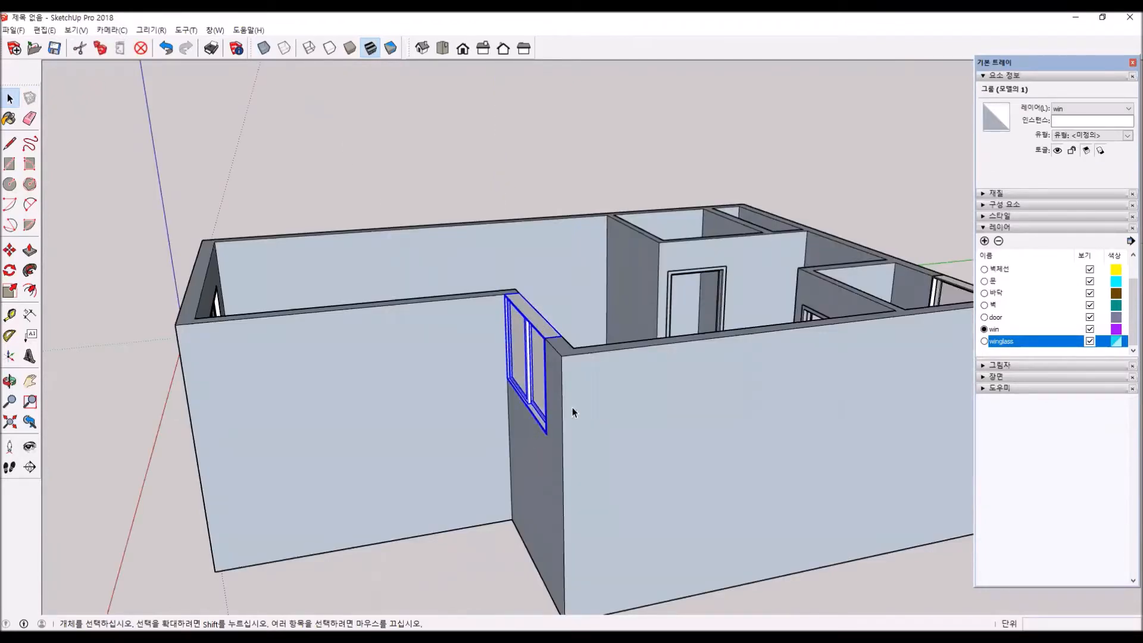
click(620, 187)
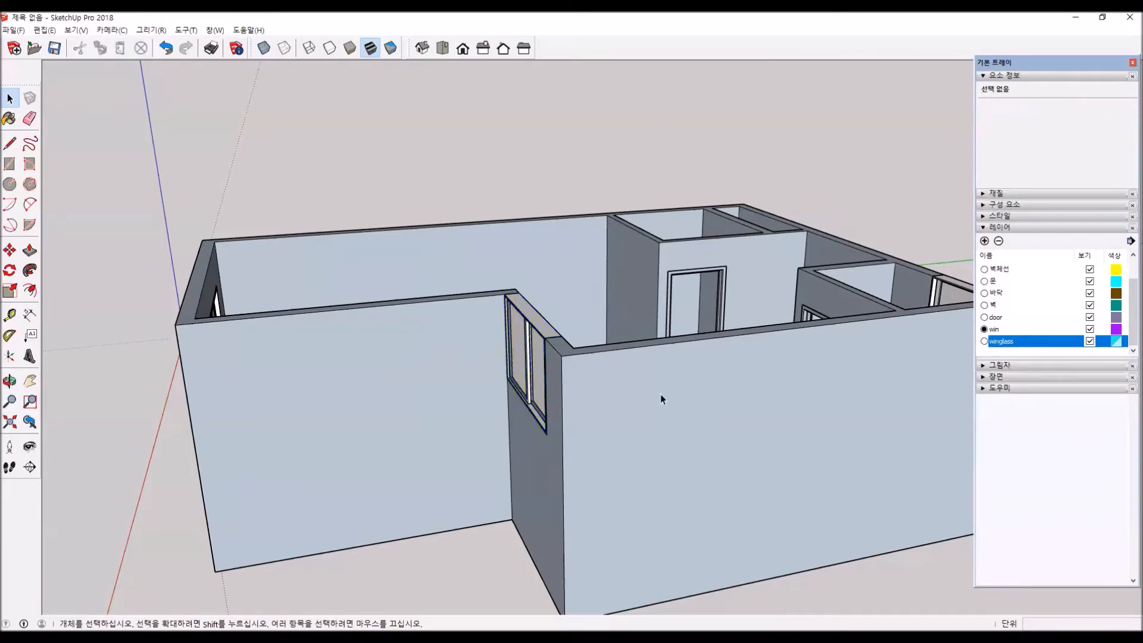
mouse_move(613, 375)
middle_down()
mouse_move(636, 388)
mouse_move(345, 516)
mouse_move(302, 458)
mouse_move(312, 450)
middle_up()
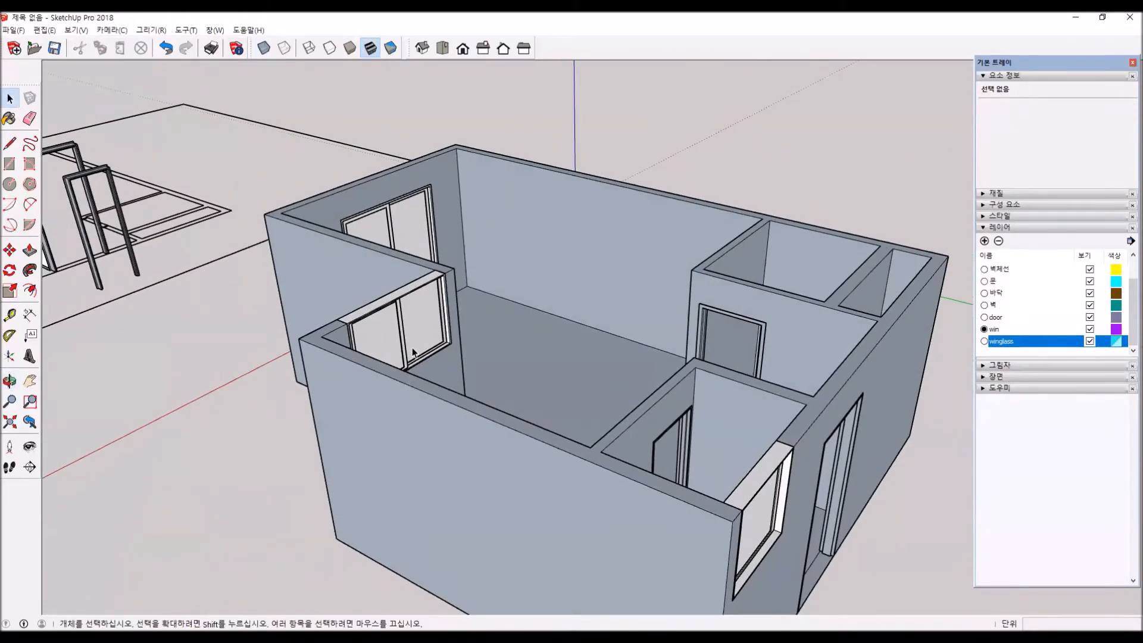
middle_drag(551, 430, 853, 458)
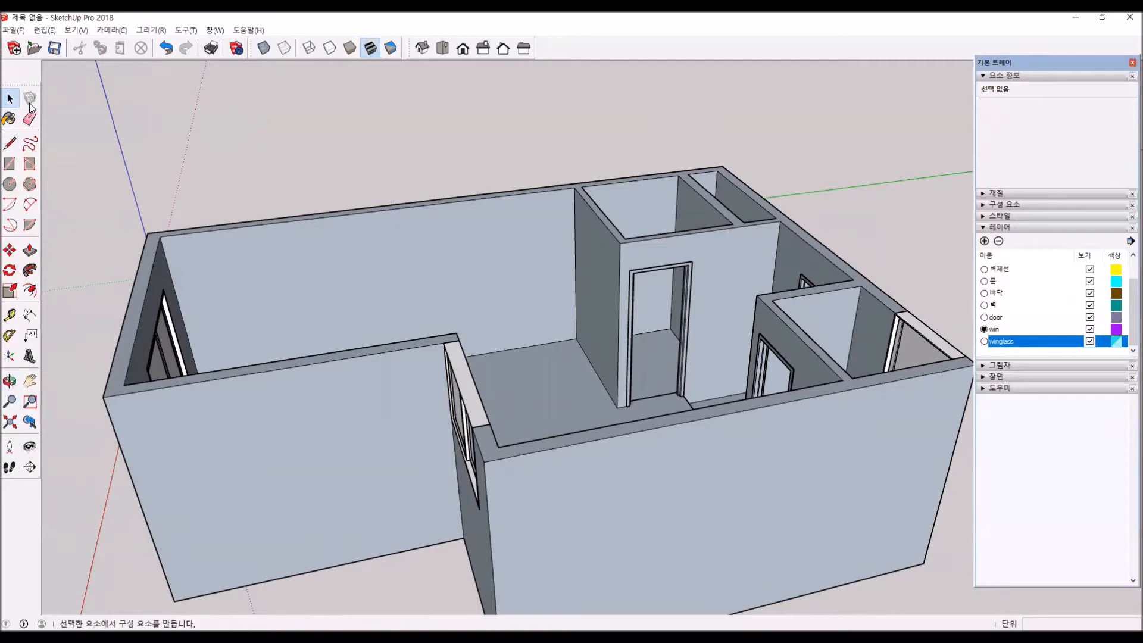
Activate the Paint Bucket and browse the metal, wood, water and brick material collections.
click(9, 118)
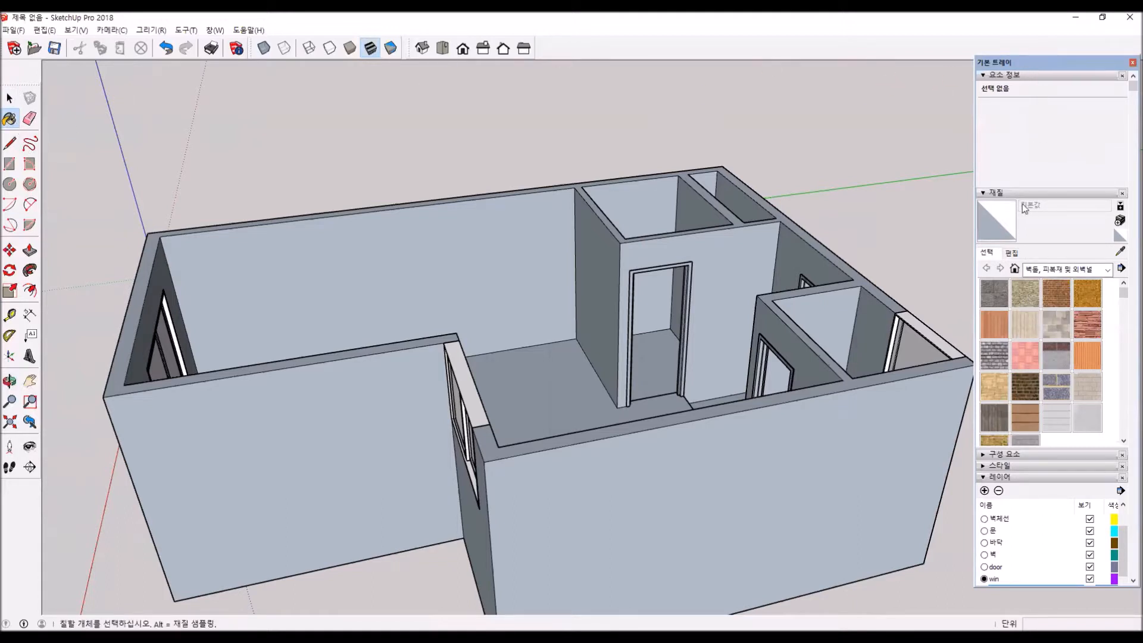
click(1028, 73)
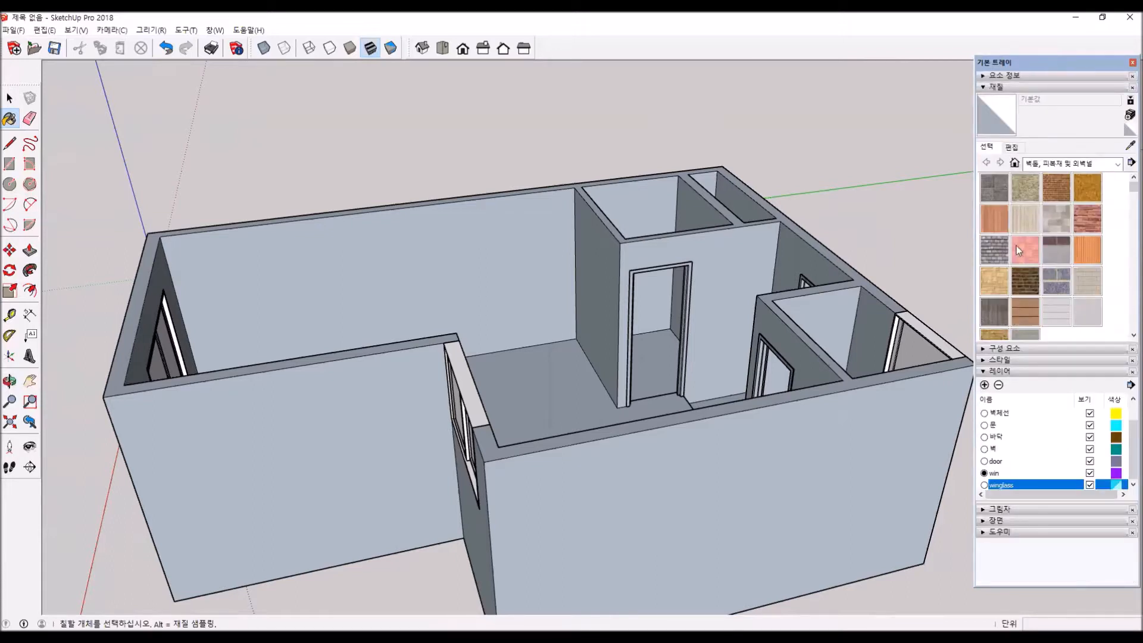
click(1080, 164)
click(1055, 177)
click(1059, 164)
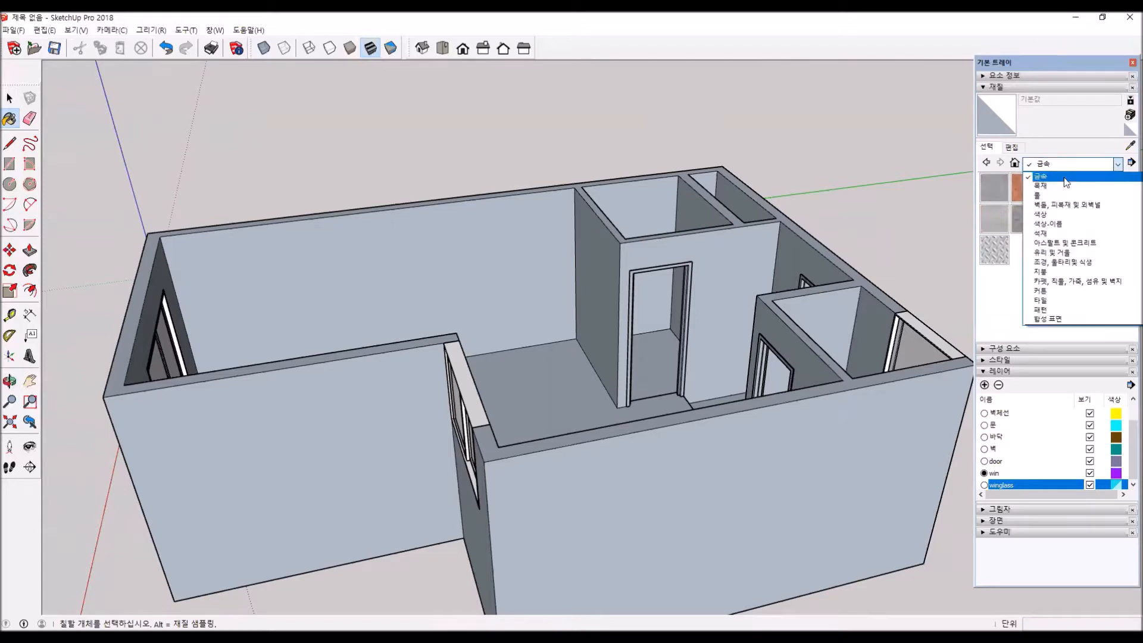
click(1066, 187)
click(1063, 164)
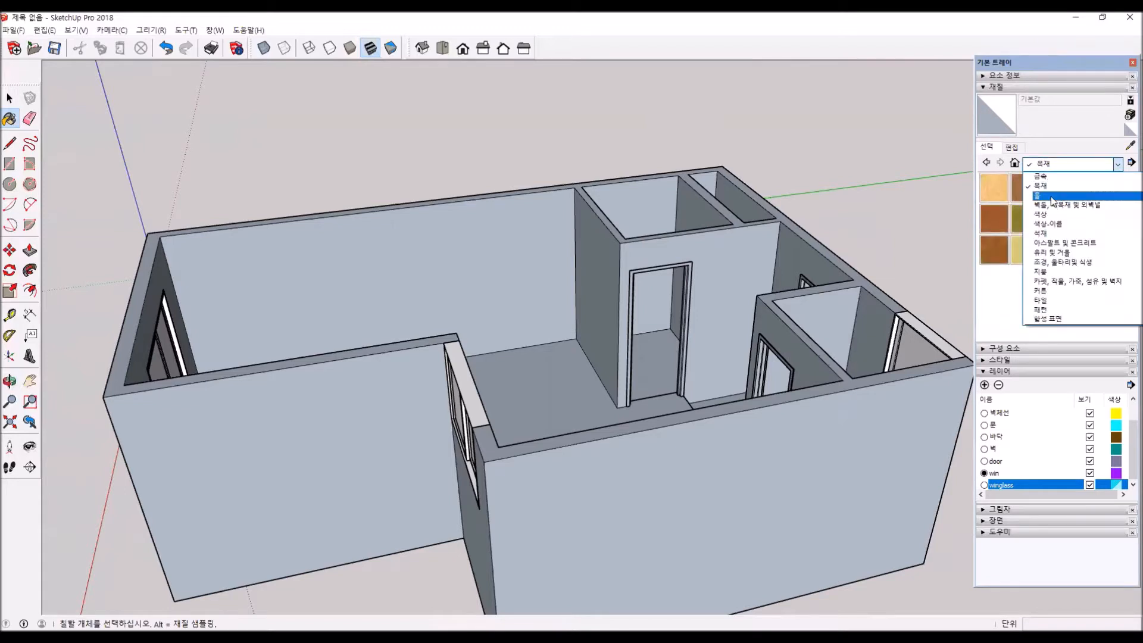
click(1054, 196)
click(1063, 163)
click(1056, 202)
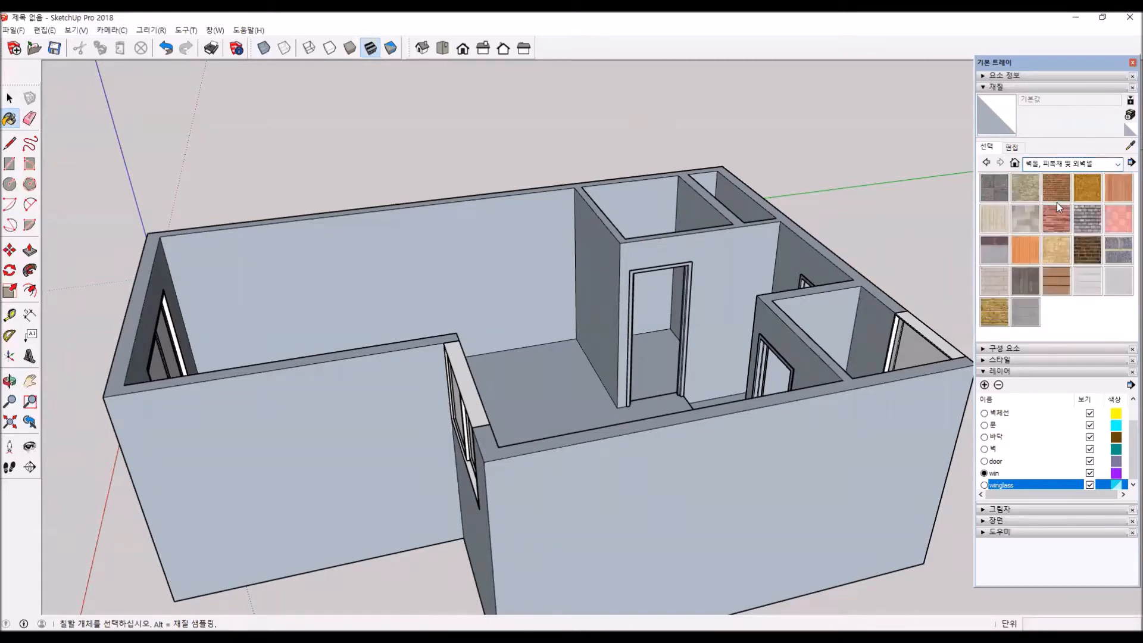
Paint the large room's long wall, the adjoining side wall and the neighbouring doorway wall with dark blue I07 from the colors collection.
click(1059, 166)
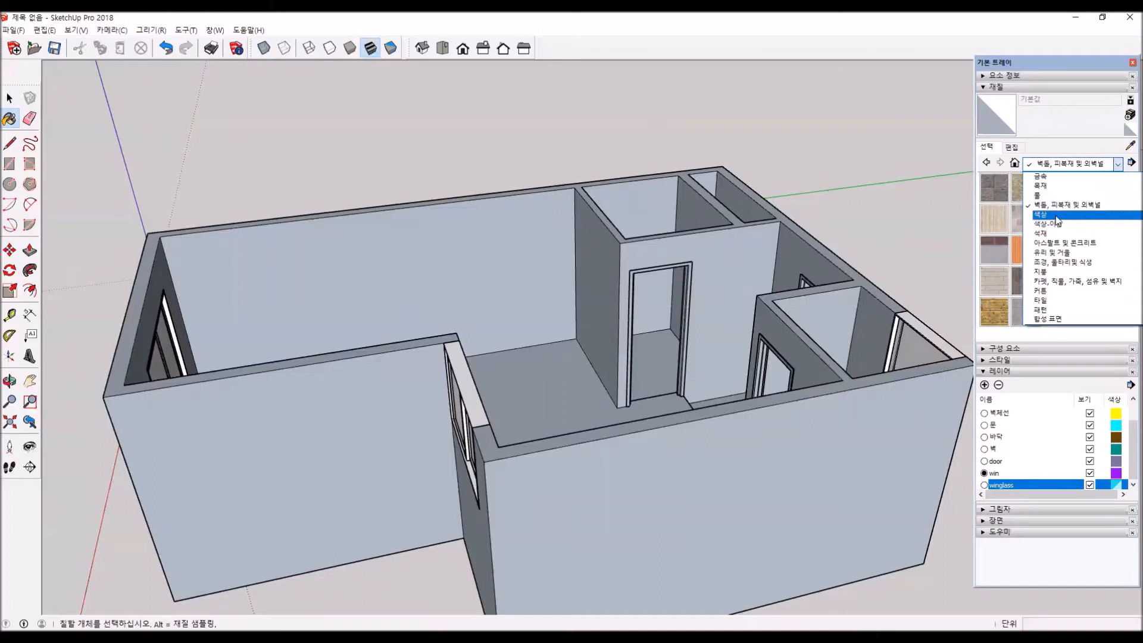
click(1056, 216)
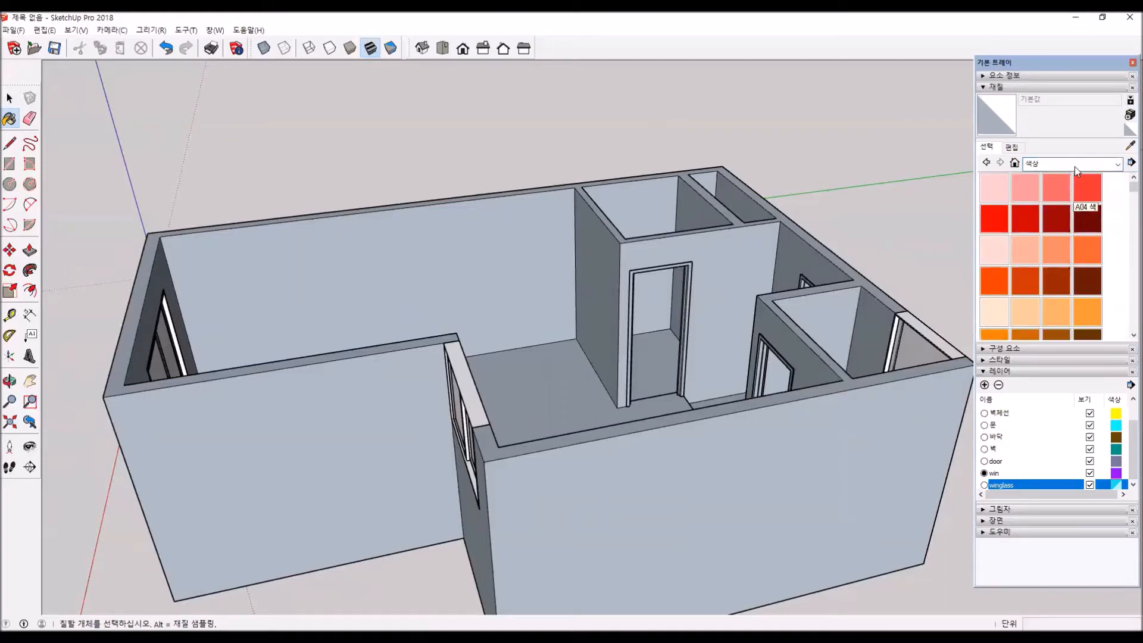
drag(1134, 189, 1129, 277)
click(1057, 190)
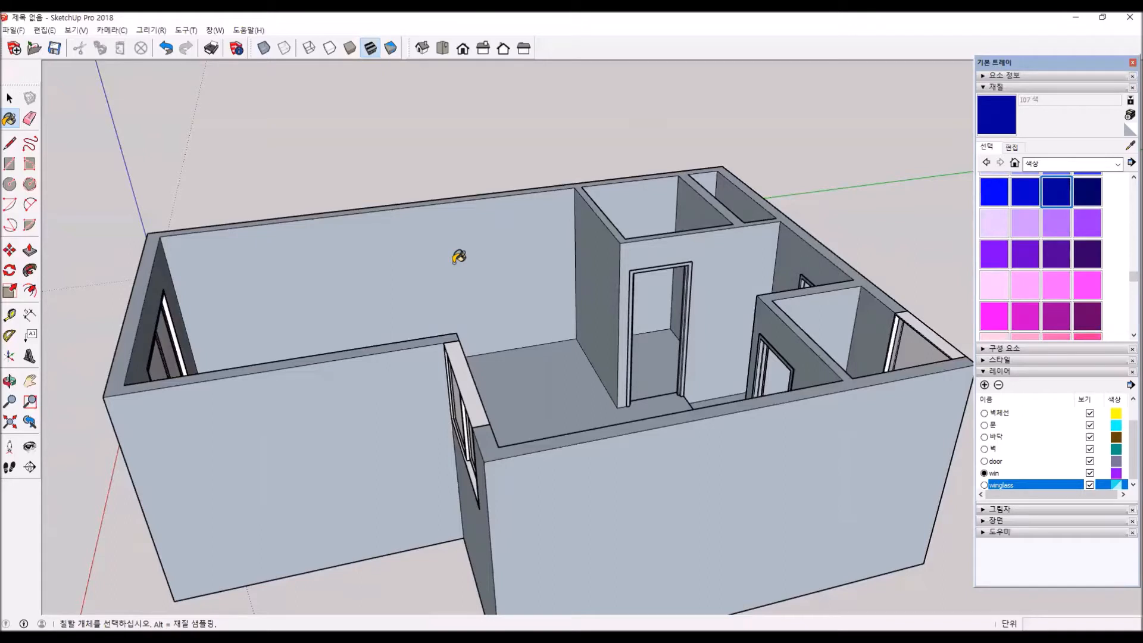
click(459, 257)
click(592, 250)
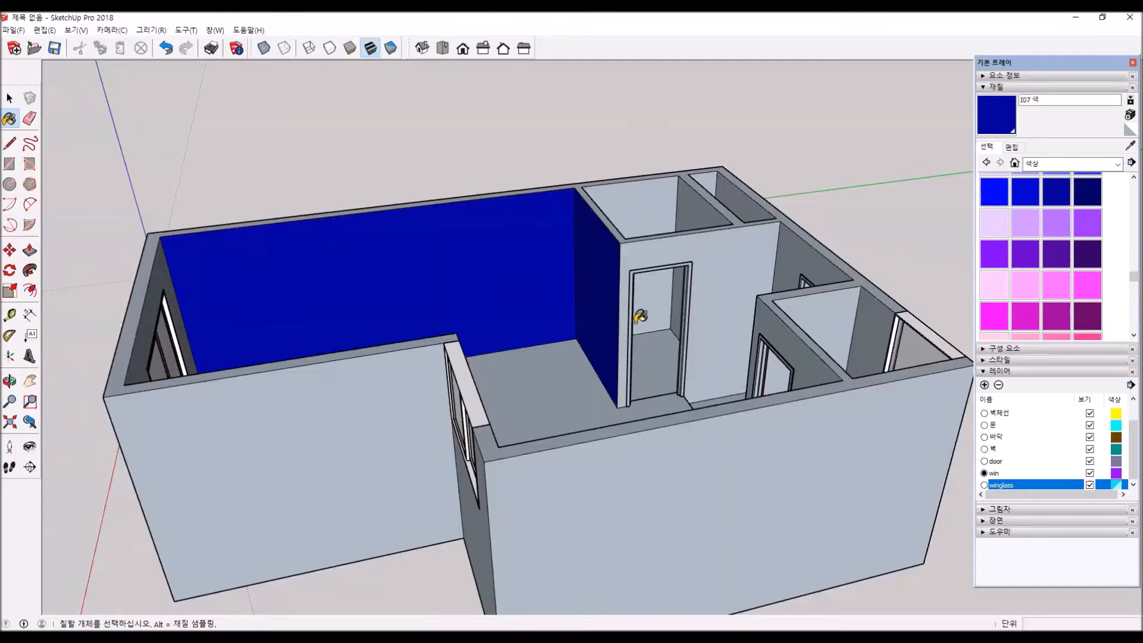
click(648, 257)
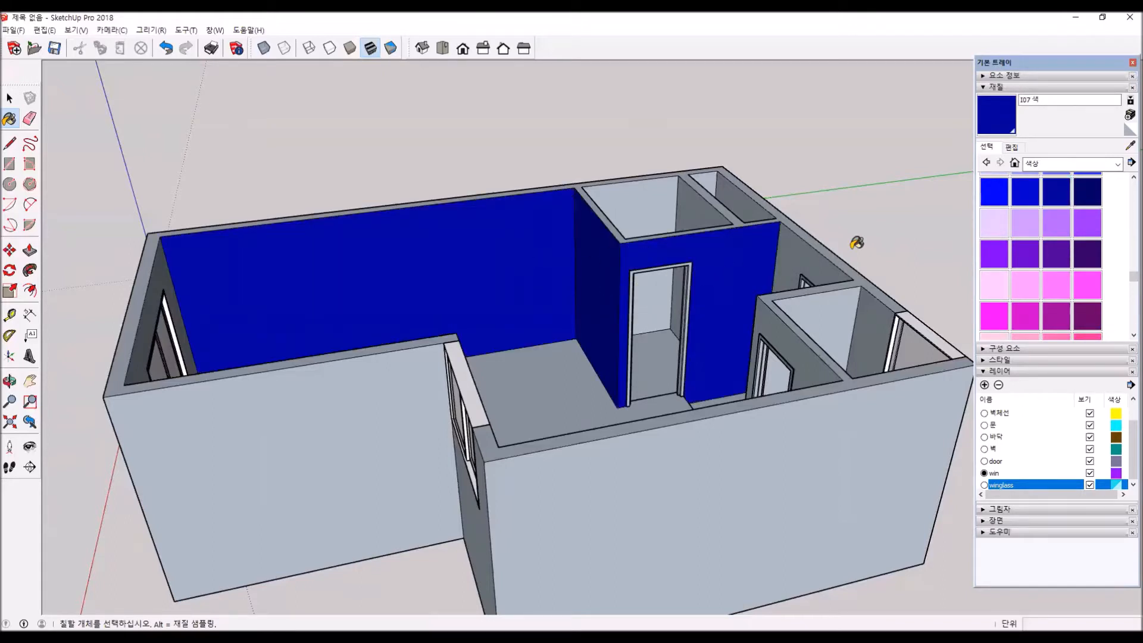
Paint the door frame in the blue wall with the wood material 베니어 판 02.
click(1069, 165)
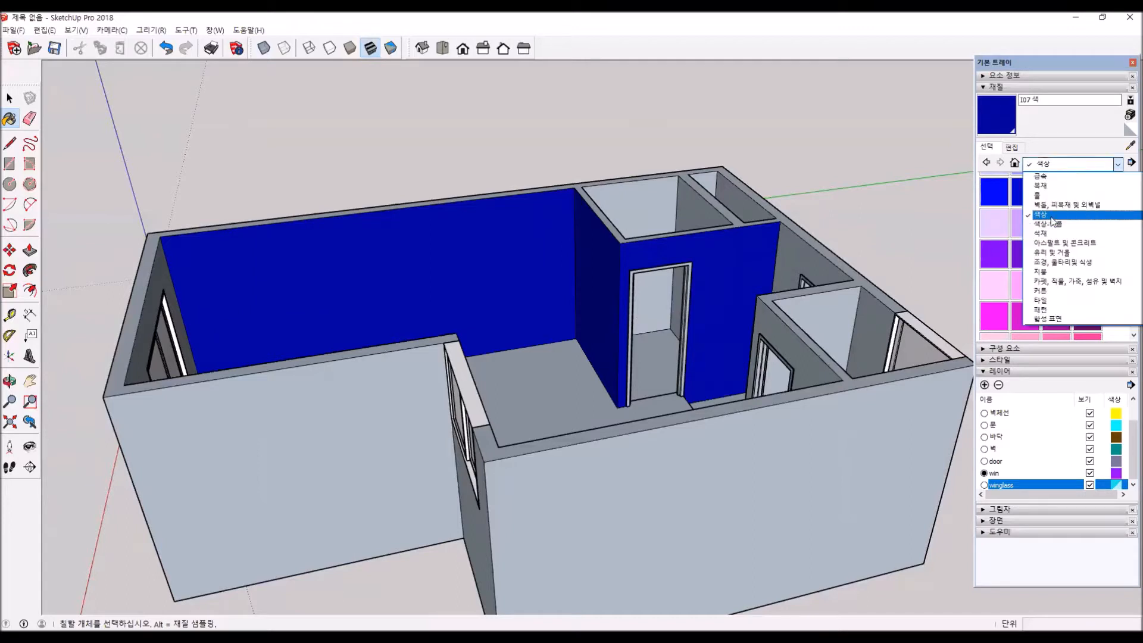
click(1033, 187)
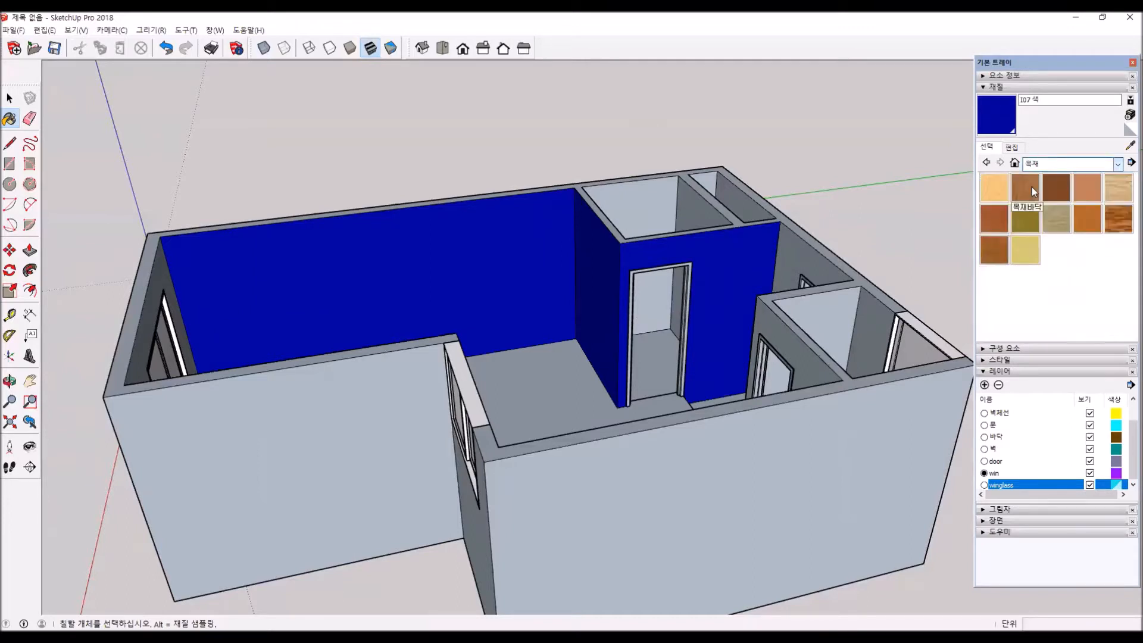
click(1096, 191)
scroll(690, 301, up, 3)
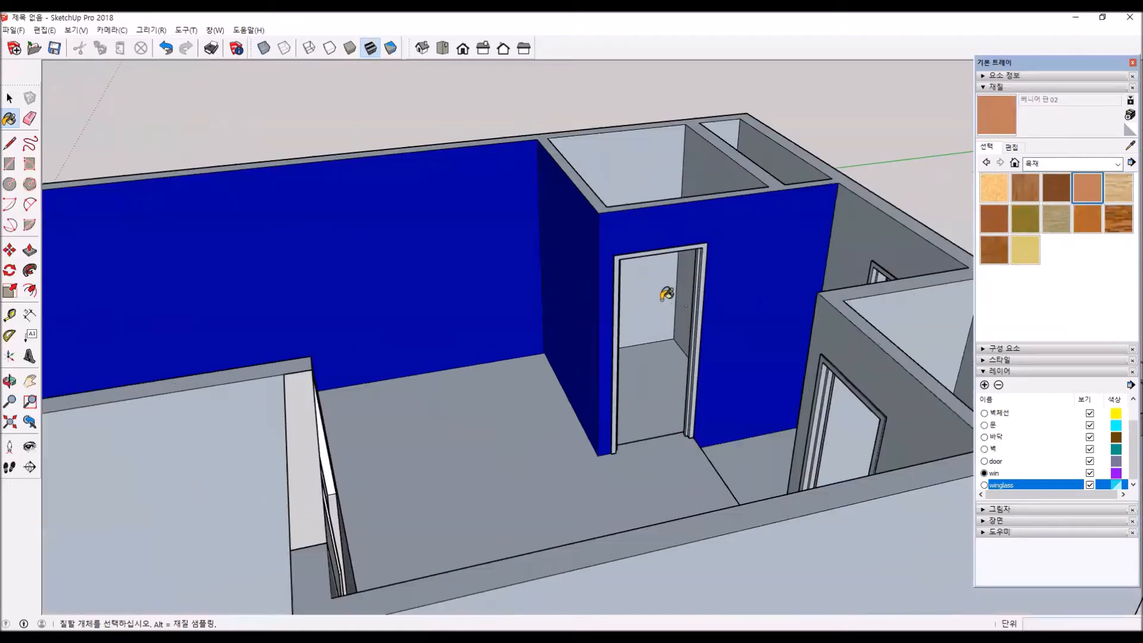
middle_drag(690, 300, 488, 276)
scroll(625, 286, up, 3)
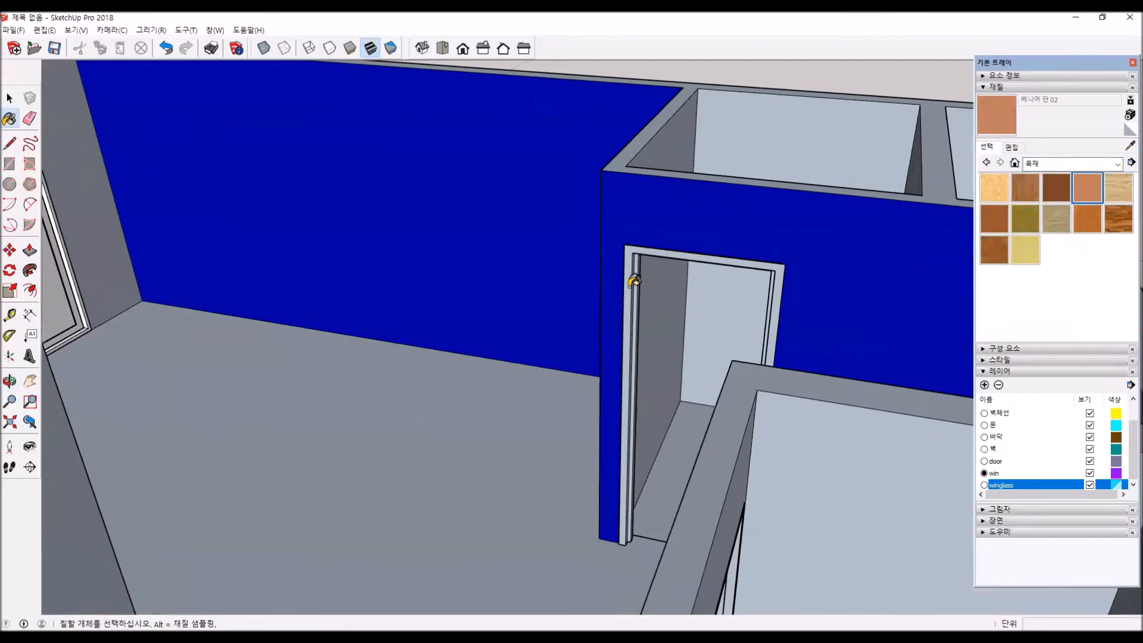
click(633, 283)
mouse_move(653, 288)
middle_down()
mouse_move(543, 296)
mouse_move(578, 301)
middle_up()
mouse_move(824, 311)
middle_down()
mouse_move(917, 299)
mouse_move(840, 285)
middle_up()
scroll(595, 261, down, 4)
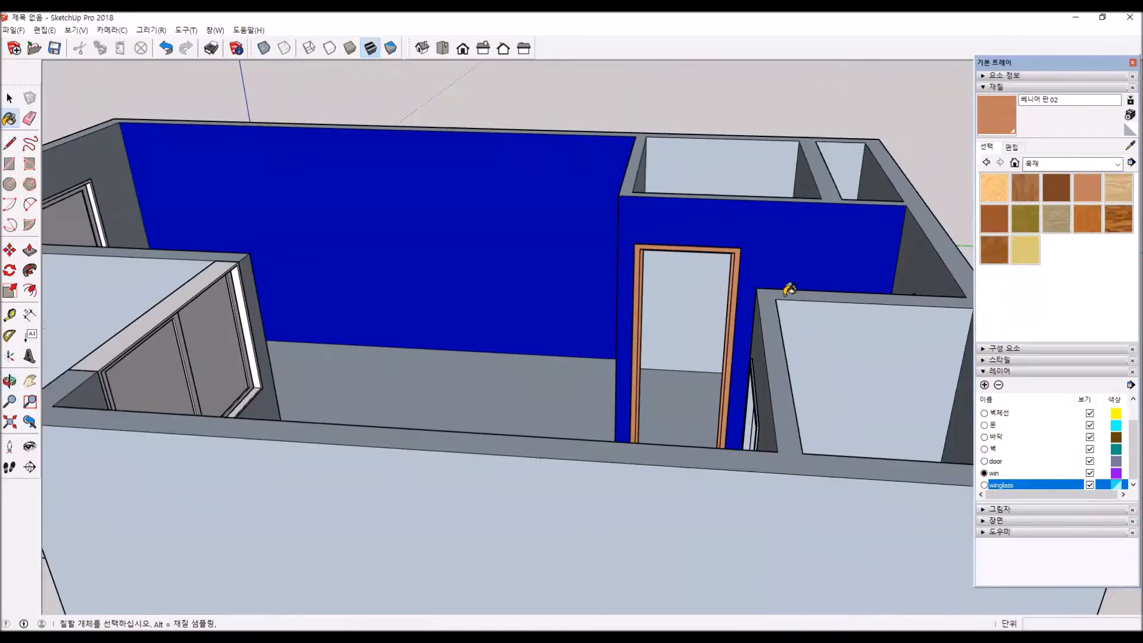
Paint the door and frame in the unpainted outer wall beside the blue wall with dark gray M06 from the colors collection.
shift+middle_drag(645, 261, 548, 240)
mouse_move(695, 372)
middle_down()
mouse_move(1053, 408)
mouse_move(1079, 358)
middle_up()
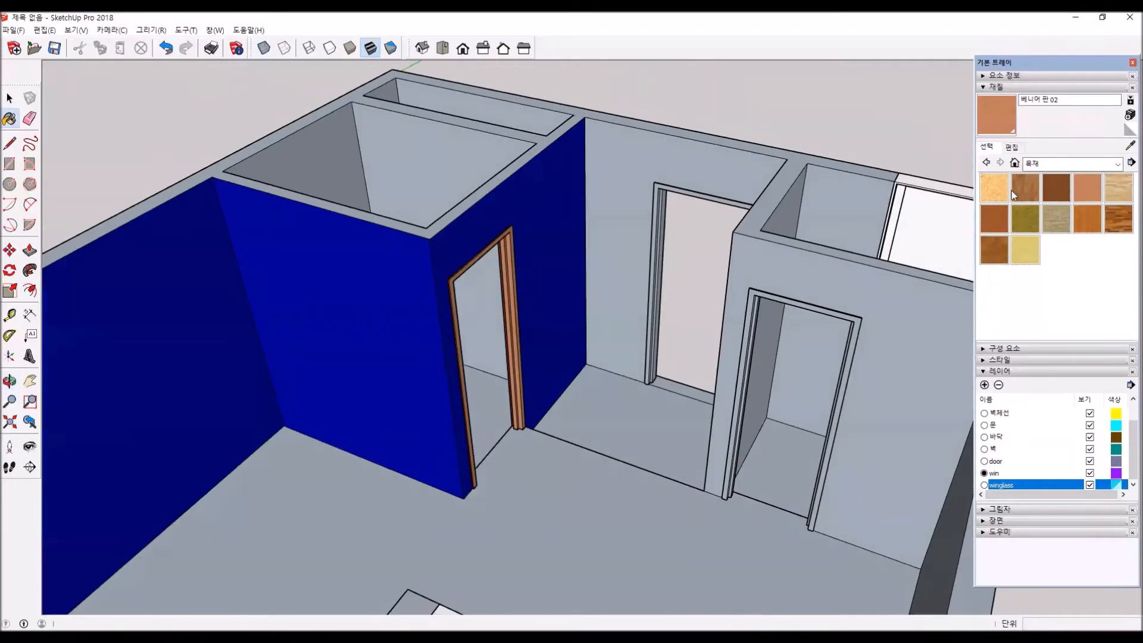
click(1067, 160)
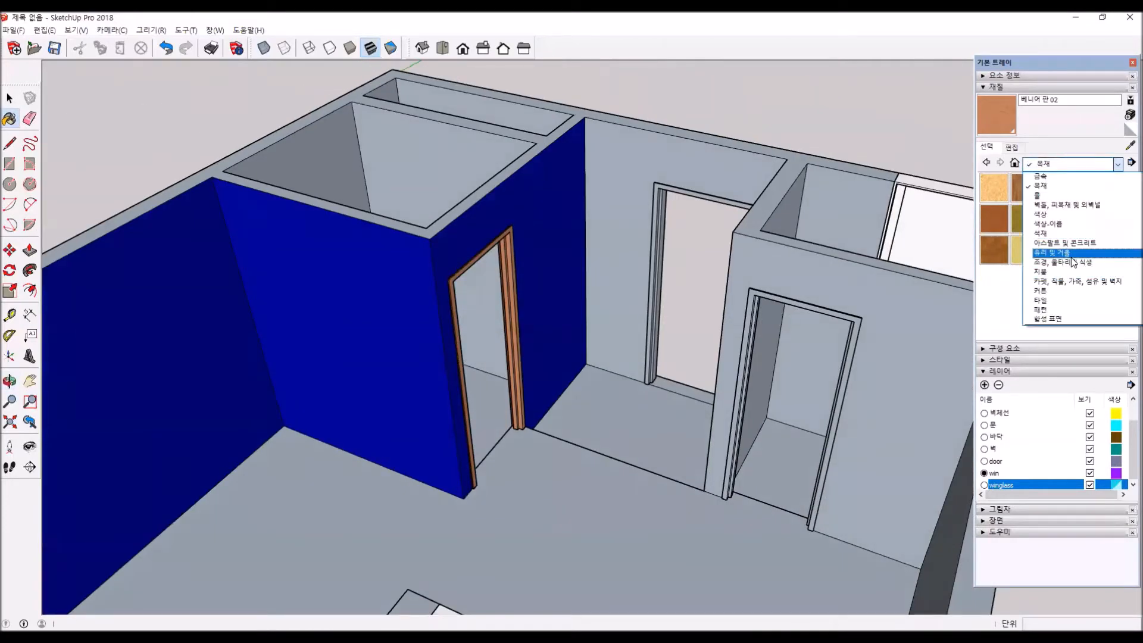
click(1060, 217)
drag(1132, 191, 1128, 308)
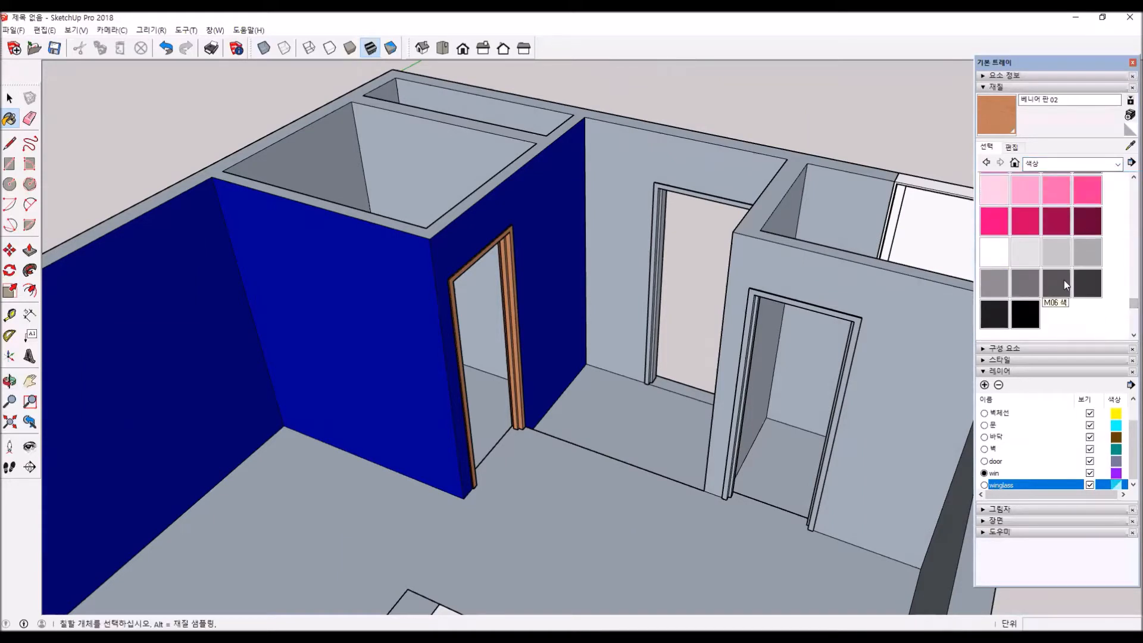
click(1057, 283)
scroll(657, 202, up, 5)
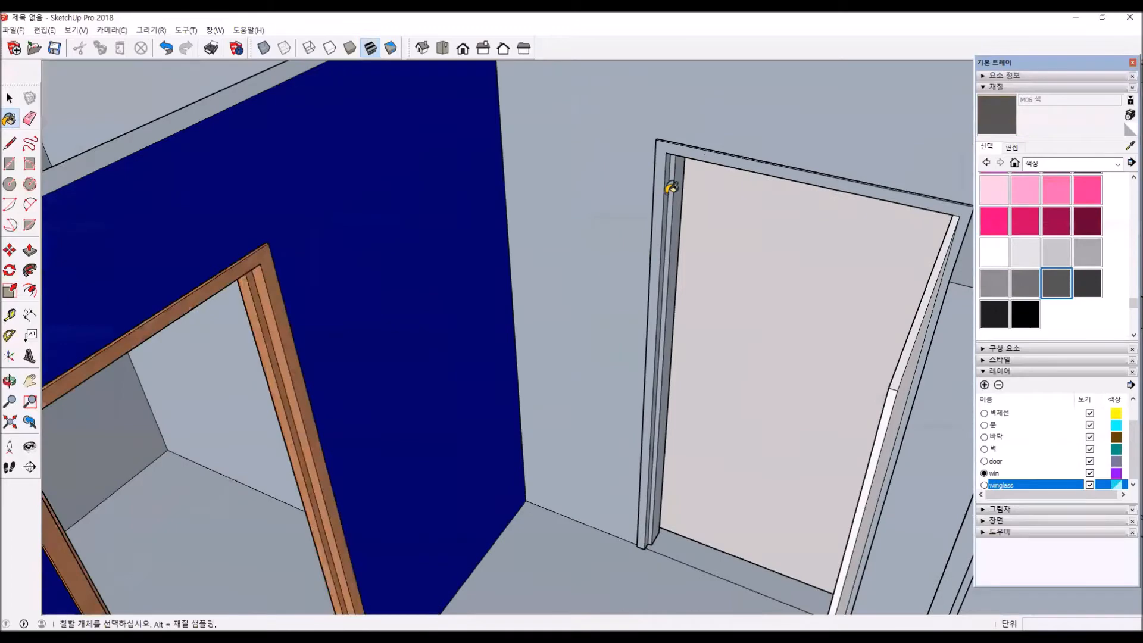
click(671, 187)
mouse_move(722, 263)
middle_down()
mouse_move(544, 492)
mouse_move(541, 467)
mouse_move(671, 395)
mouse_move(913, 421)
middle_up()
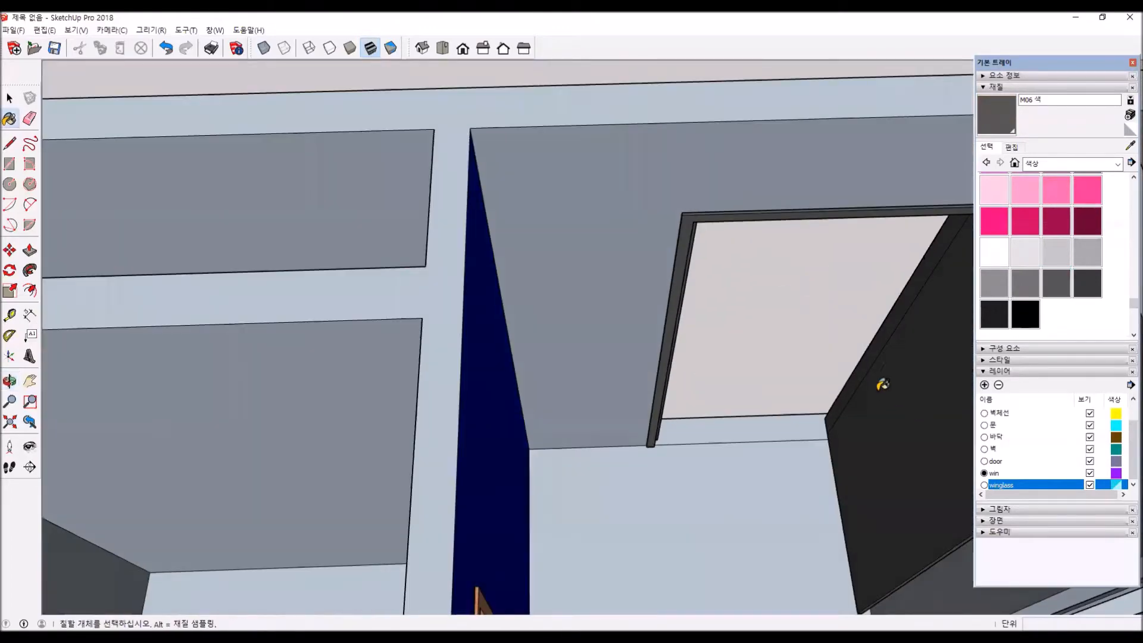
mouse_move(751, 302)
middle_down()
mouse_move(720, 413)
mouse_move(773, 418)
mouse_move(702, 404)
mouse_move(643, 346)
middle_up()
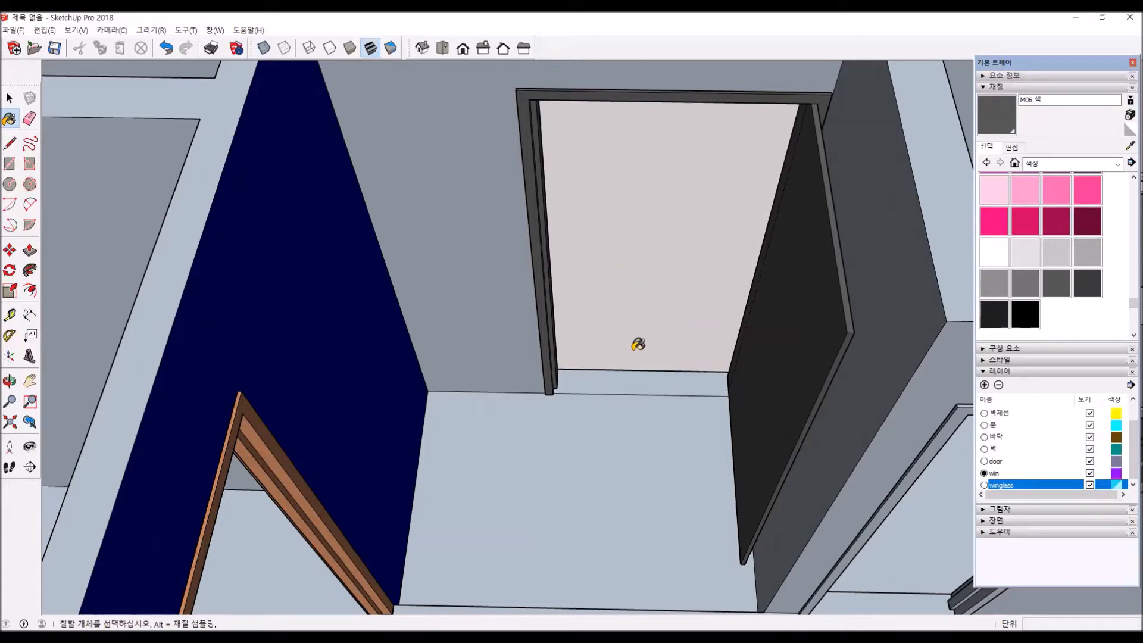
Paint the entrance floor with 대형 석회석 타일 from the tile collection, after trying 2 인치 트래버틴 타일.
click(1053, 164)
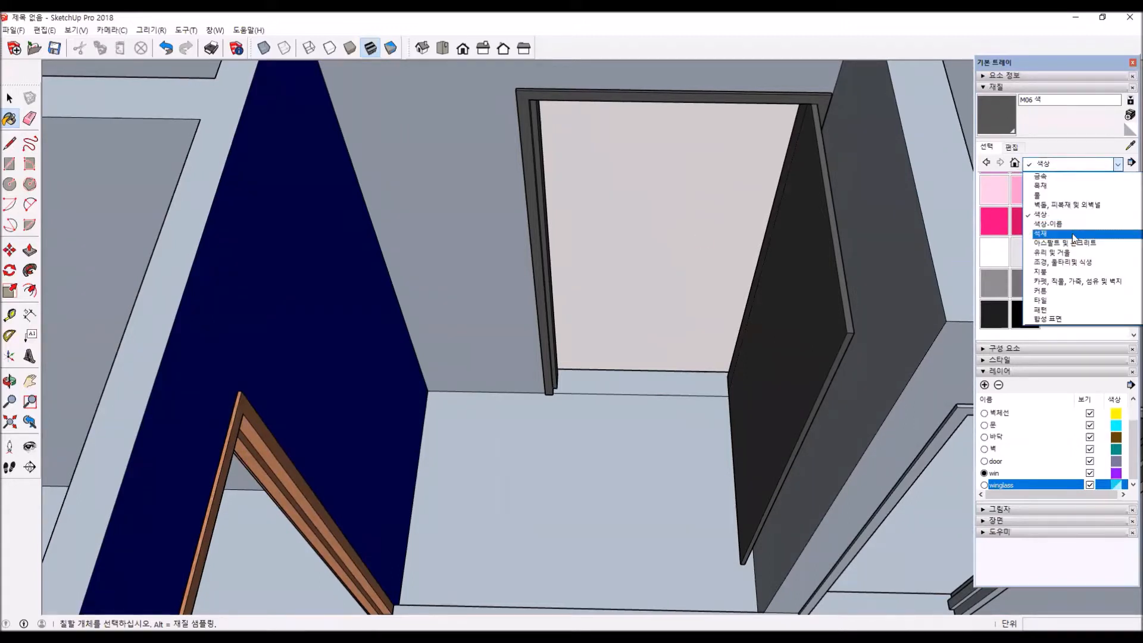
click(1049, 300)
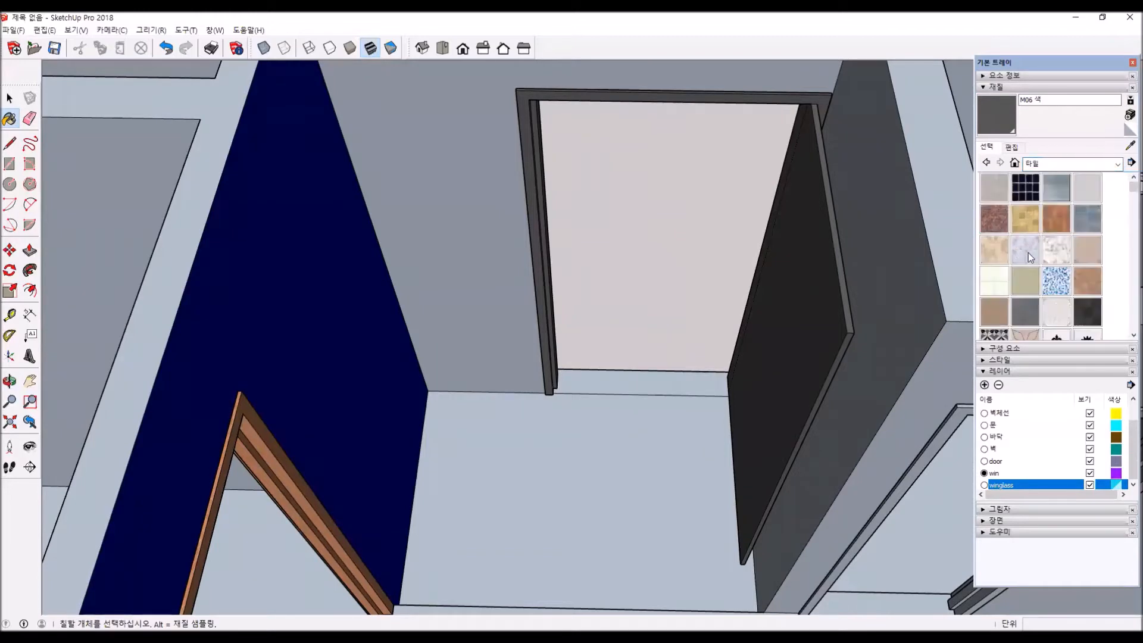
click(994, 189)
click(670, 442)
mouse_move(697, 477)
middle_down()
mouse_move(446, 409)
mouse_move(365, 477)
mouse_move(471, 412)
middle_up()
middle_drag(408, 434, 508, 410)
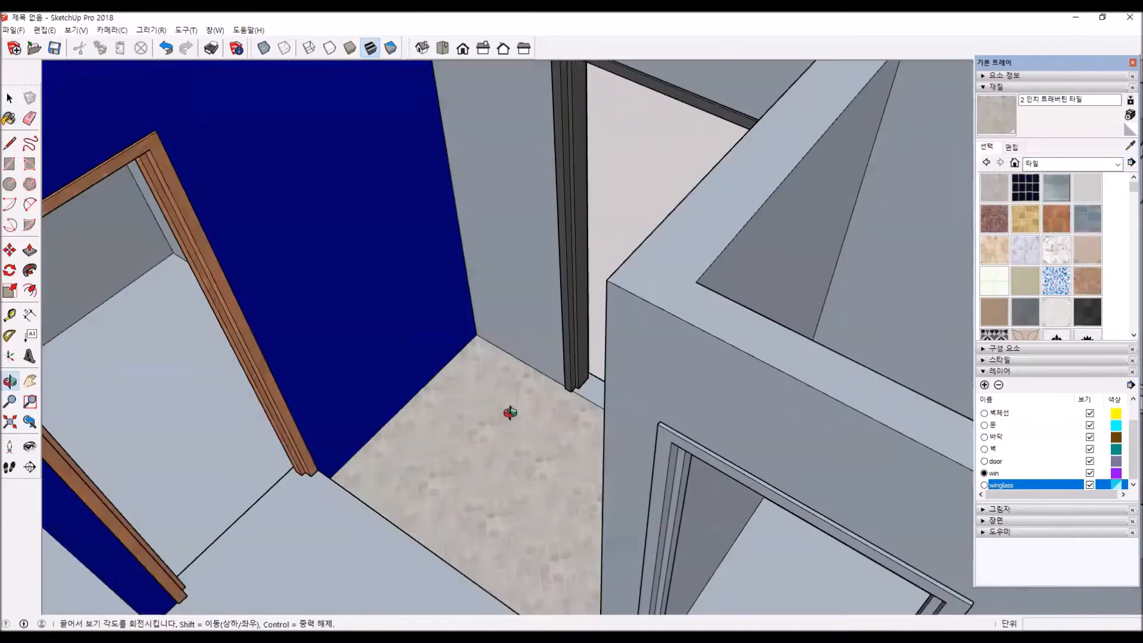
click(1004, 280)
click(526, 462)
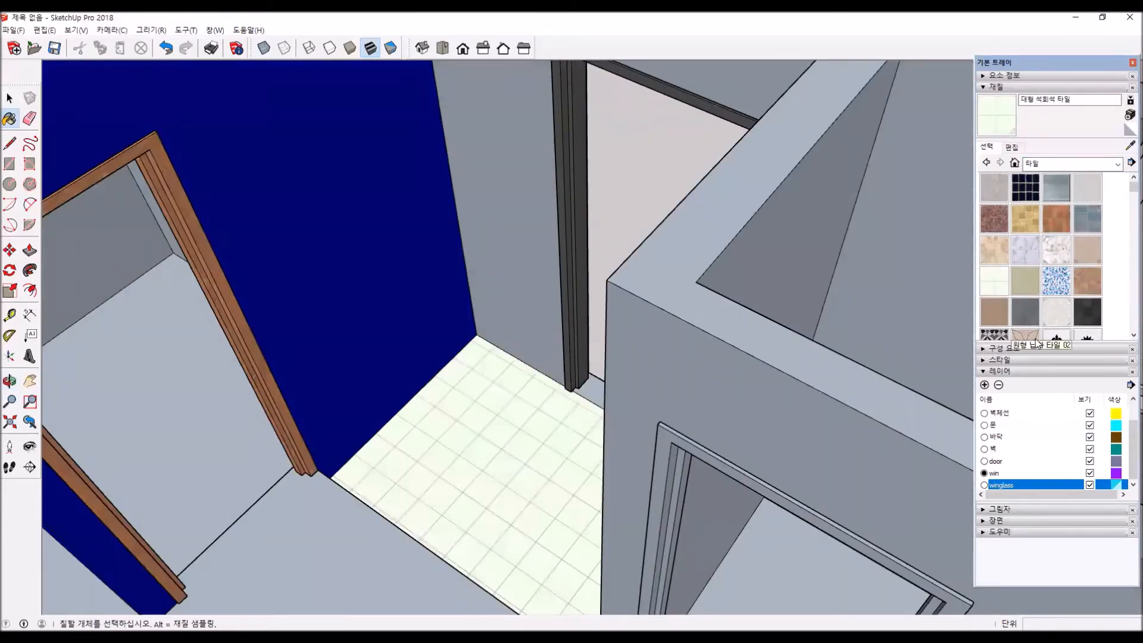
Paint the floor behind the wooden door frame with 원형 납화 타일 01, after trying 원형 납화 타일 02 and 장식 타일 01.
click(1034, 338)
click(219, 432)
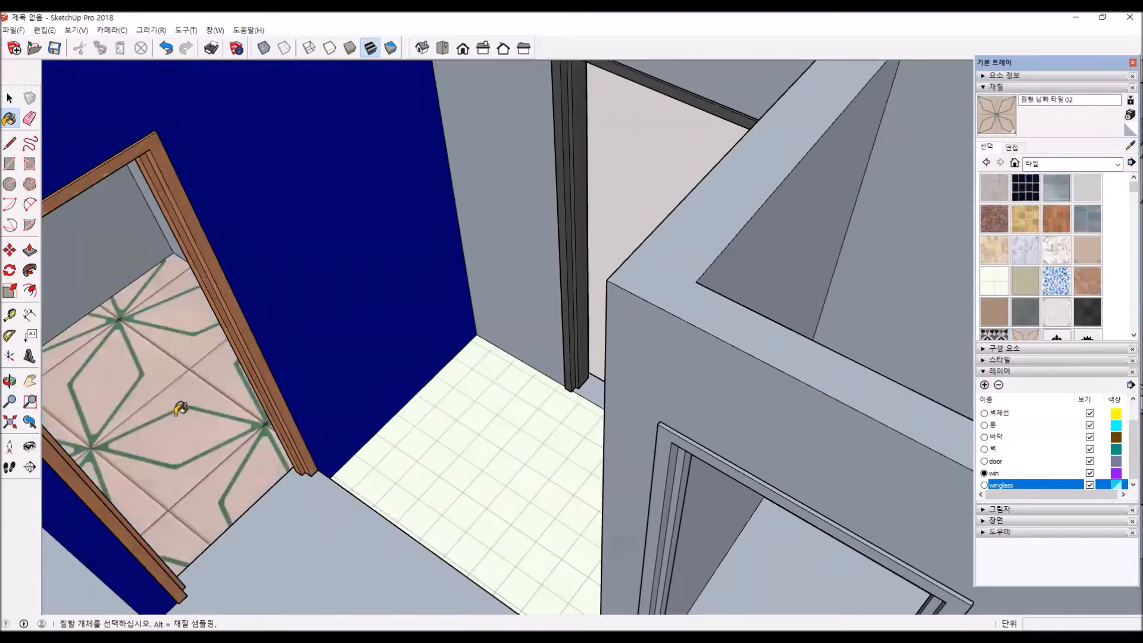
scroll(215, 407, down, 2)
mouse_move(213, 410)
middle_down()
mouse_move(296, 385)
mouse_move(493, 379)
mouse_move(409, 544)
mouse_move(416, 275)
middle_up()
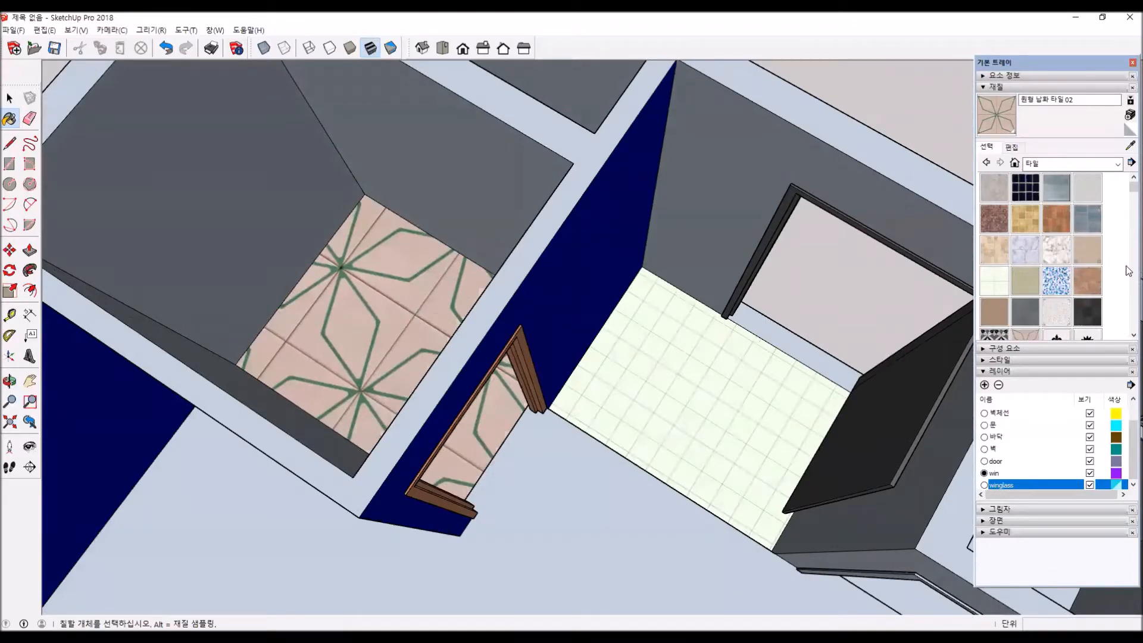
scroll(1129, 219, down, 2)
click(1056, 311)
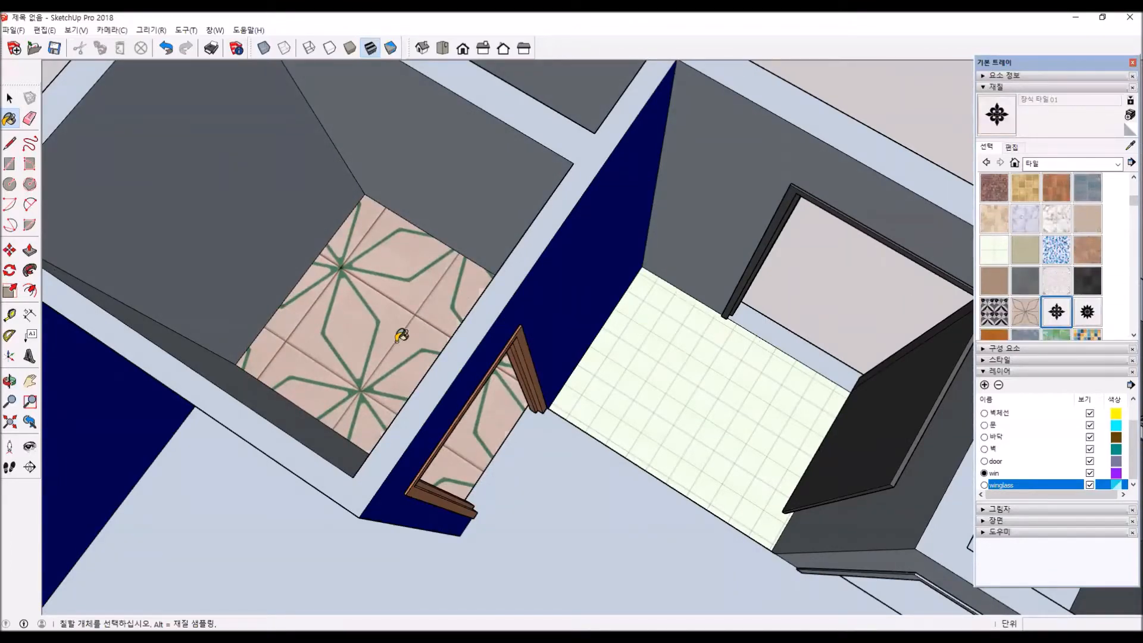
click(373, 332)
click(994, 312)
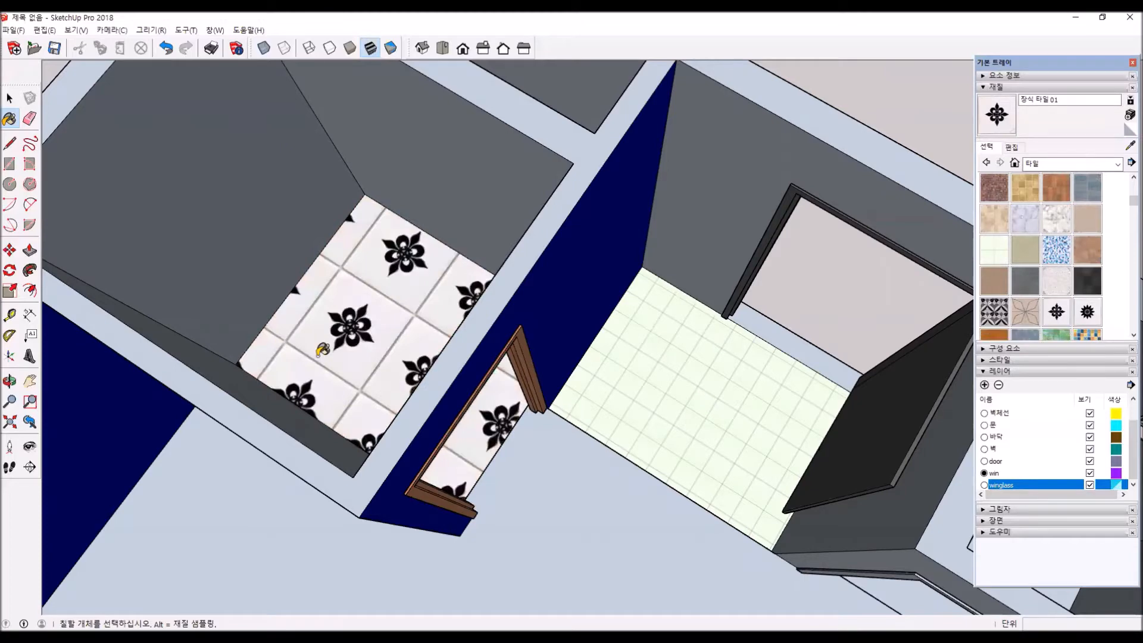
click(321, 333)
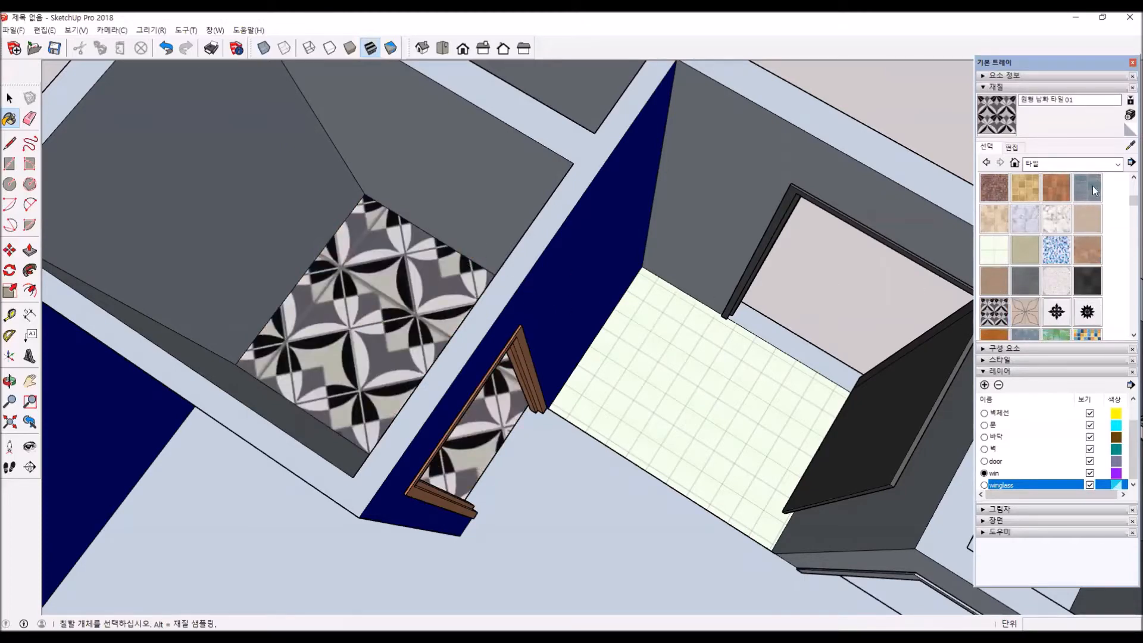
Create a material from the patterned floor tile with a 400 mm texture size and apply it to the same floor.
click(1129, 163)
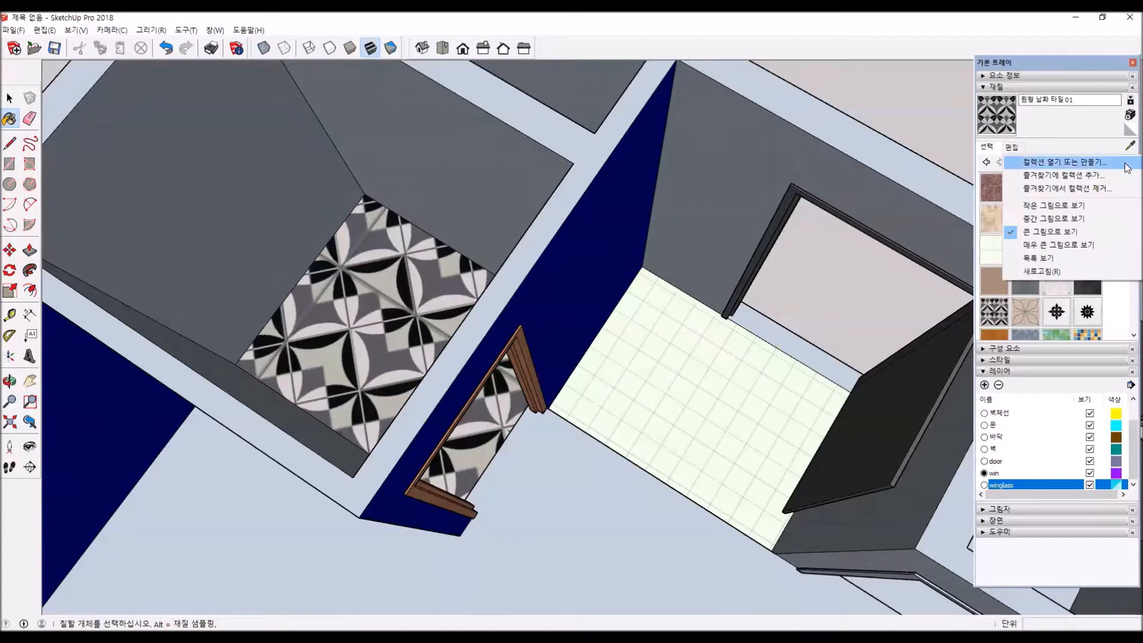
click(1085, 126)
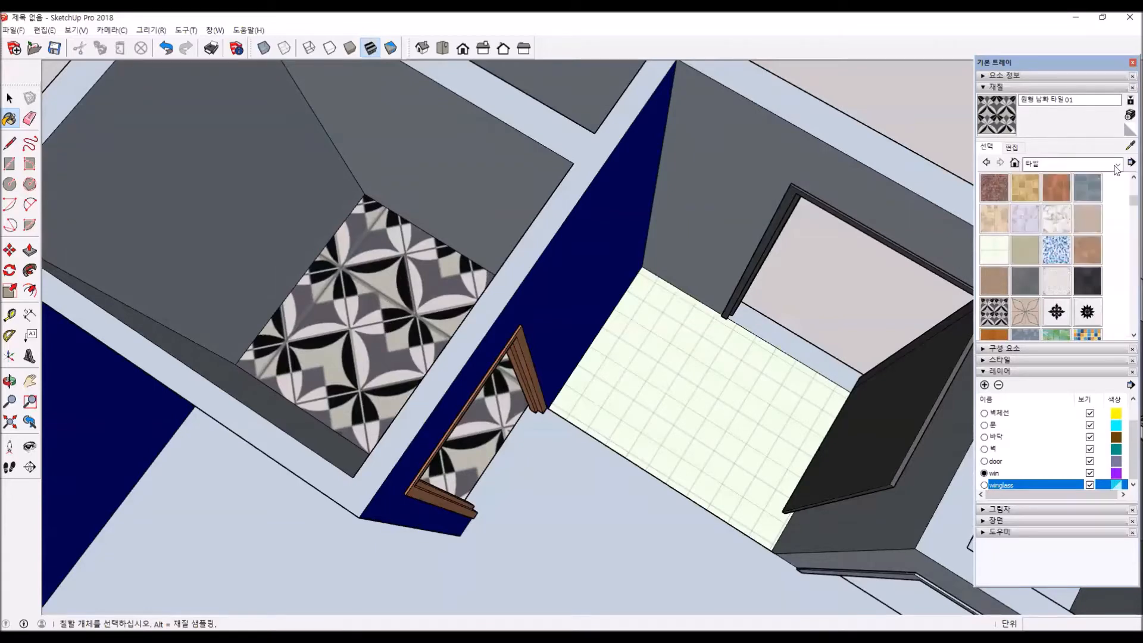
click(1129, 115)
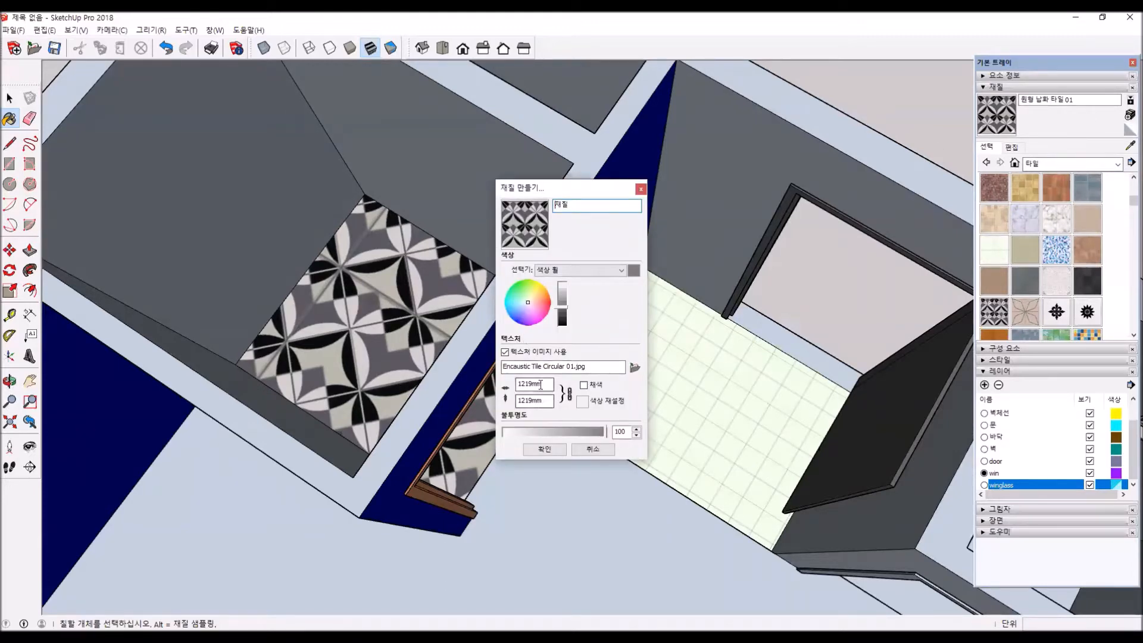
double_click(548, 387)
text(400)
click(542, 449)
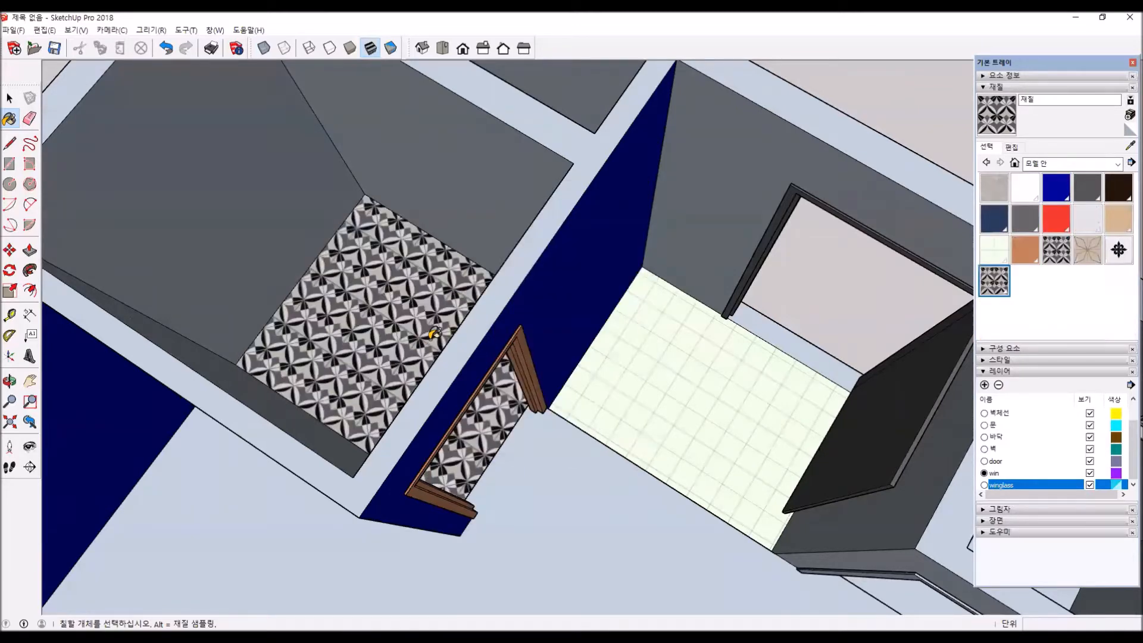
Create material 재질1 from that tile with the aspect ratio unlocked and a 600 mm texture height, and apply it to the floor.
click(1129, 116)
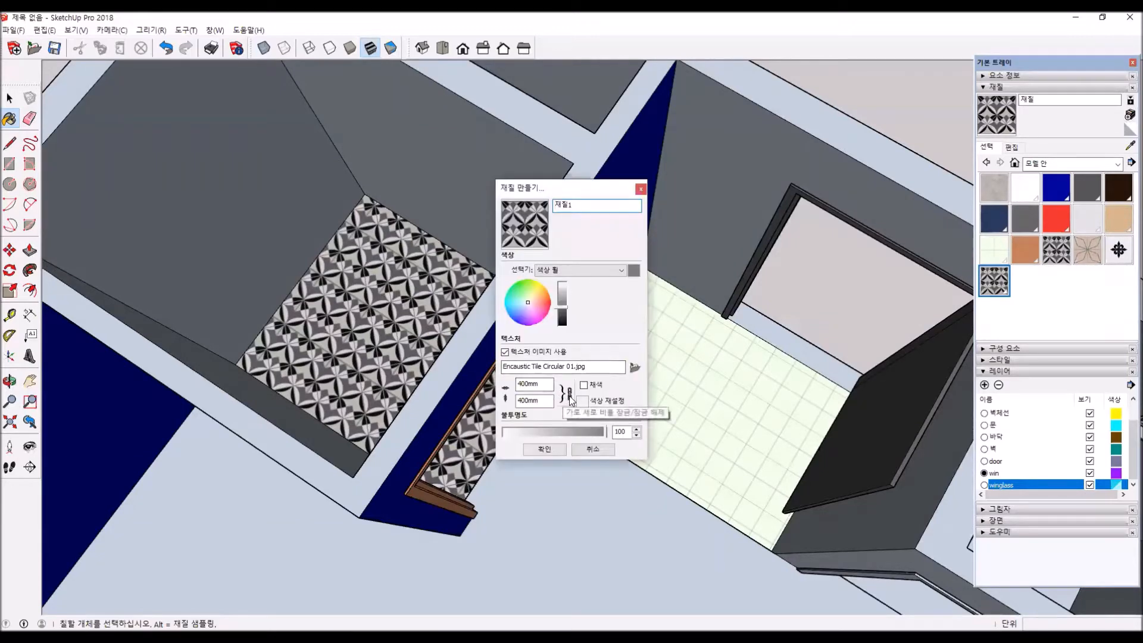
click(567, 394)
double_click(533, 400)
text(600)
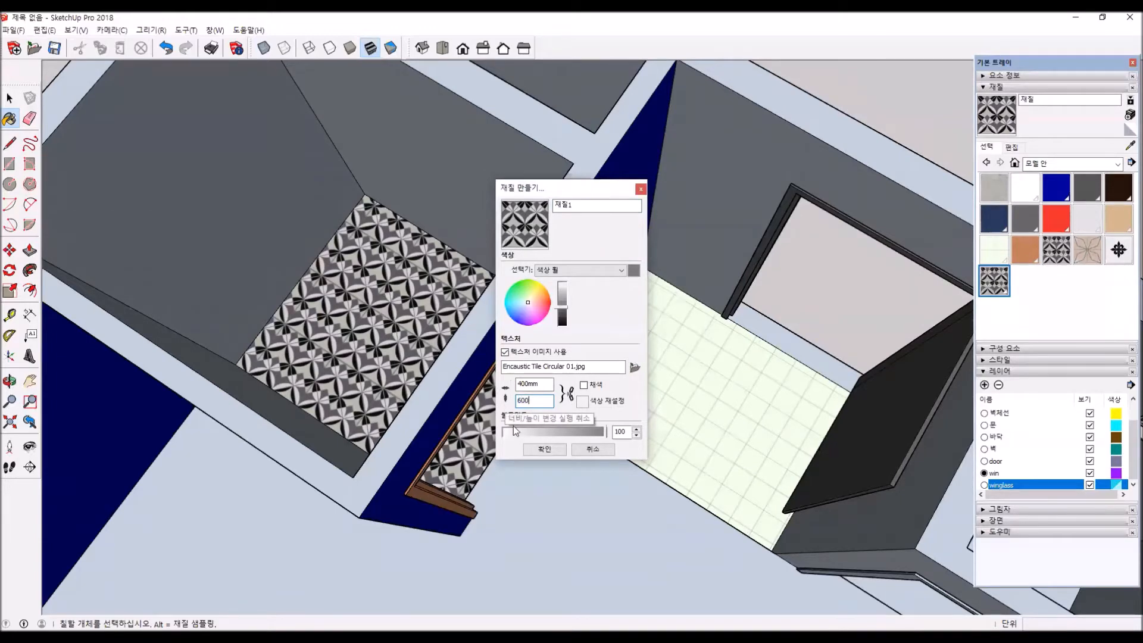
click(545, 450)
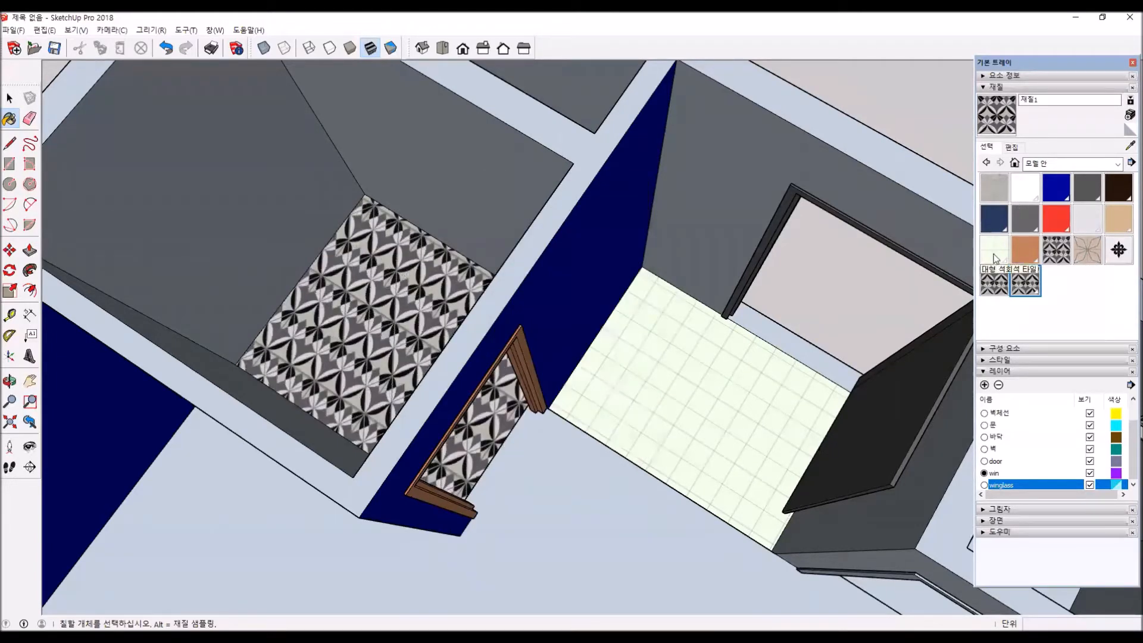
Create material 재질2 as a teal-tinted version of the tile and apply it to the patterned floor.
click(1130, 114)
click(543, 292)
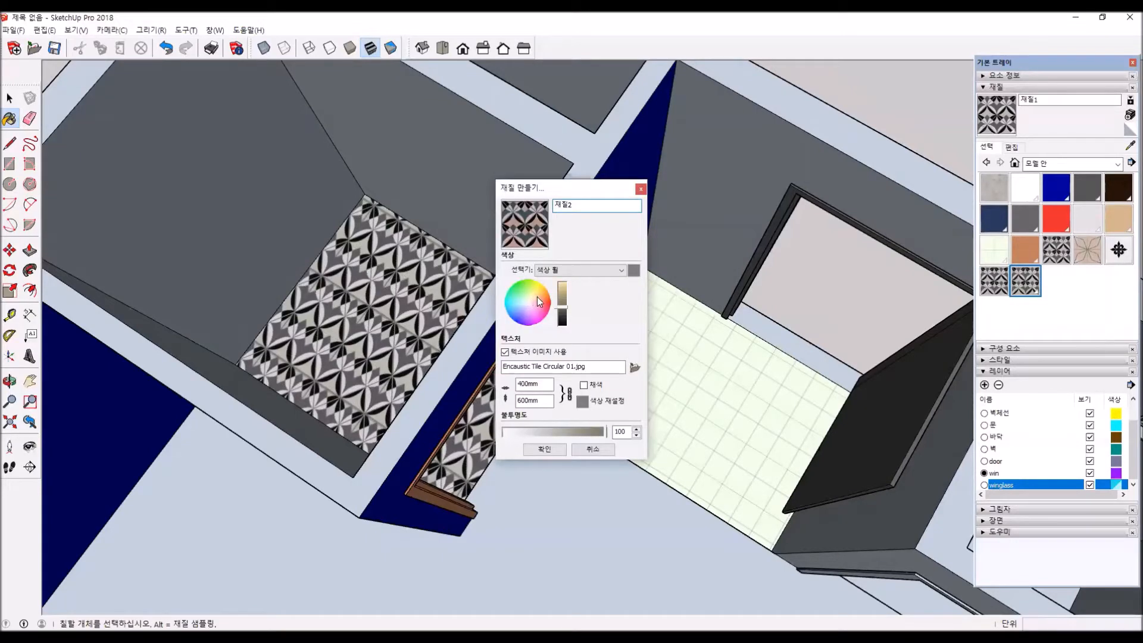
click(516, 306)
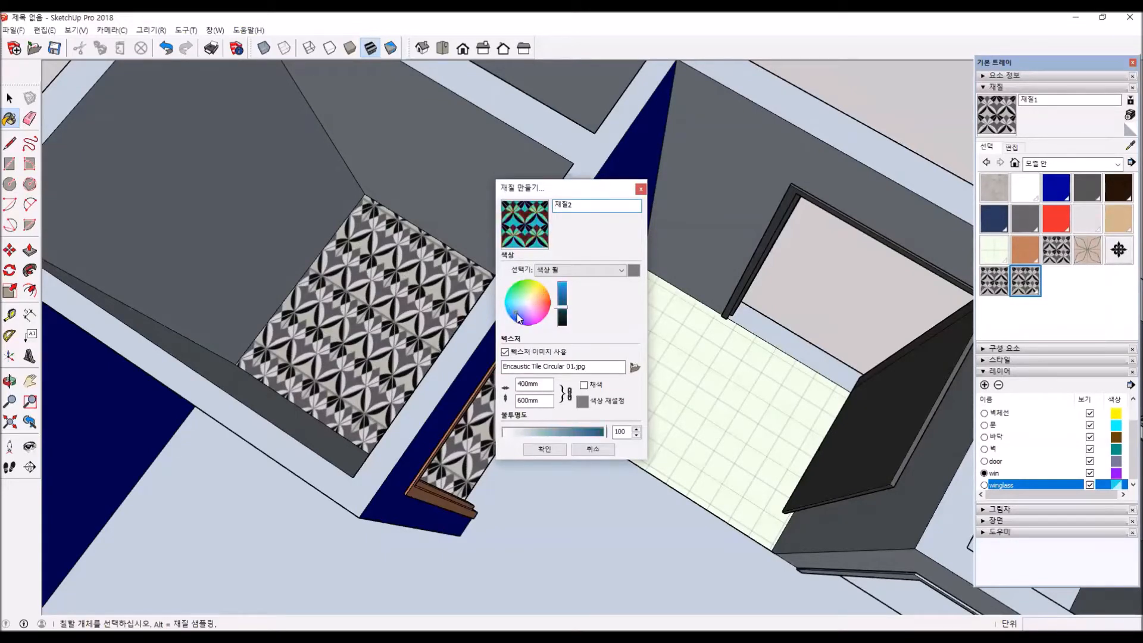
mouse_move(516, 306)
mouse_down()
mouse_move(512, 295)
mouse_move(513, 304)
mouse_up()
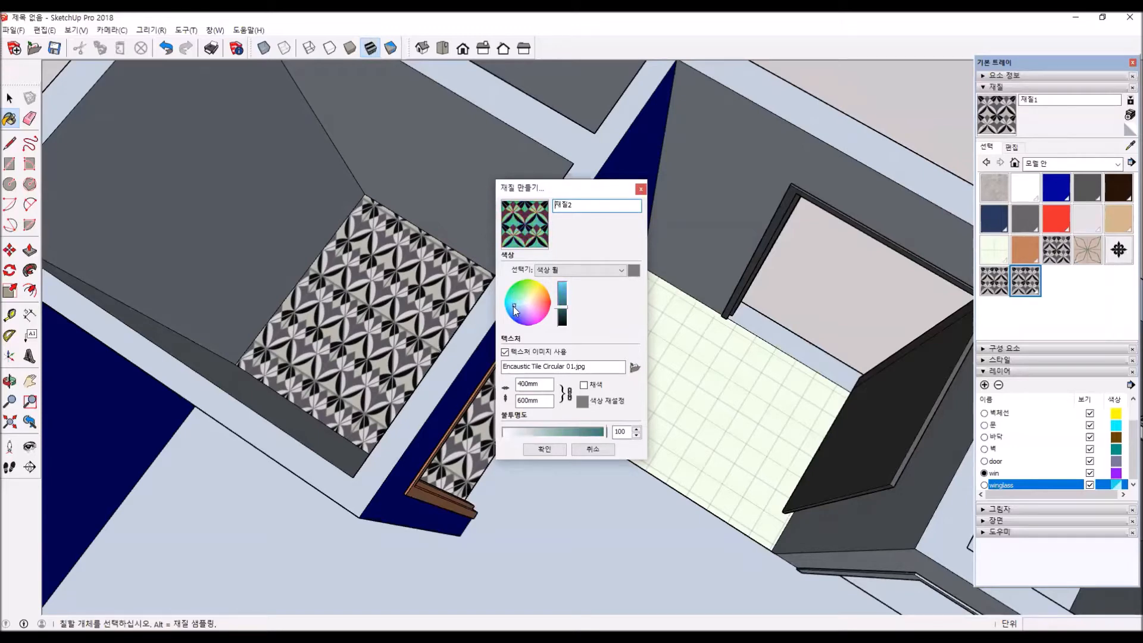
click(545, 450)
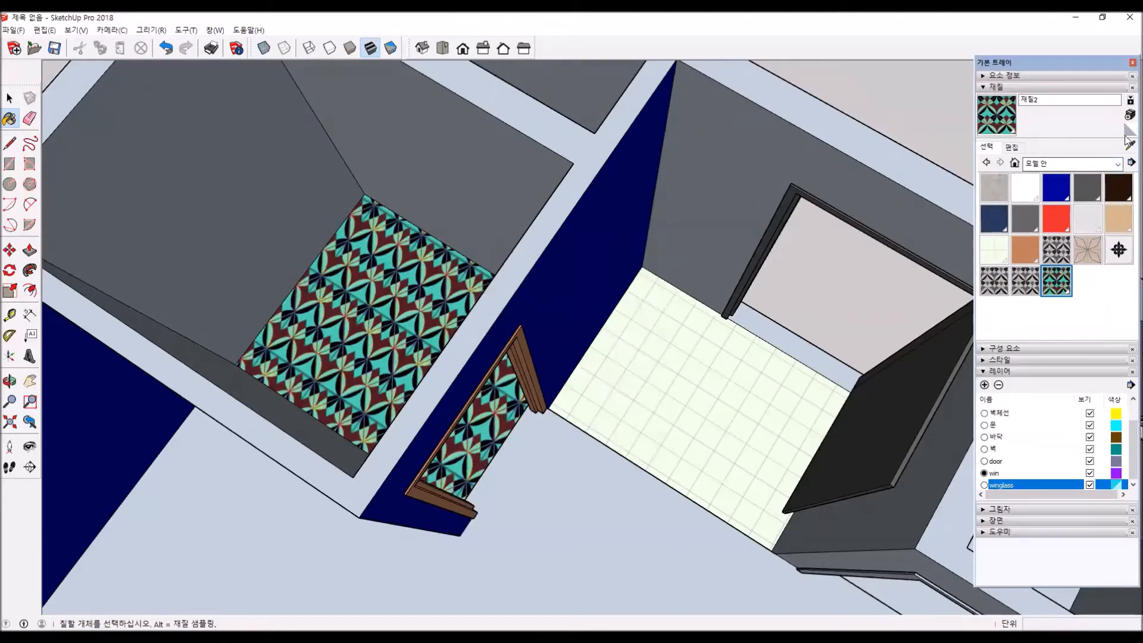
Duplicate the teal tile as material 재질3 and repaint the patterned floor with 재질1.
click(1130, 115)
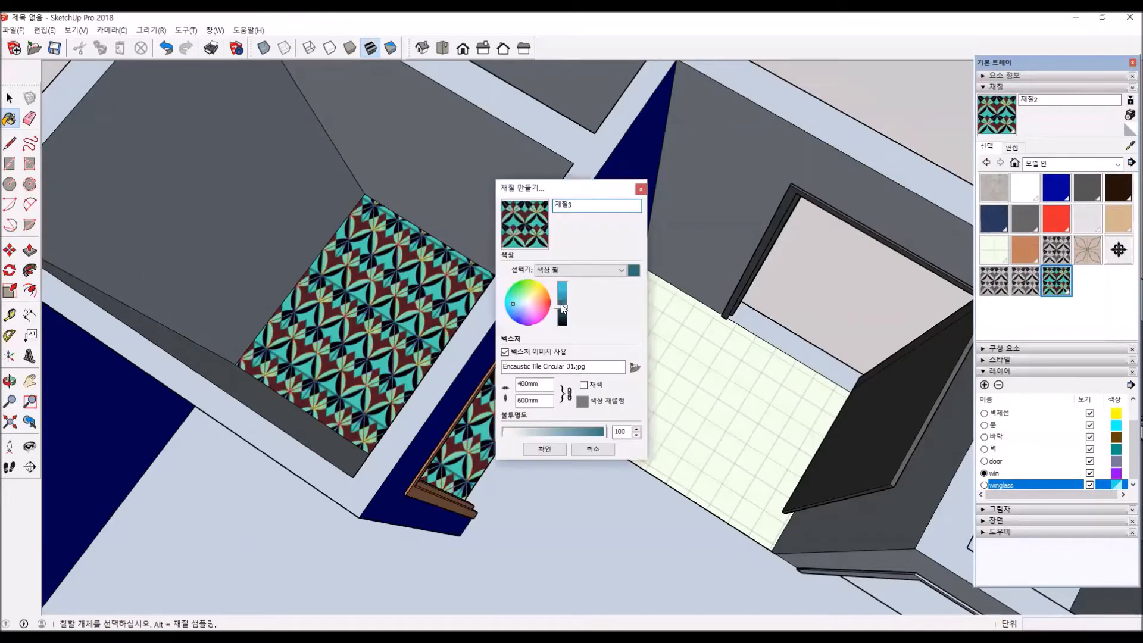
click(545, 449)
click(1030, 283)
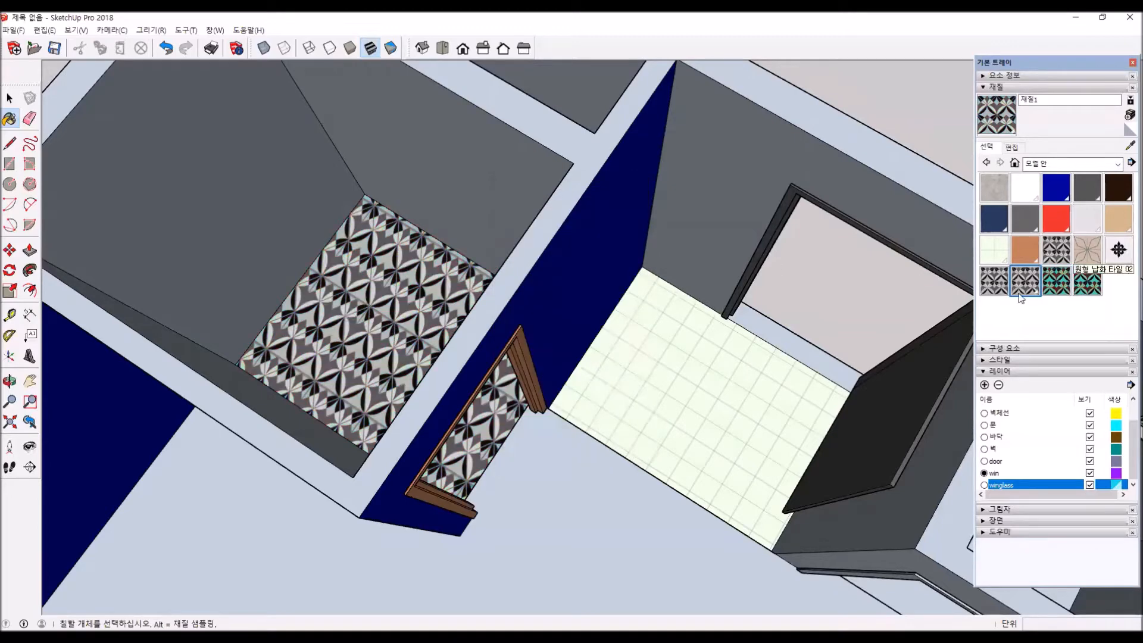
Choose 착색 반투명 유리 from the glass and mirror collection and open the left sash of the recessed wall's window for editing.
middle_drag(543, 466, 569, 407)
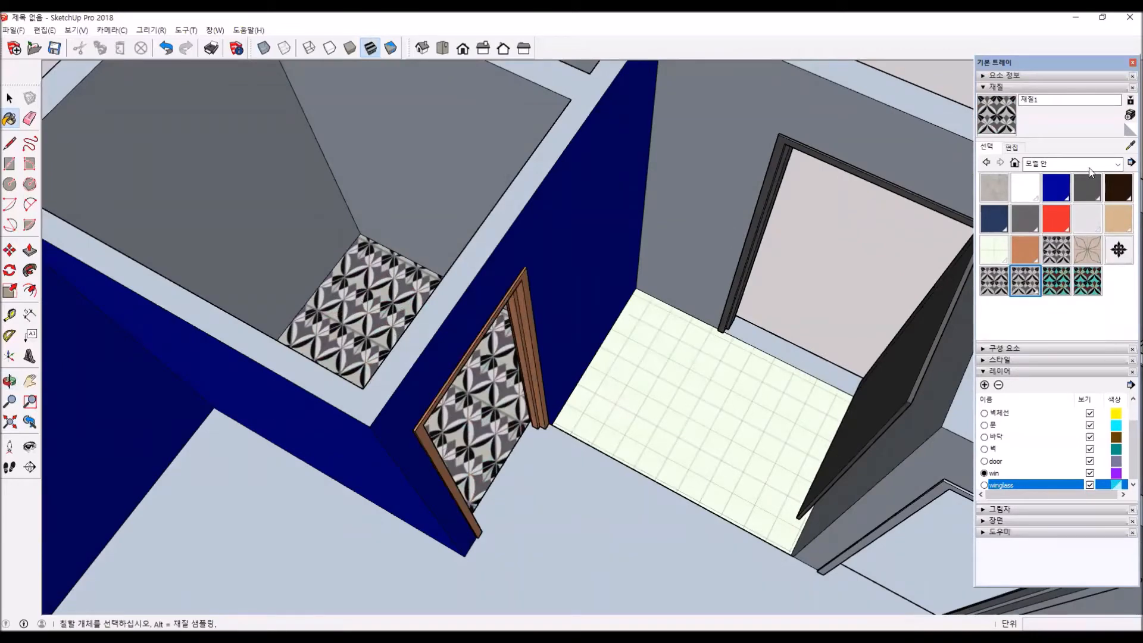
click(1117, 164)
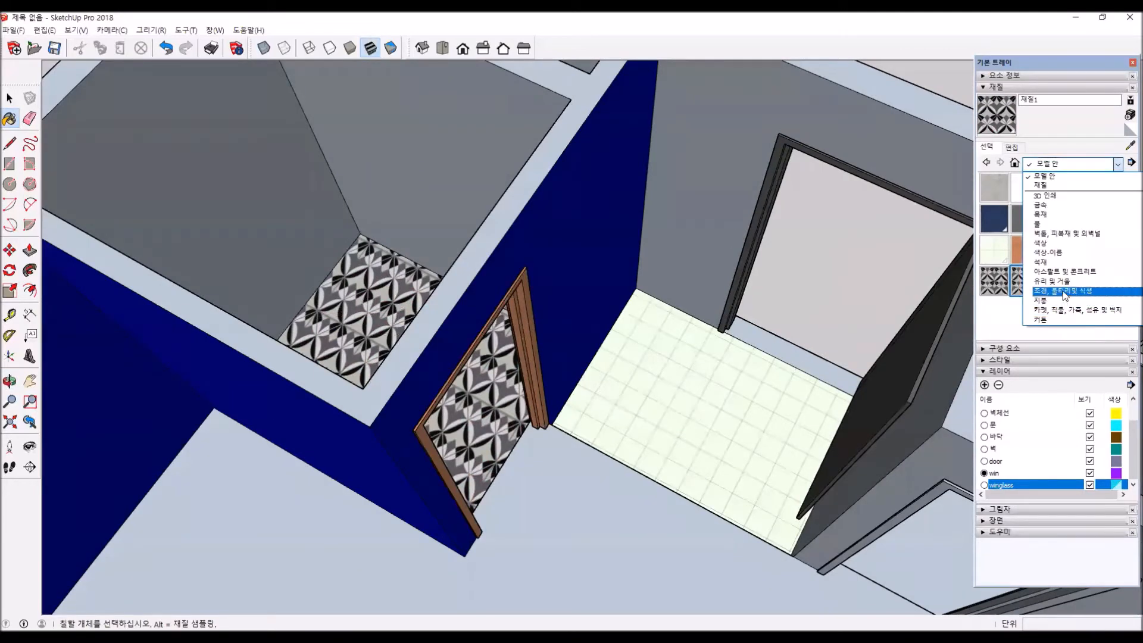
click(1065, 283)
scroll(695, 339, down, 5)
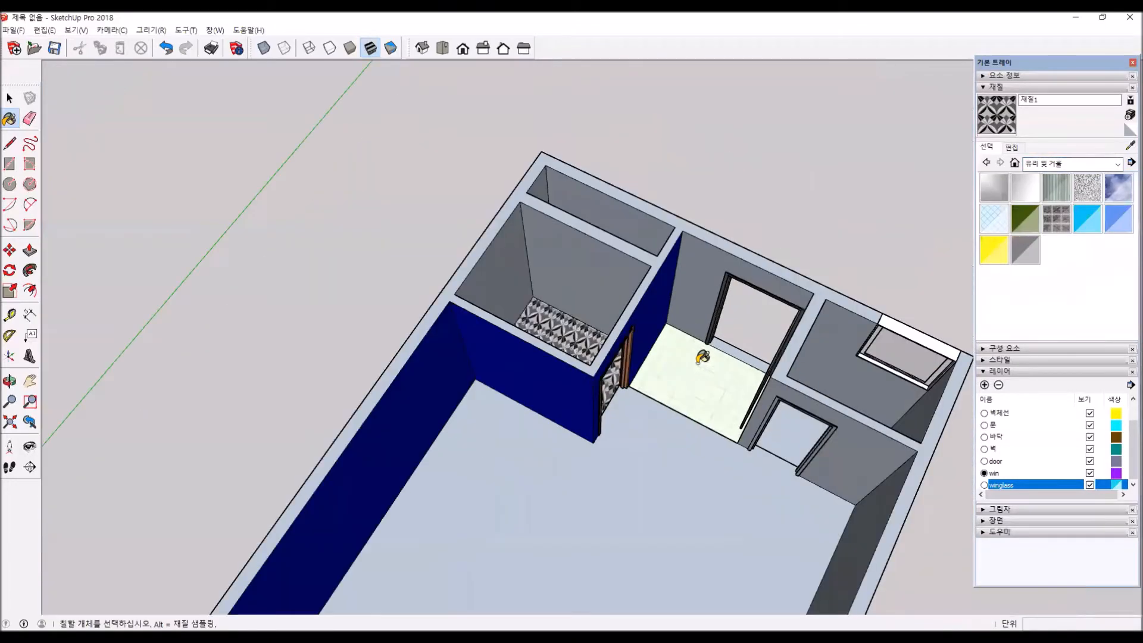
click(1089, 218)
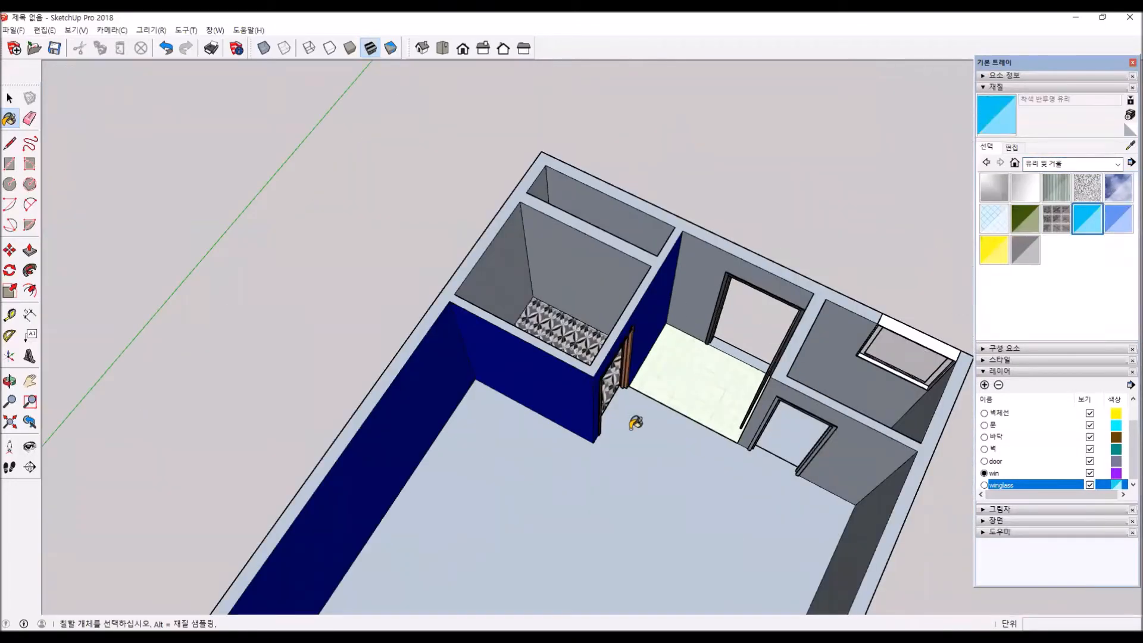
middle_drag(648, 191, 693, 464)
scroll(694, 464, up, 2)
key(space)
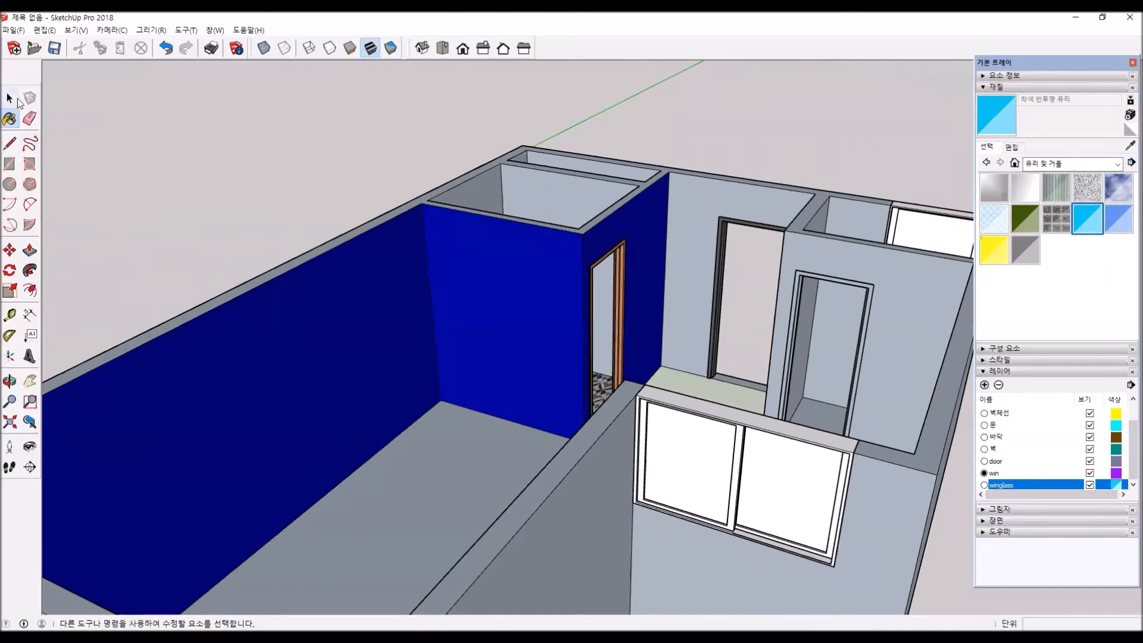
double_click(687, 451)
double_click(706, 455)
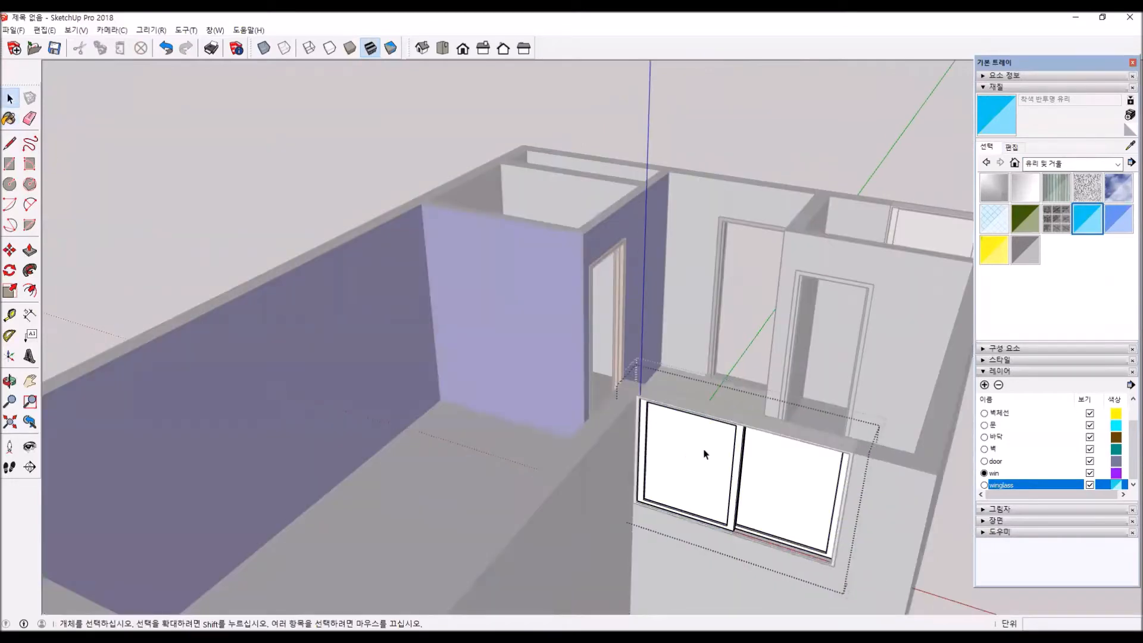
double_click(704, 460)
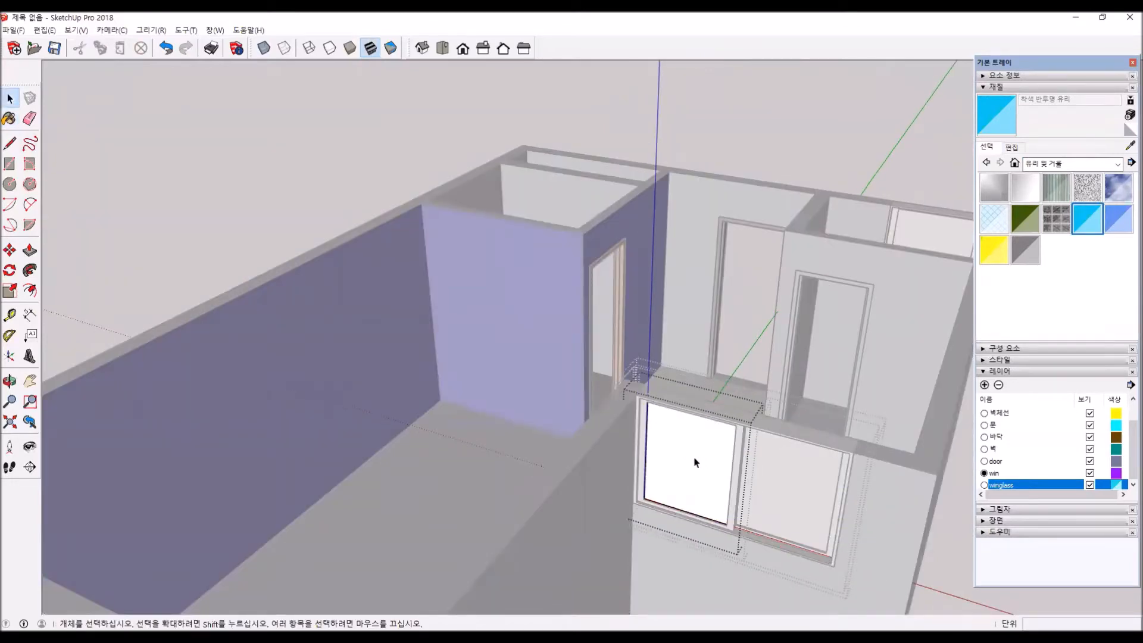
Paint the outer face of the sash's glass pane with 안전 반투명 유리, after trying 착색 반투명 유리.
click(1087, 214)
click(723, 494)
middle_drag(723, 494, 722, 426)
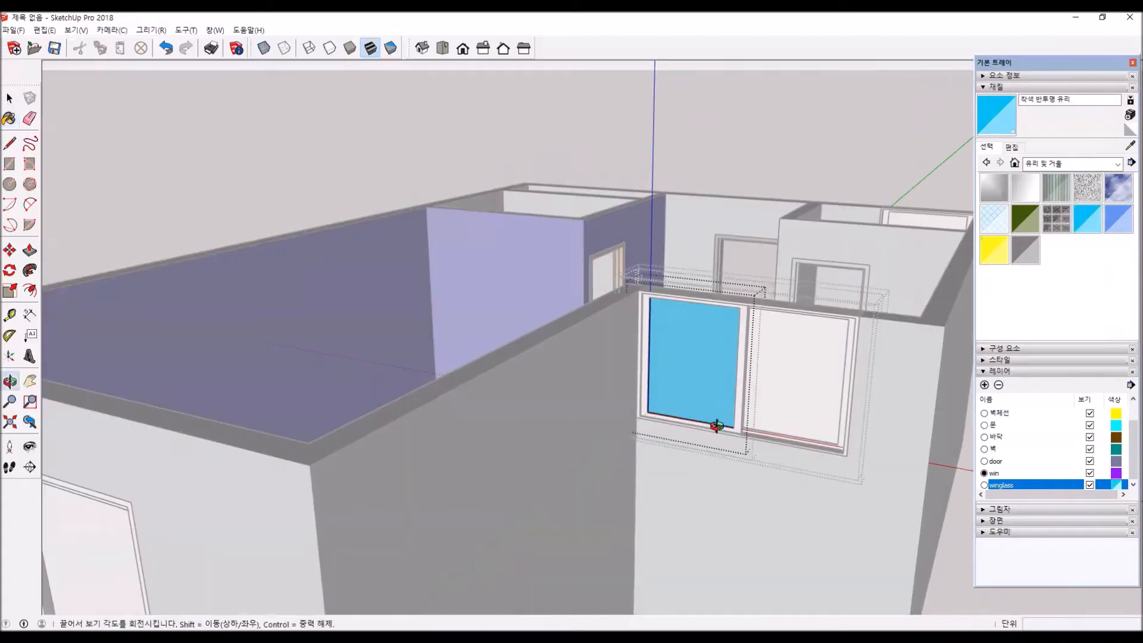
click(999, 224)
click(669, 358)
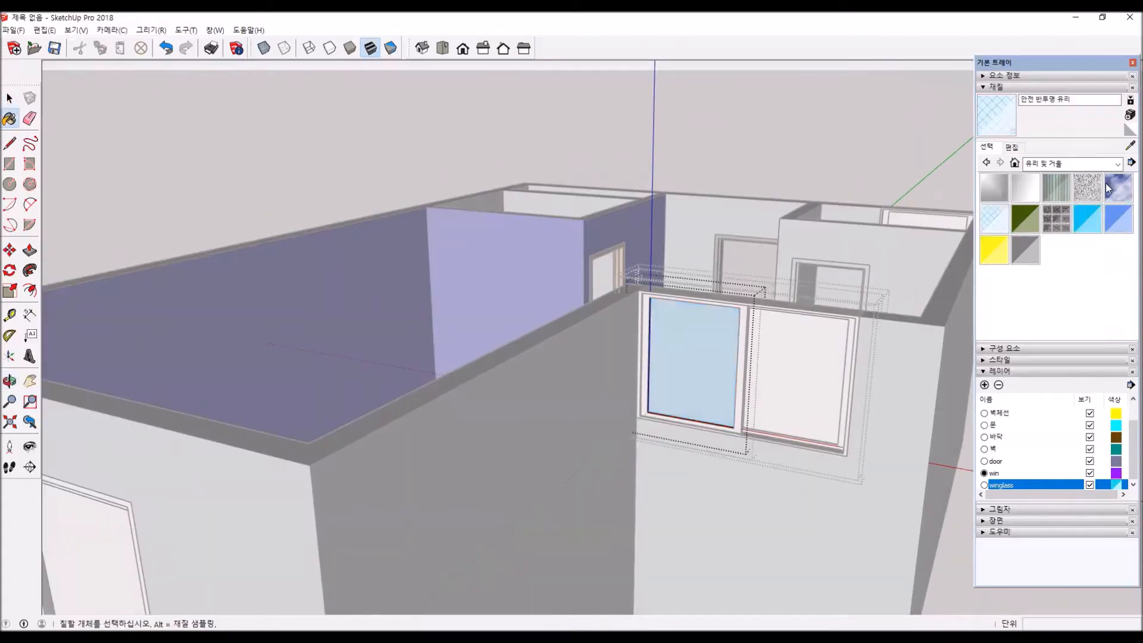
Paint the inner face of the same glass pane with 안전 반투명 유리 and finish editing the window.
click(7, 96)
click(7, 96)
click(637, 258)
middle_drag(761, 352, 465, 411)
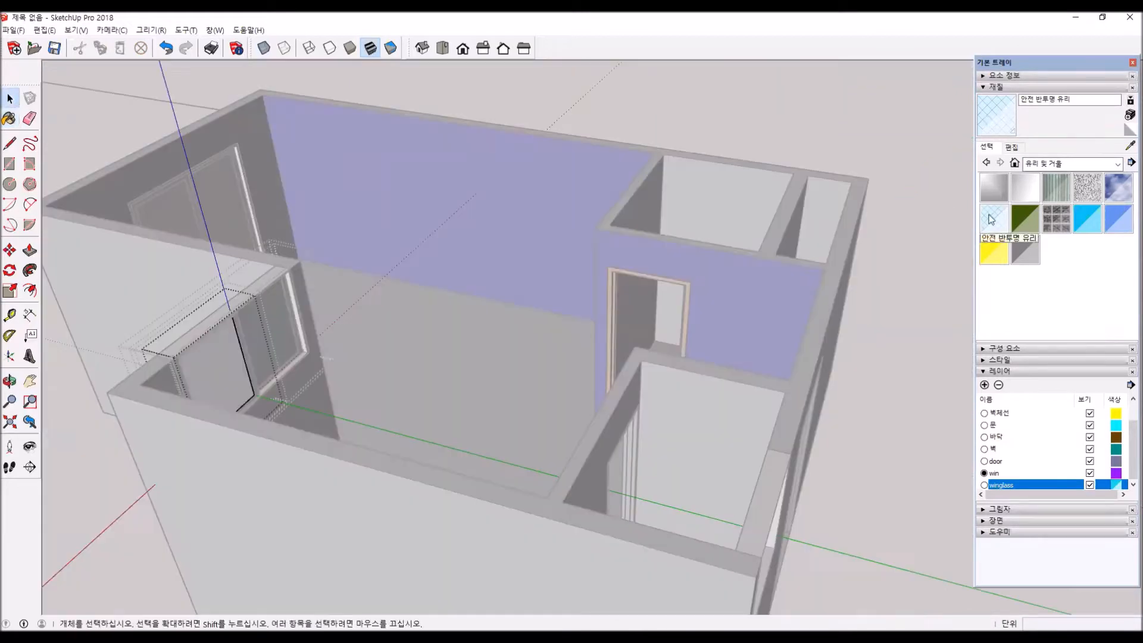
click(990, 221)
click(219, 369)
click(9, 98)
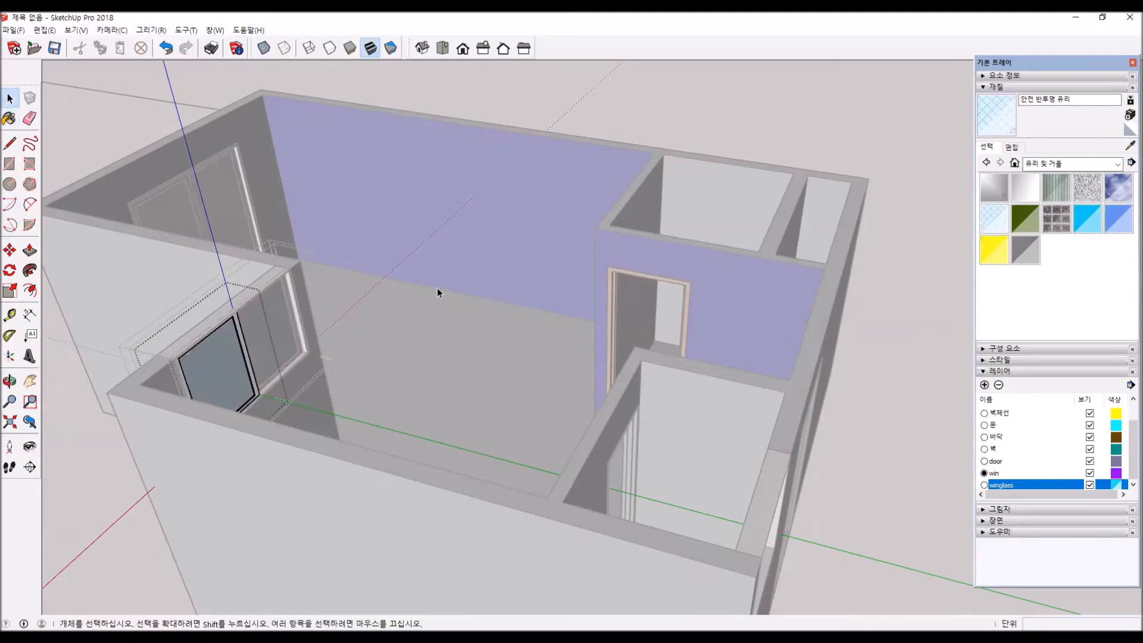
click(411, 322)
scroll(396, 359, down, 4)
middle_drag(357, 378, 872, 237)
click(472, 202)
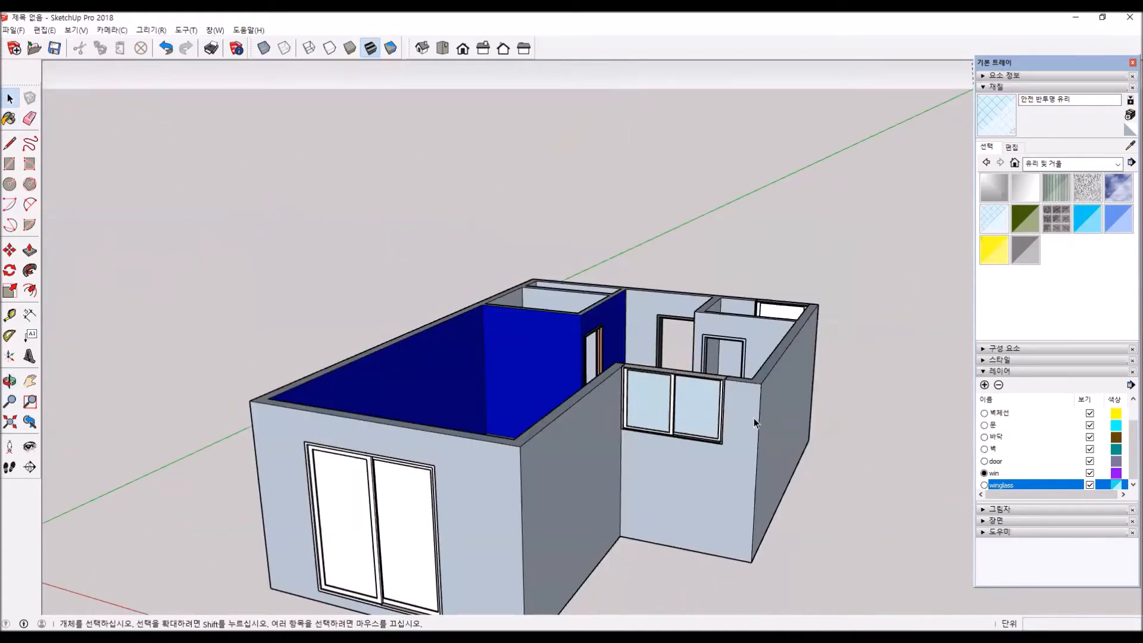
Open the recessed wall's window sash, examine its glass pane from outside and inside the apartment, and close the window group.
middle_drag(754, 418, 606, 405)
scroll(677, 398, up, 5)
scroll(676, 395, up, 5)
click(466, 341)
double_click(495, 373)
double_click(497, 368)
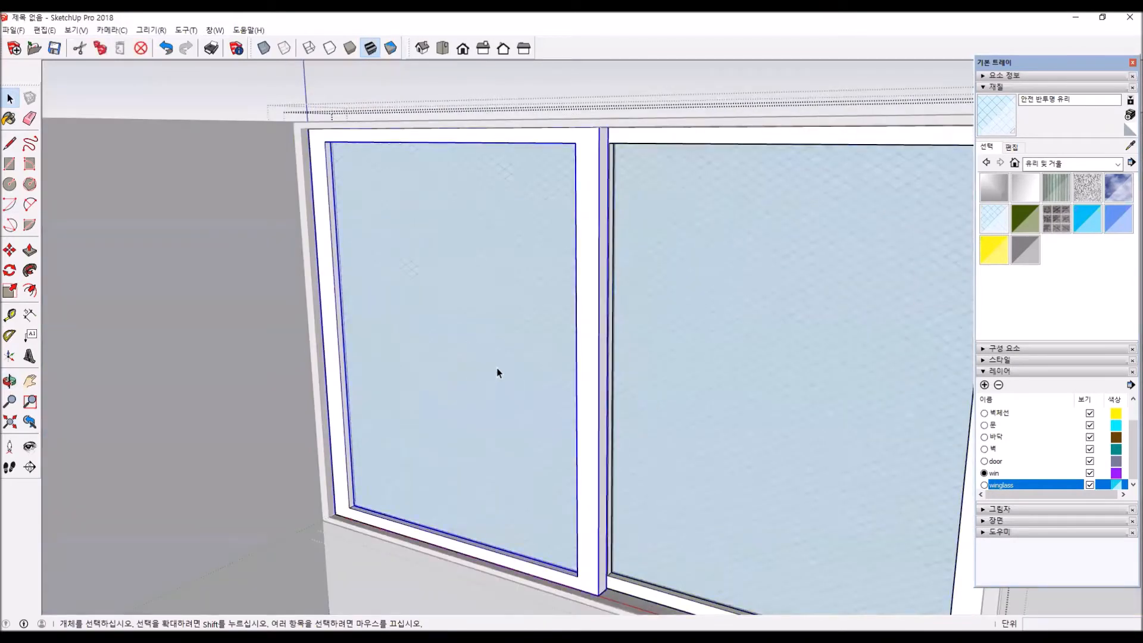
double_click(499, 365)
click(523, 356)
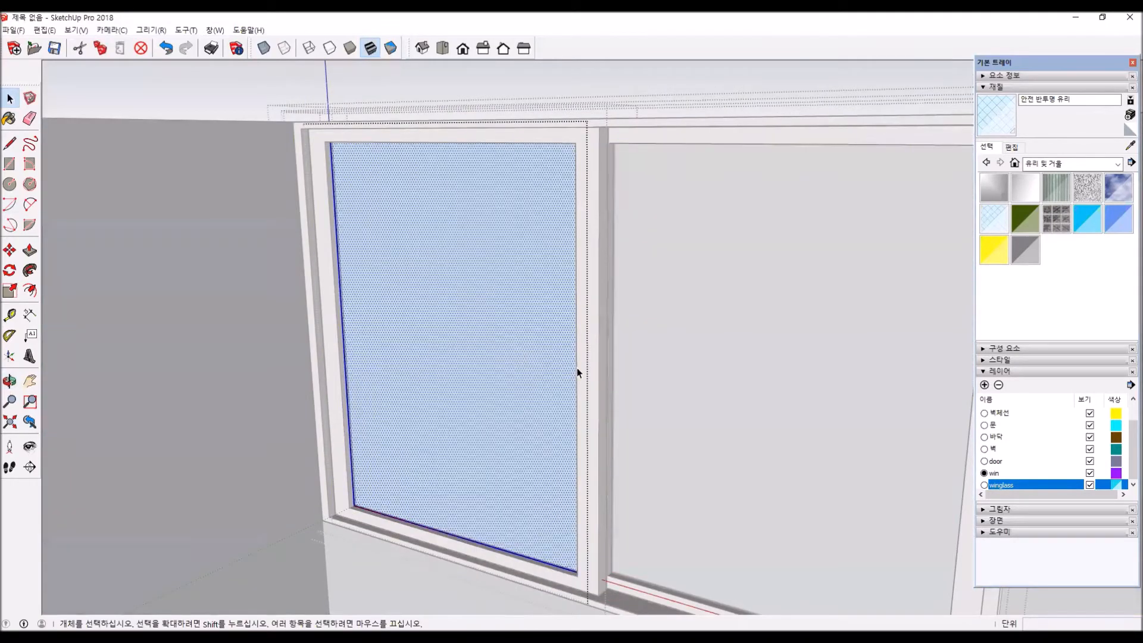
scroll(603, 388, down, 5)
middle_drag(612, 388, 209, 420)
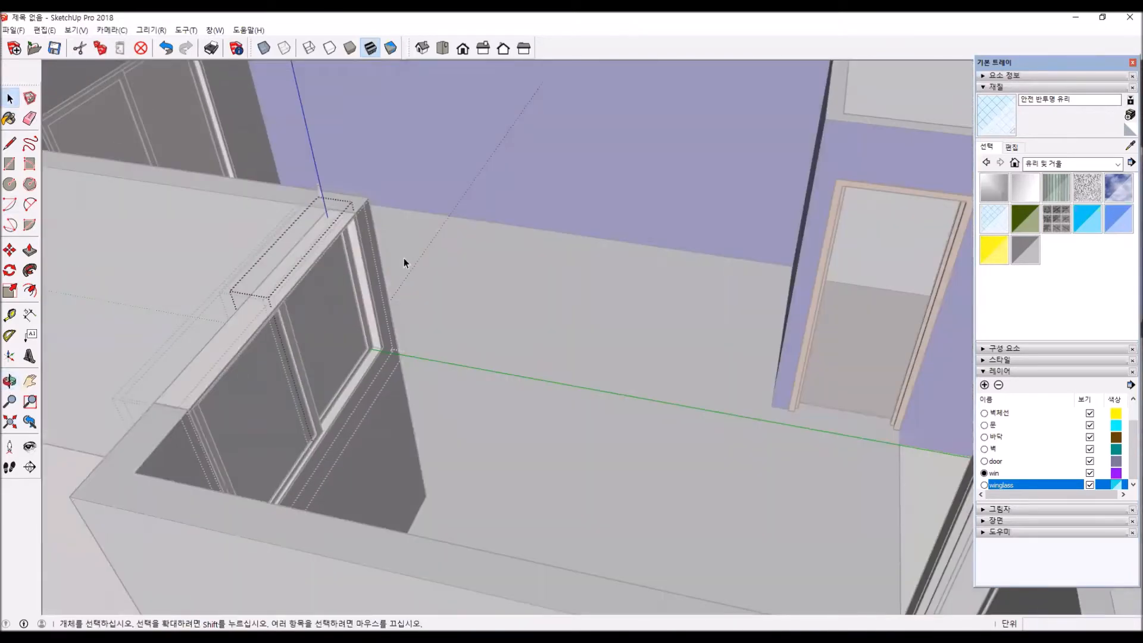
click(489, 255)
click(490, 255)
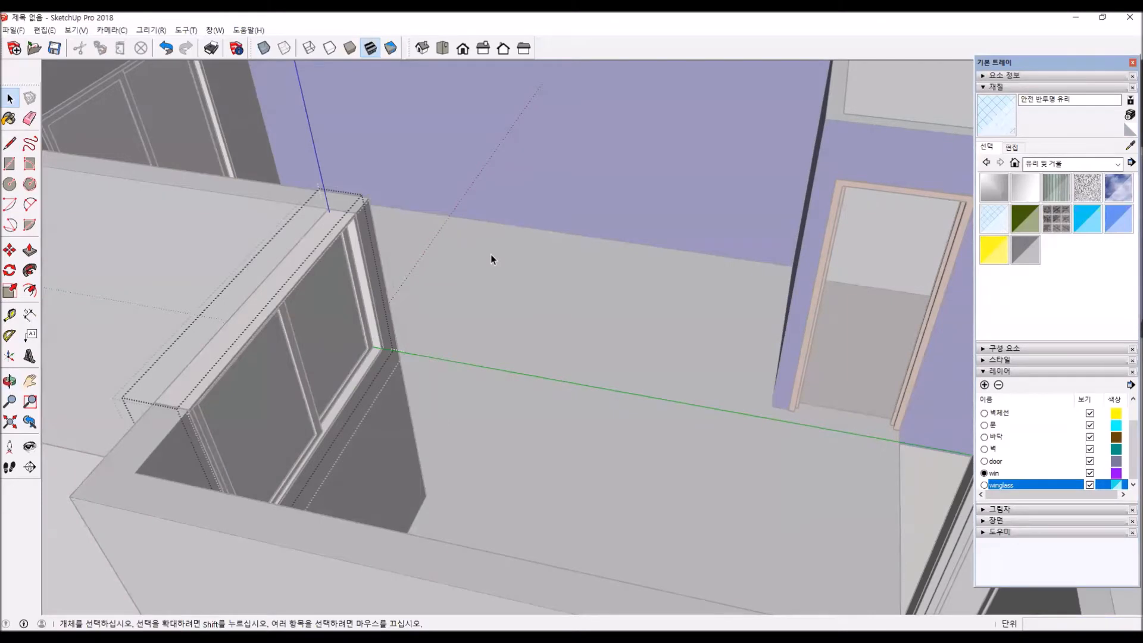
click(490, 254)
scroll(406, 330, down, 3)
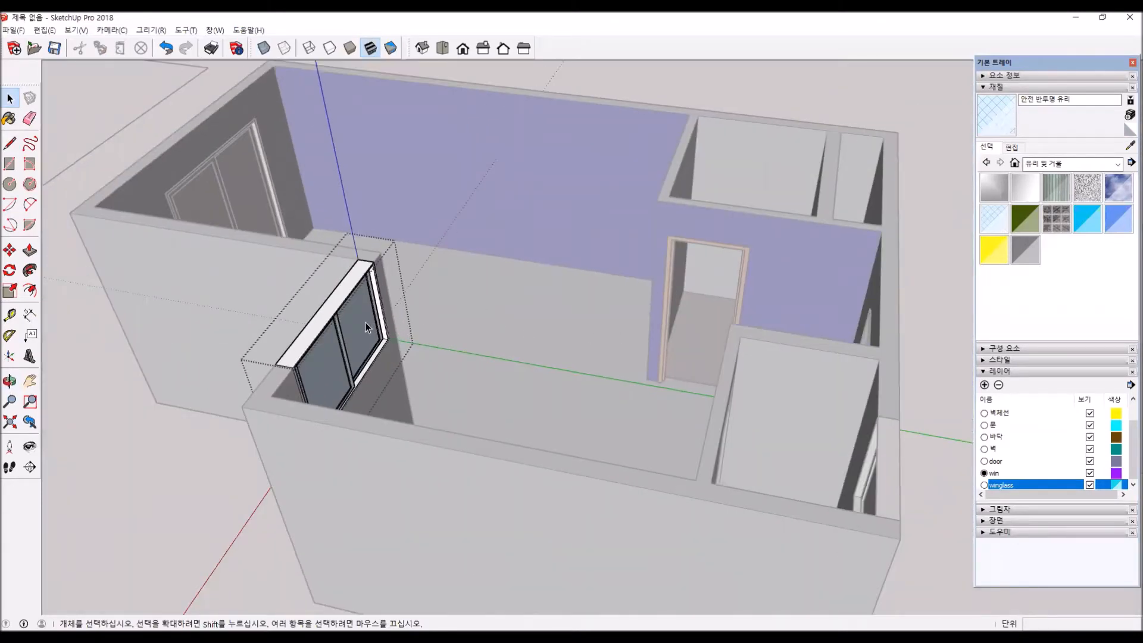
middle_drag(401, 364, 945, 234)
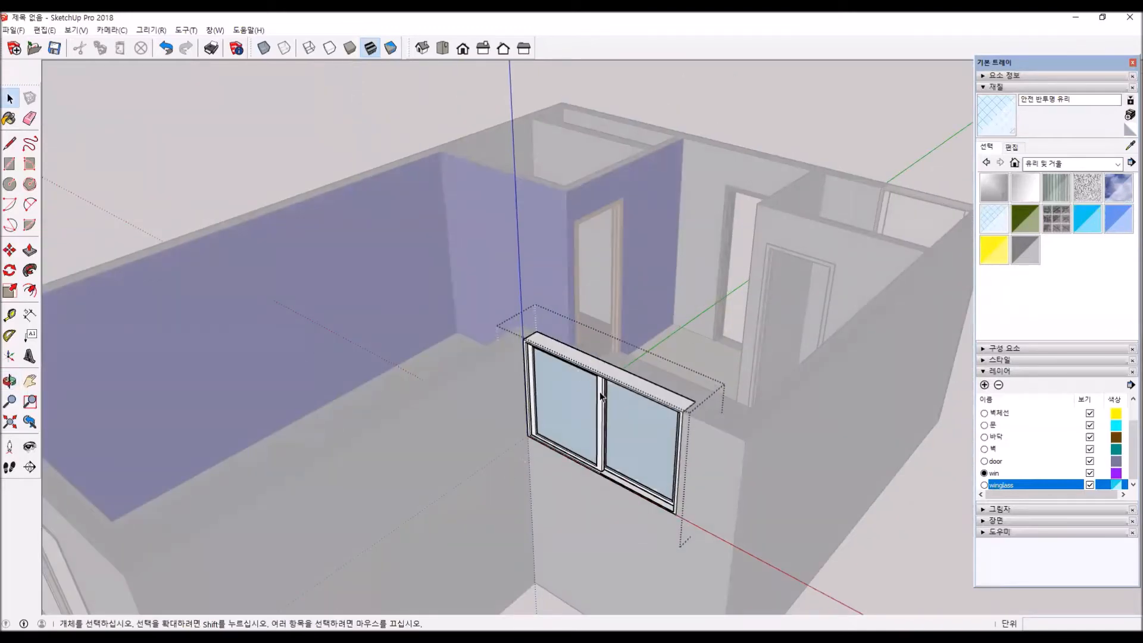
click(308, 107)
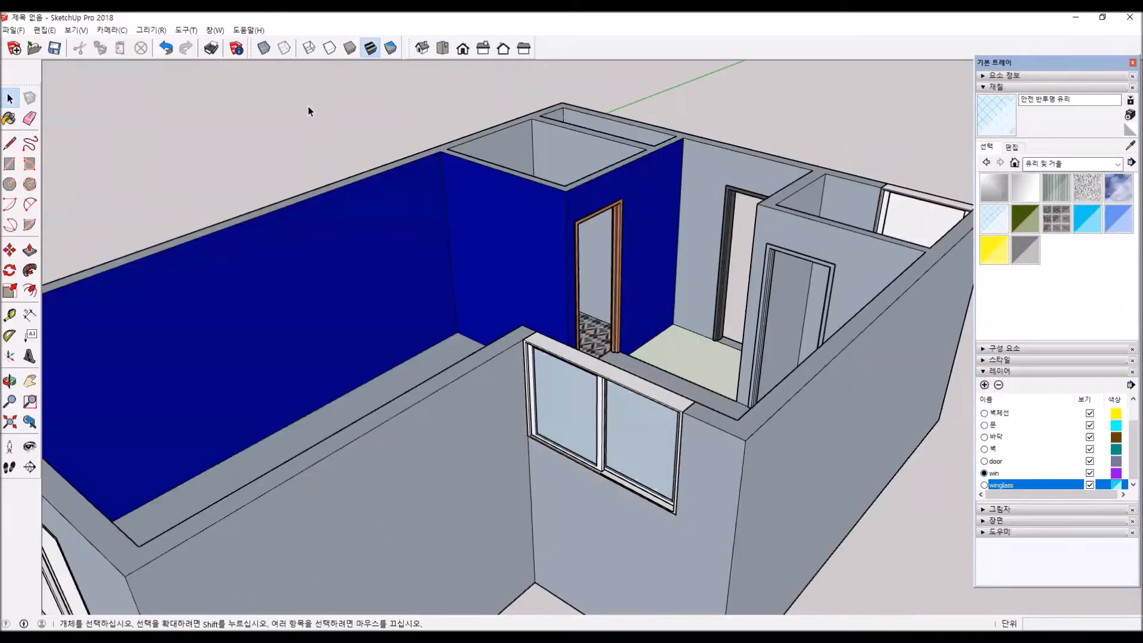
Paint the main room's floor with the 접합 목재 material from the wood collection.
scroll(616, 432, down, 5)
middle_drag(616, 432, 691, 339)
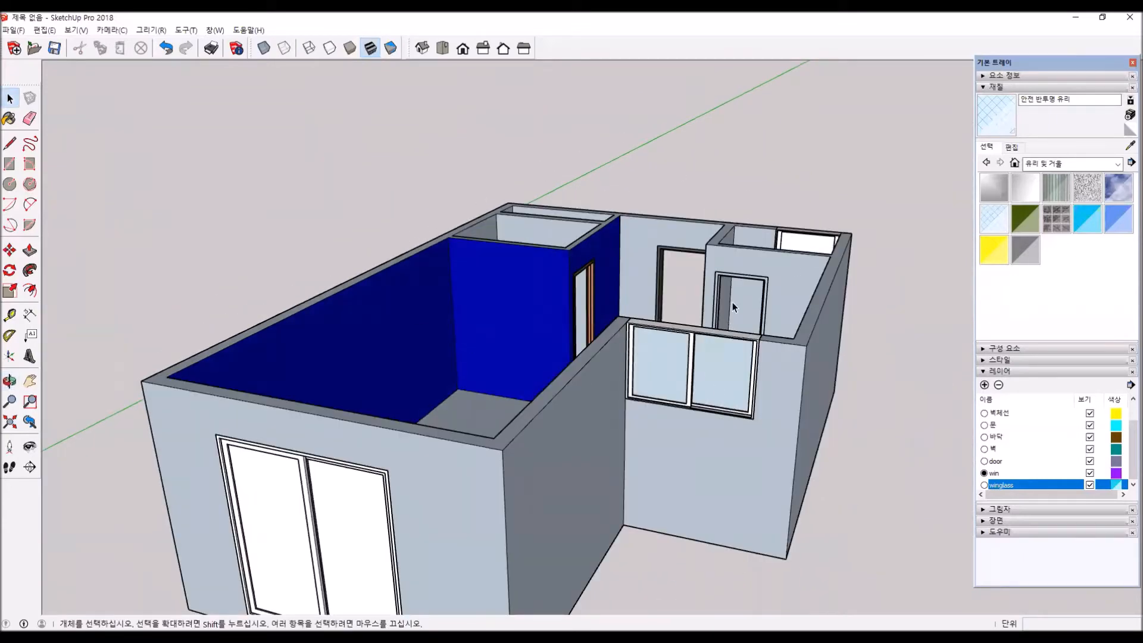
middle_drag(722, 324, 564, 374)
middle_drag(642, 397, 631, 486)
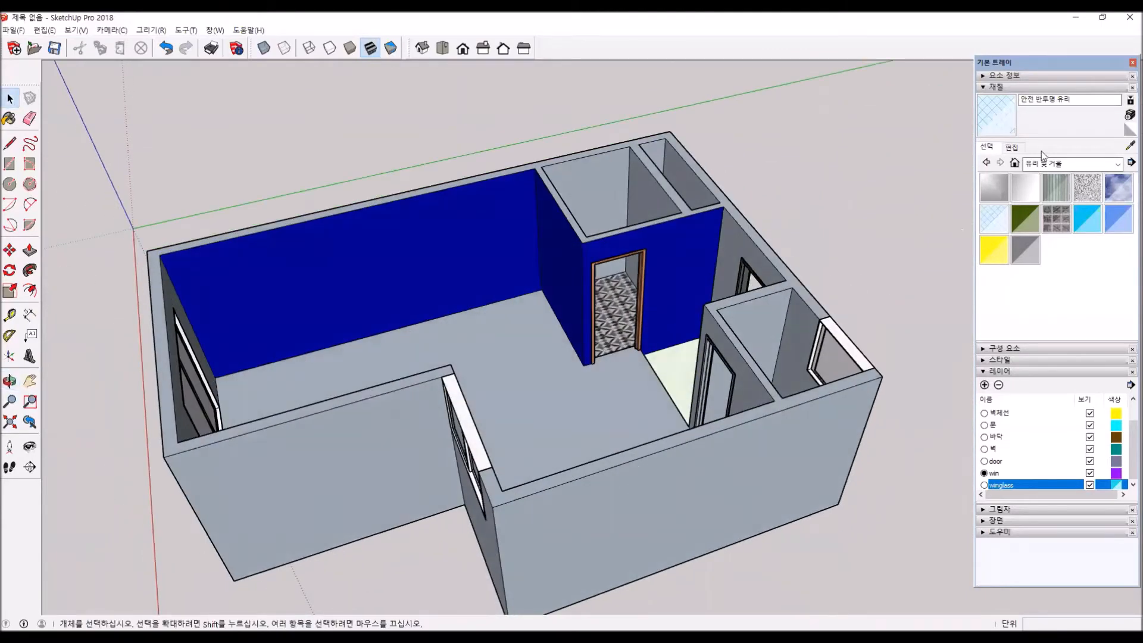
click(1109, 165)
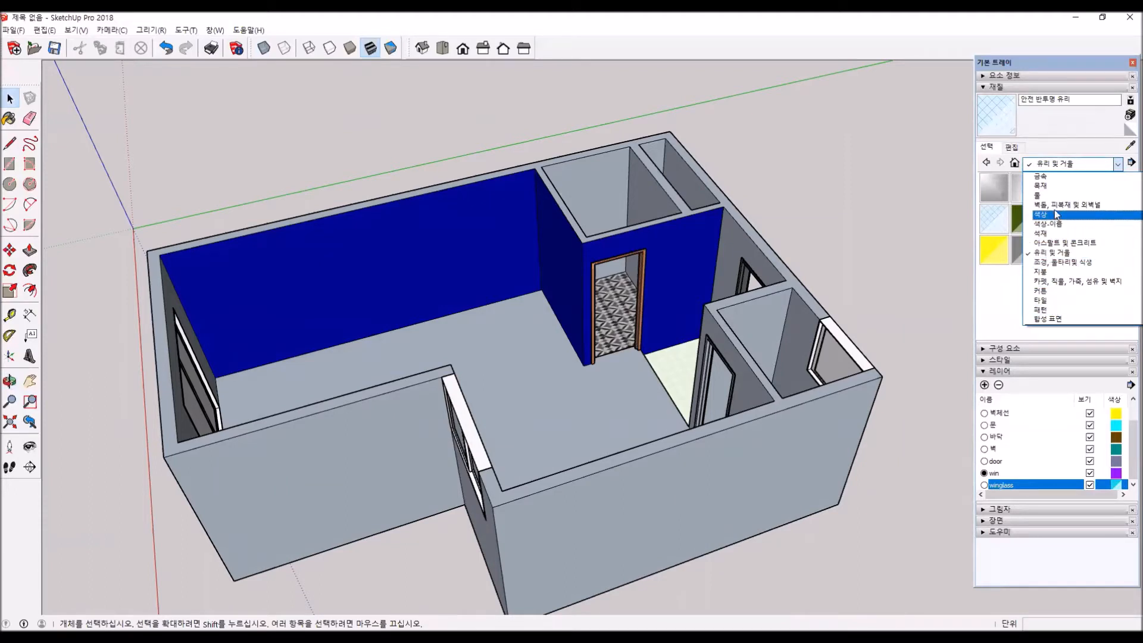
click(1064, 186)
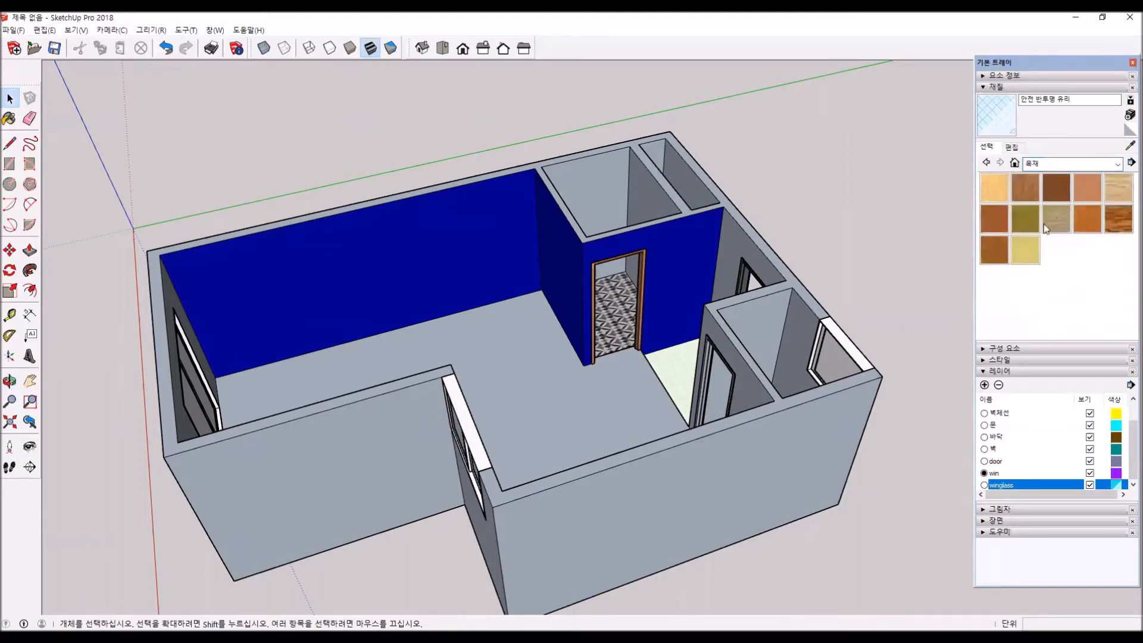
click(1057, 219)
click(540, 408)
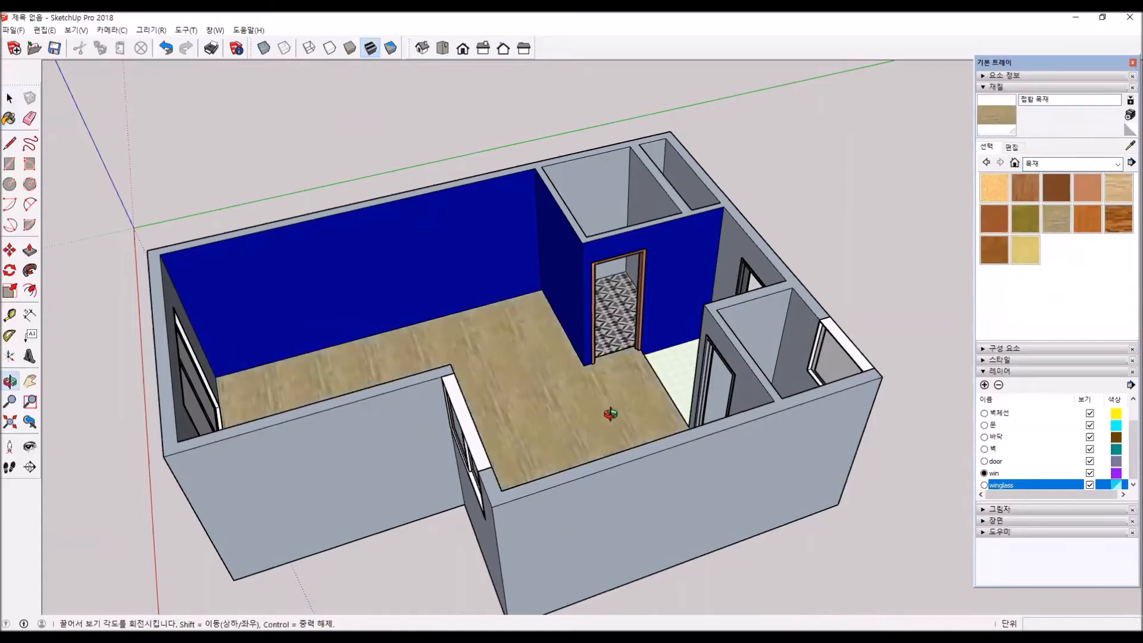
Repaint the main room's floor with the 짙은 색 목재 바닥 wood material.
mouse_move(612, 405)
middle_down()
mouse_move(345, 498)
mouse_move(366, 424)
middle_up()
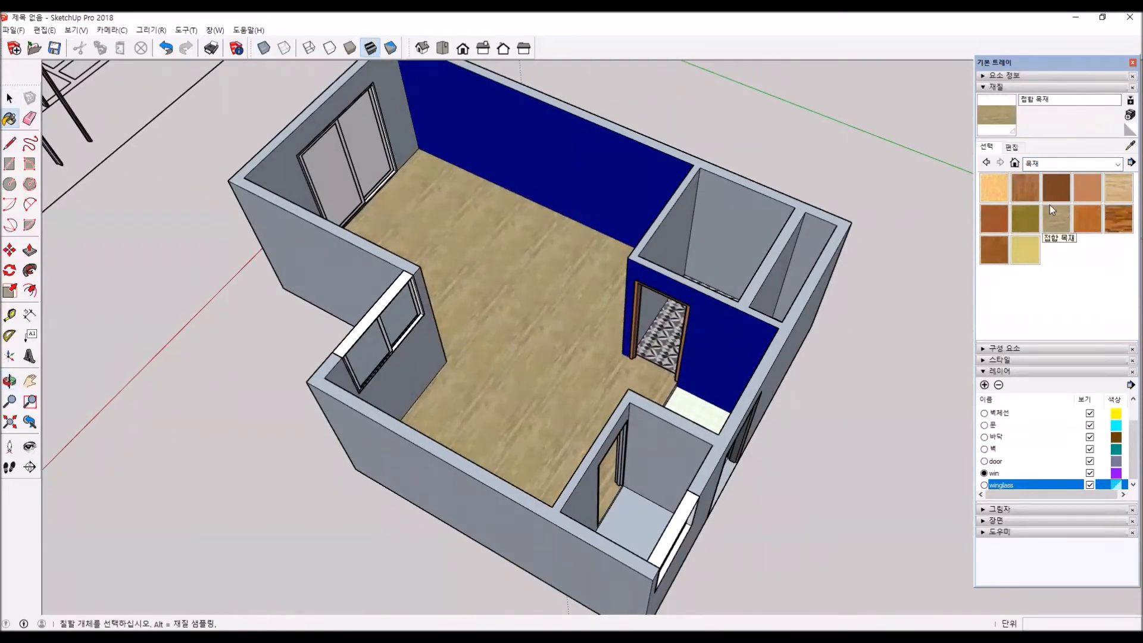
click(1127, 219)
click(596, 280)
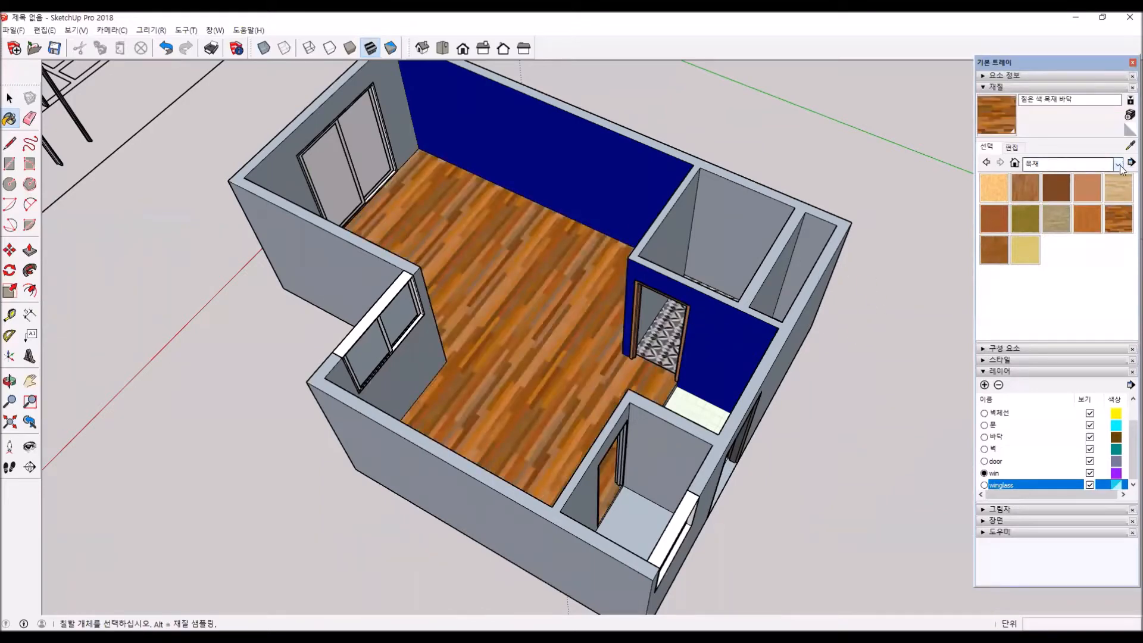
click(1118, 164)
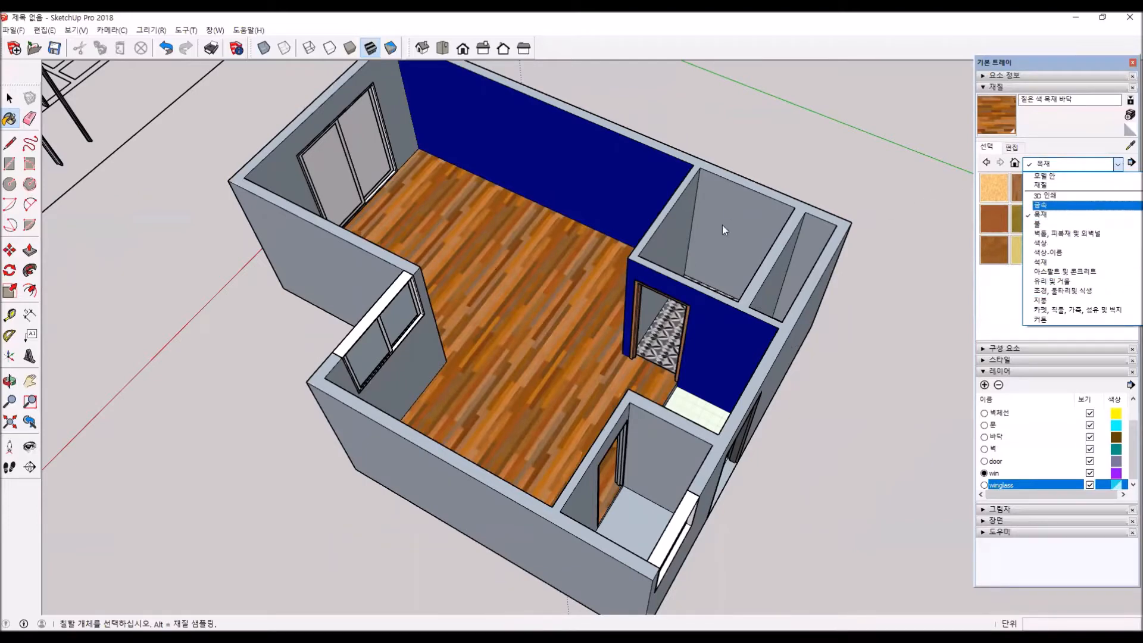
click(493, 294)
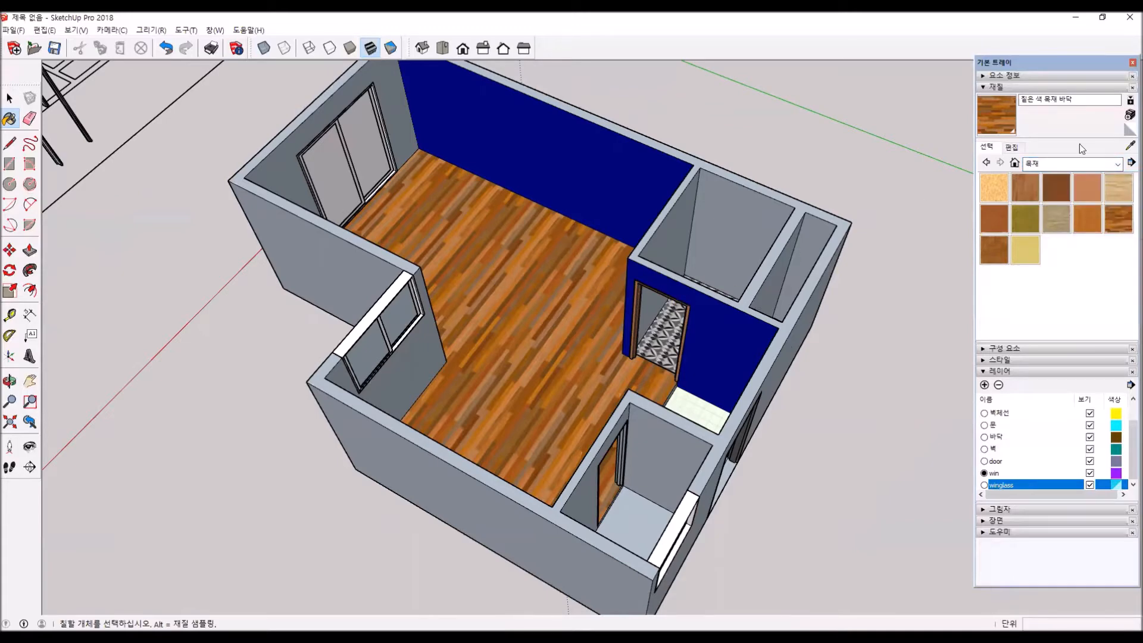
View the color, texture and opacity settings of 짙은 색 목재 바닥 and return to the wood collection.
click(1129, 147)
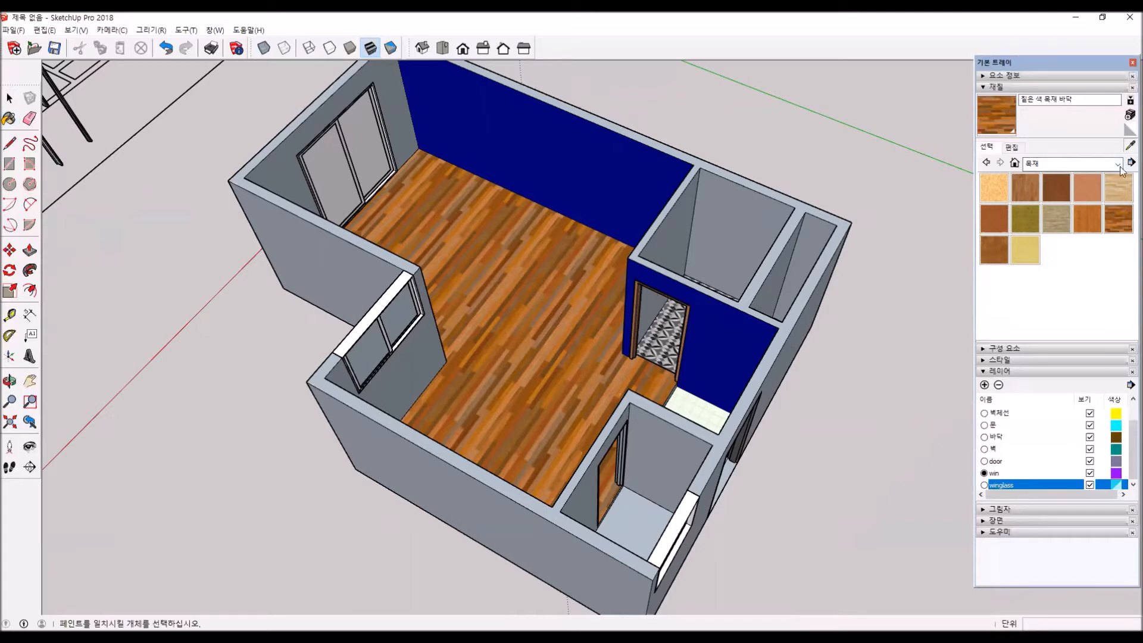
click(1013, 147)
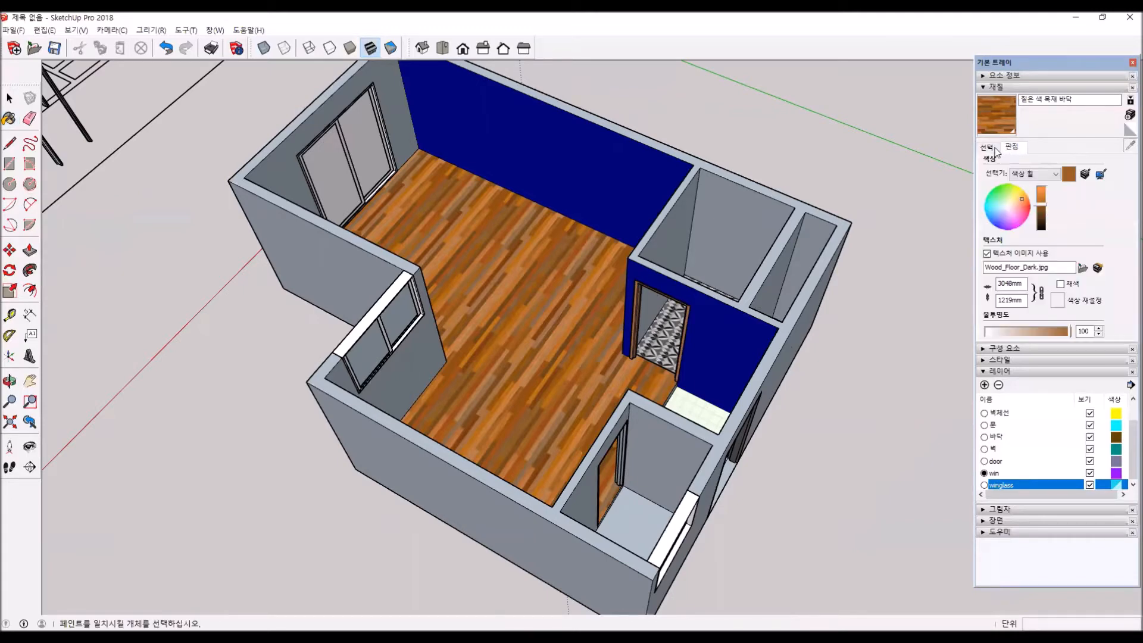
click(994, 148)
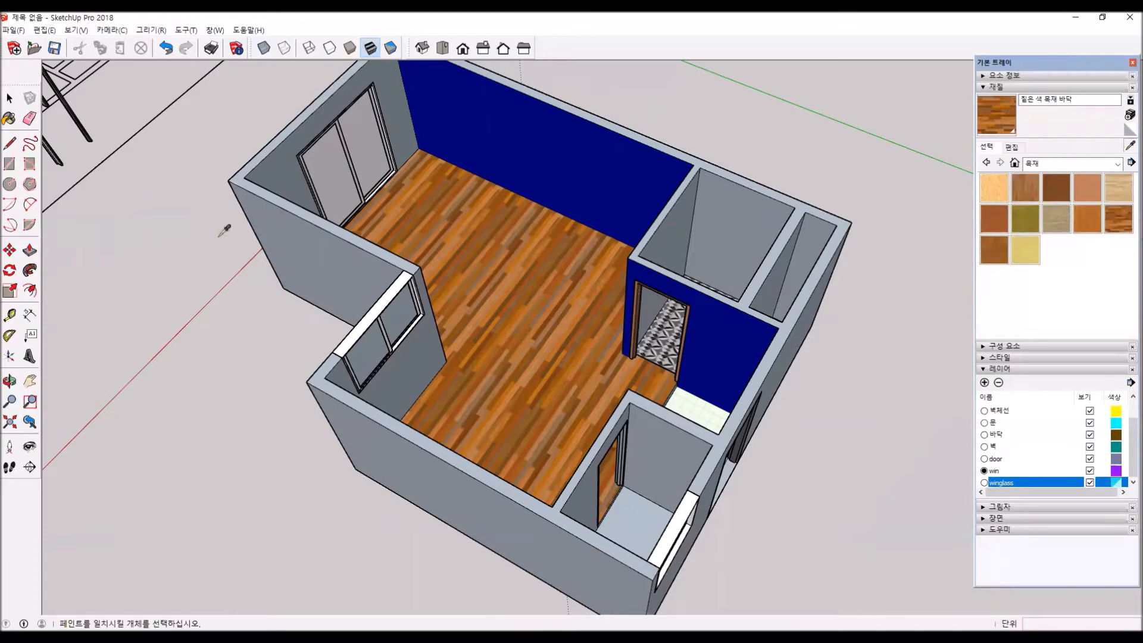
Examine the file types available for import and close the import dialog without importing anything.
click(13, 30)
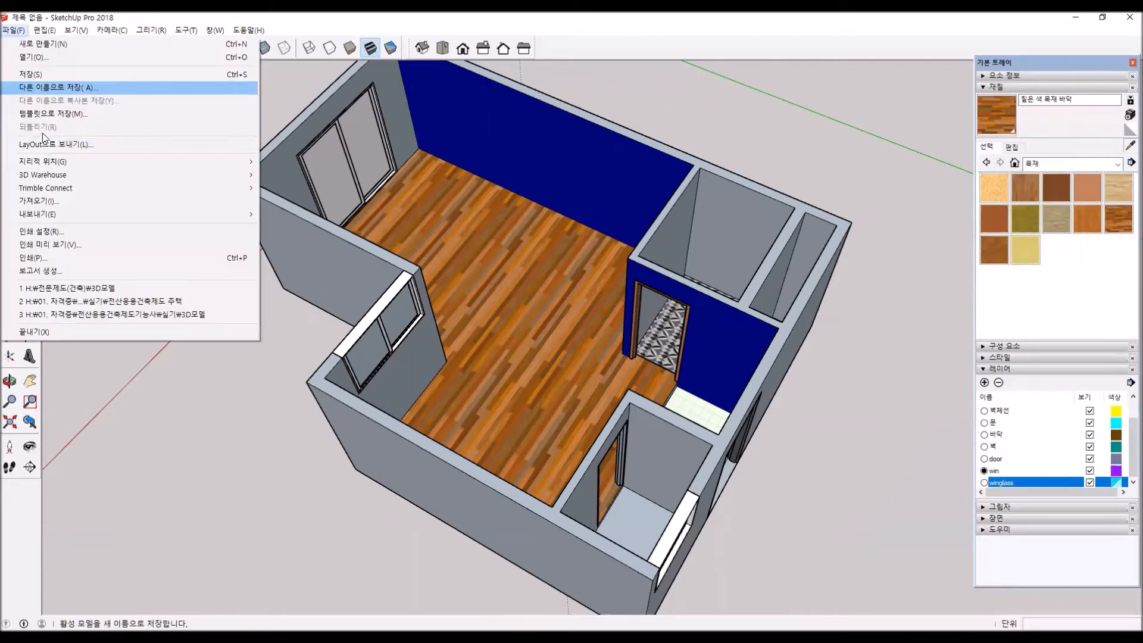
click(59, 200)
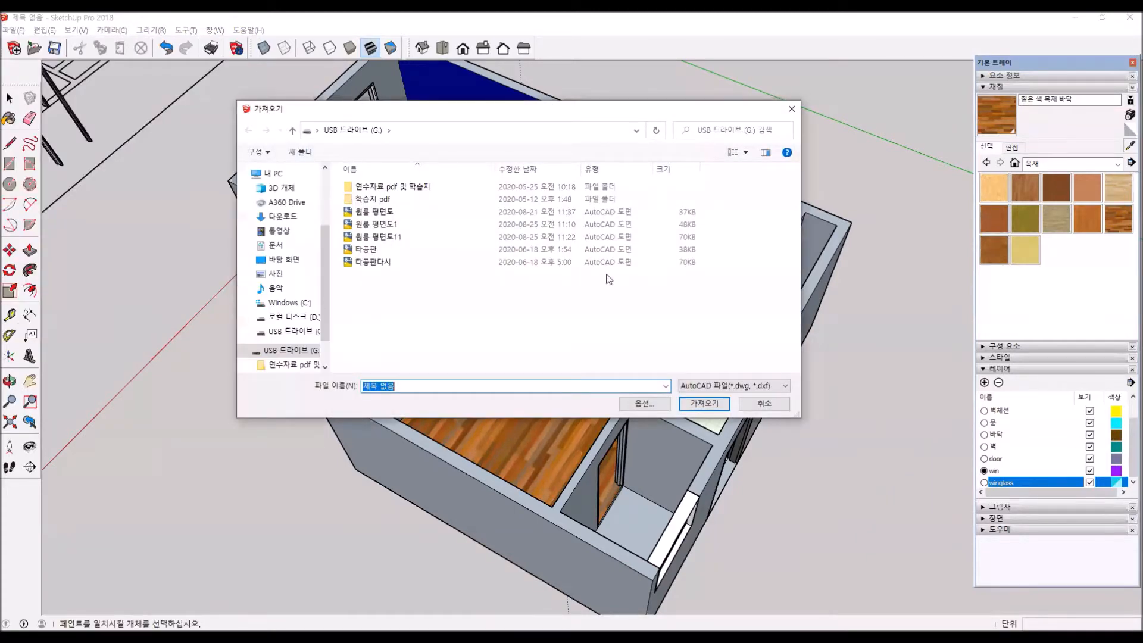
click(751, 388)
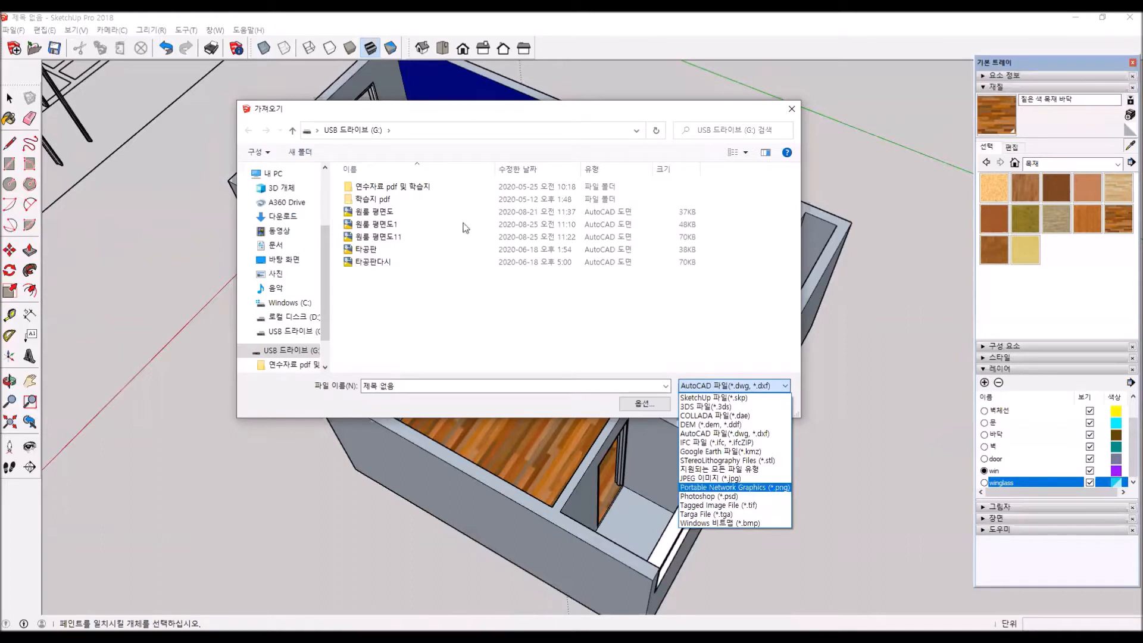
click(792, 109)
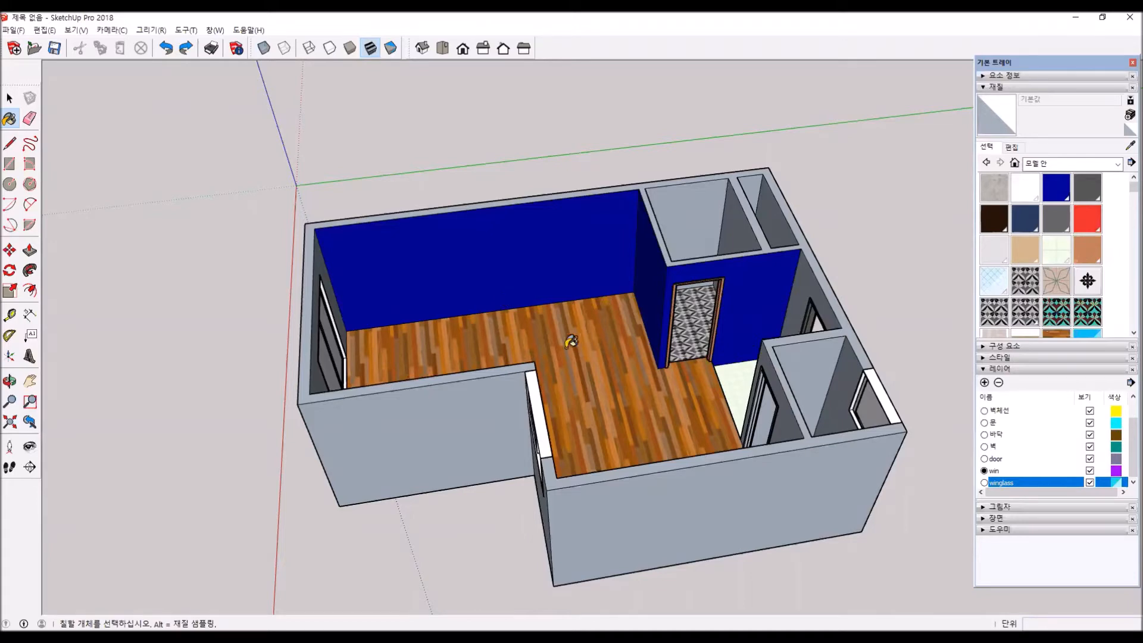
Start a new material and load the image 바닥목재01 from the pictures folder as its texture.
middle_drag(569, 331, 601, 322)
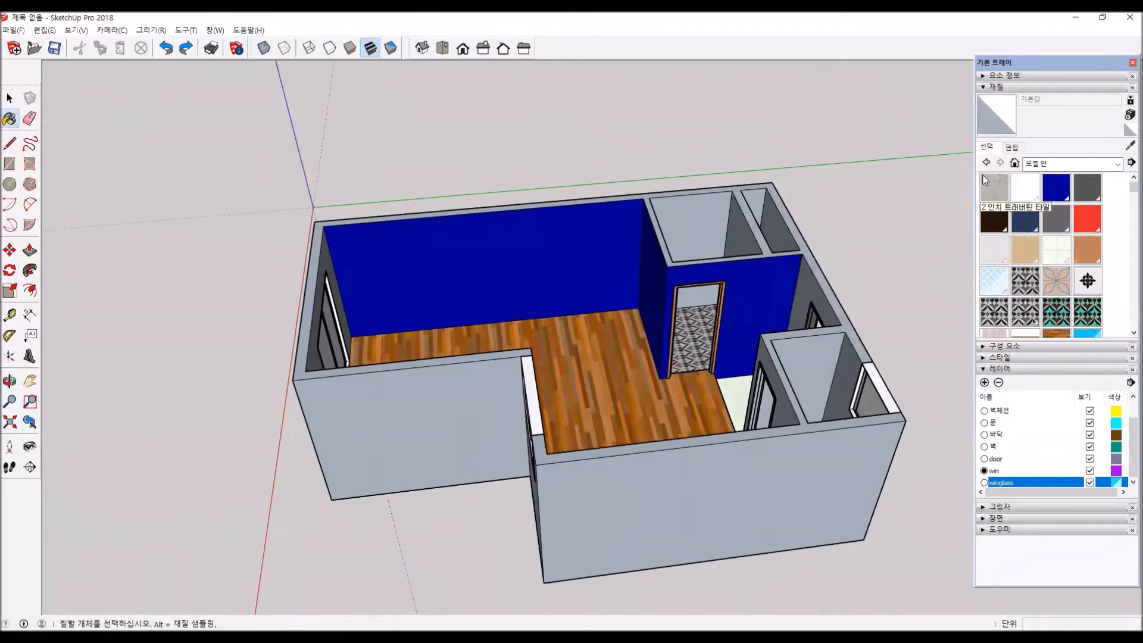
click(1129, 115)
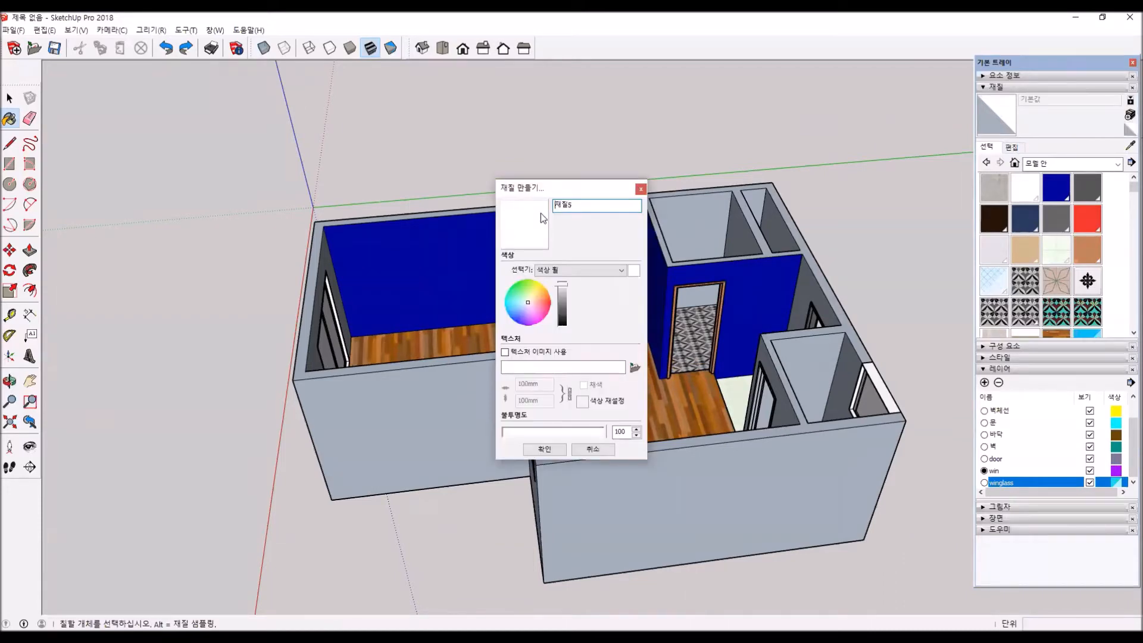
click(634, 370)
click(875, 455)
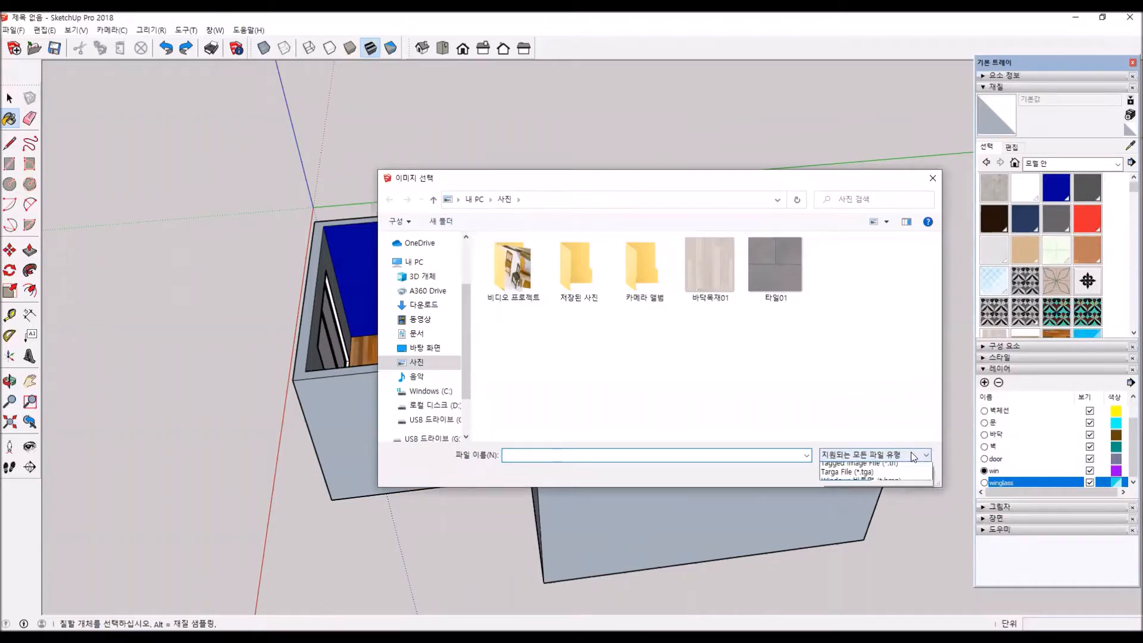
click(875, 467)
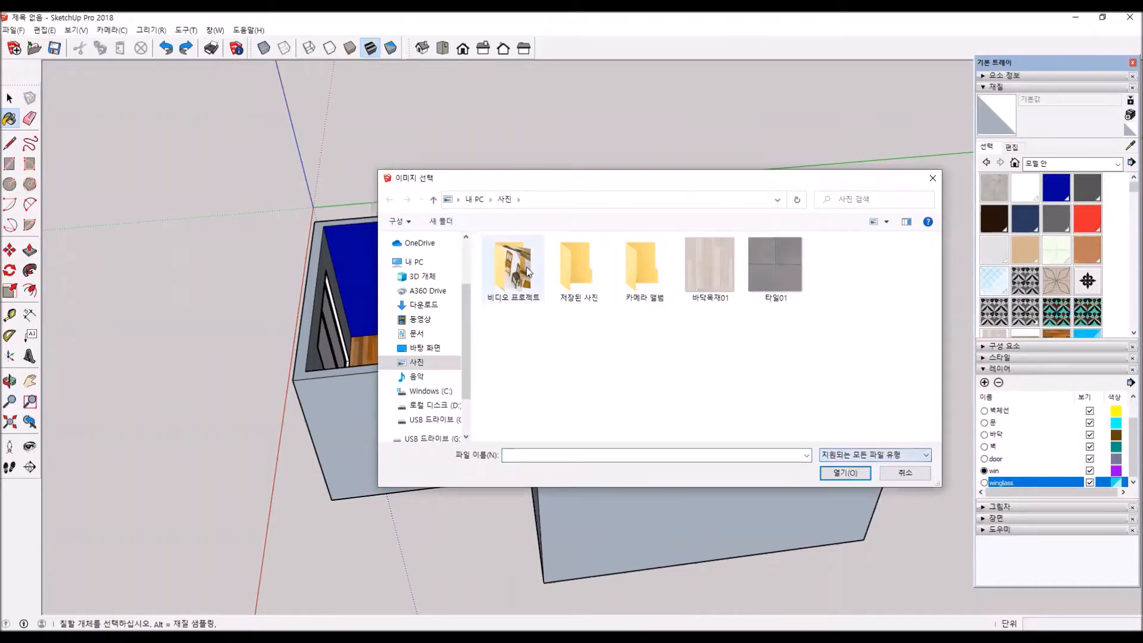
click(784, 280)
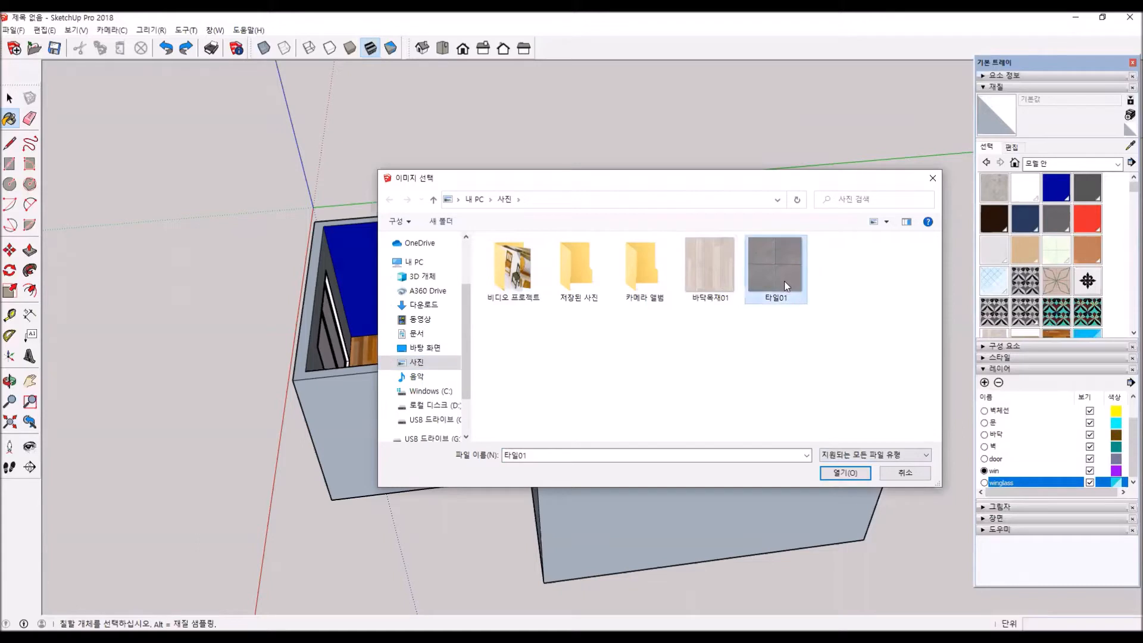
click(727, 268)
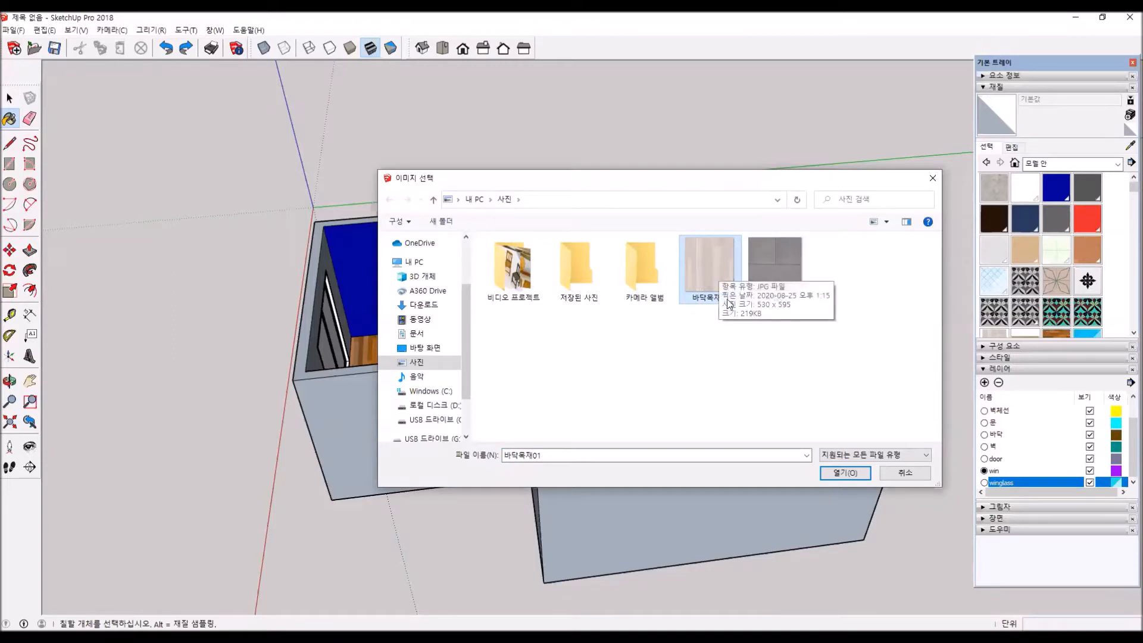
click(844, 473)
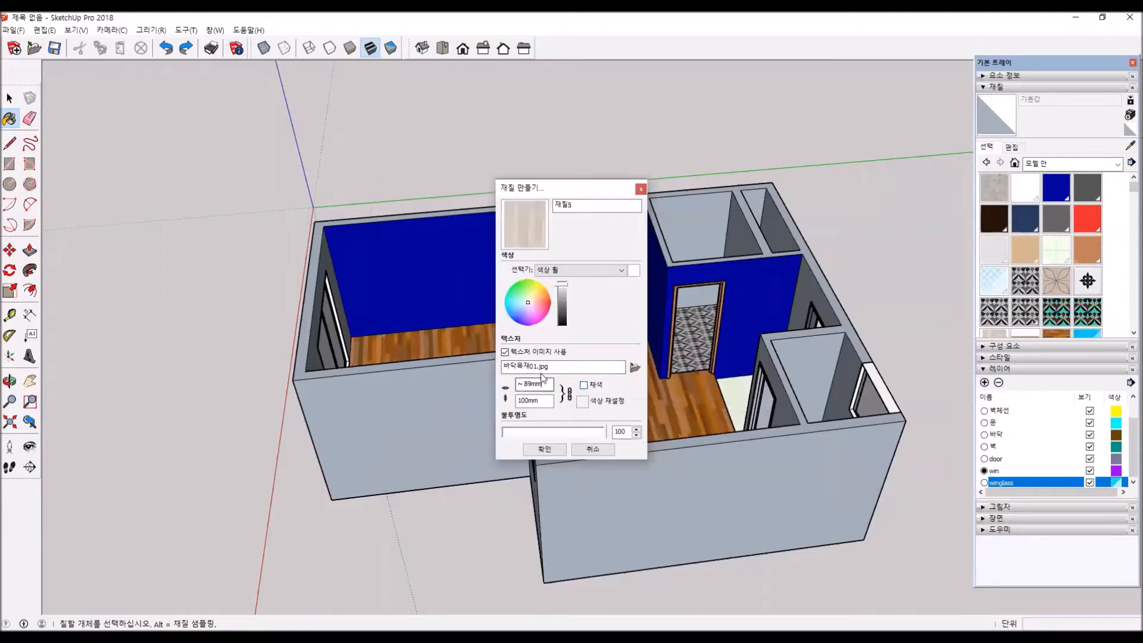
Finish creating the 바닥목재01 texture material and paint the main room's floor with it.
drag(542, 384, 532, 383)
key(Tab)
click(542, 456)
click(684, 416)
mouse_move(685, 416)
middle_down()
mouse_move(447, 536)
mouse_move(612, 429)
middle_up()
scroll(612, 429, up, 5)
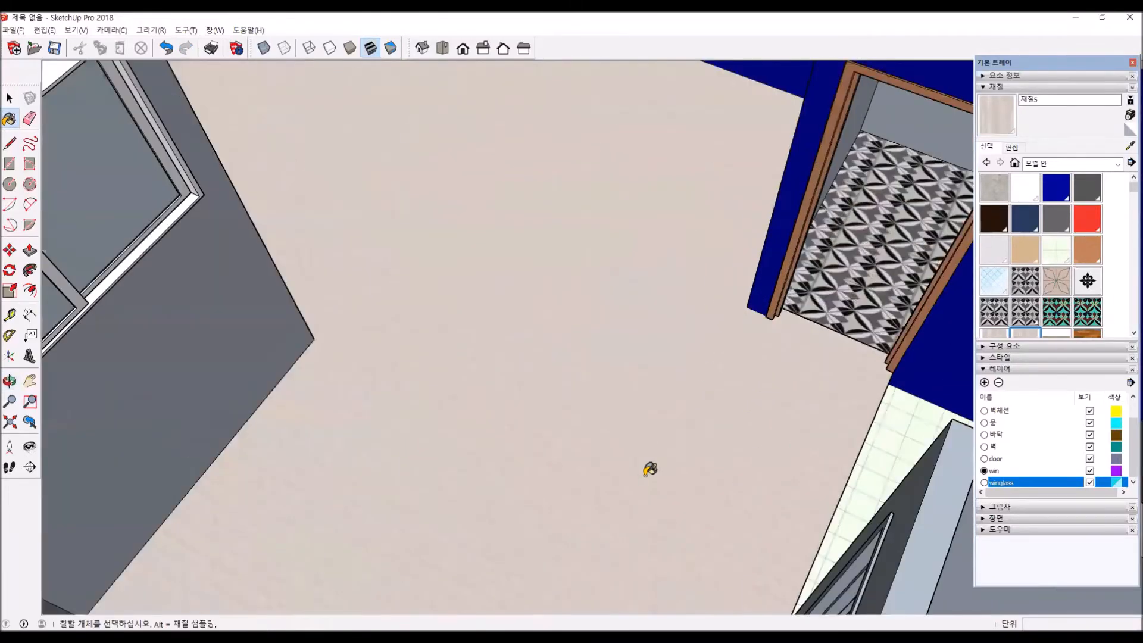
Create a copy of the floor material with a texture width of 1000 mm and repaint the main room's floor.
scroll(650, 469, down, 2)
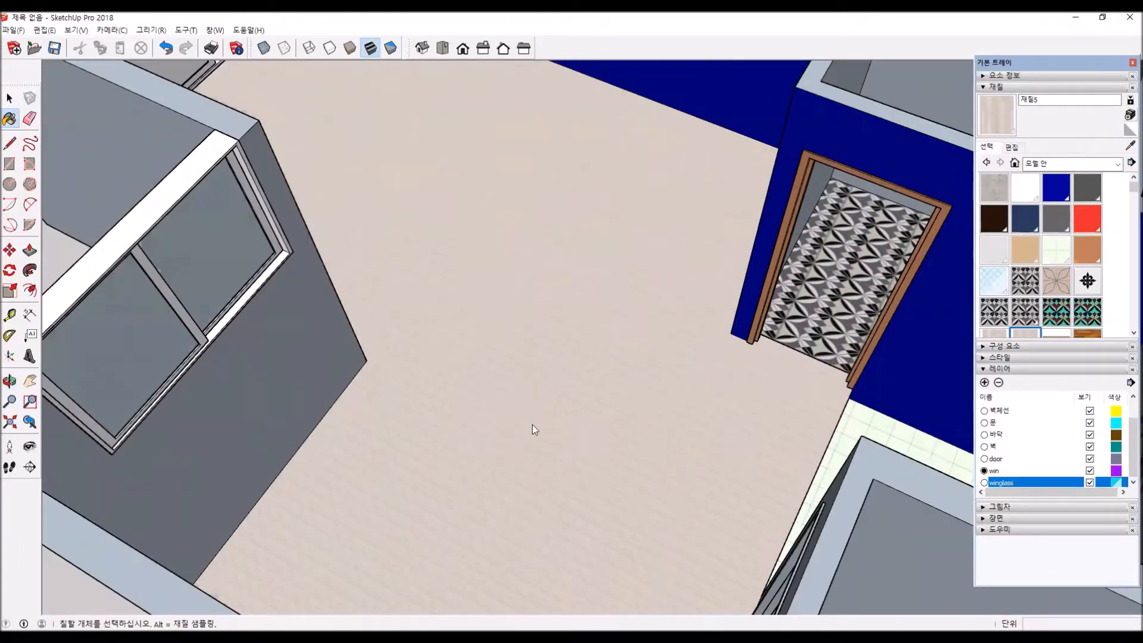
text(1000mm)
click(544, 449)
middle_drag(554, 455, 524, 396)
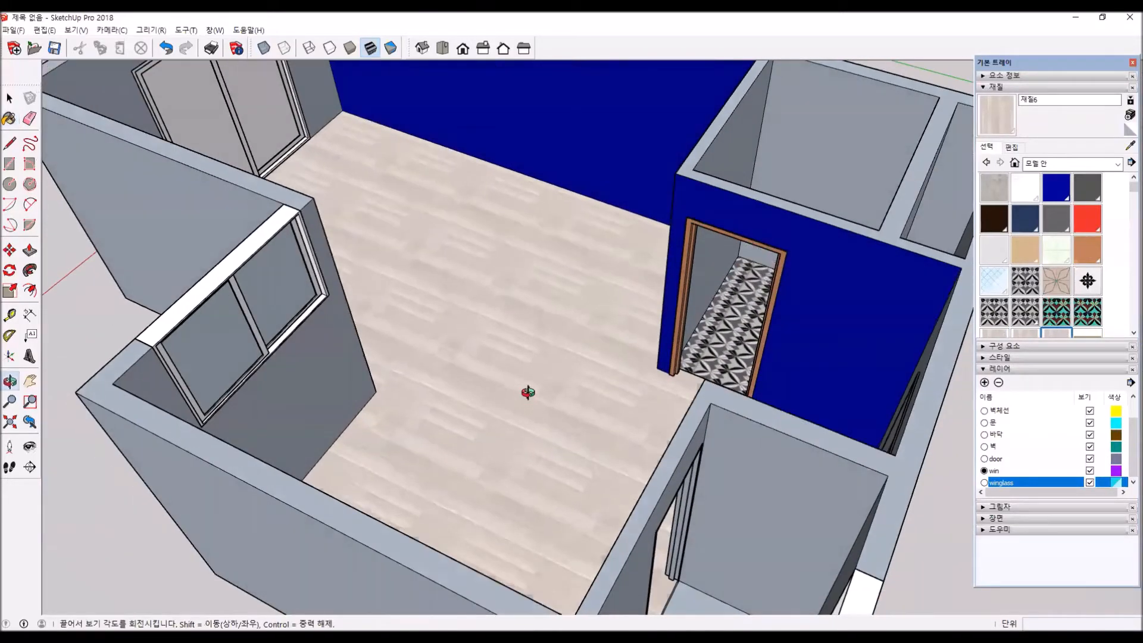
Create another copy of the floor material with a texture width of 600 mm and apply it to the main room's floor.
click(1129, 115)
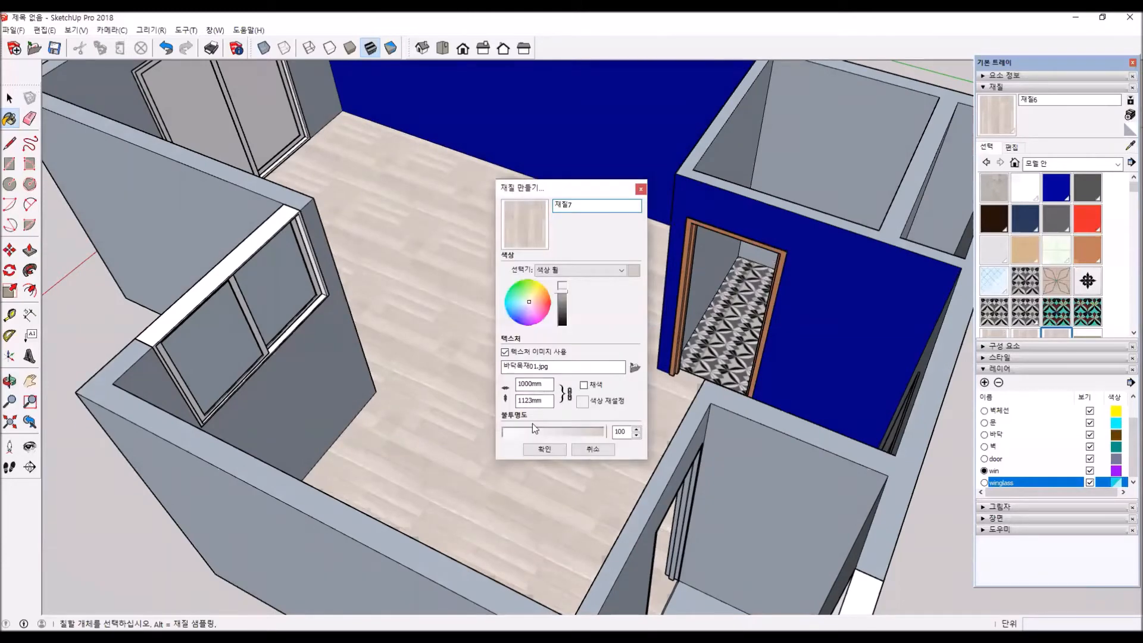
drag(547, 386, 456, 374)
text(600)
click(545, 451)
middle_drag(473, 465, 487, 446)
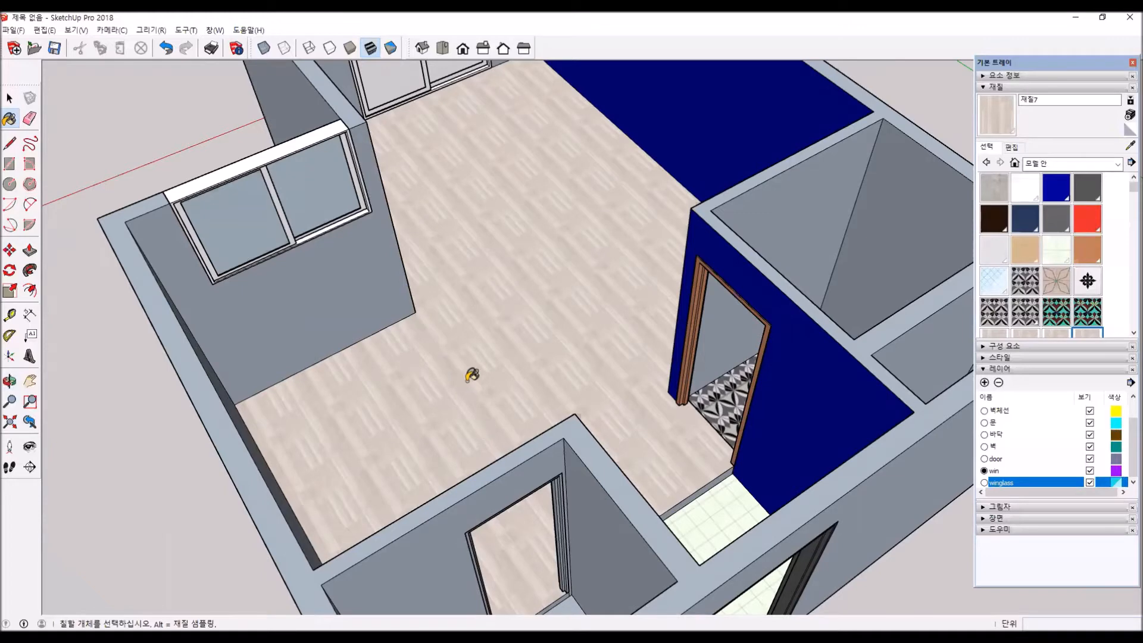
Create a new material with the image 타일01 as its texture and paint the small bathroom's floor with it.
middle_drag(662, 463, 953, 298)
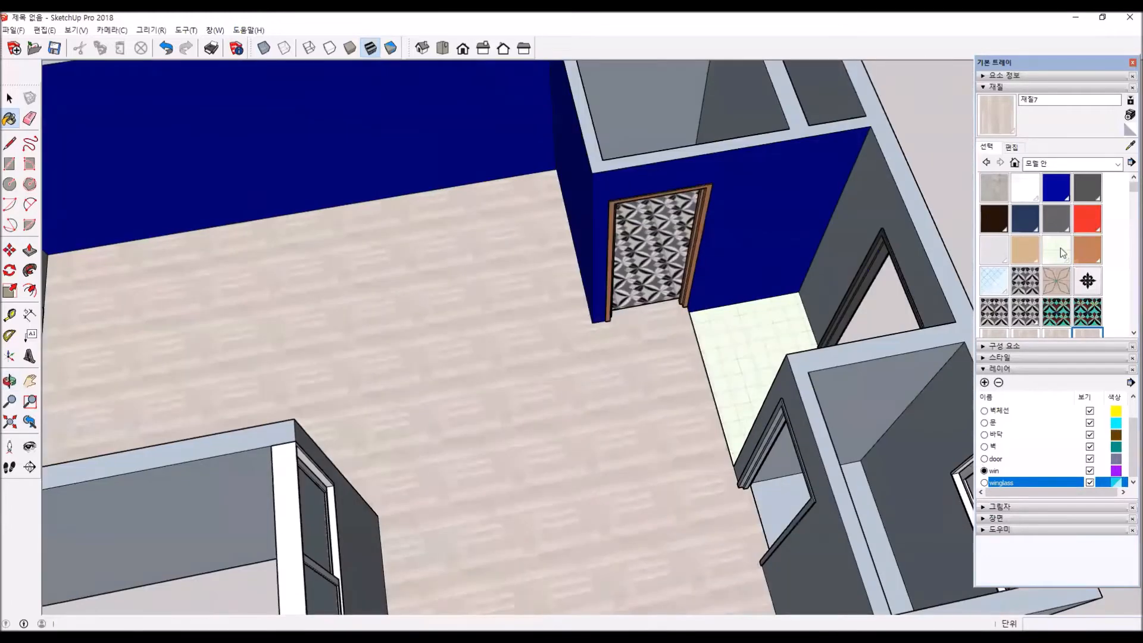
click(1130, 115)
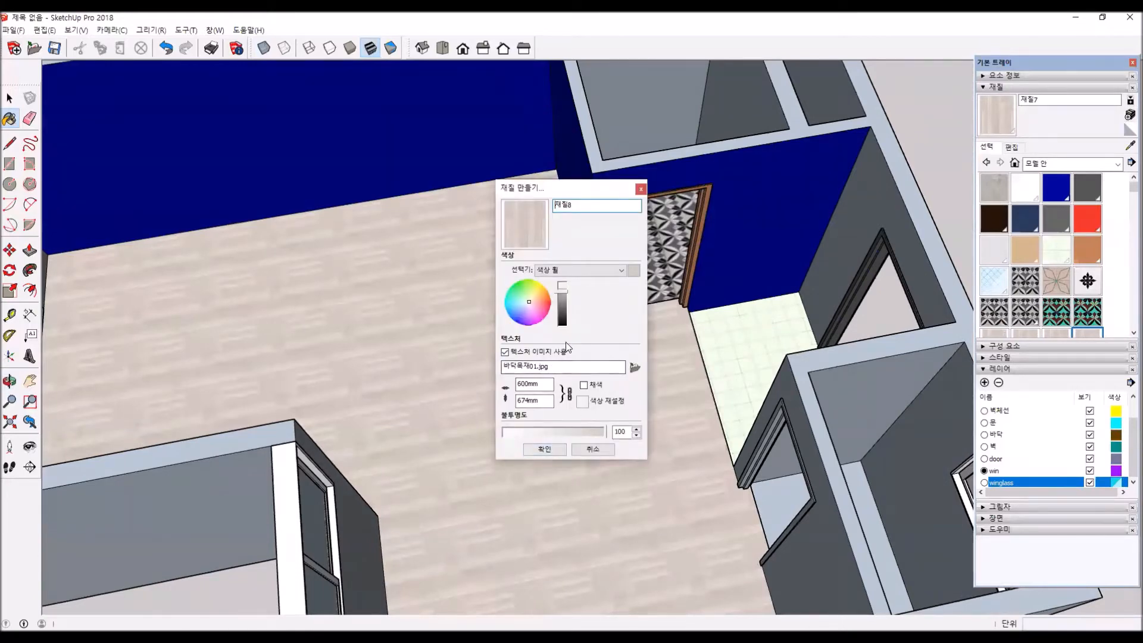
click(635, 367)
click(775, 269)
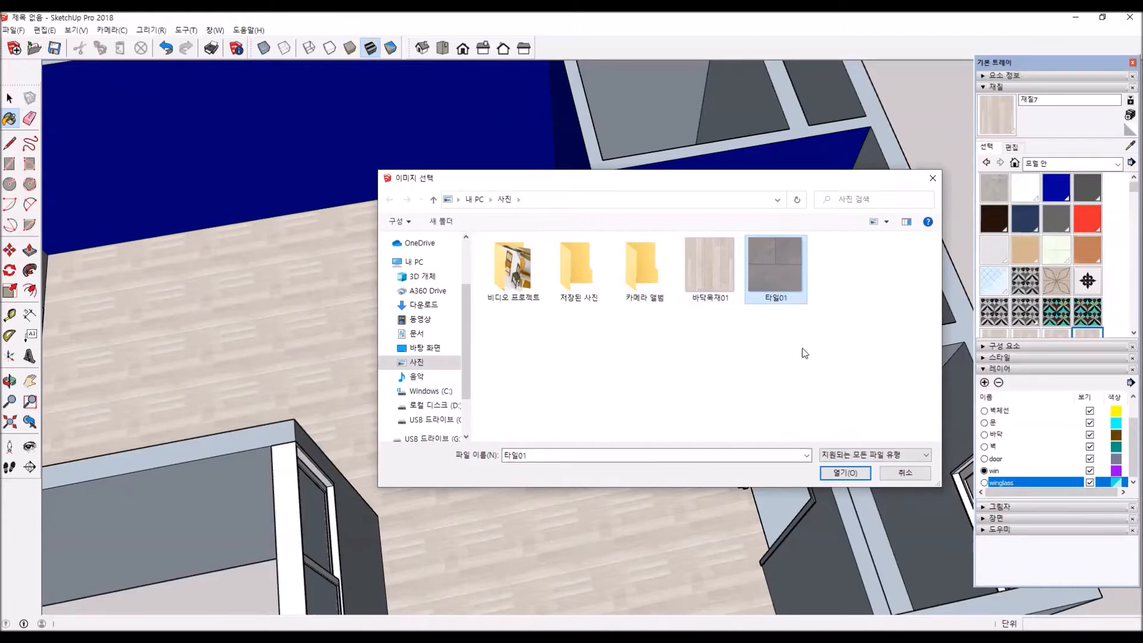
click(857, 472)
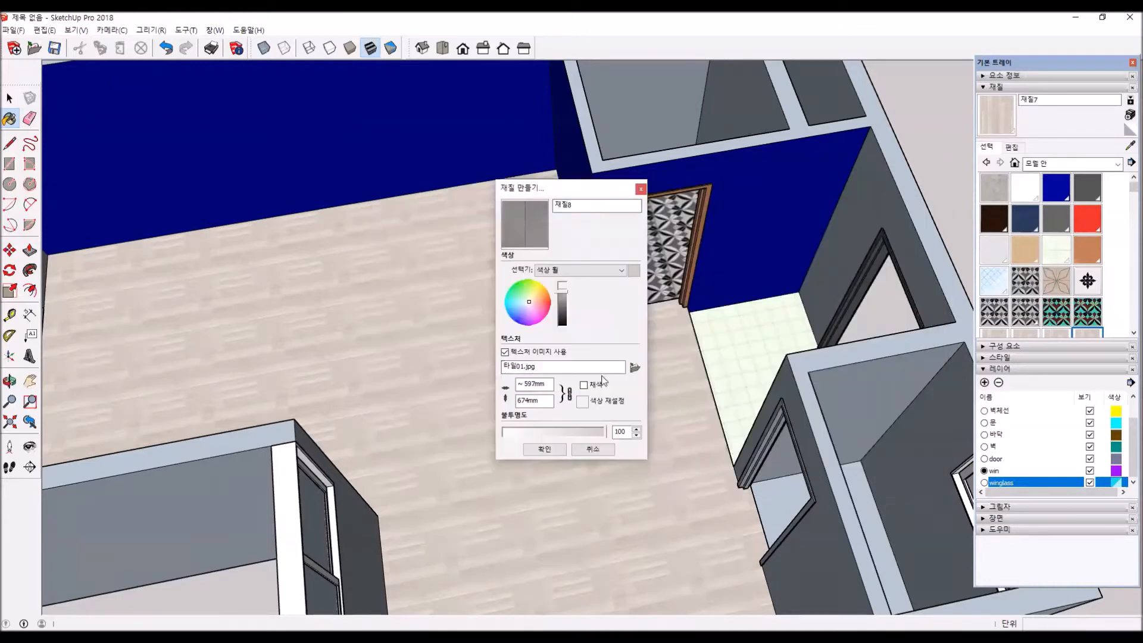
click(544, 450)
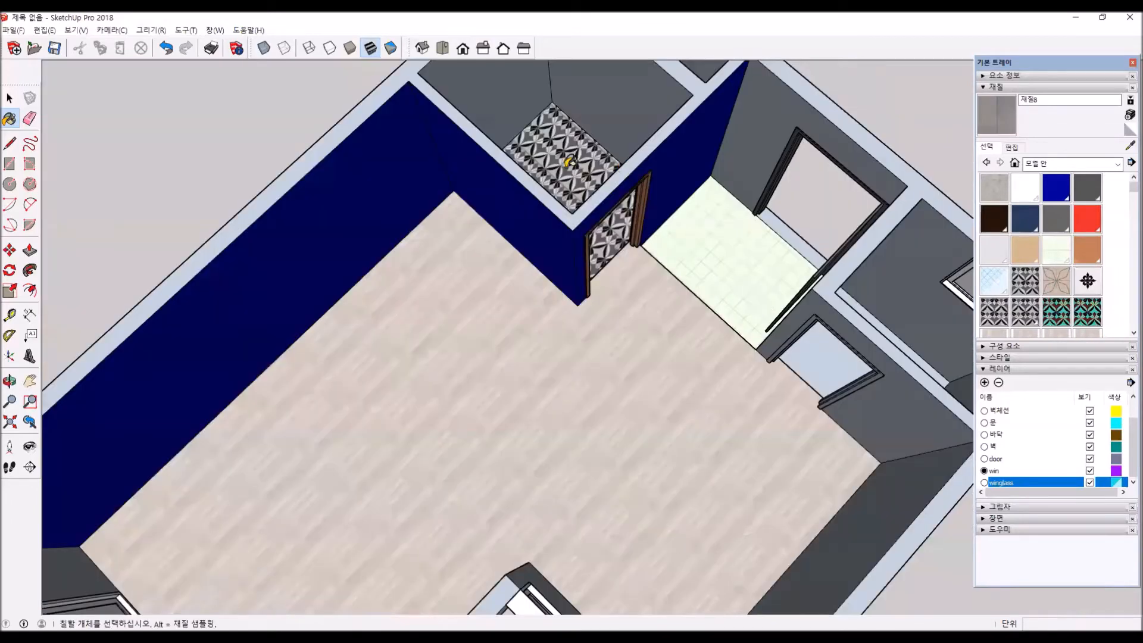
scroll(578, 146, up, 3)
scroll(580, 146, up, 2)
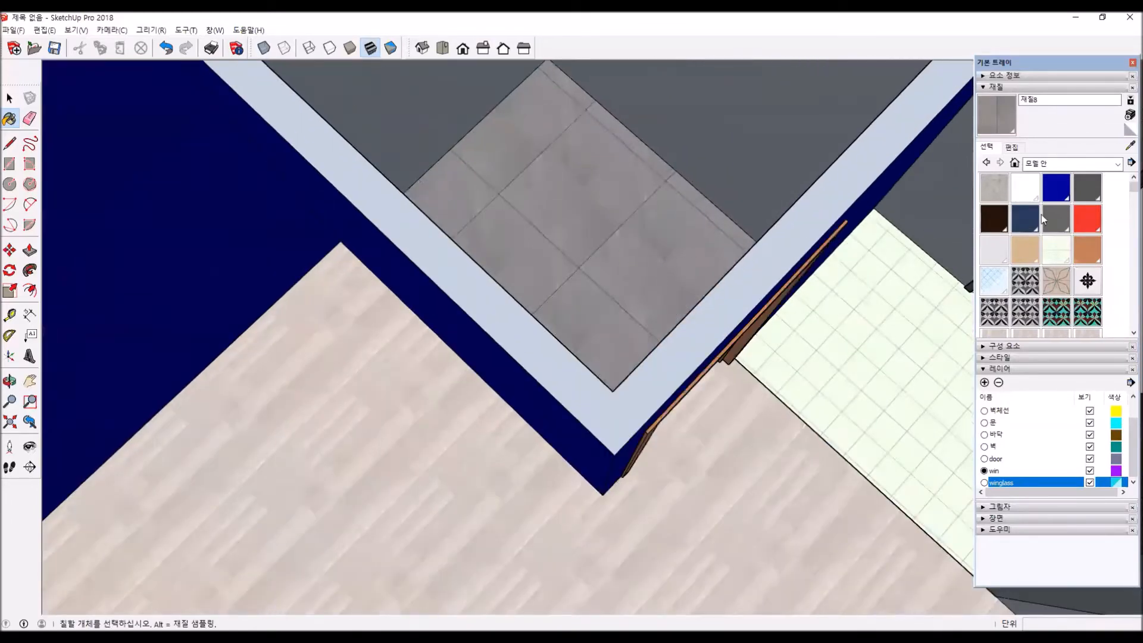
Create a copy of the tile material with a texture width of 300 mm and paint the small bathroom's floor and walls.
click(1129, 115)
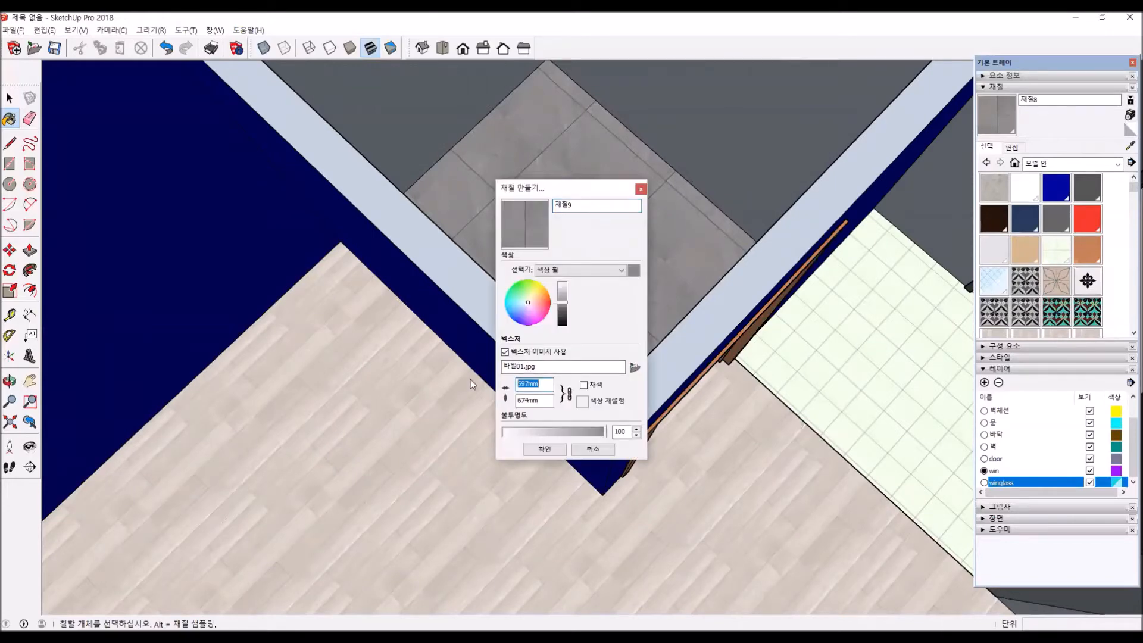
text(300mm)
click(551, 450)
click(625, 288)
mouse_move(621, 405)
middle_down()
mouse_move(512, 312)
mouse_move(521, 429)
middle_up()
mouse_move(613, 280)
middle_down()
mouse_move(906, 339)
mouse_move(735, 112)
mouse_move(713, 216)
middle_up()
middle_drag(668, 275, 497, 395)
mouse_move(598, 397)
middle_down()
mouse_move(880, 328)
mouse_move(809, 275)
middle_up()
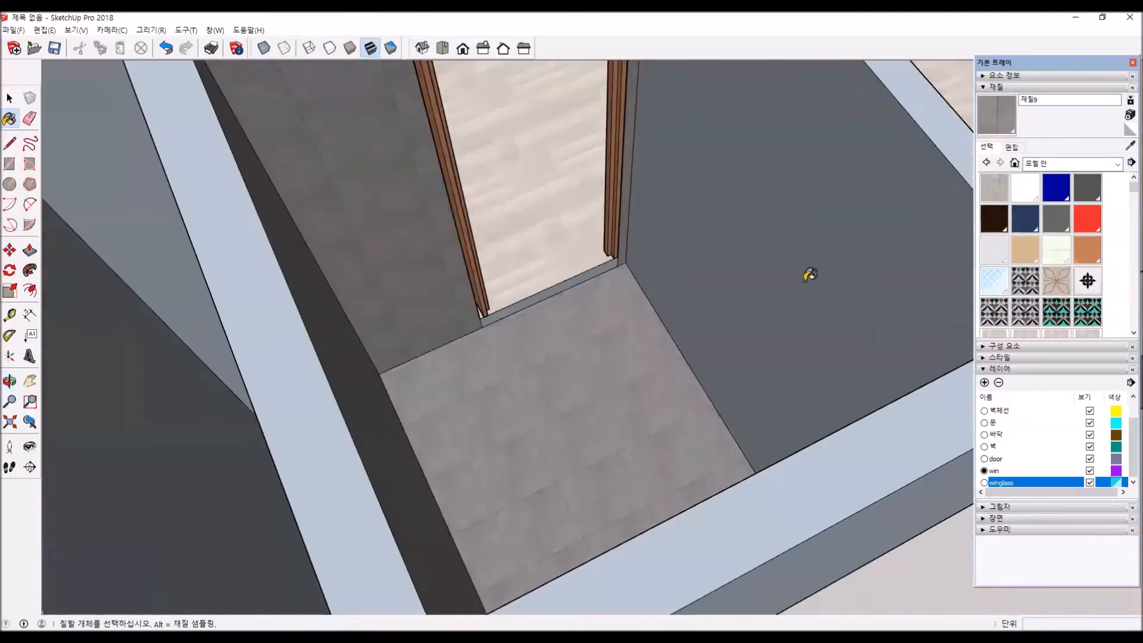
click(810, 274)
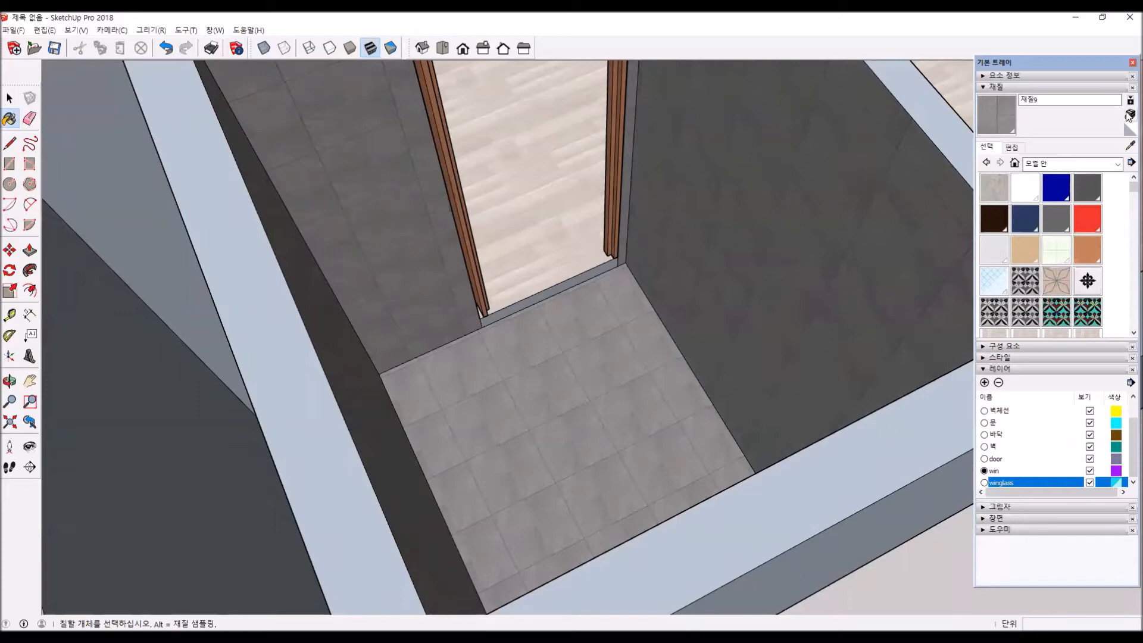
Create a slightly darker copy of the 300 mm tile material and paint the small bathroom's floor with it.
drag(565, 302, 569, 308)
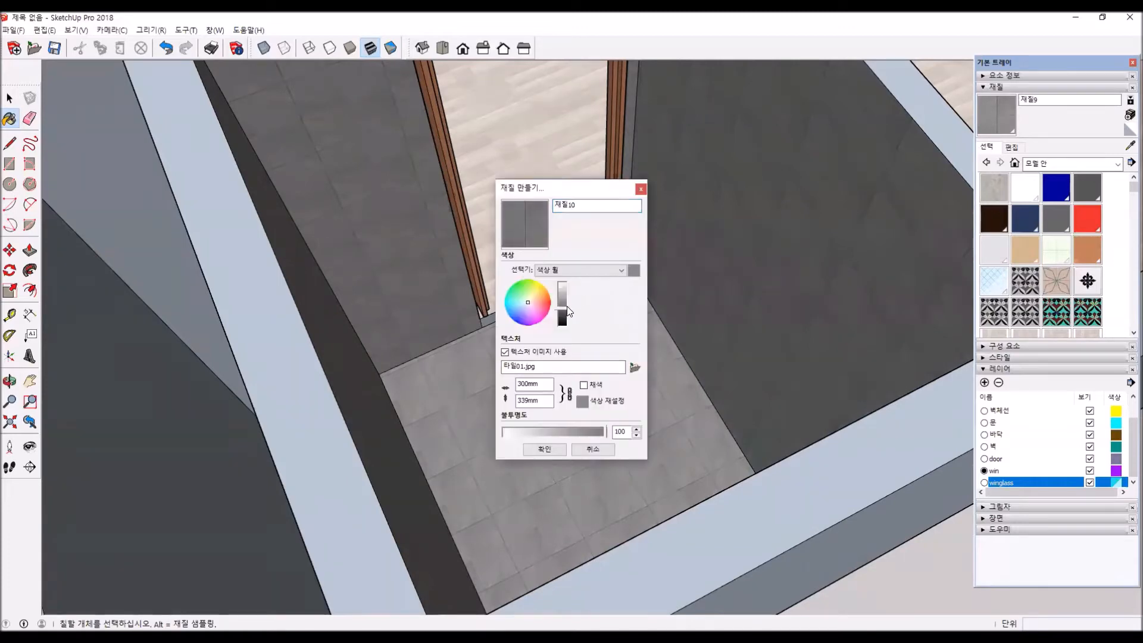
click(553, 453)
click(657, 470)
Inspect the painted floors and walls of the main room and the tiled bathroom from several angles.
mouse_move(572, 438)
middle_down()
mouse_move(508, 431)
mouse_move(189, 536)
mouse_move(65, 488)
middle_up()
scroll(570, 363, down, 2)
middle_drag(546, 395, 232, 370)
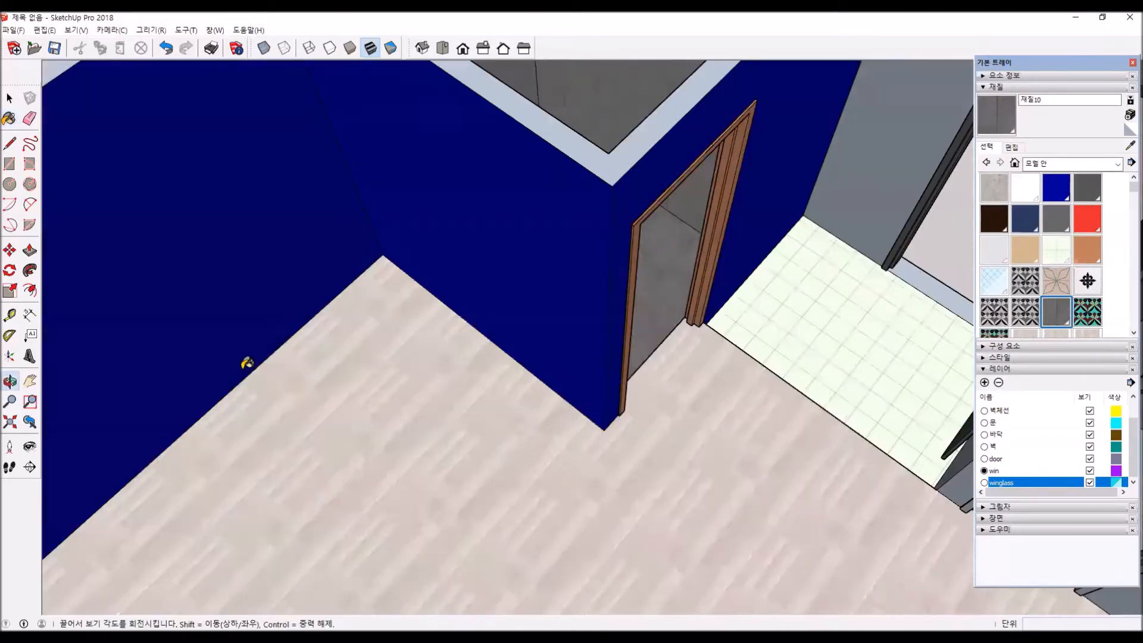
scroll(655, 357, down, 3)
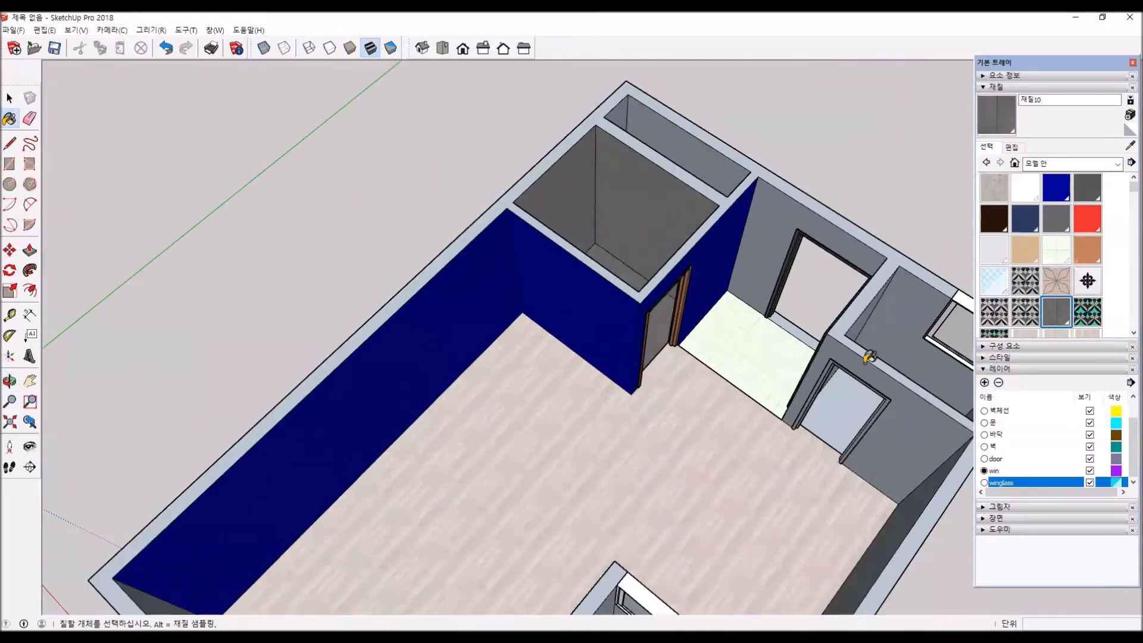
middle_drag(722, 493, 945, 472)
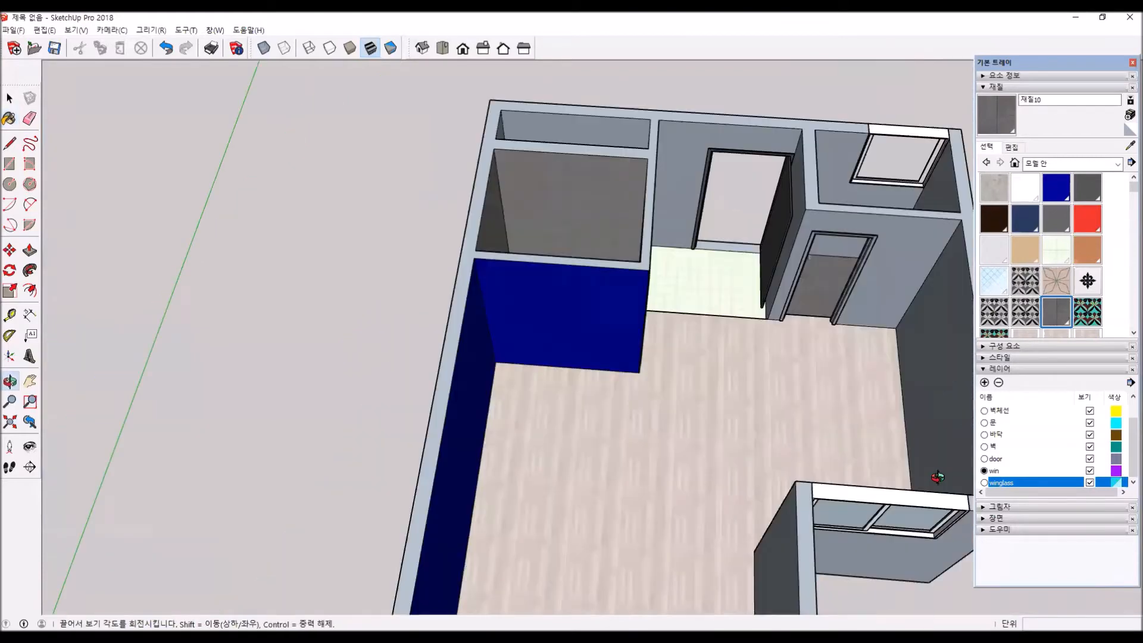
mouse_move(780, 457)
middle_down()
mouse_move(722, 427)
mouse_move(903, 357)
middle_up()
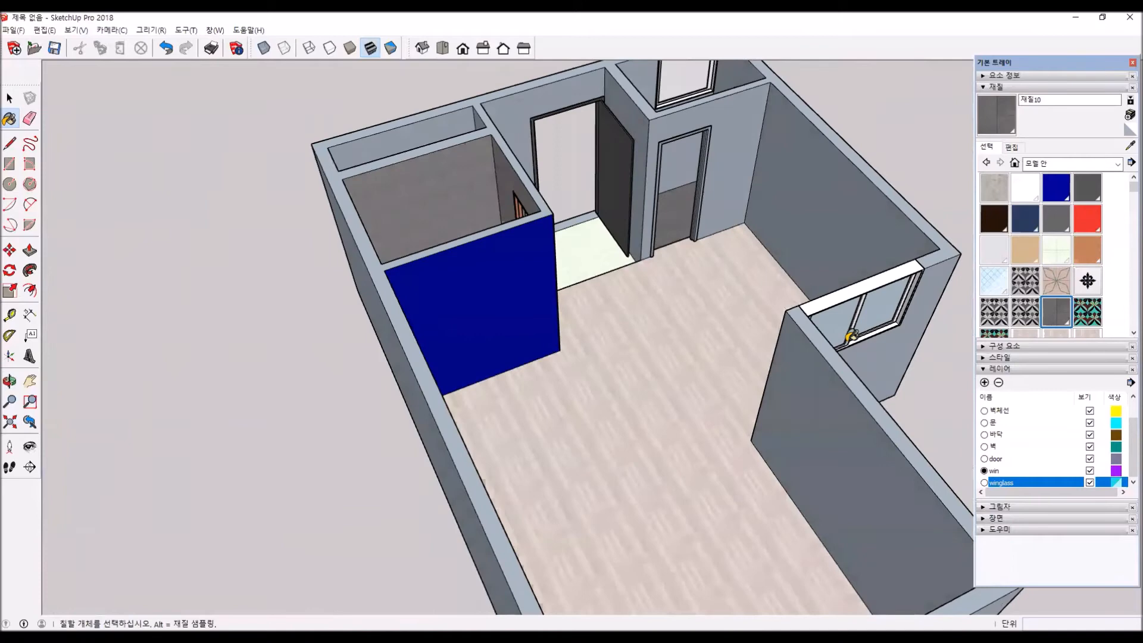
mouse_move(621, 351)
middle_down()
mouse_move(620, 400)
mouse_move(636, 388)
mouse_move(834, 388)
mouse_move(790, 386)
middle_up()
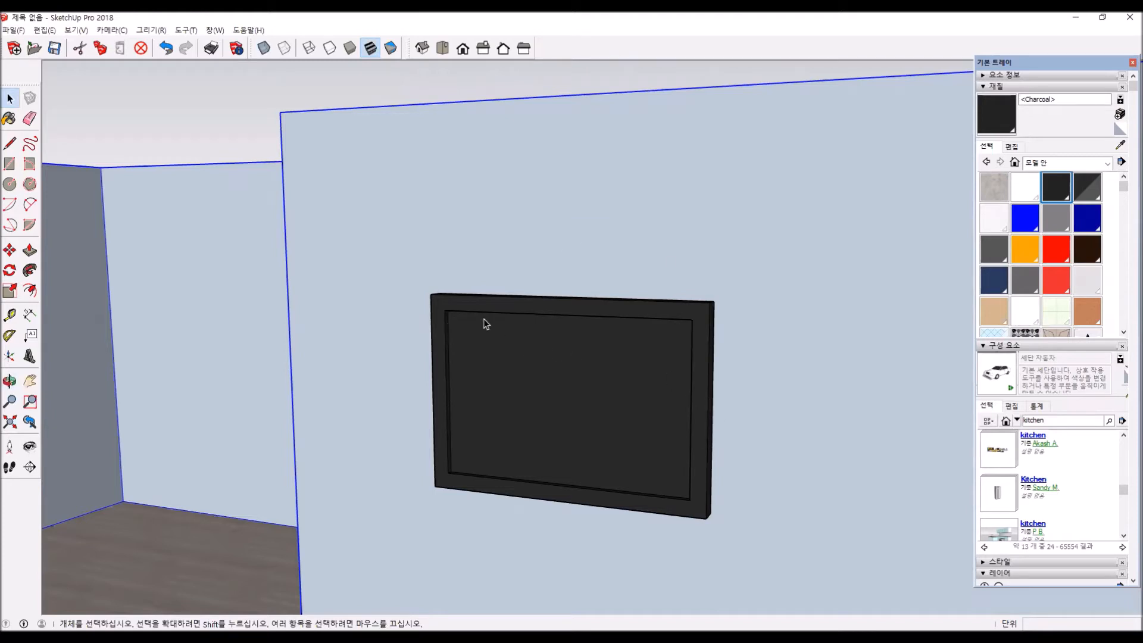
Create a new material with the image 컴퓨터화면 from the pictures folder as its texture.
middle_drag(573, 316, 569, 374)
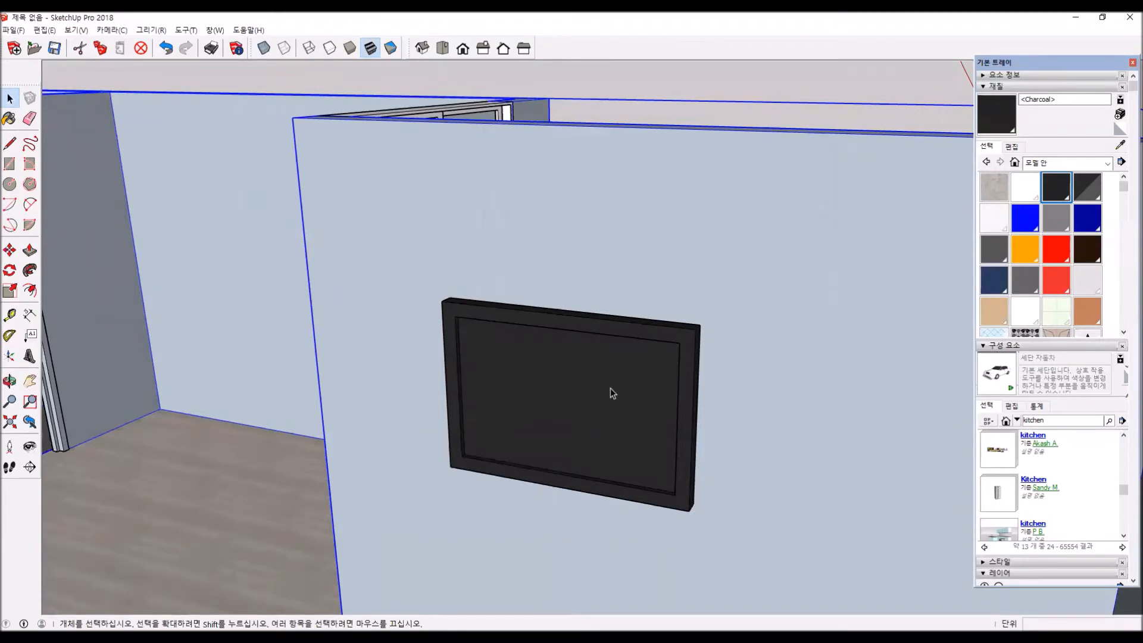
click(1120, 115)
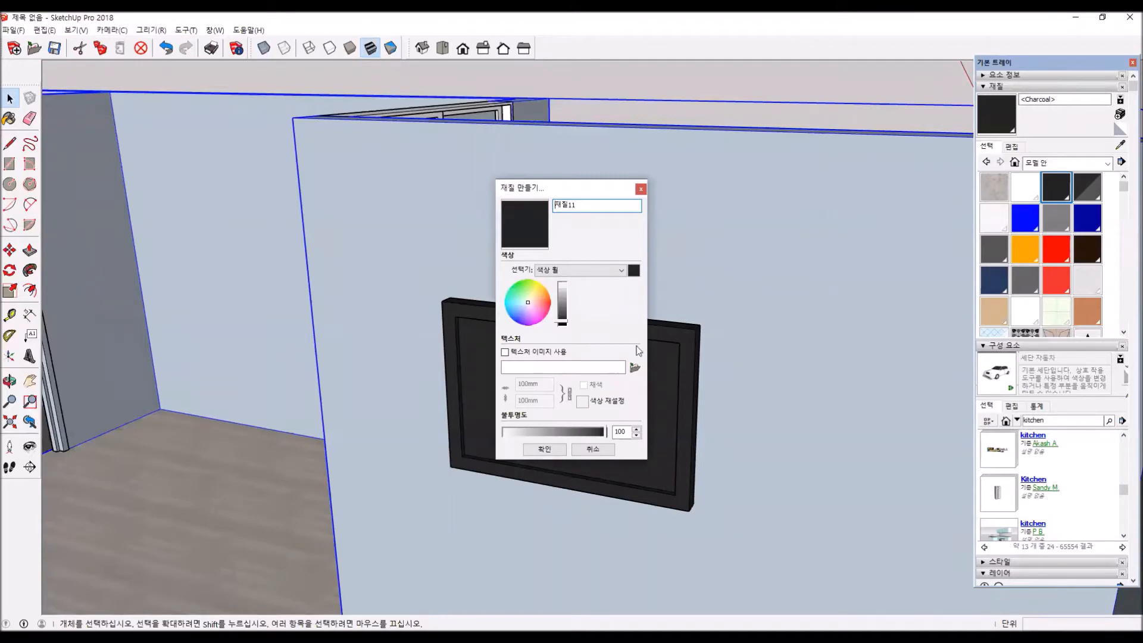
click(634, 368)
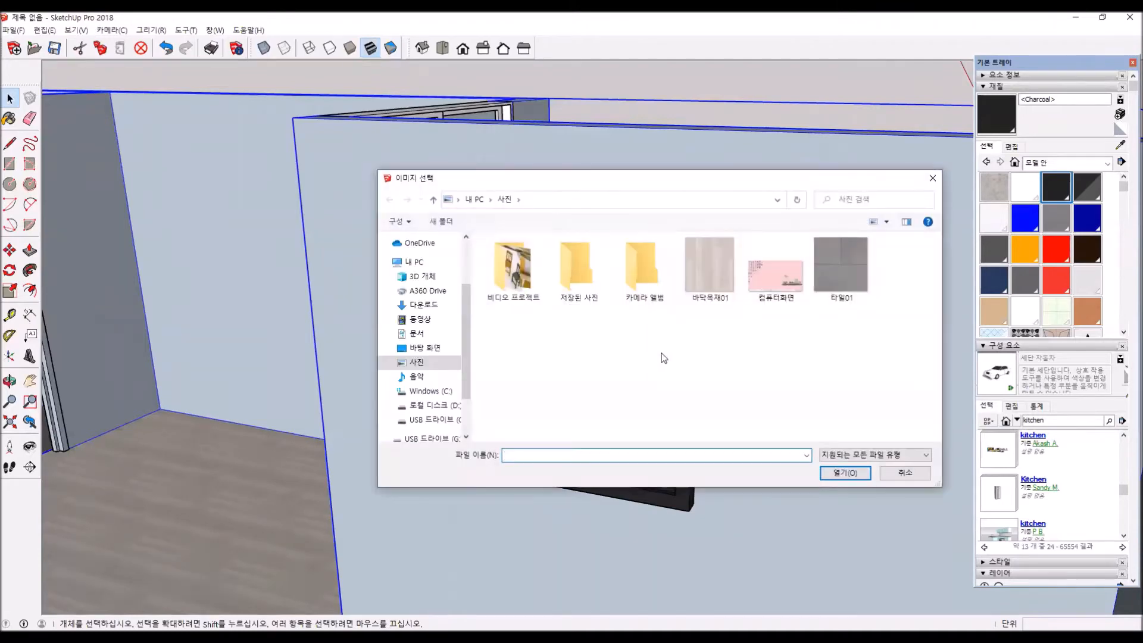
click(774, 276)
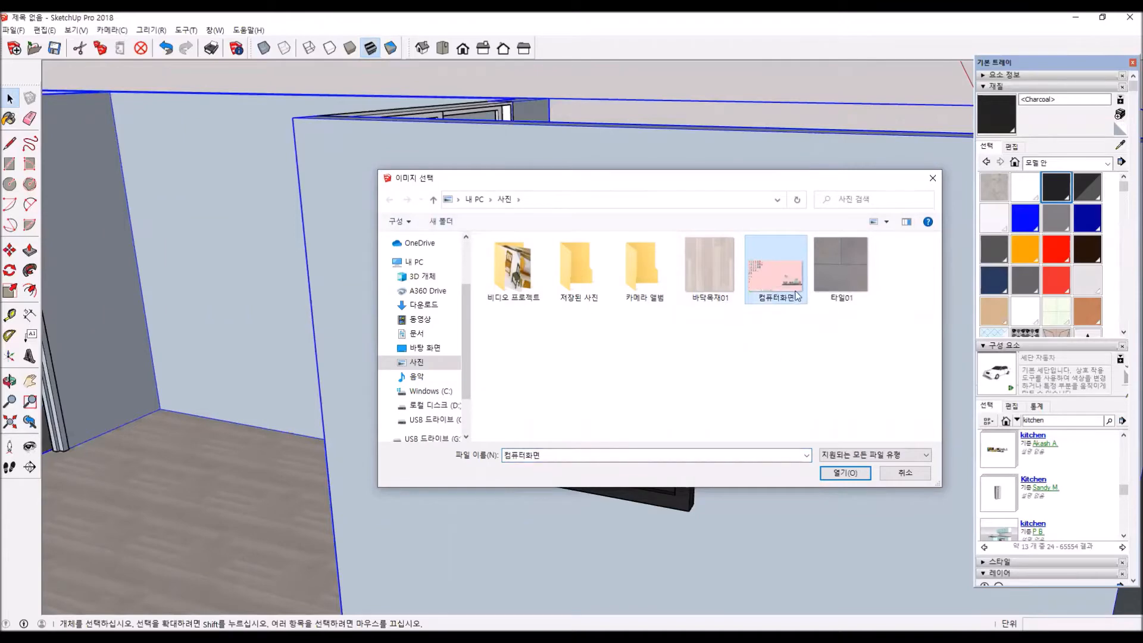
click(834, 474)
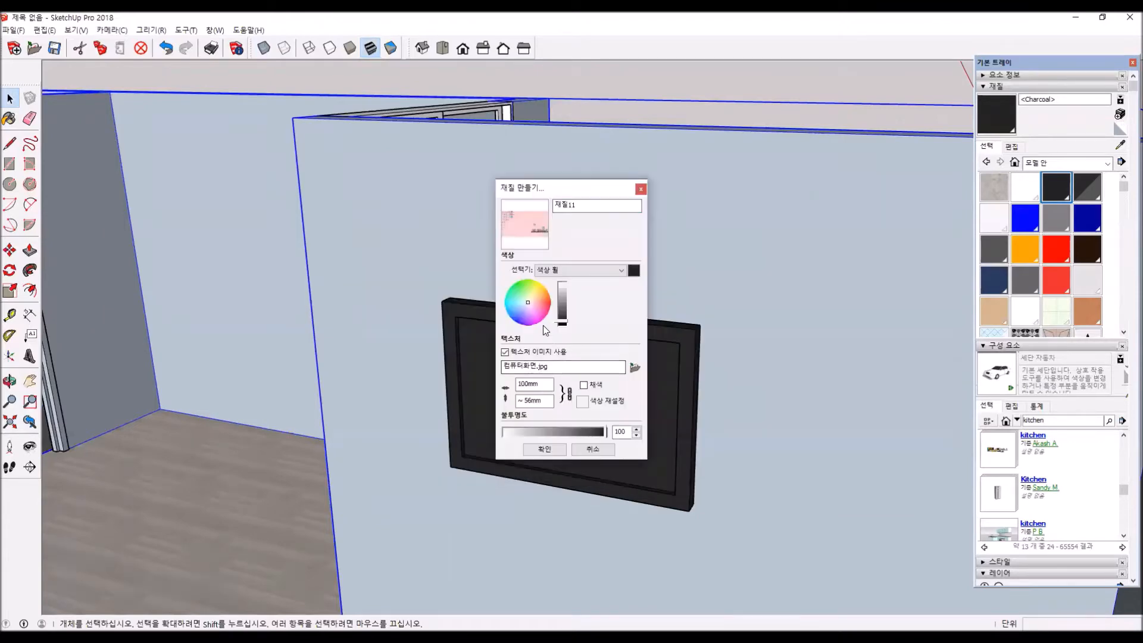
click(544, 449)
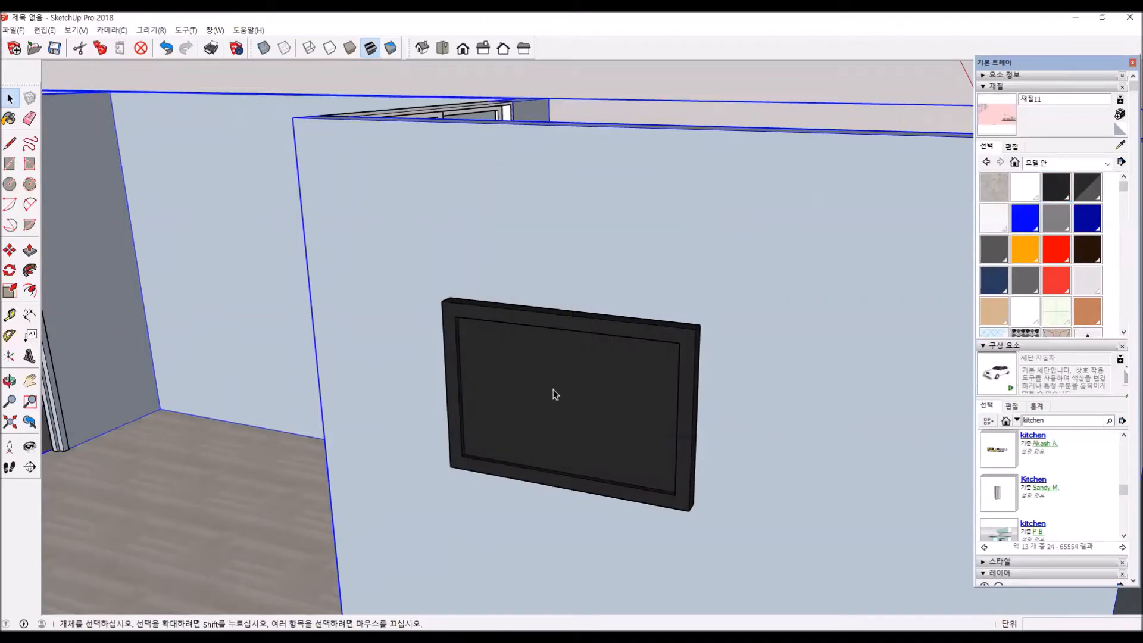
Paint the inner screen face of the wall-mounted monitor with the 컴퓨터화면 material.
click(1011, 125)
click(589, 459)
mouse_move(559, 447)
middle_down()
mouse_move(590, 424)
mouse_move(595, 391)
middle_up()
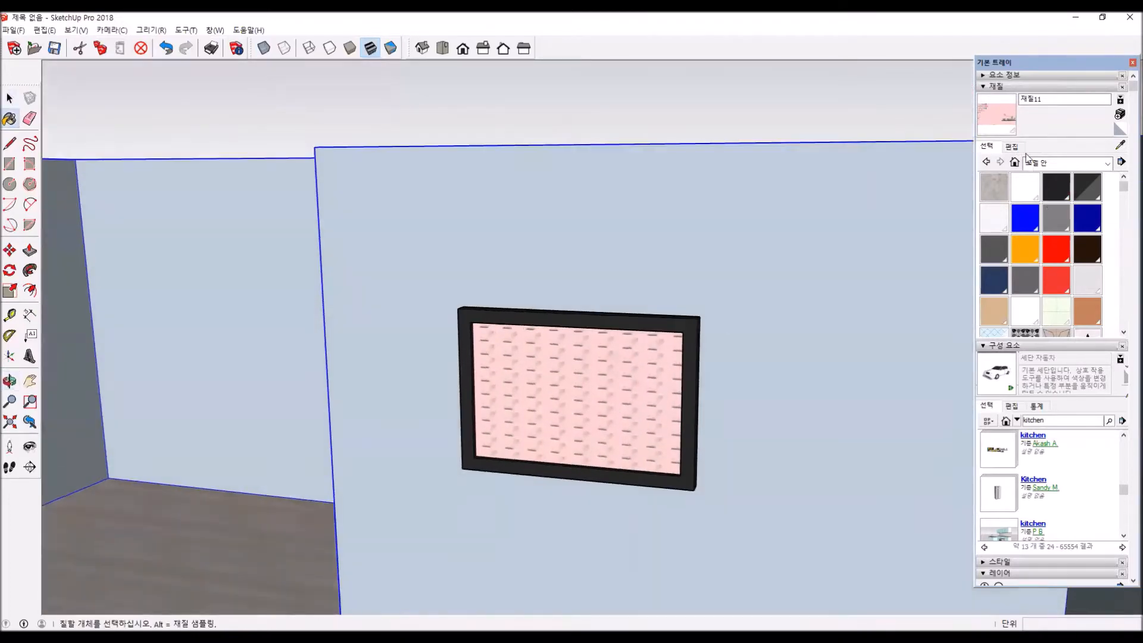
Create a copy of the 컴퓨터화면 material with a texture width of 1000 mm and repaint the monitor's screen face.
click(1120, 114)
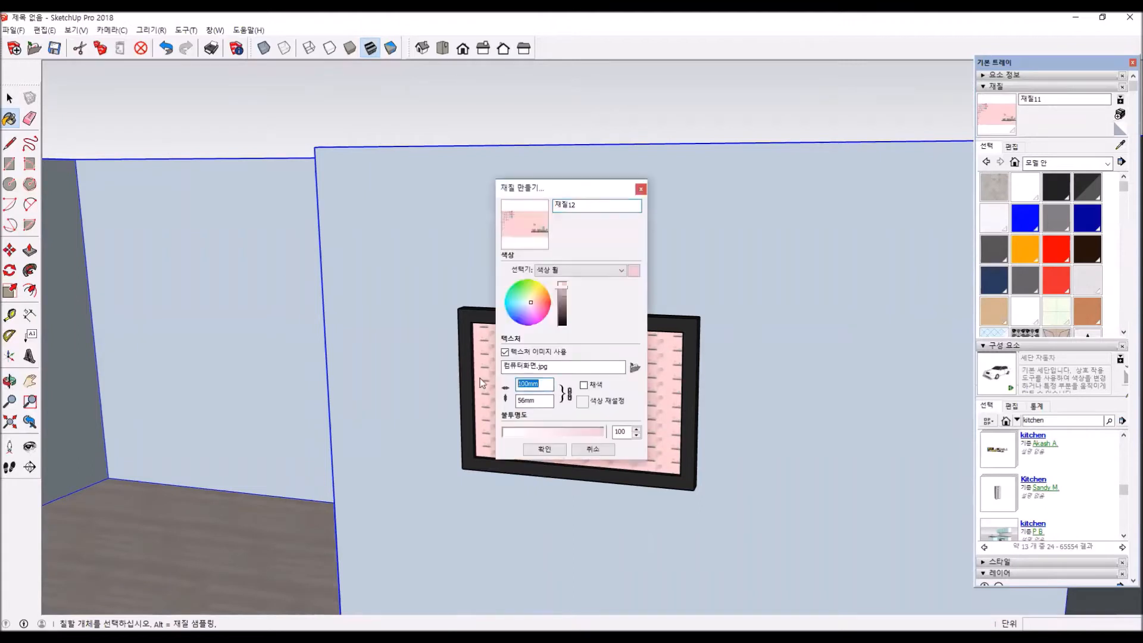
text(1000)
click(545, 449)
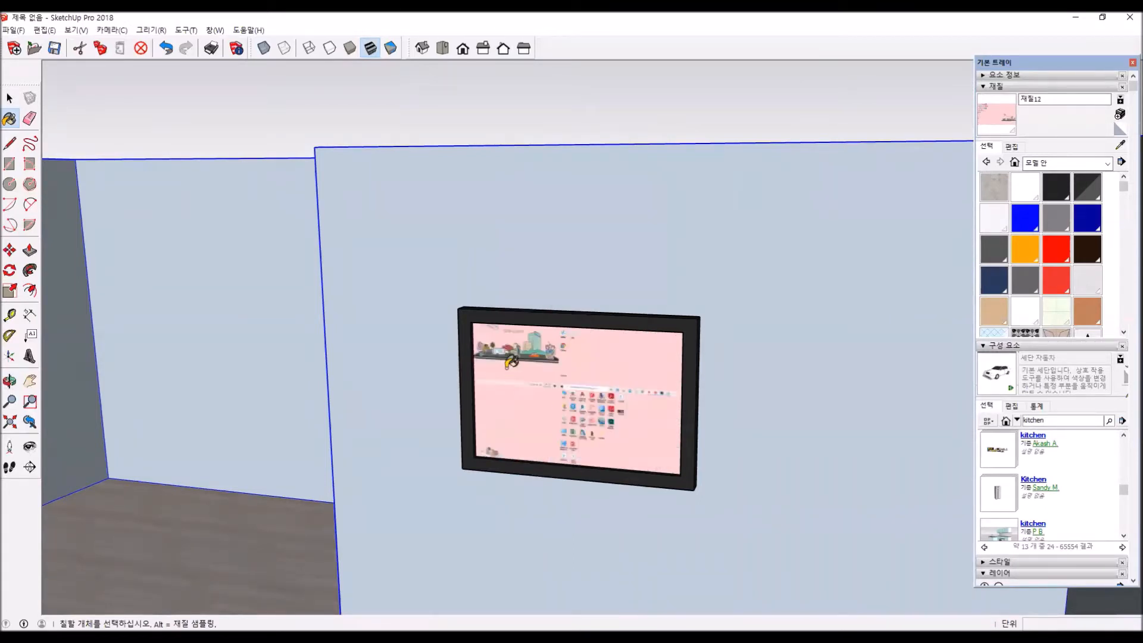
Start positioning the texture on the screen face and move the image so its lower-left corner meets the screen's lower-left corner.
right_click(569, 404)
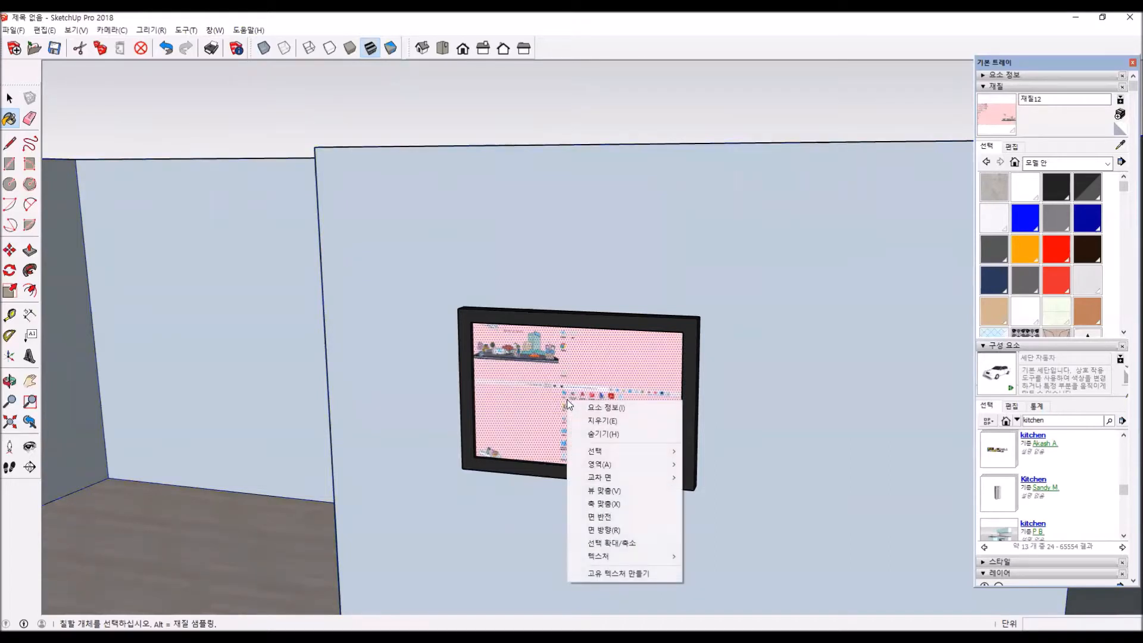
click(559, 369)
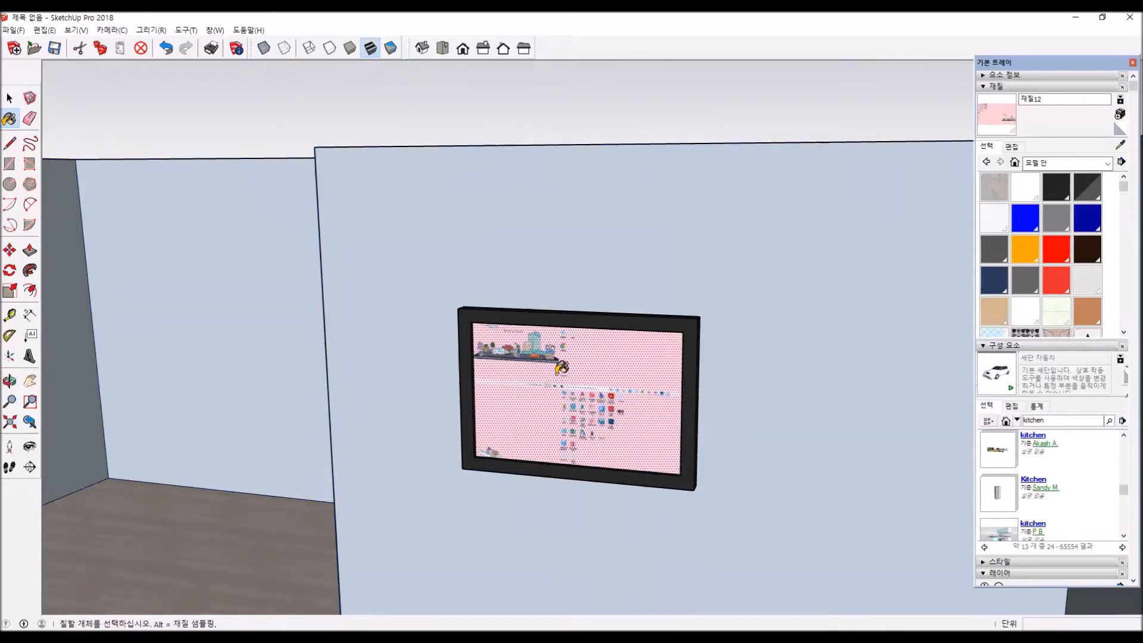
right_click(556, 374)
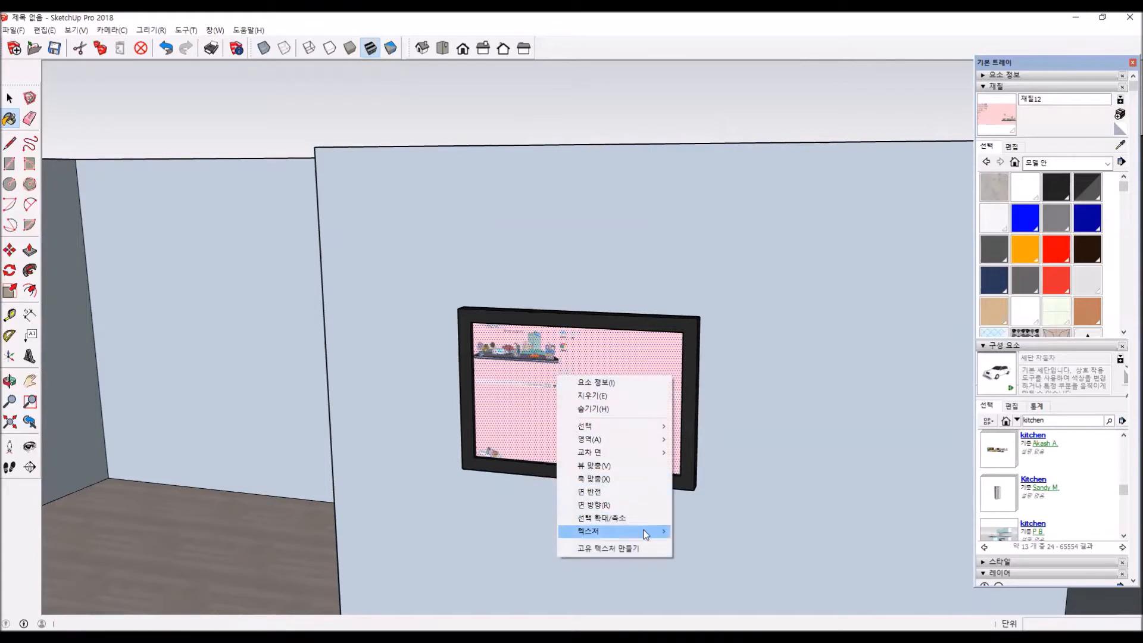
mouse_move(646, 534)
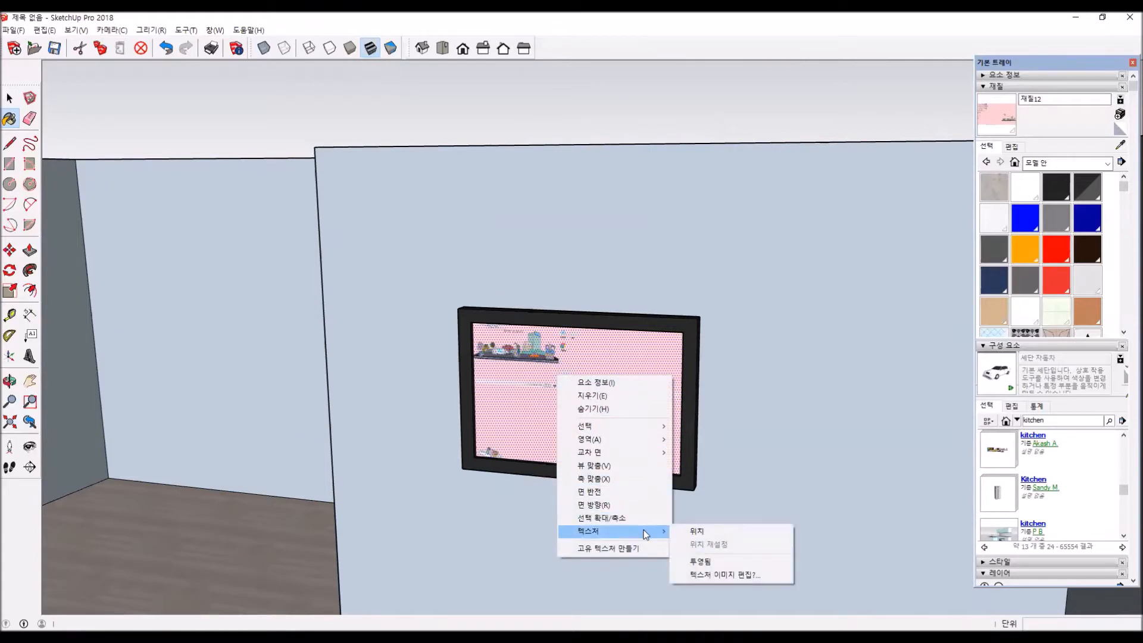
click(699, 530)
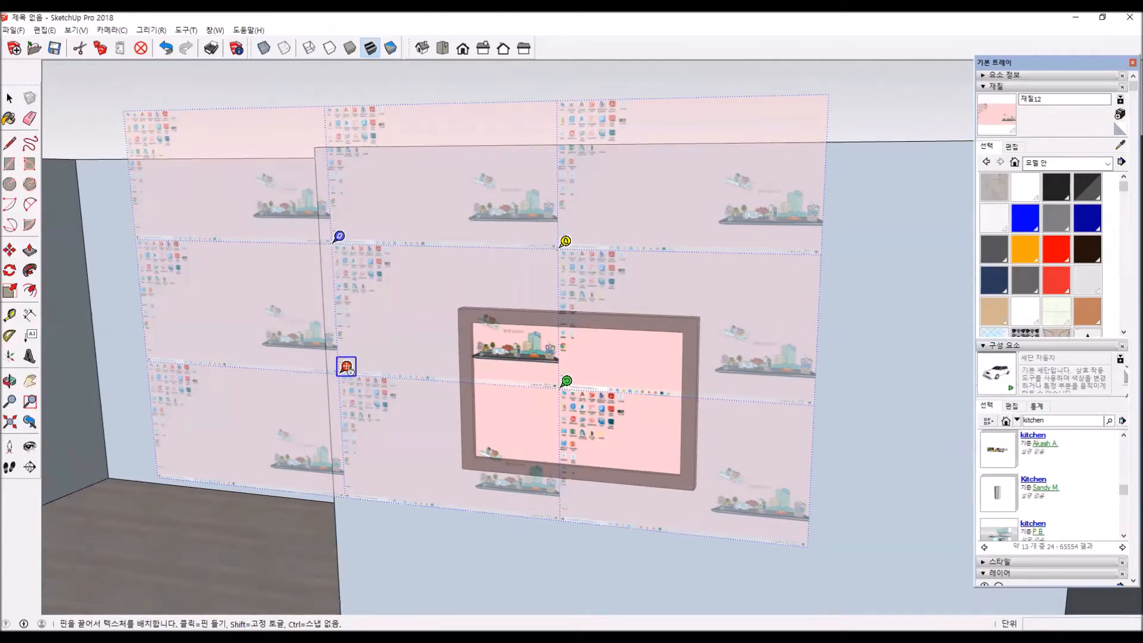
drag(346, 366, 485, 449)
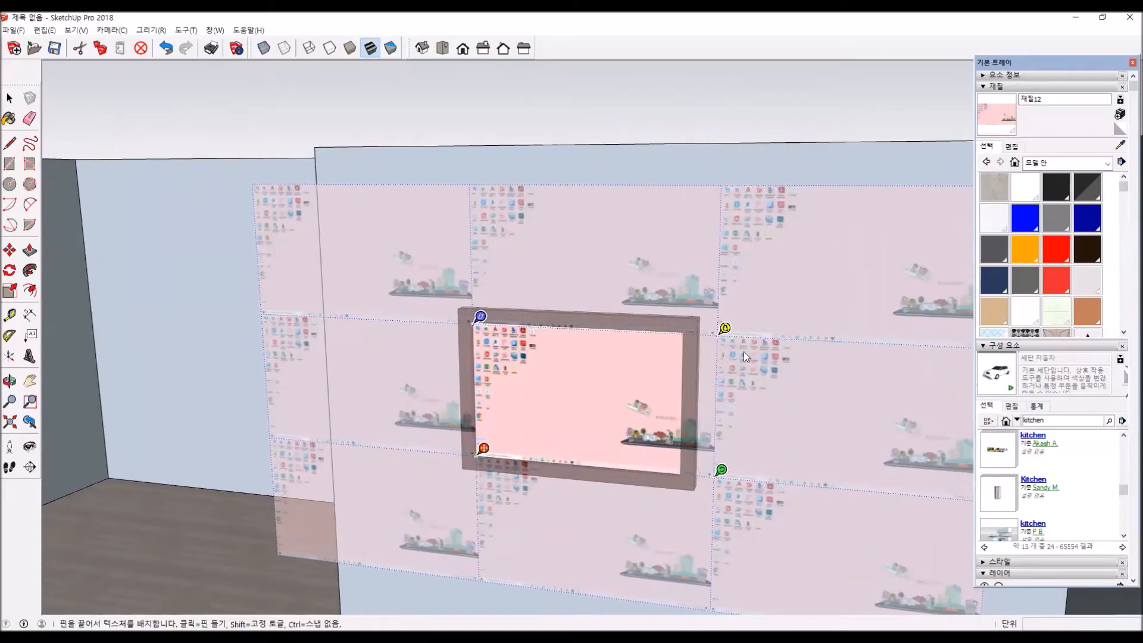
mouse_move(724, 328)
mouse_down()
mouse_move(703, 328)
mouse_move(725, 328)
mouse_up()
mouse_move(480, 316)
mouse_down()
mouse_move(483, 327)
mouse_move(481, 318)
mouse_up()
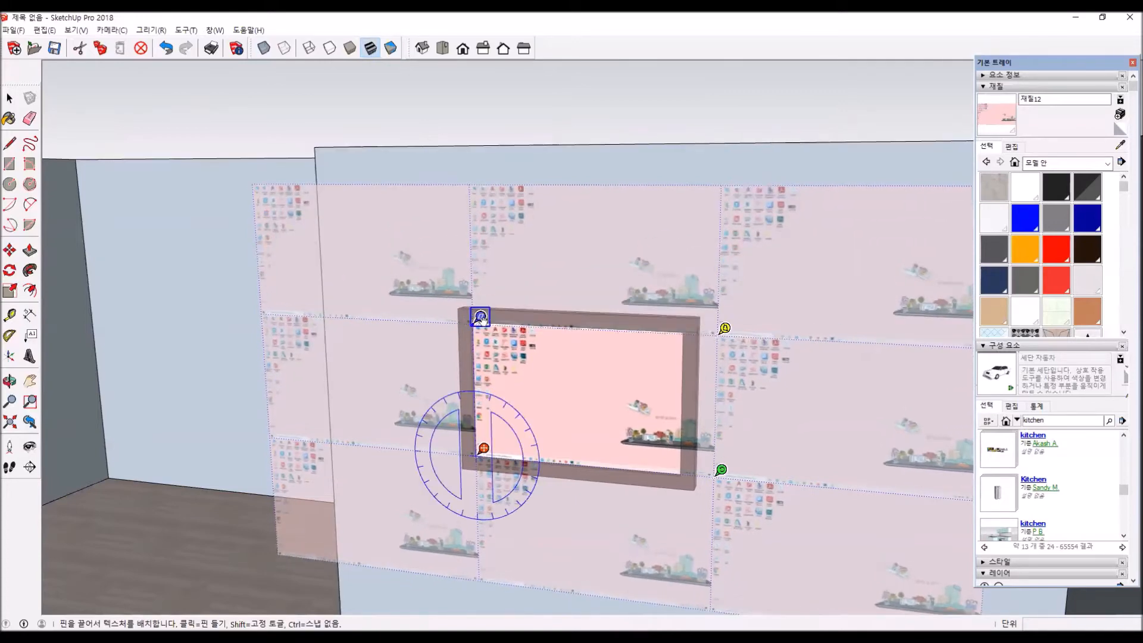
Scale the texture to the screen's width, stretch it to the screen's height, and finish positioning it.
drag(720, 471, 689, 467)
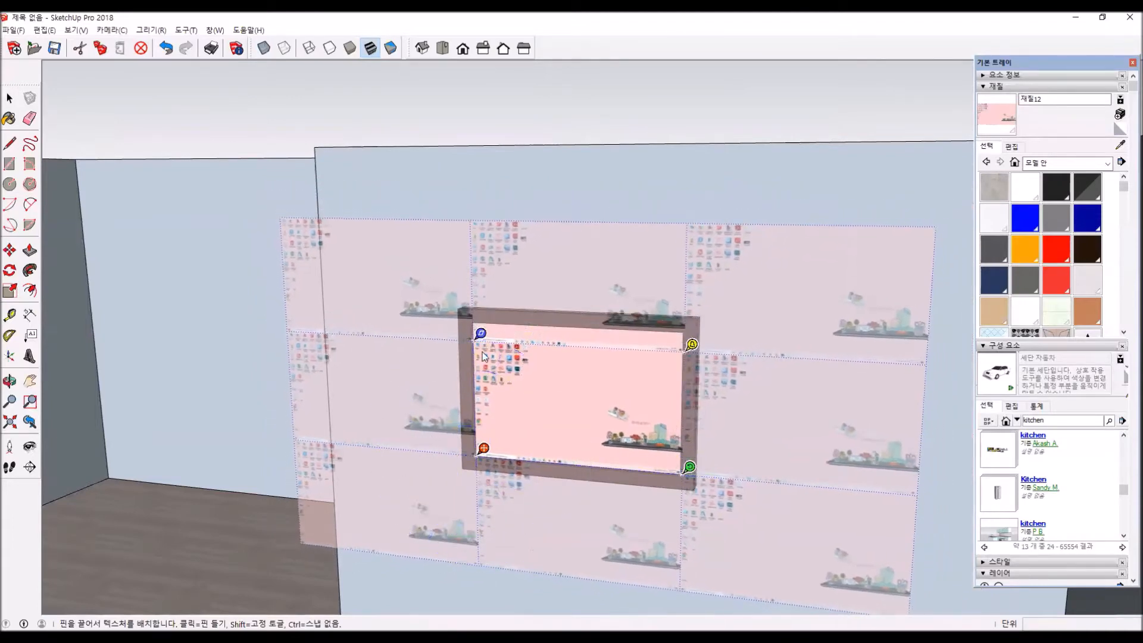
drag(481, 334, 480, 316)
drag(689, 467, 689, 467)
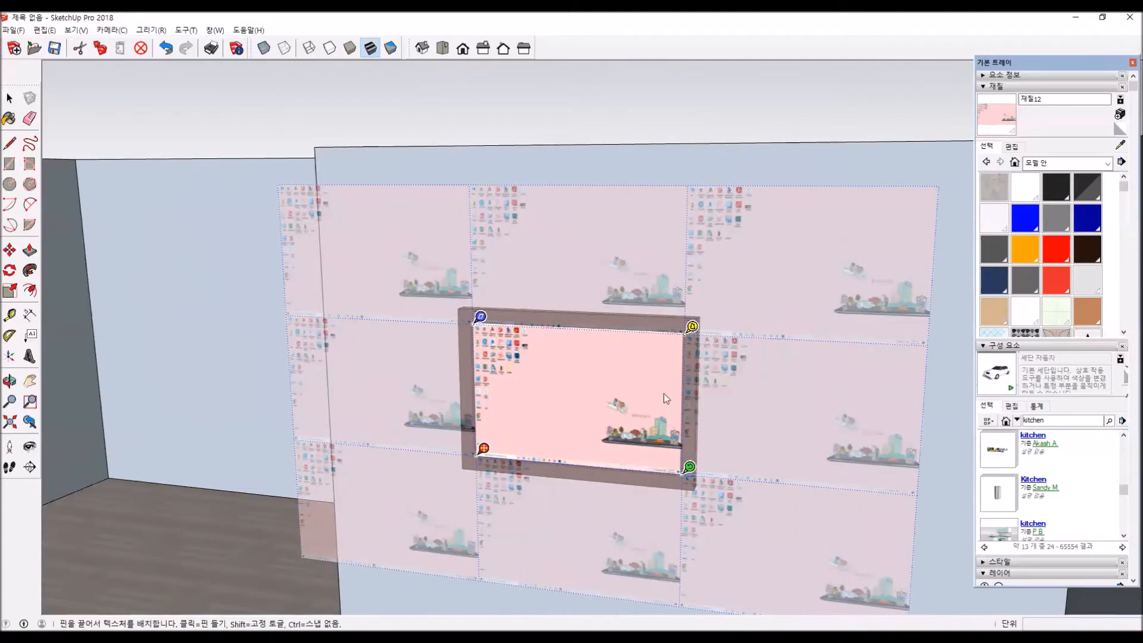
right_click(646, 388)
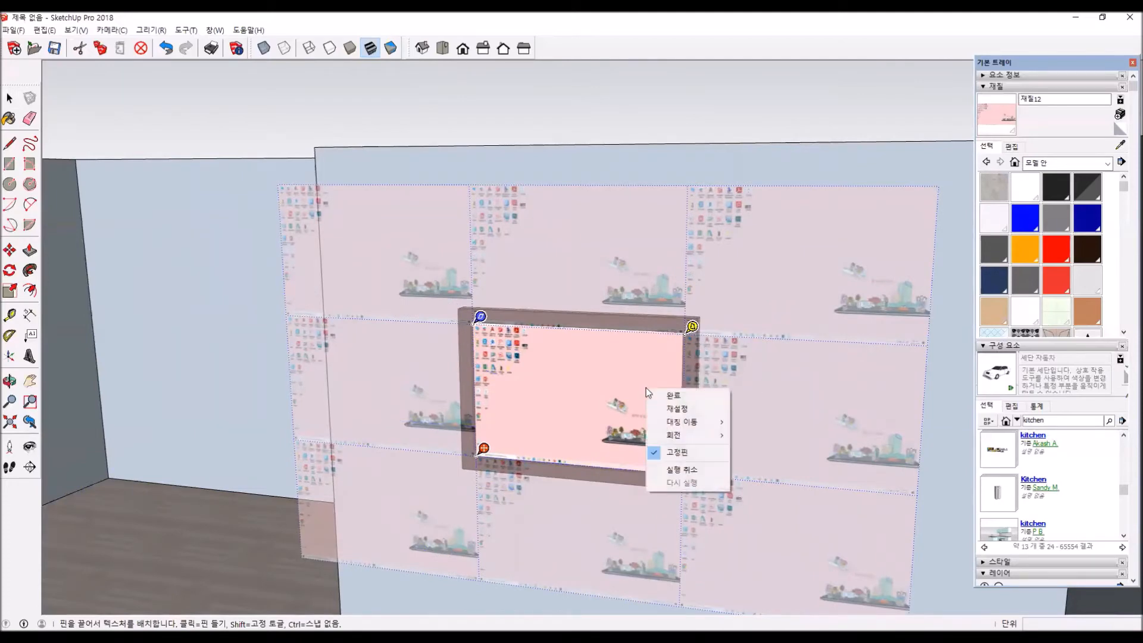
click(687, 396)
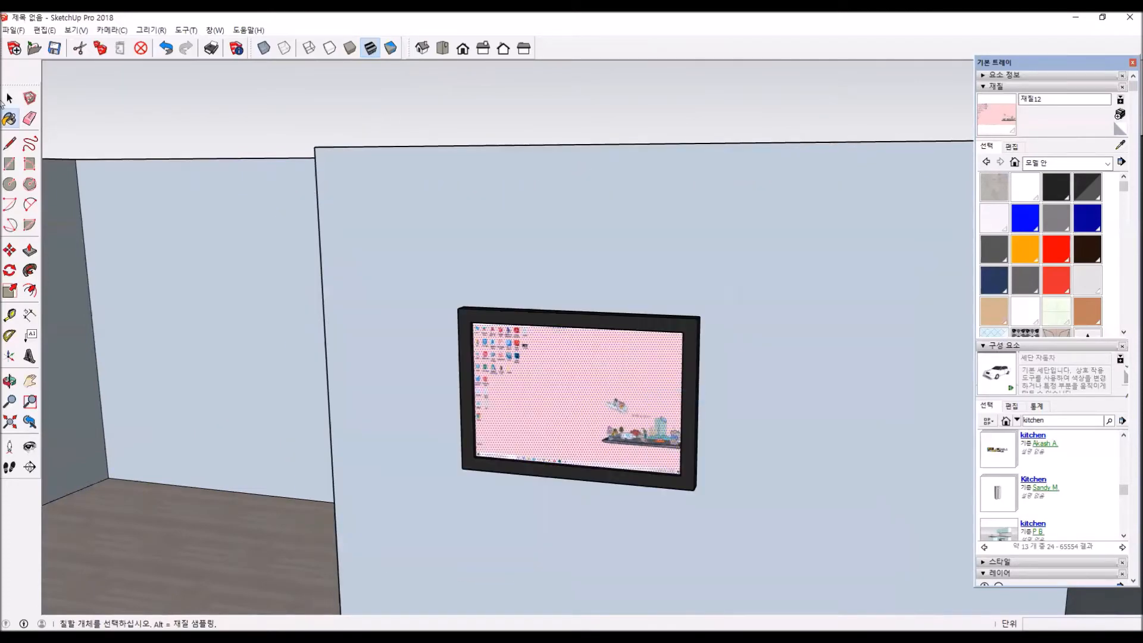
Leave the Paint Bucket tool and clear the selection on the monitor's screen face.
click(10, 99)
click(406, 104)
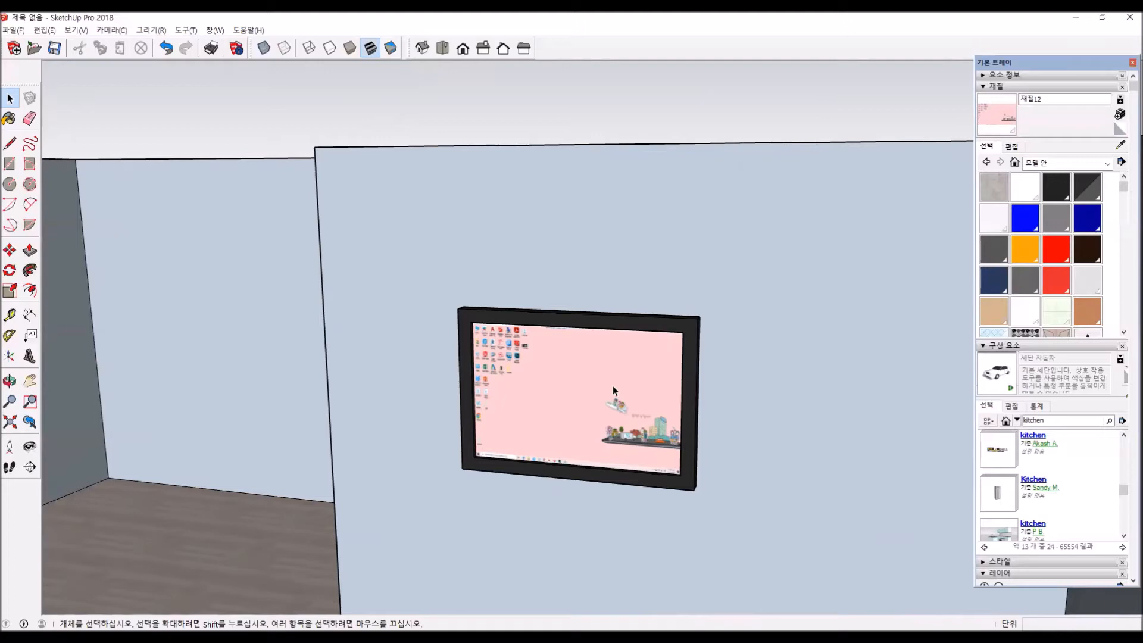
scroll(442, 372, down, 2)
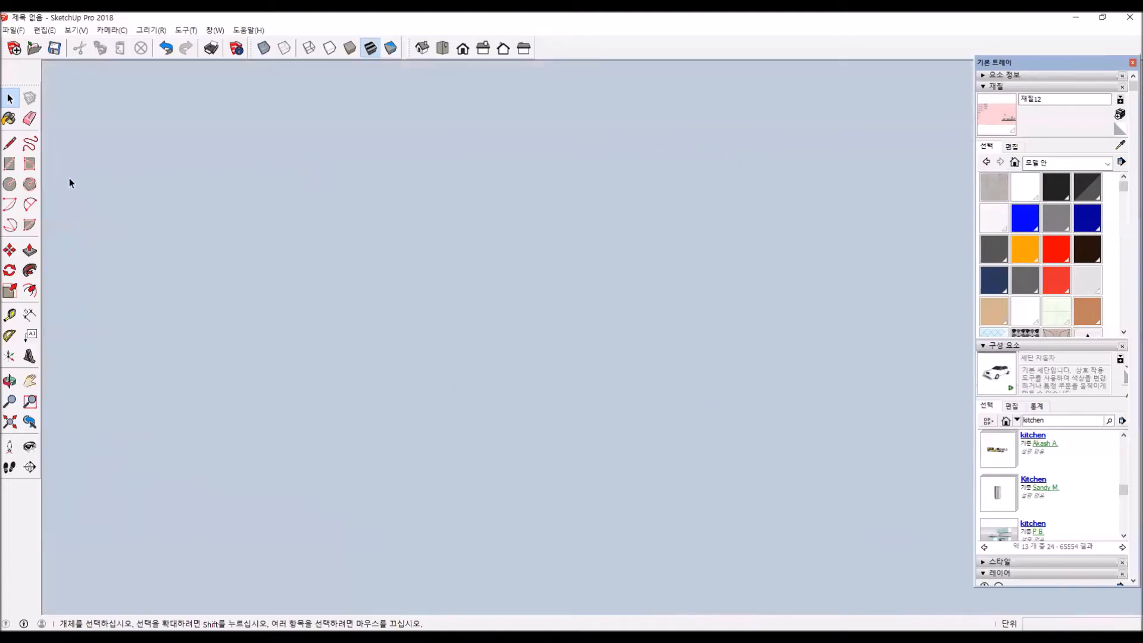
Draw a line about 3350 mm long across the living room floor, from the protruding inner wall corner straight to the monitor wall.
click(17, 424)
middle_drag(526, 324, 485, 534)
middle_drag(748, 358, 687, 420)
scroll(714, 387, up, 5)
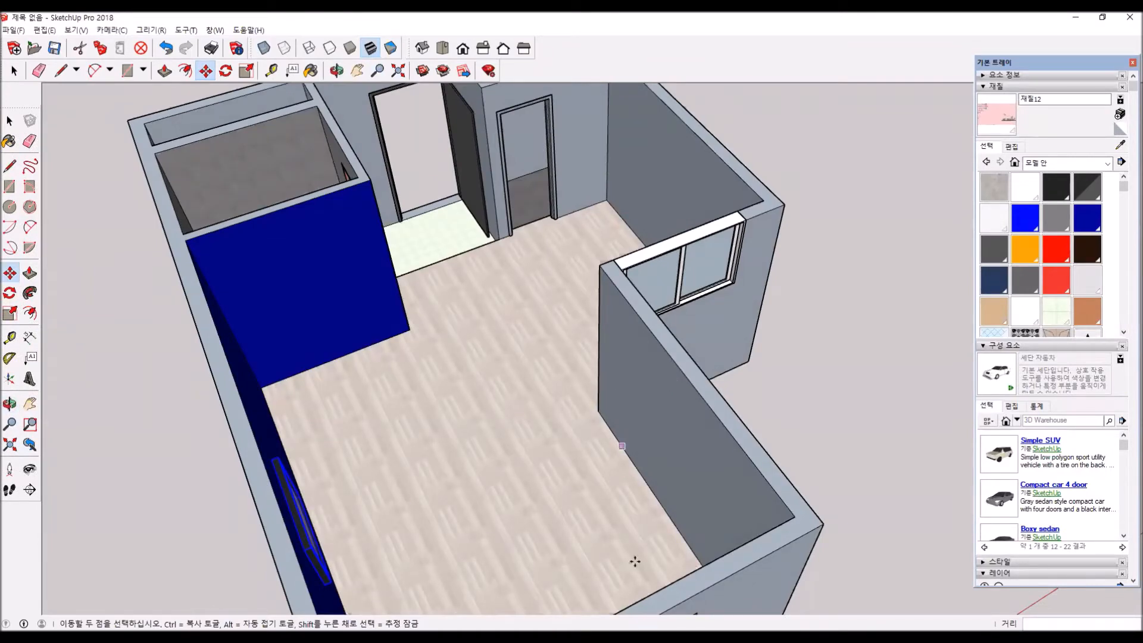
middle_drag(548, 462, 733, 378)
middle_drag(650, 432, 758, 493)
key(m)
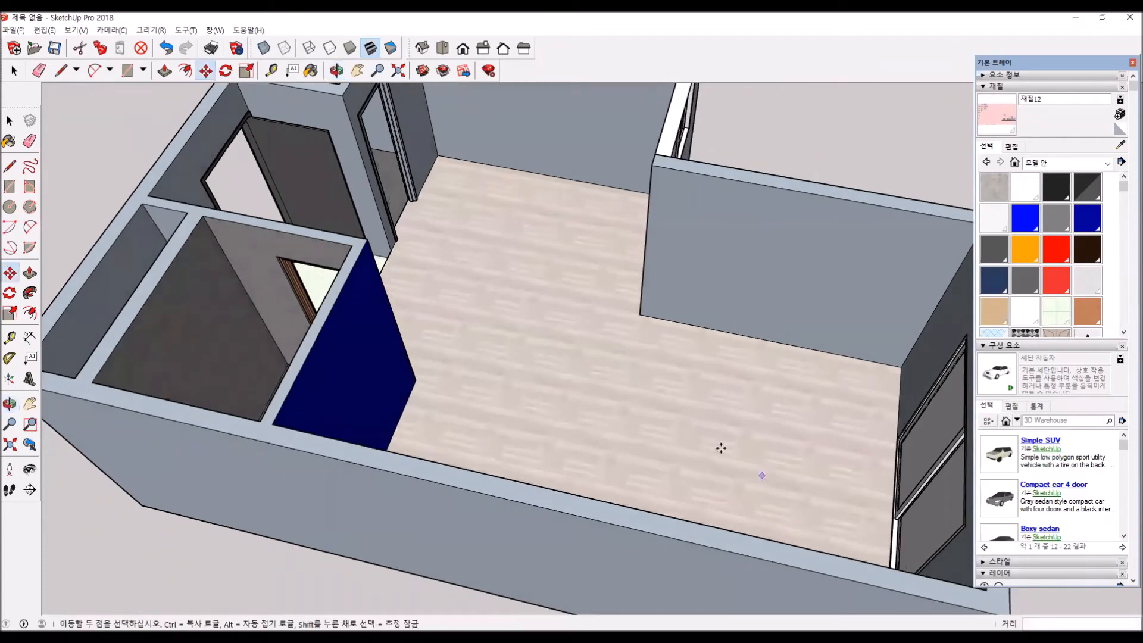
click(10, 162)
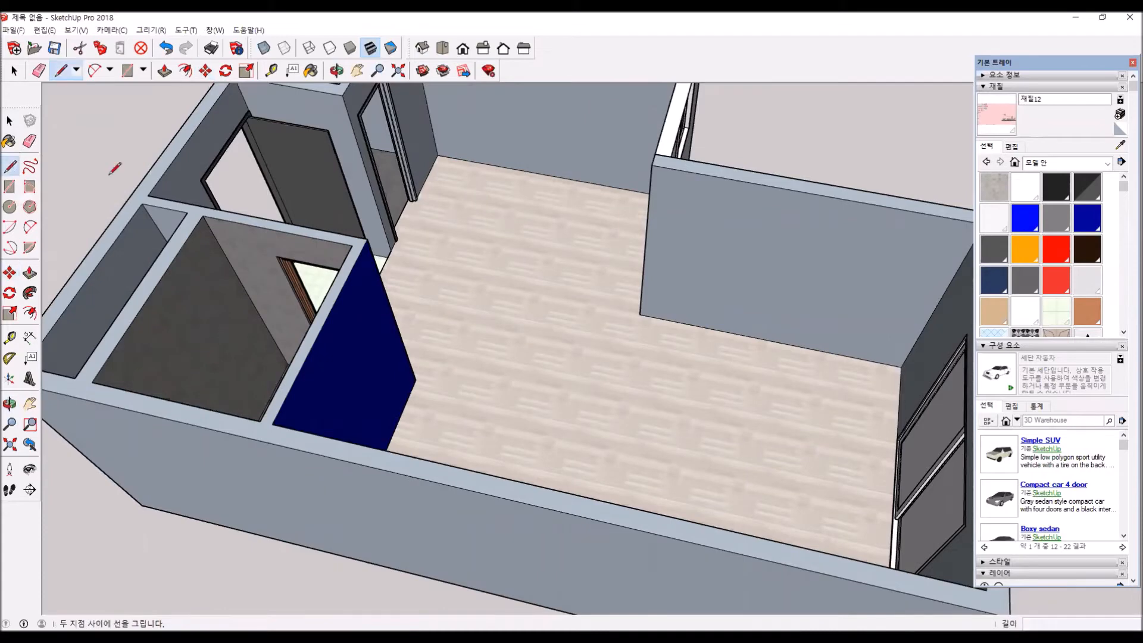
click(640, 313)
middle_drag(633, 345, 516, 506)
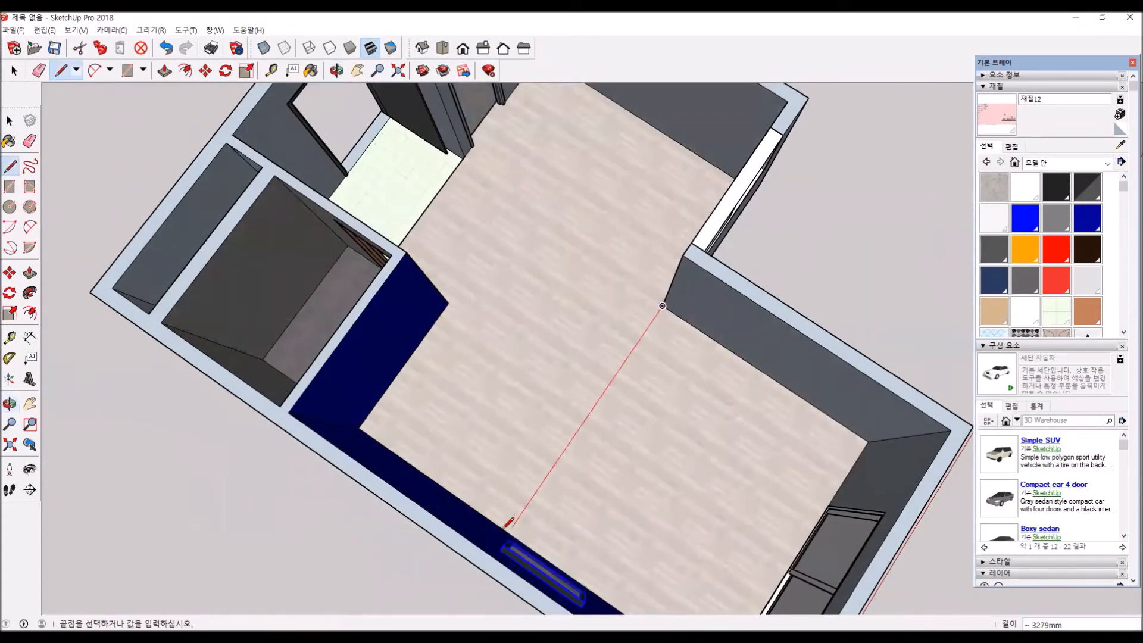
click(507, 530)
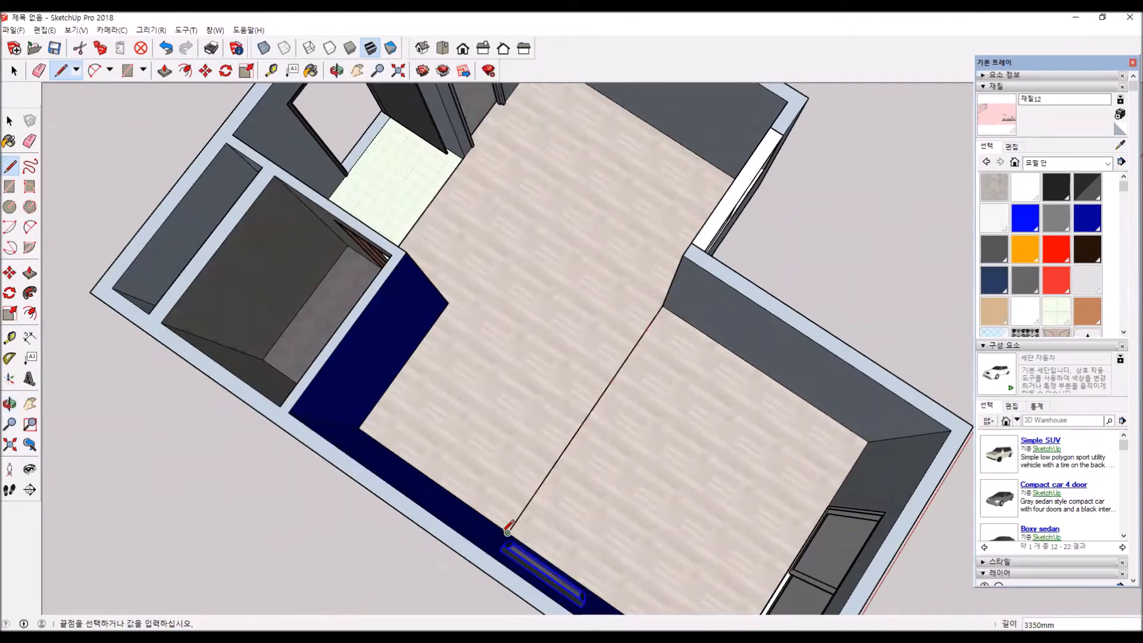
Place a guide 200 mm from the floor line on the sliding-door side and draw a second line along it between the walls.
click(9, 337)
click(594, 407)
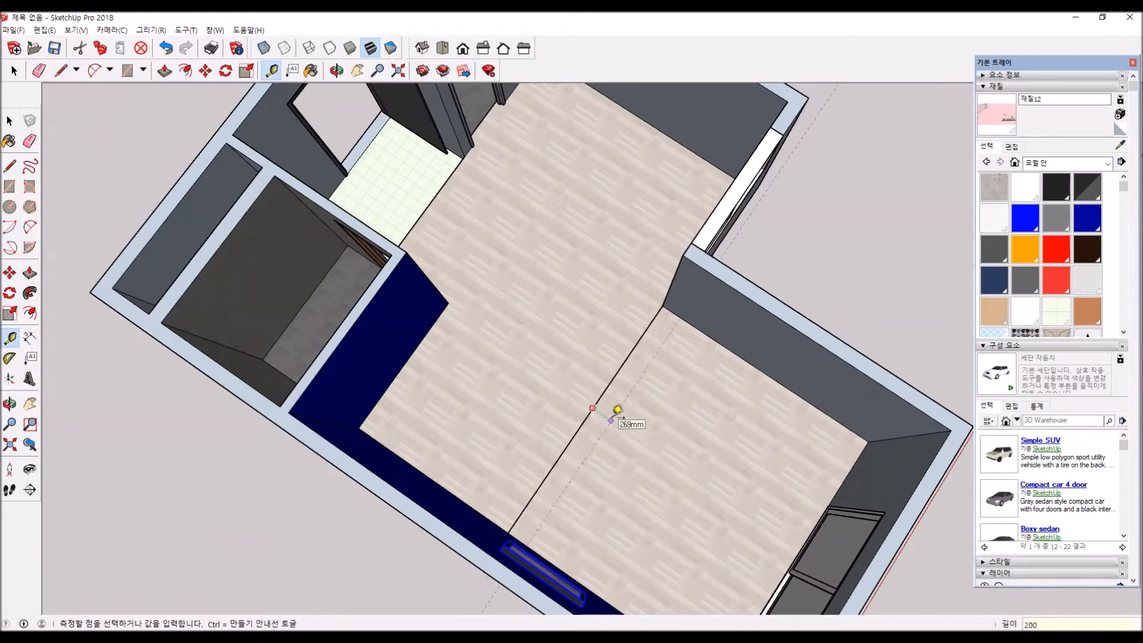
key(Return)
click(10, 165)
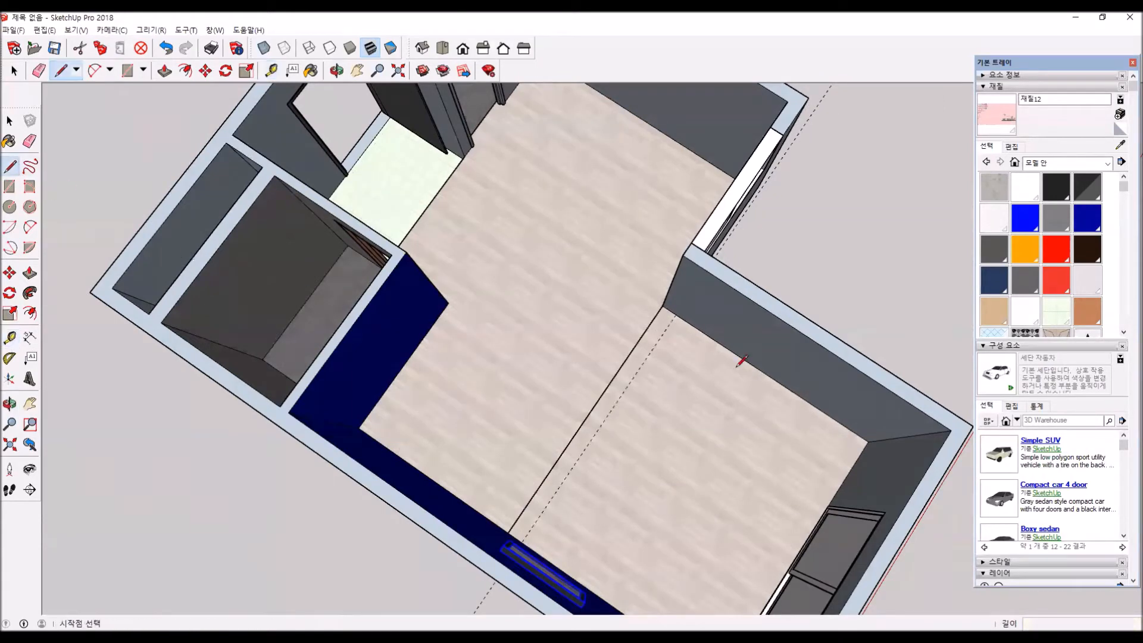
click(676, 314)
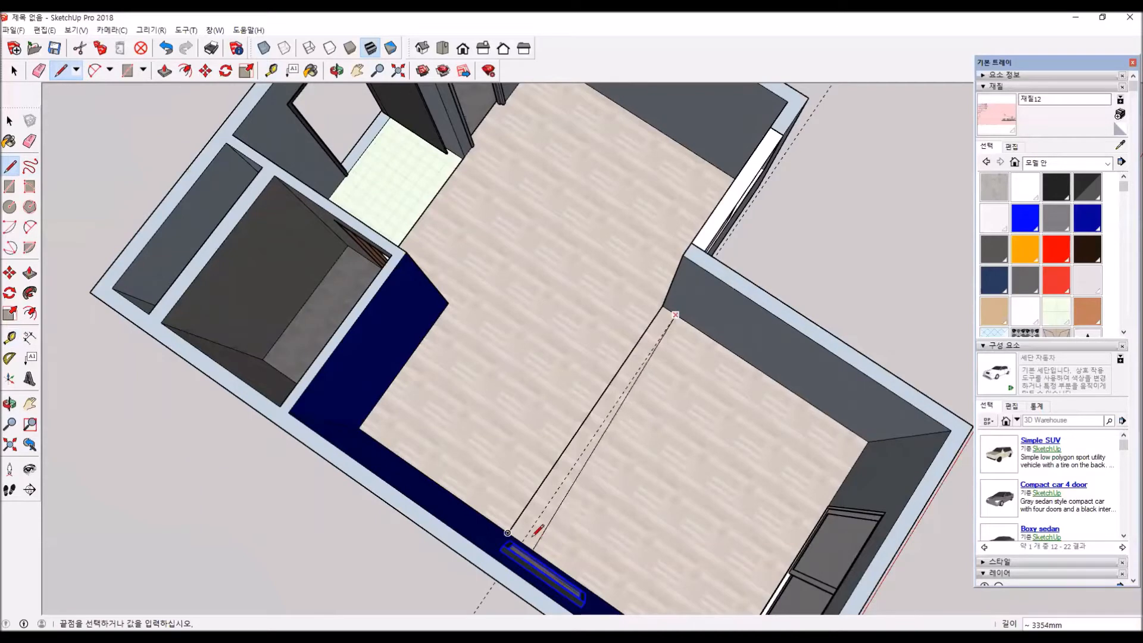
scroll(524, 537, up, 4)
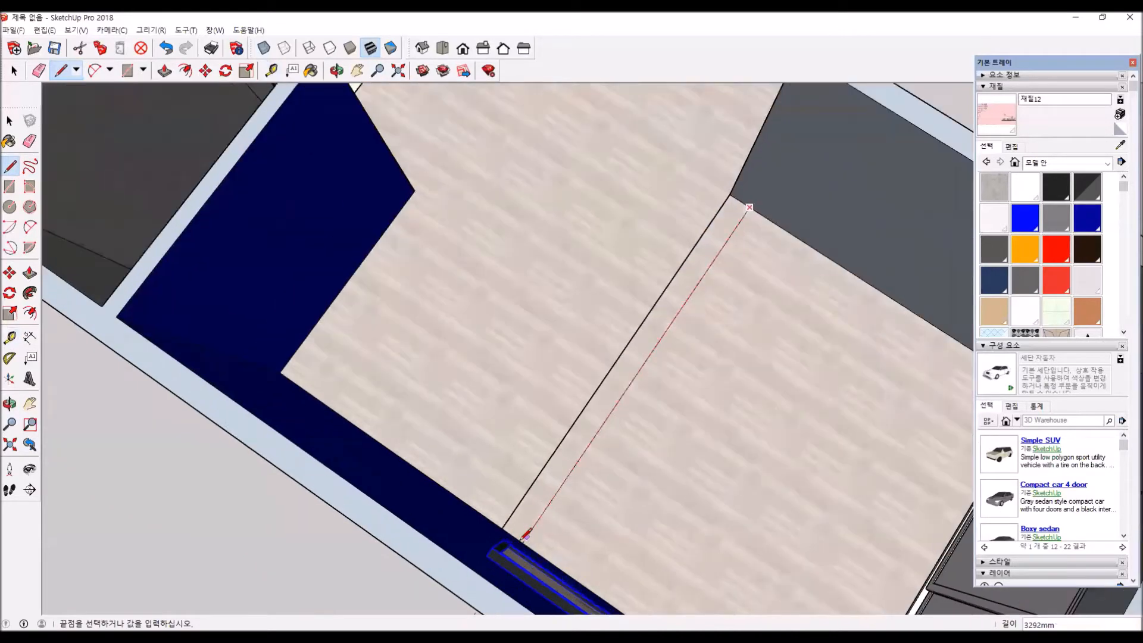
scroll(524, 537, down, 6)
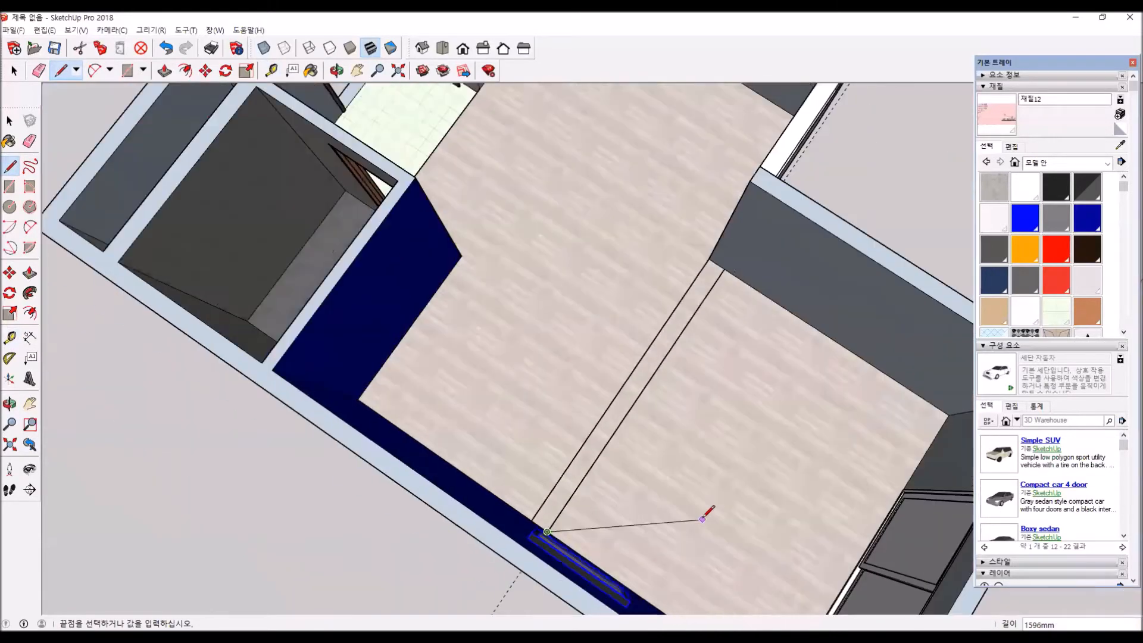
key(Escape)
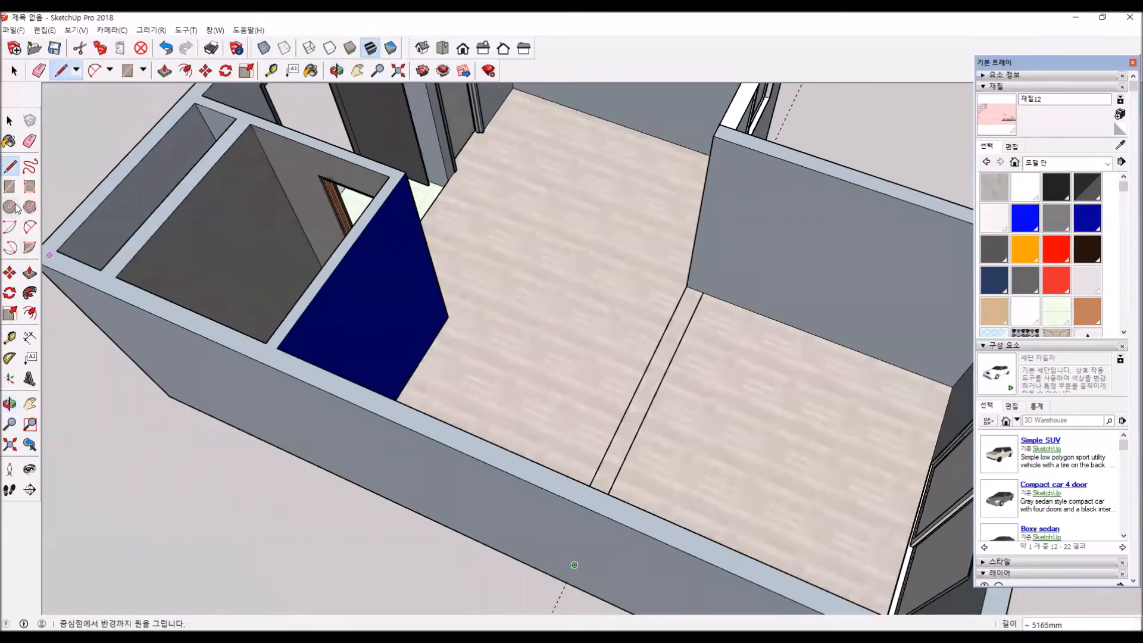
Raise the floor section beside the sliding door with Push/Pull, and Push/Pull the narrow strip 100 mm to form an intermediate step.
key(p)
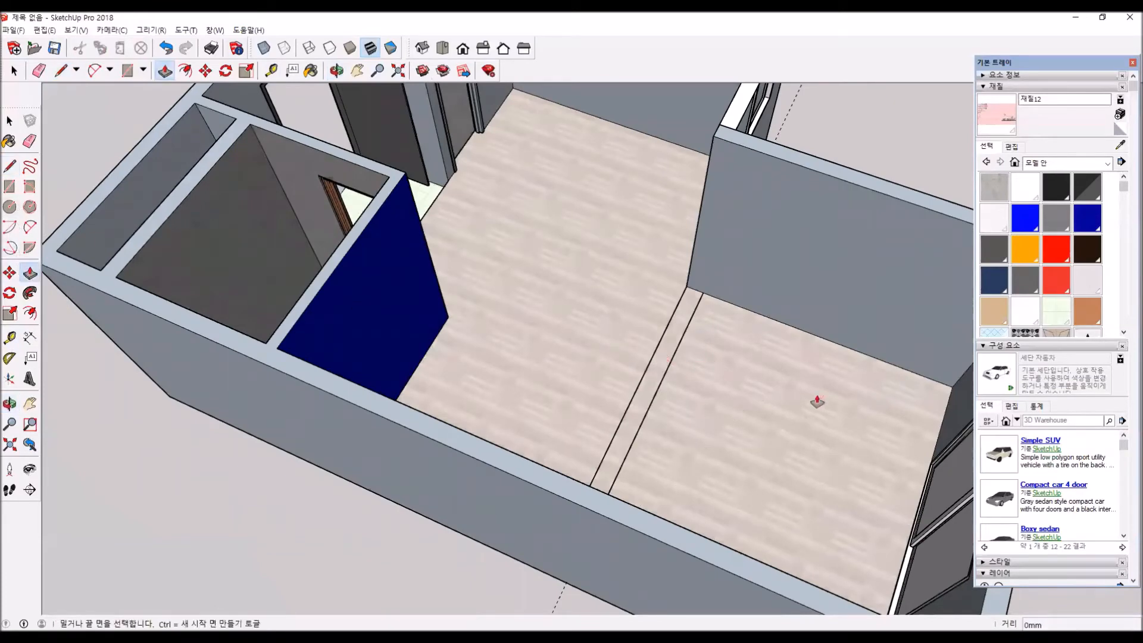
scroll(705, 384, down, 3)
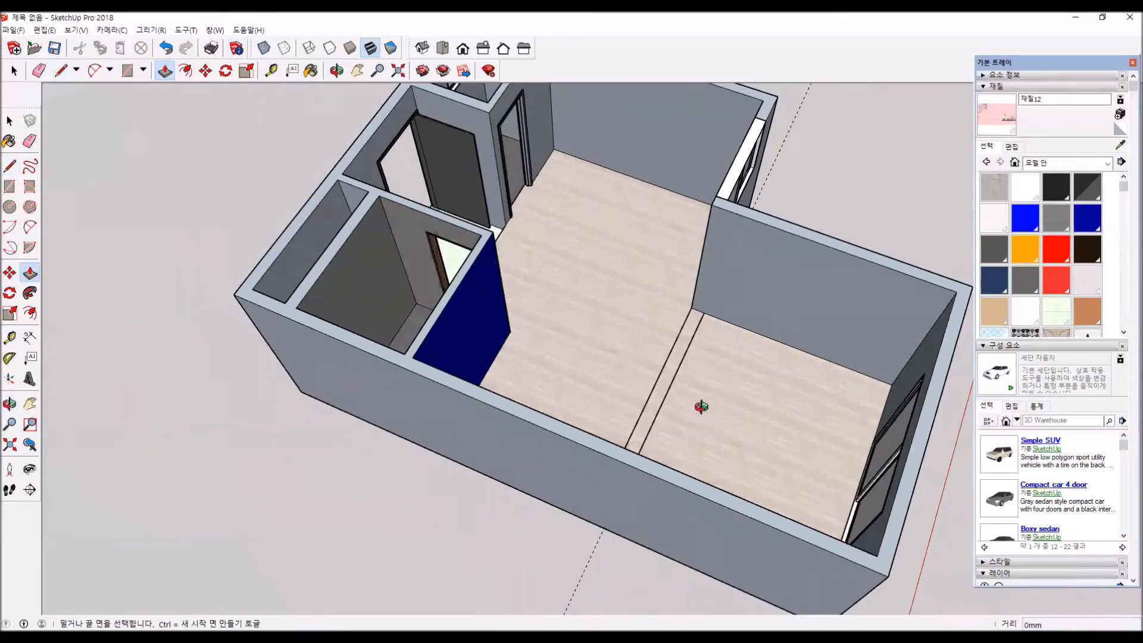
key(space)
right_click(755, 388)
click(802, 461)
click(703, 423)
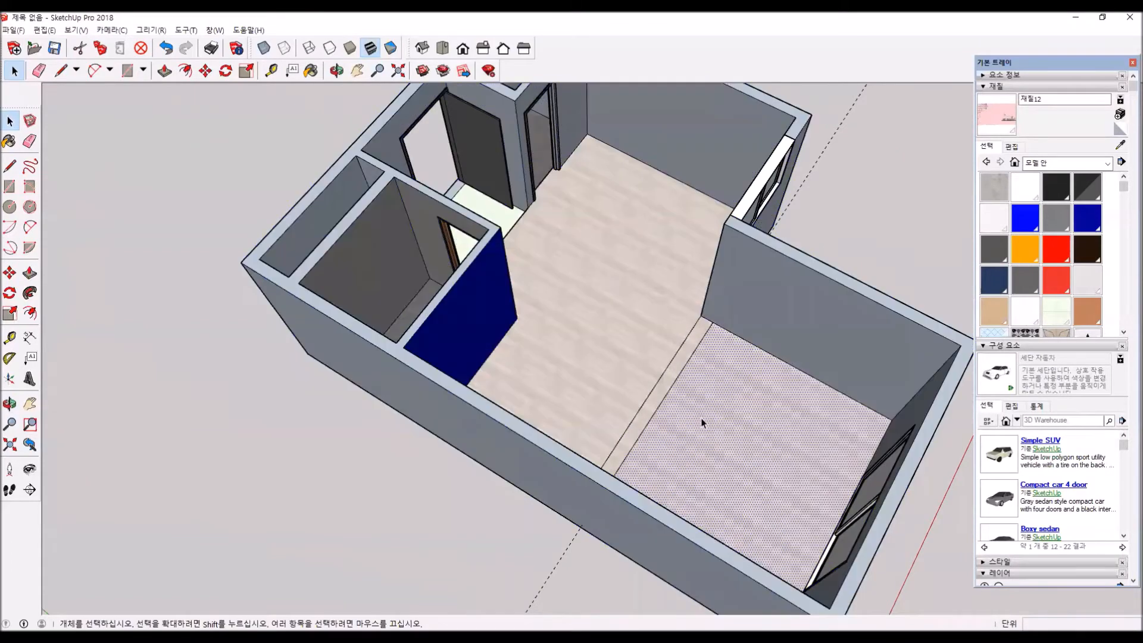
middle_drag(741, 460, 830, 395)
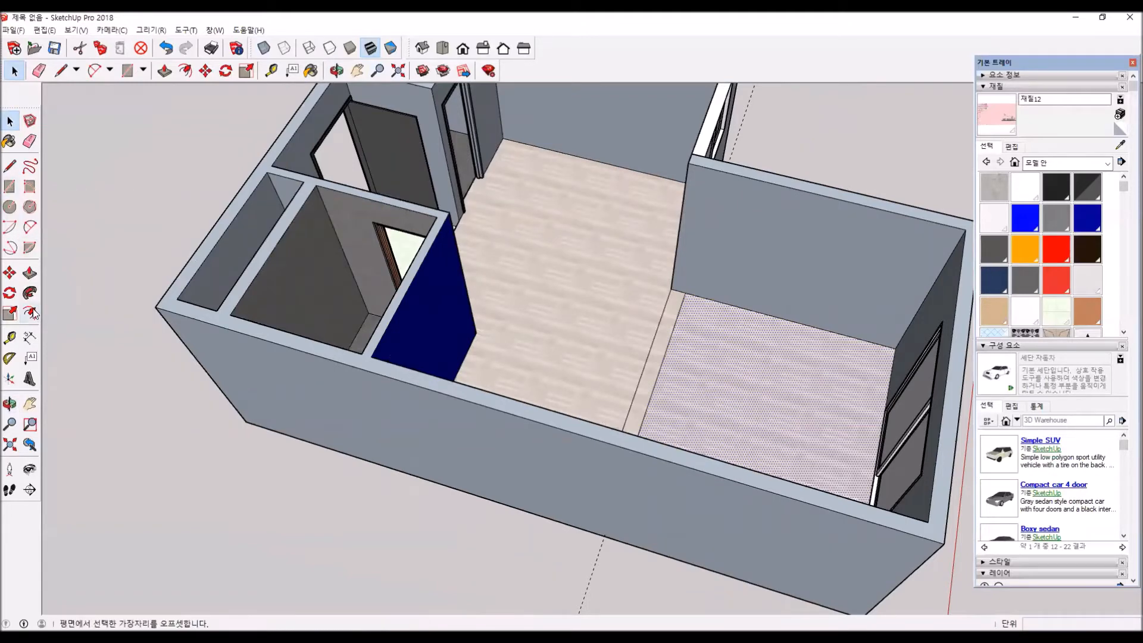
click(29, 272)
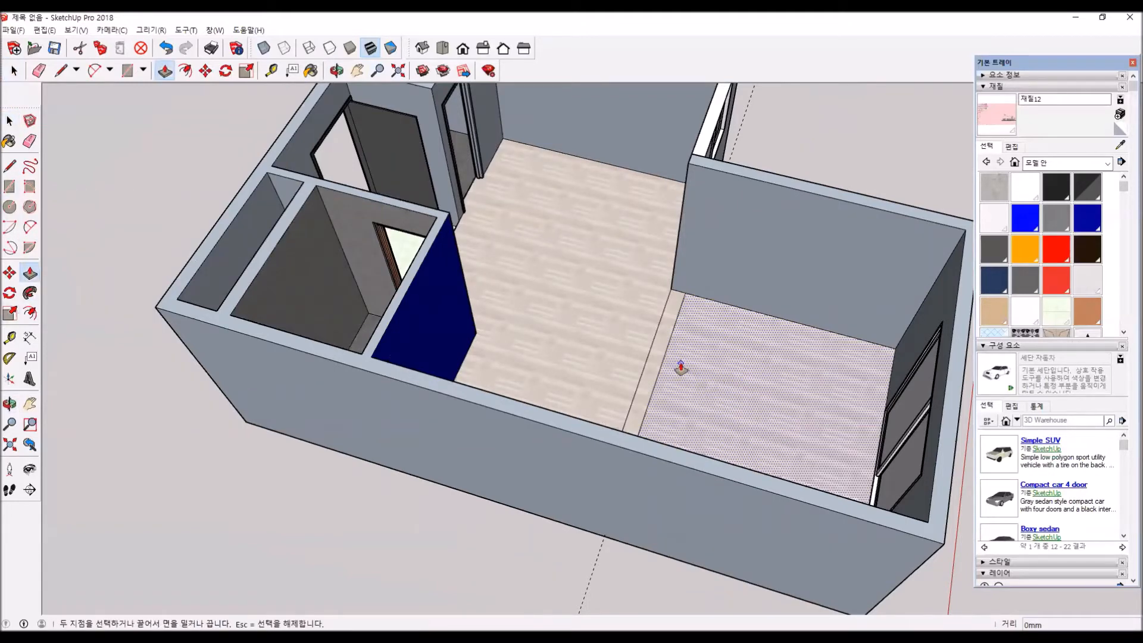
click(656, 359)
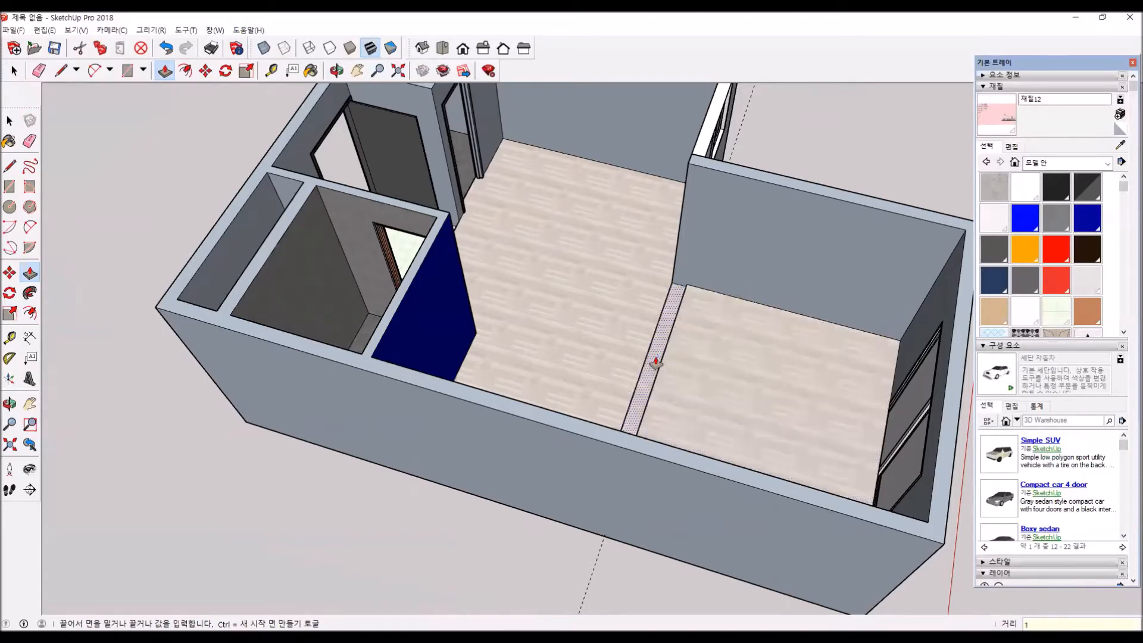
key(Return)
middle_drag(812, 416, 760, 285)
middle_drag(620, 309, 784, 368)
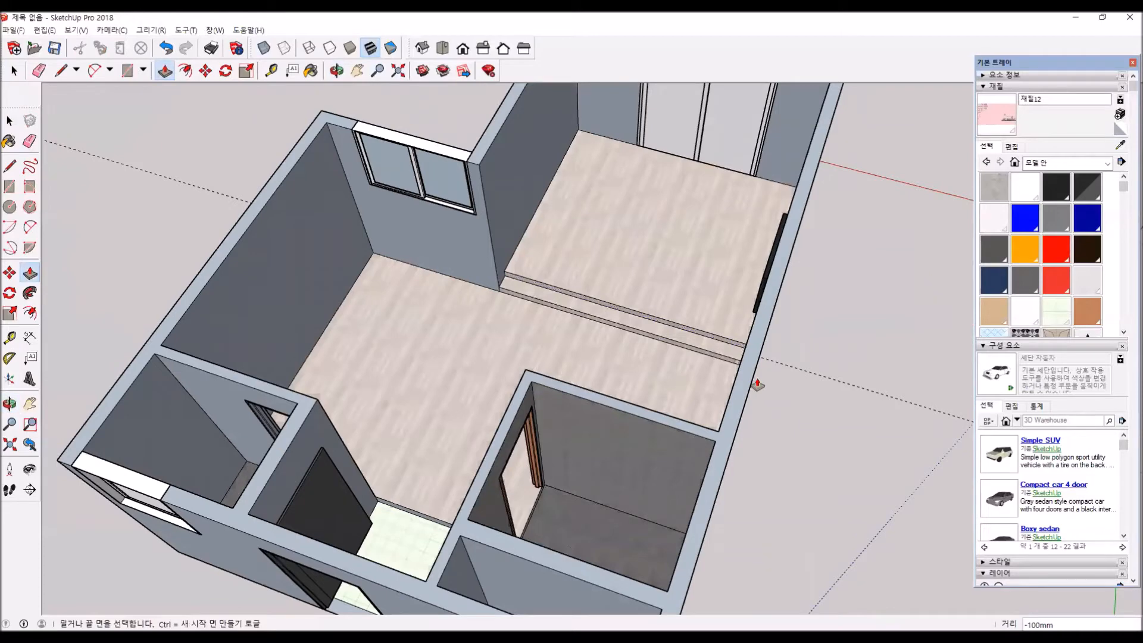
Switch to the front view and draw a 1200 × 2000 mm upright rectangle in the empty space beside the apartment.
click(10, 121)
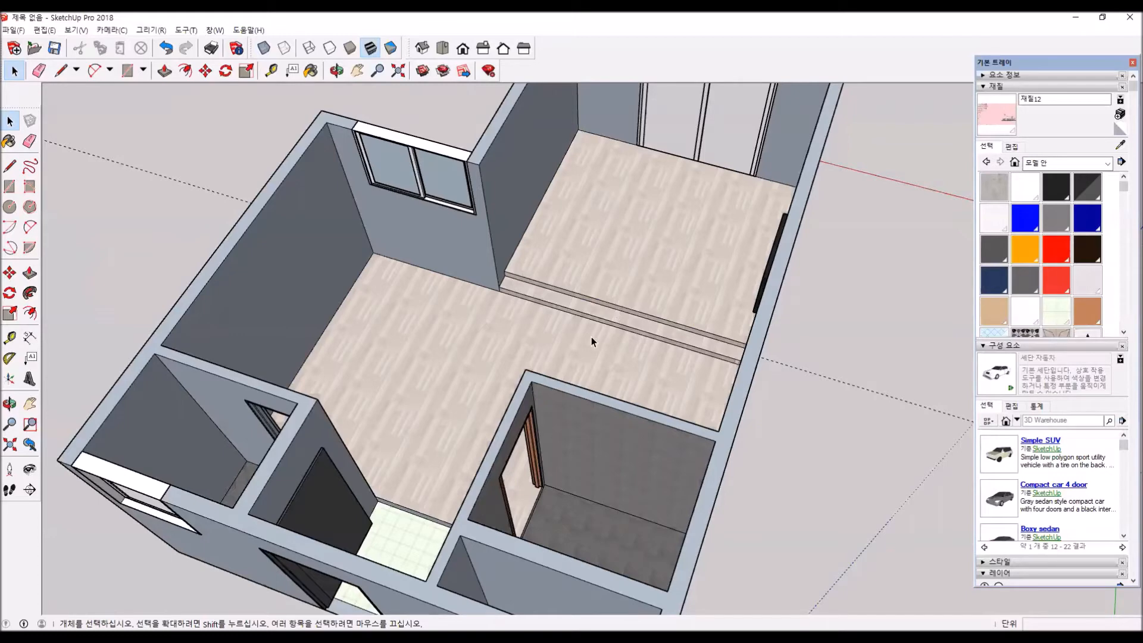
middle_drag(598, 337, 480, 327)
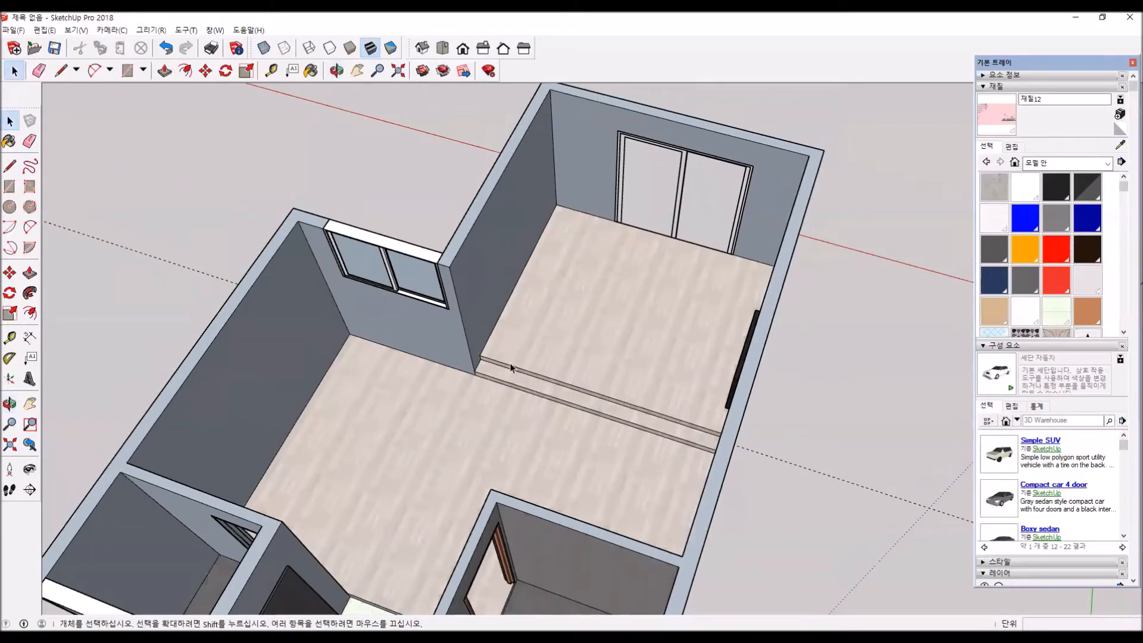
middle_drag(537, 409, 528, 334)
scroll(528, 334, down, 1)
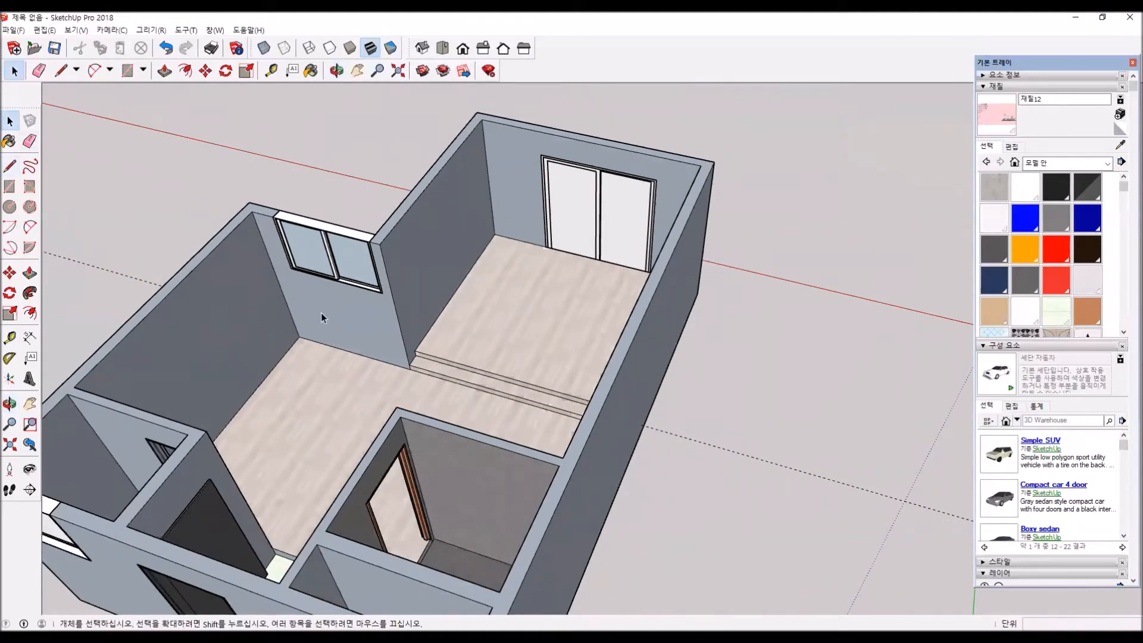
key(F3)
scroll(665, 291, down, 5)
middle_drag(677, 293, 677, 418)
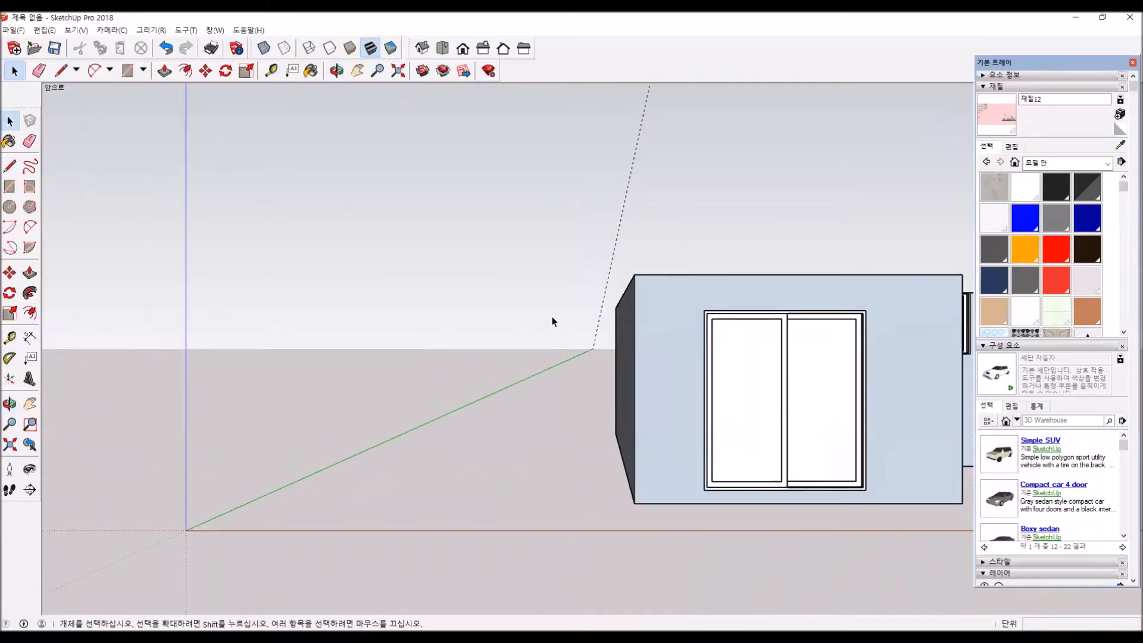
click(10, 187)
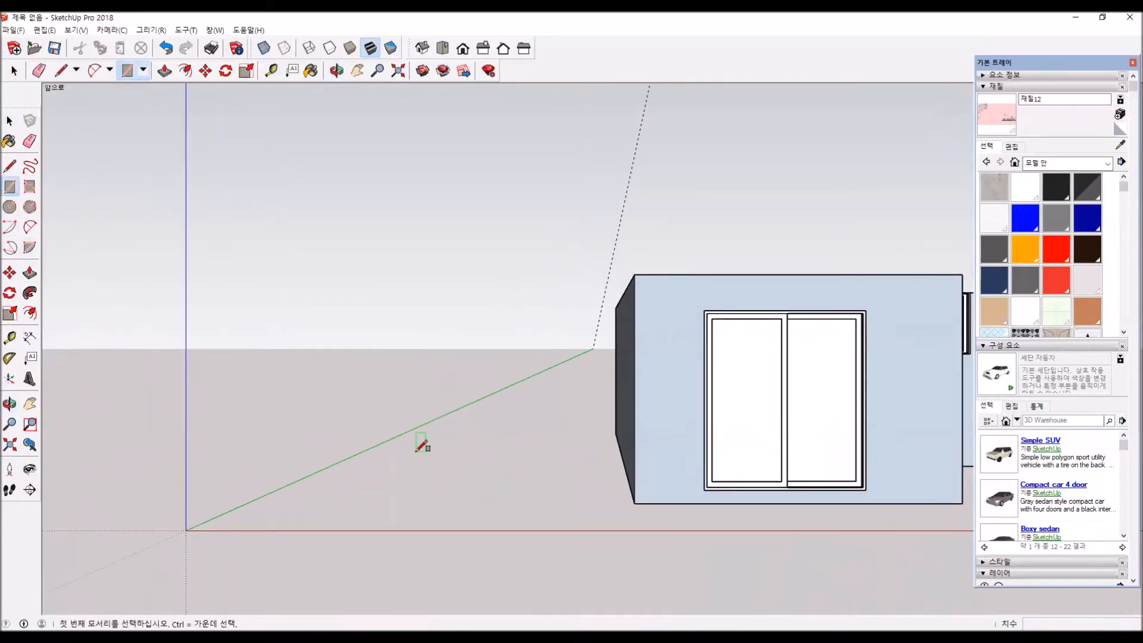
click(393, 487)
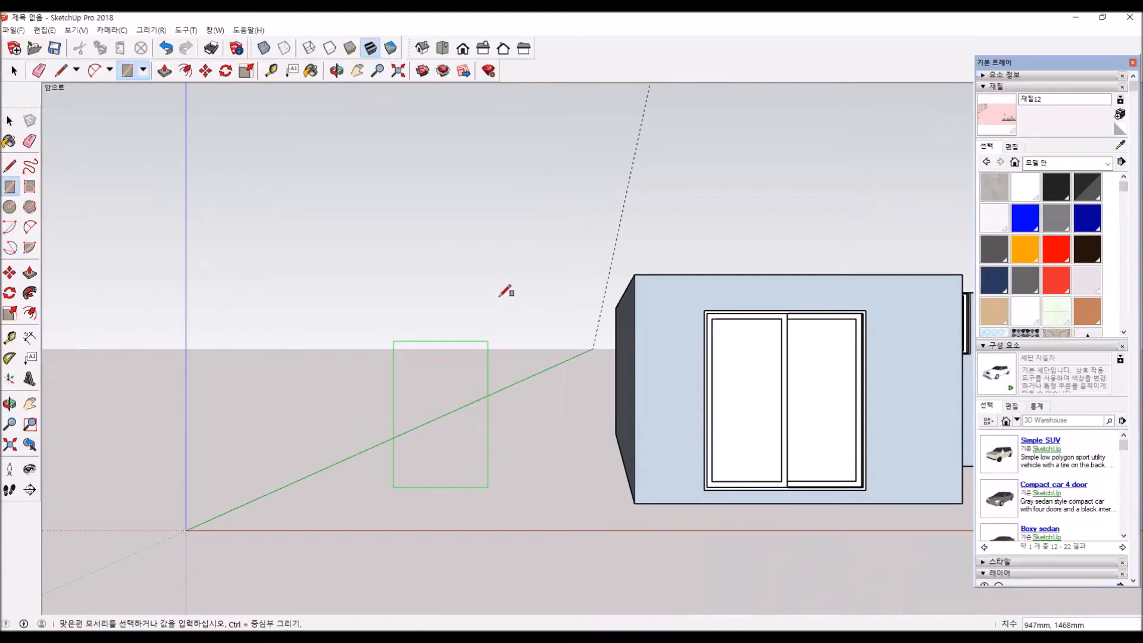
text(1200,2000)
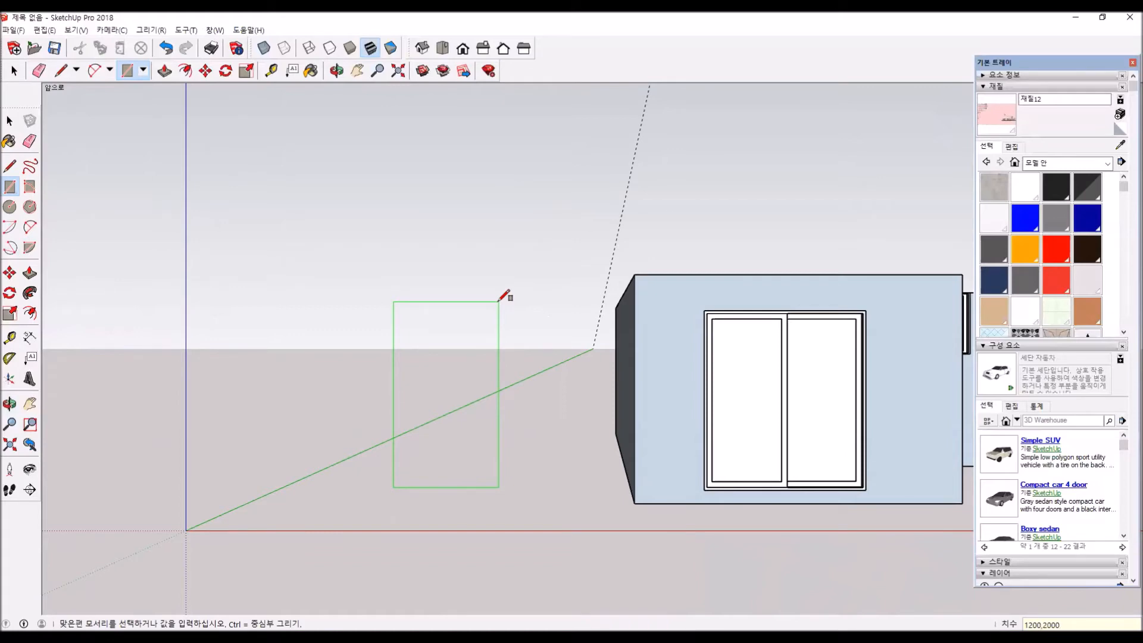
key(Return)
click(498, 302)
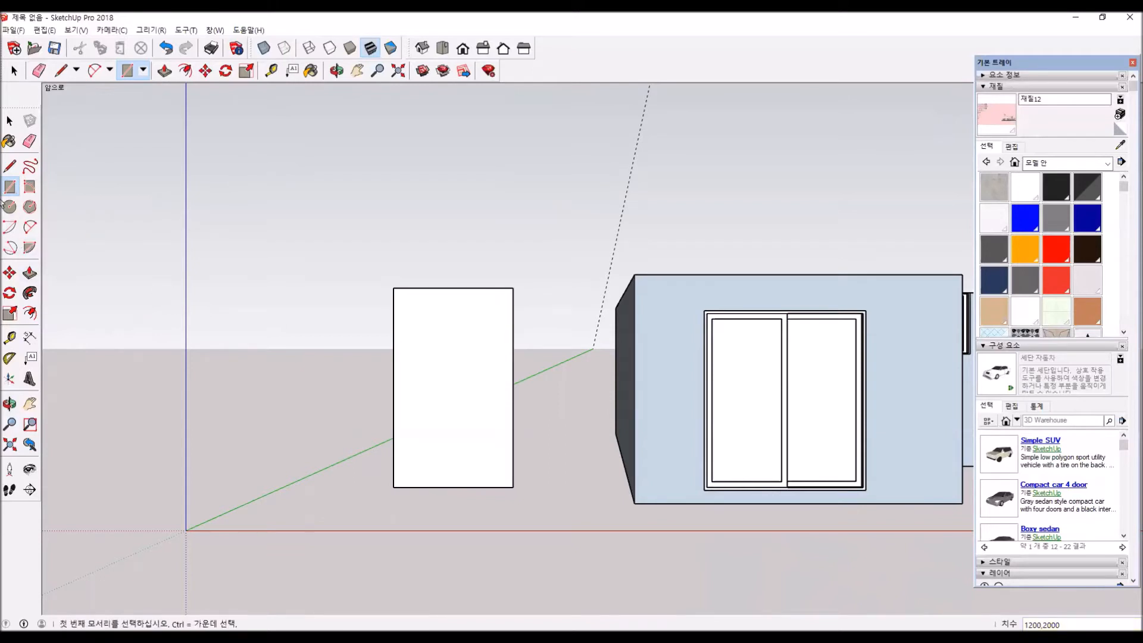
Offset the upright rectangle's outline 30 mm inward to form a thin frame border.
click(29, 313)
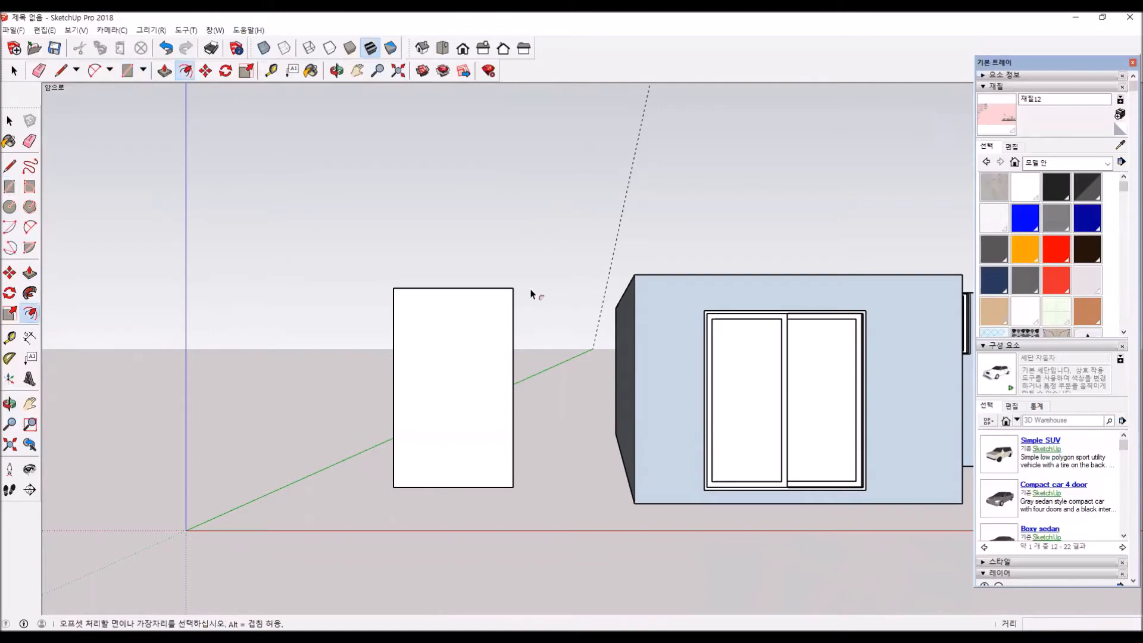
click(478, 288)
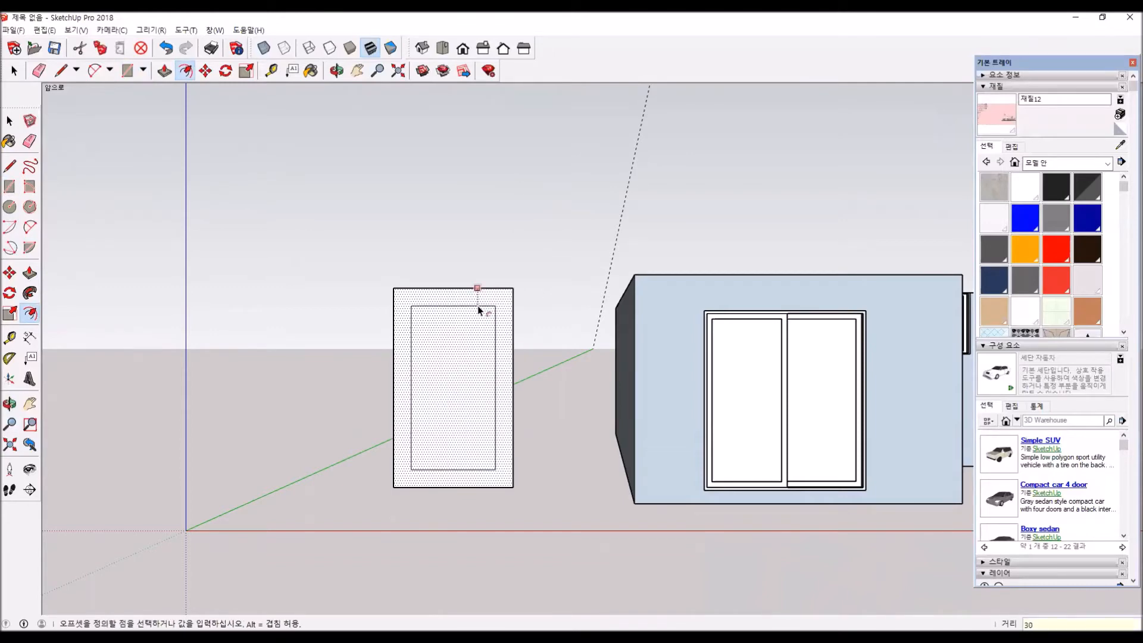
text(30)
key(Return)
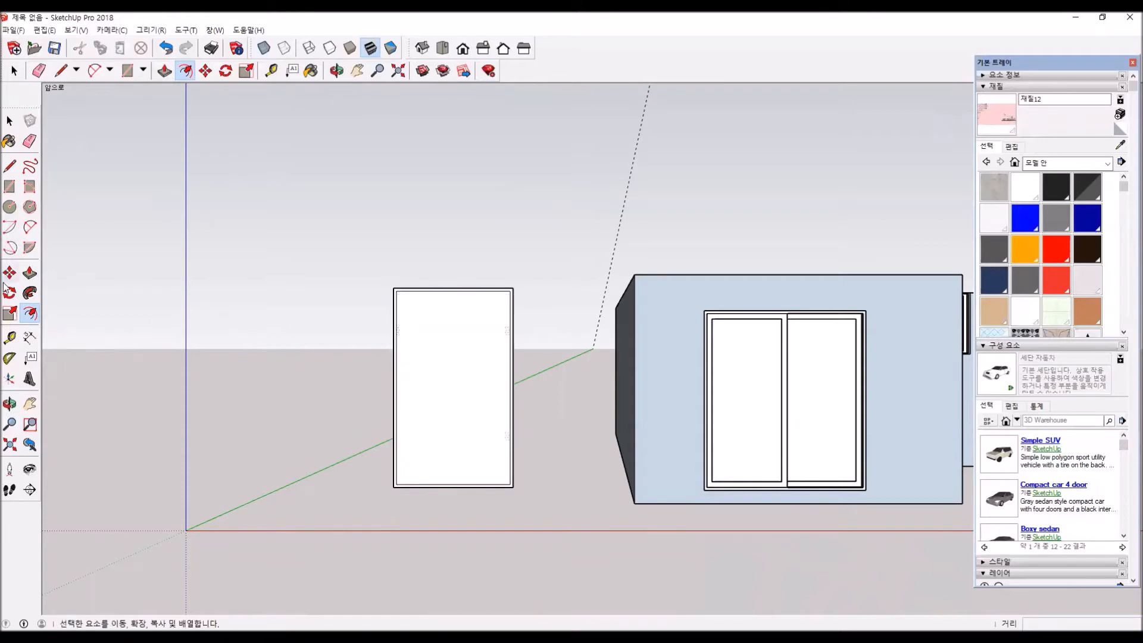
Place a horizontal guide 400 mm above the frame's inner bottom edge and another 30 mm above it.
click(9, 338)
scroll(474, 470, up, 1)
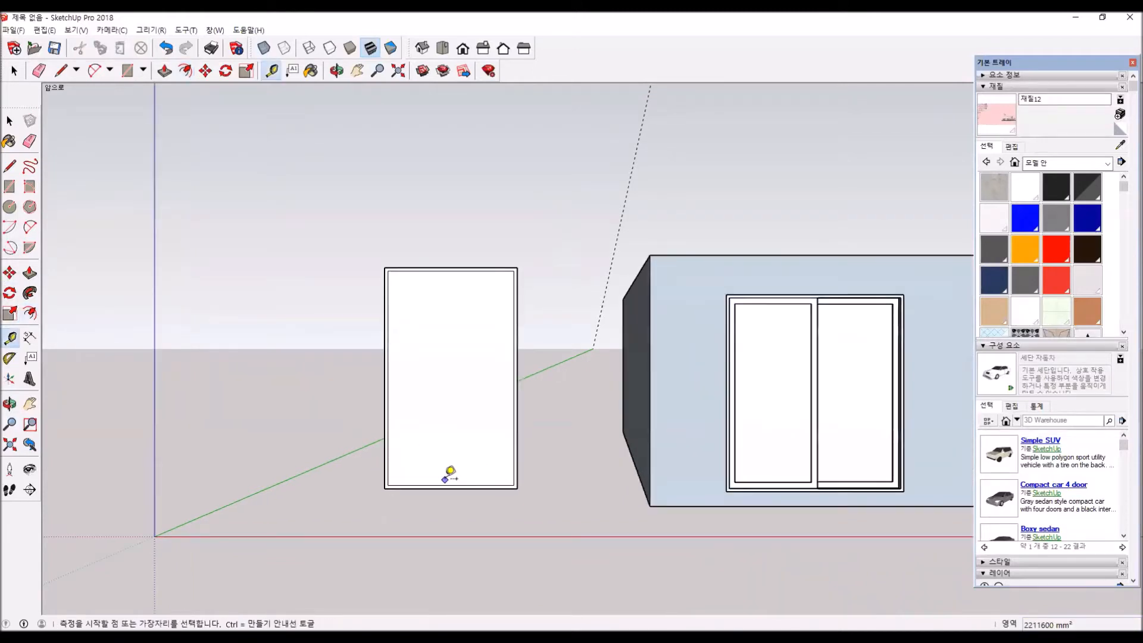
click(467, 484)
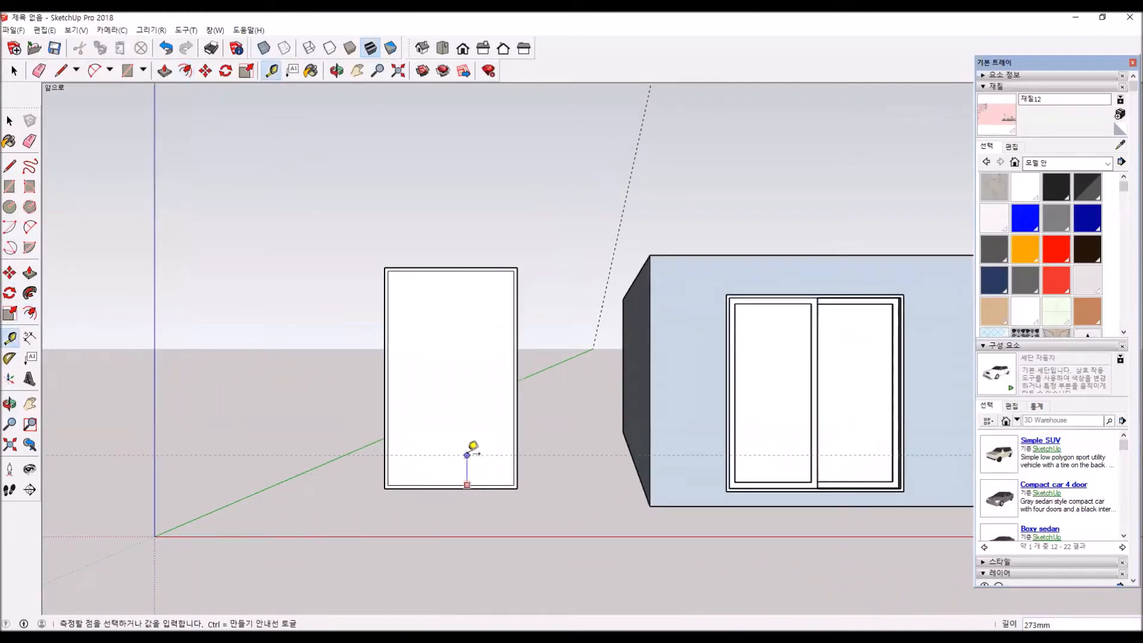
text(400)
key(Return)
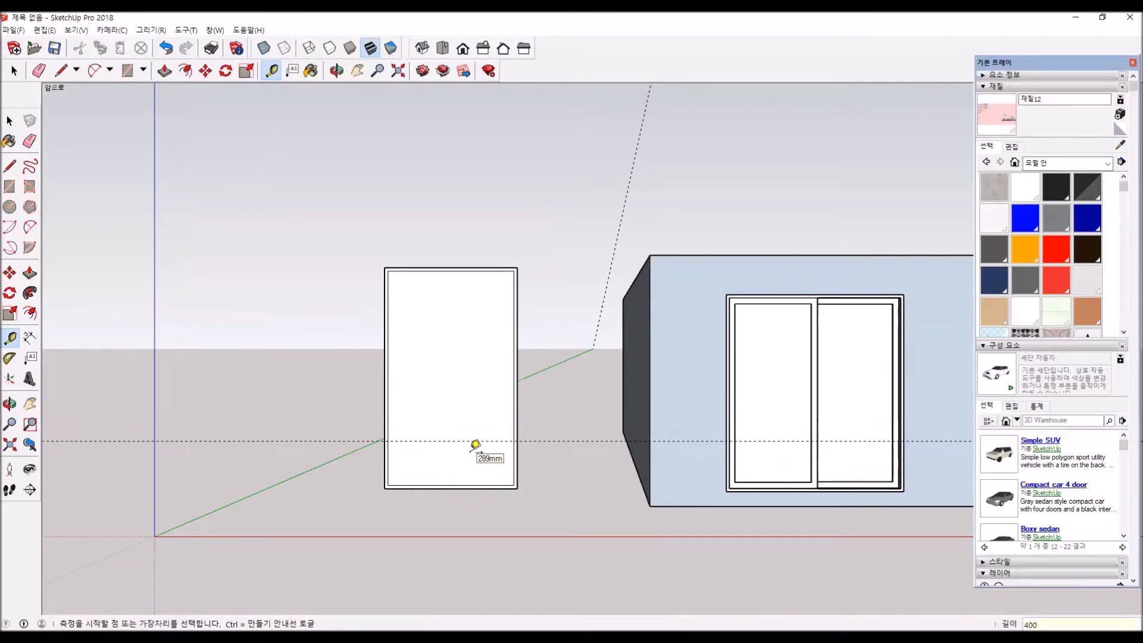
click(481, 441)
text(3)
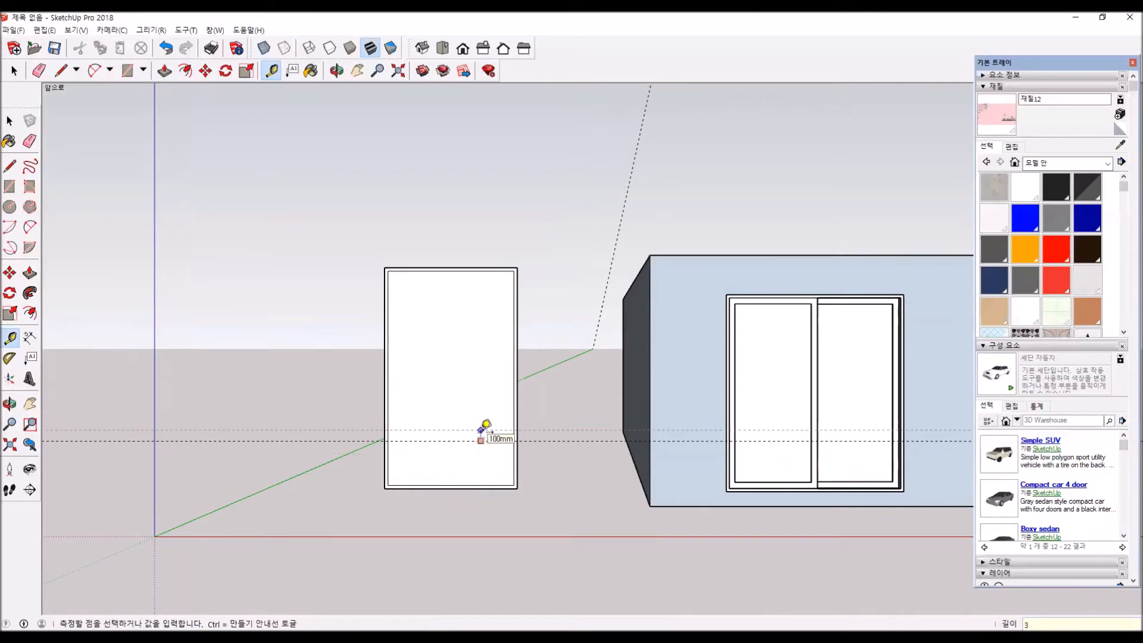
text(0)
key(Return)
Place two more pairs of shelf guides above the first, each 400 mm higher with 30 mm between the pair.
click(477, 438)
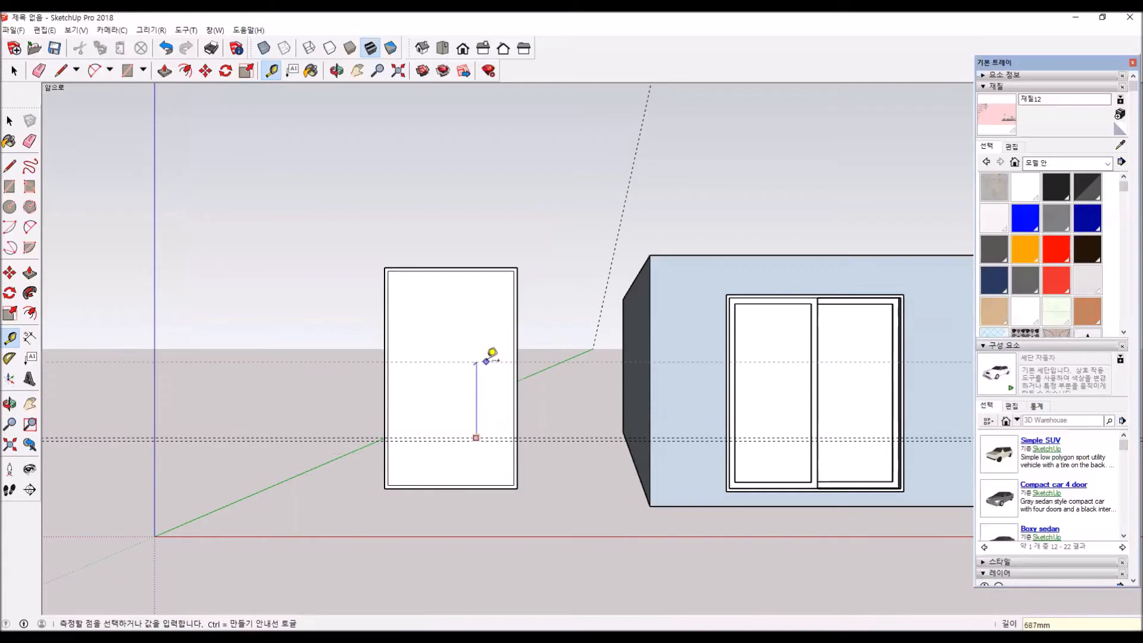
text(400)
key(Return)
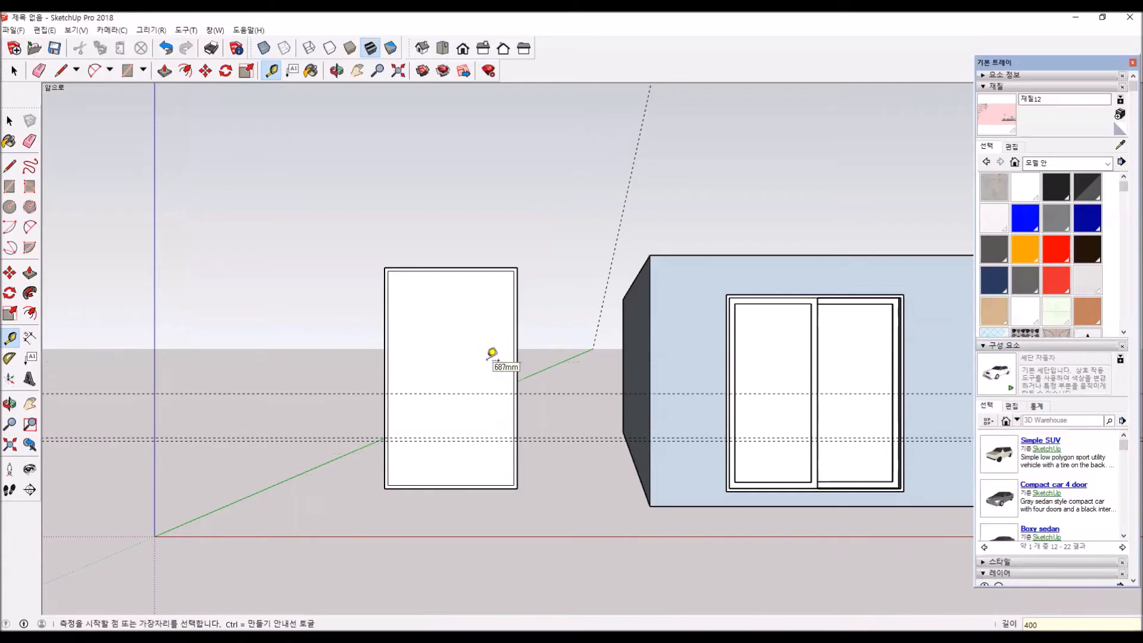
click(482, 393)
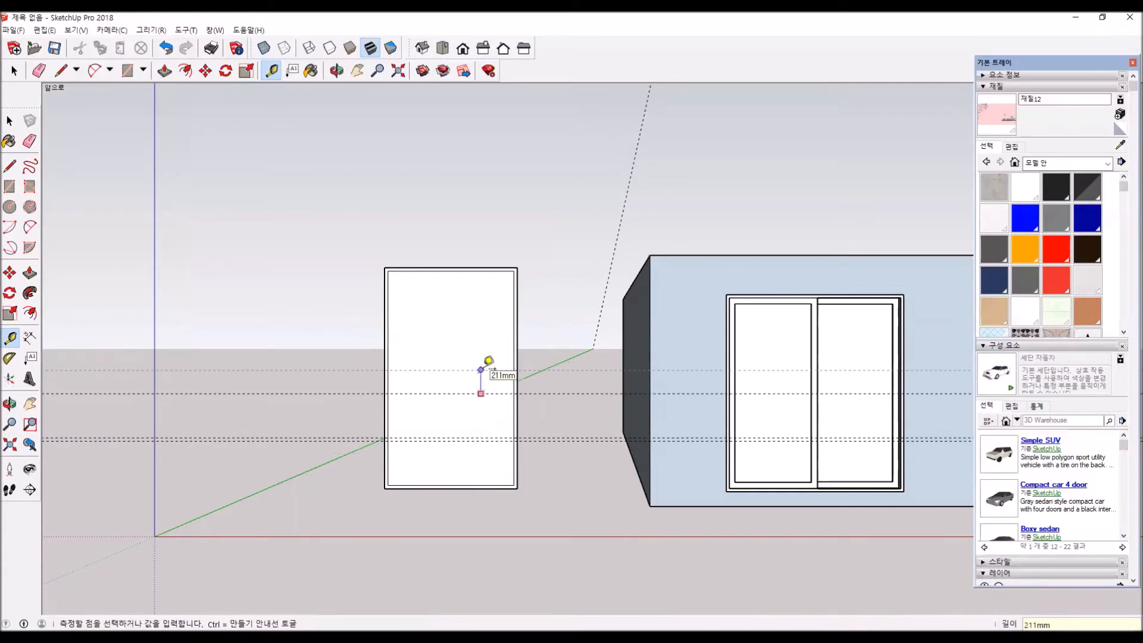
key(Return)
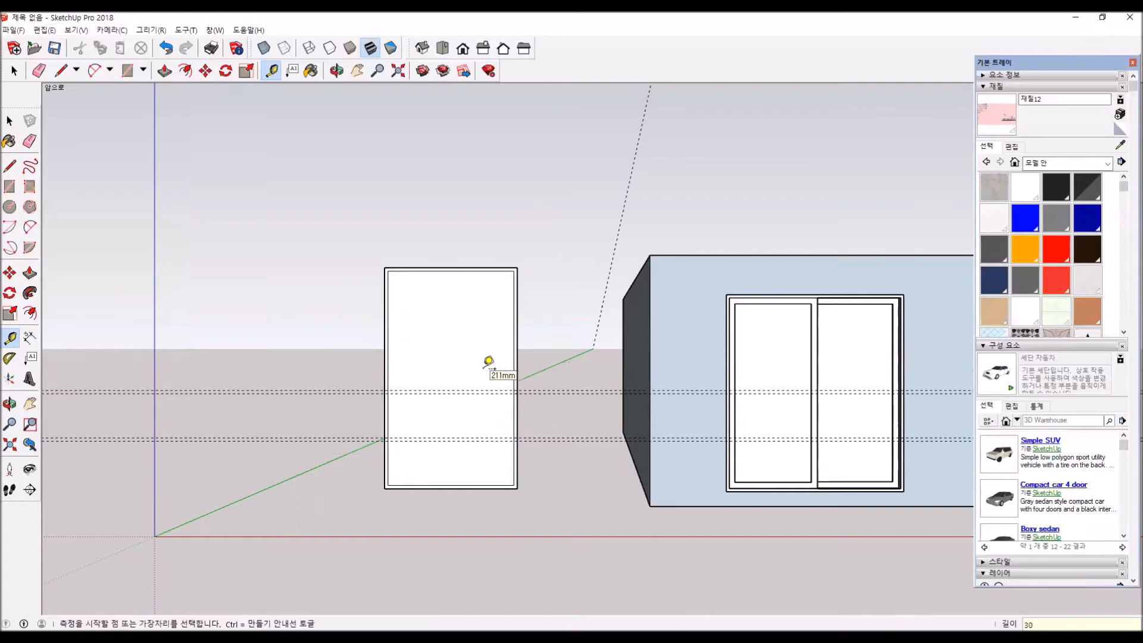
click(473, 391)
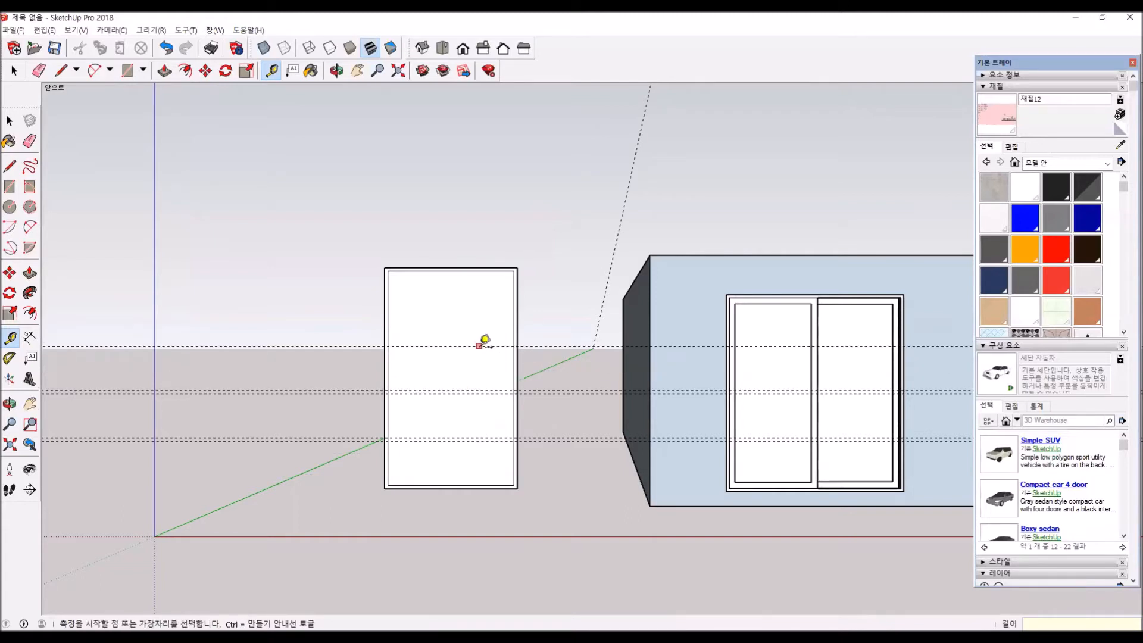
click(479, 346)
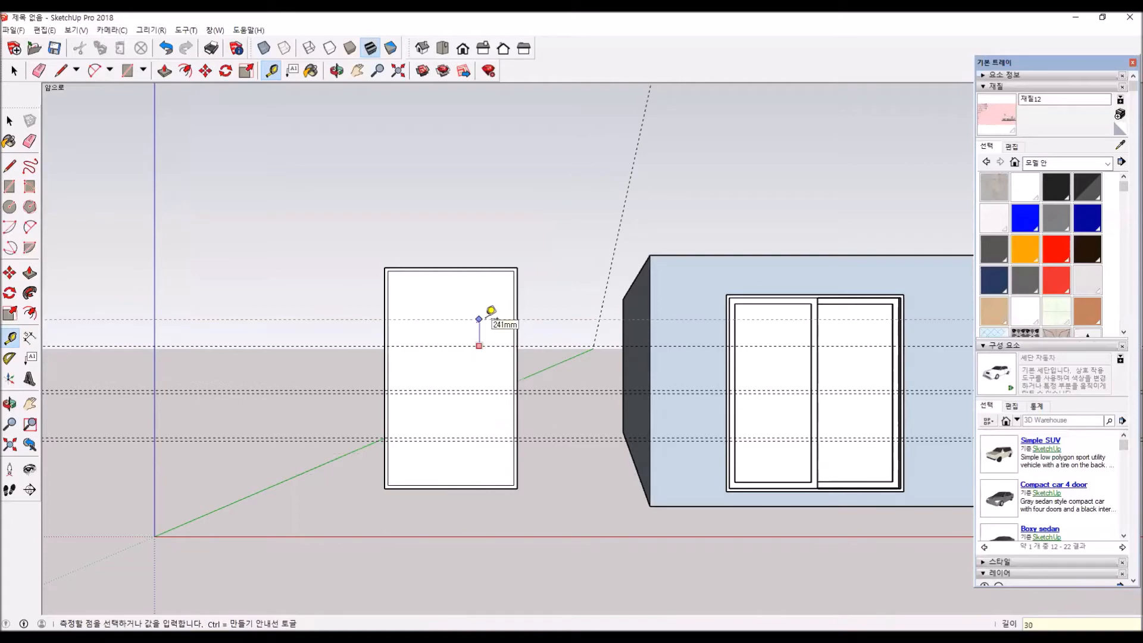
key(Return)
Place the fourth shelf guide pair 400 mm above the third, with 30 mm between its guides.
click(487, 342)
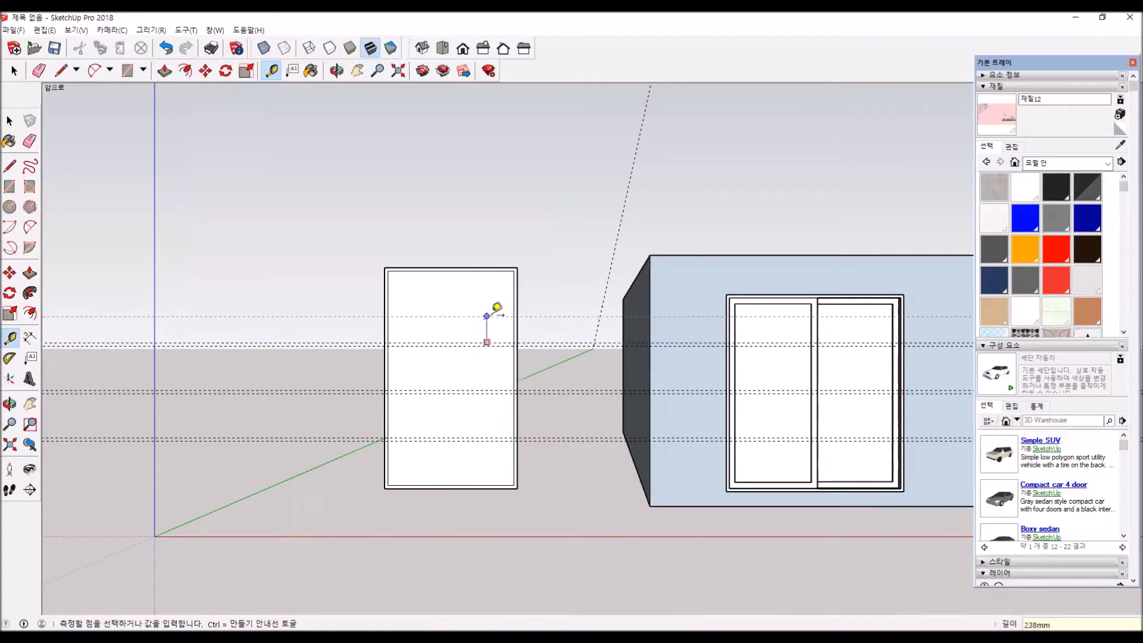
text(400)
key(Return)
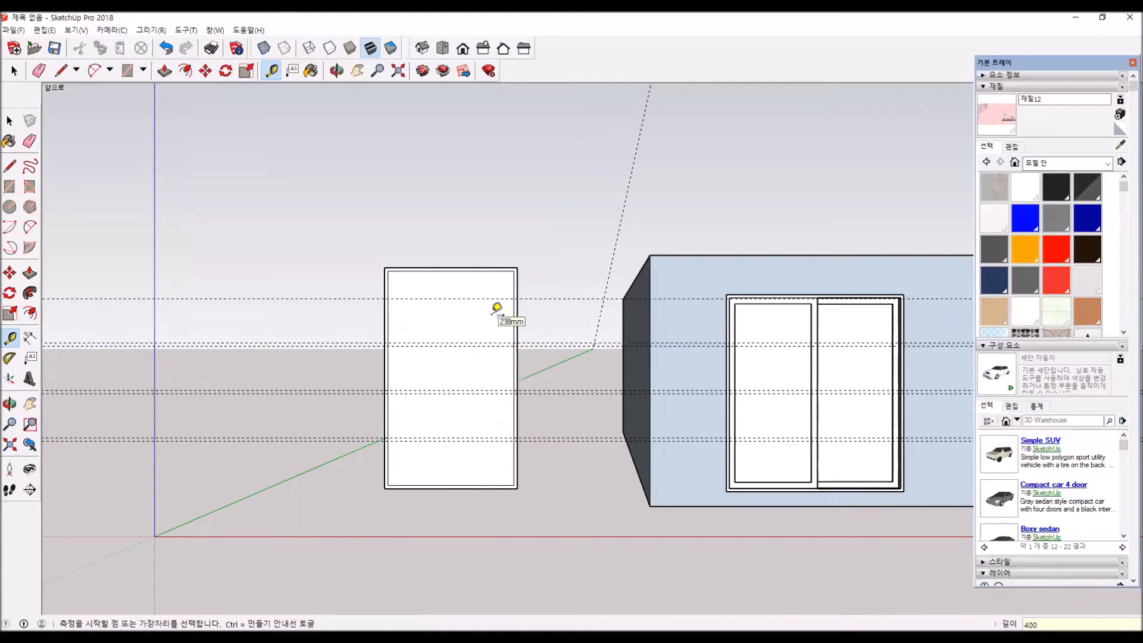
click(464, 297)
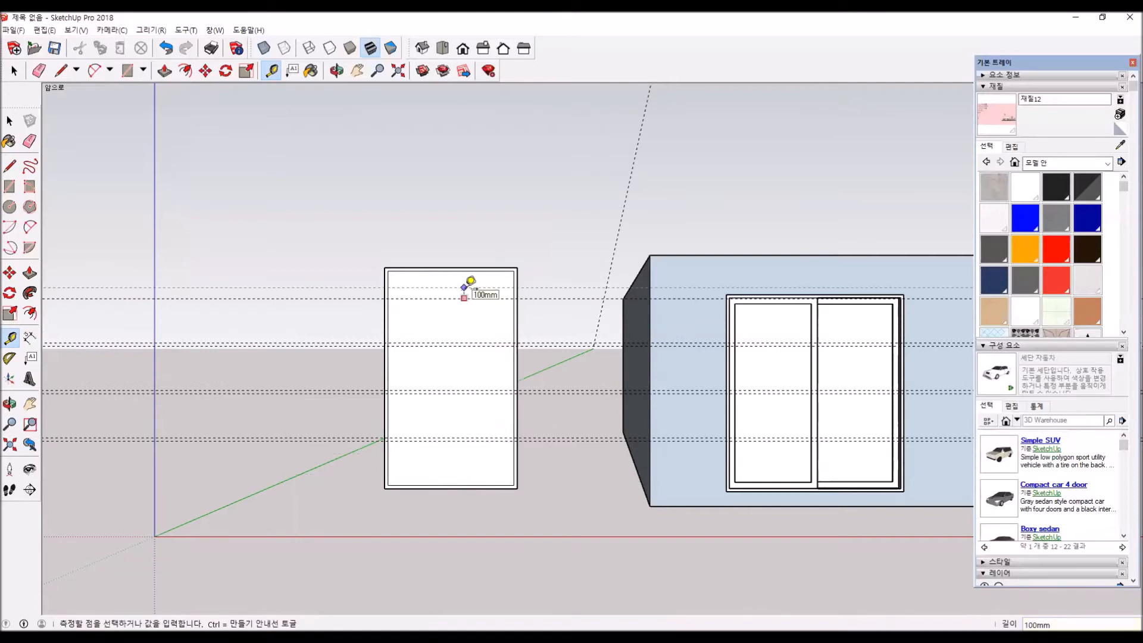
text(30)
key(Return)
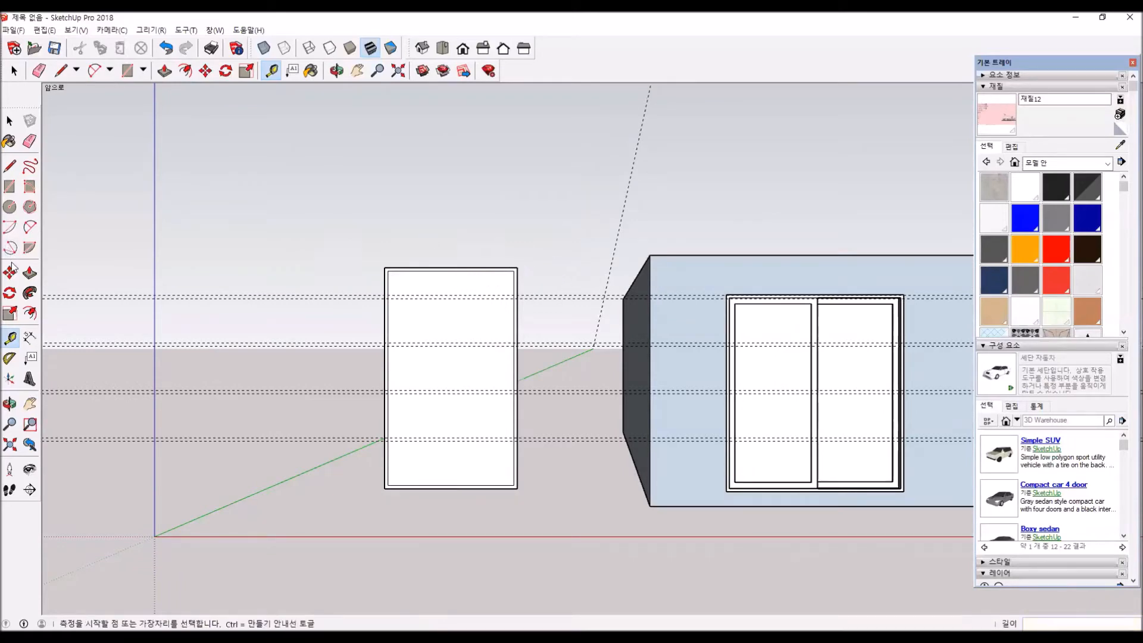
Add a fifth guide pair above the frame's top, 400 mm over the highest guide and with 30 mm spacing.
click(9, 166)
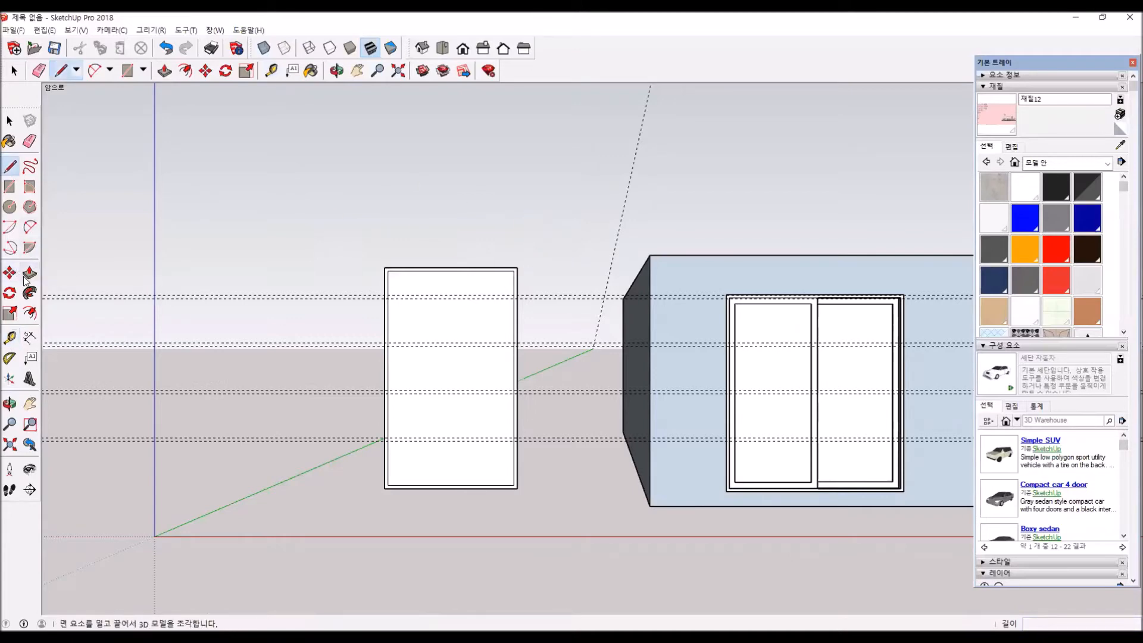
click(10, 338)
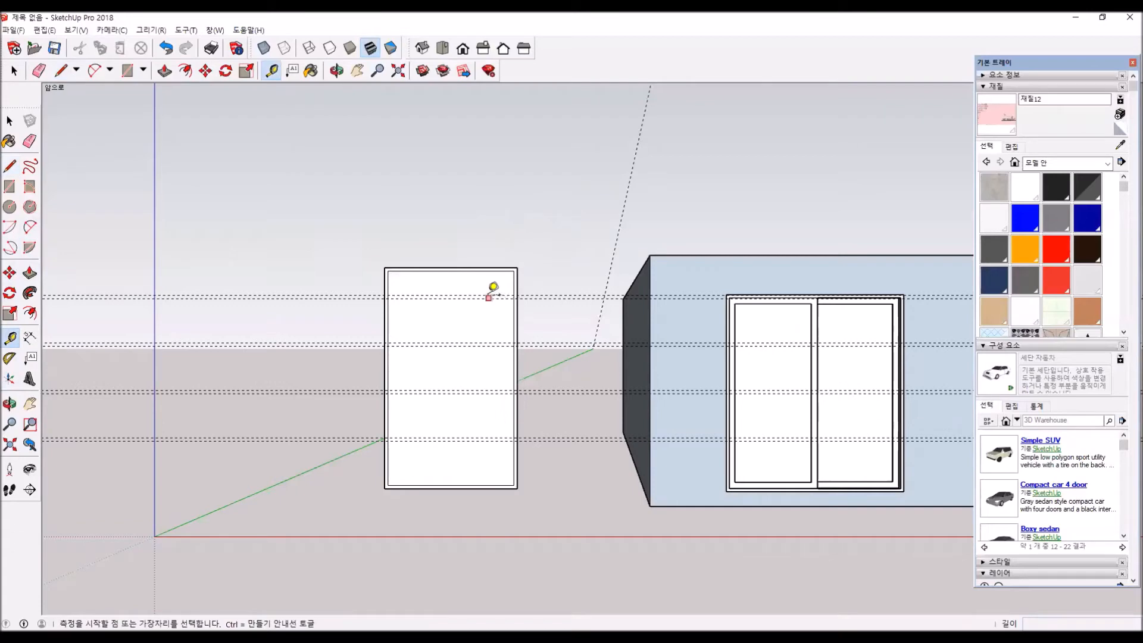
click(484, 294)
text(400)
key(Return)
Extend the frame's outer outline with lines up to the highest guide.
key(l)
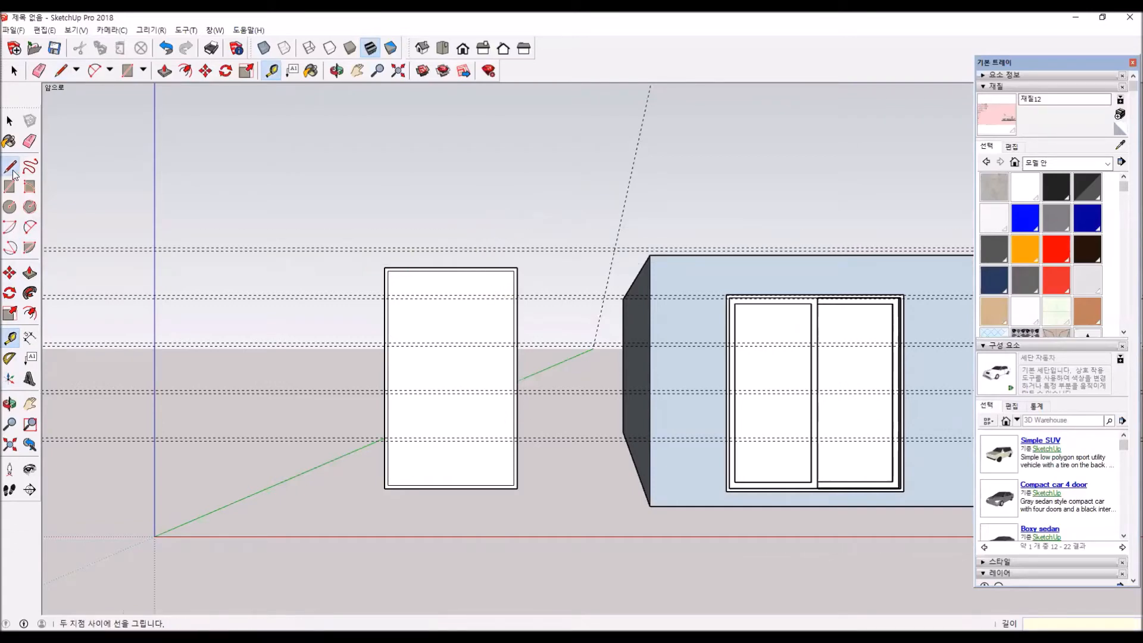
click(385, 249)
click(518, 249)
click(517, 267)
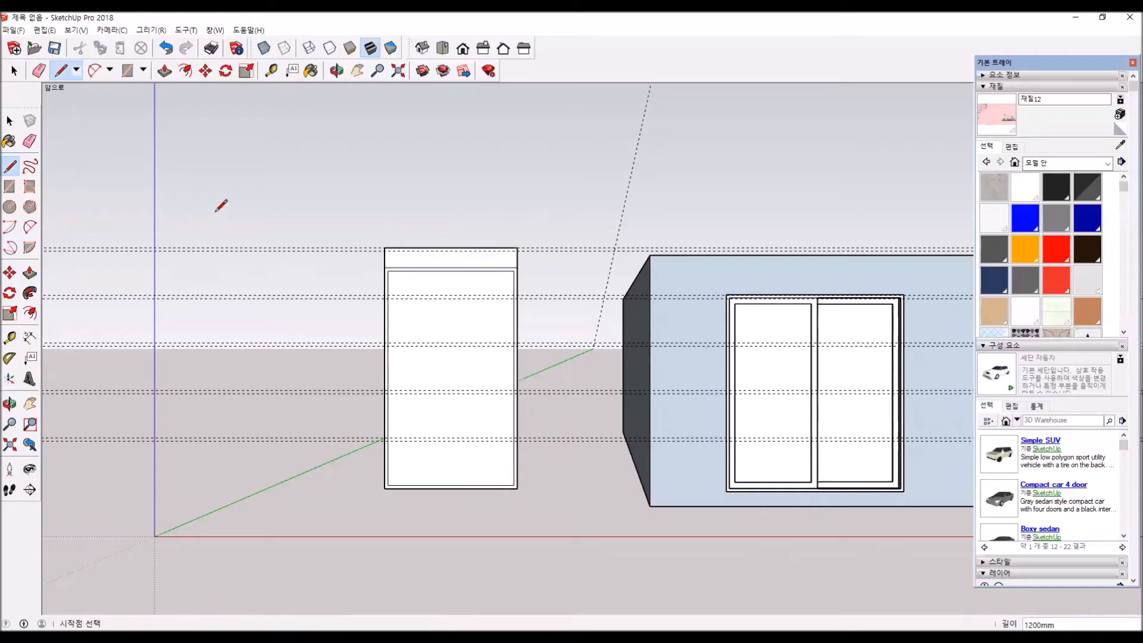
Draw pairs of lines along the guides between the frame's inner sides to outline the upper three shelves.
click(388, 296)
click(514, 296)
scroll(388, 297, up, 4)
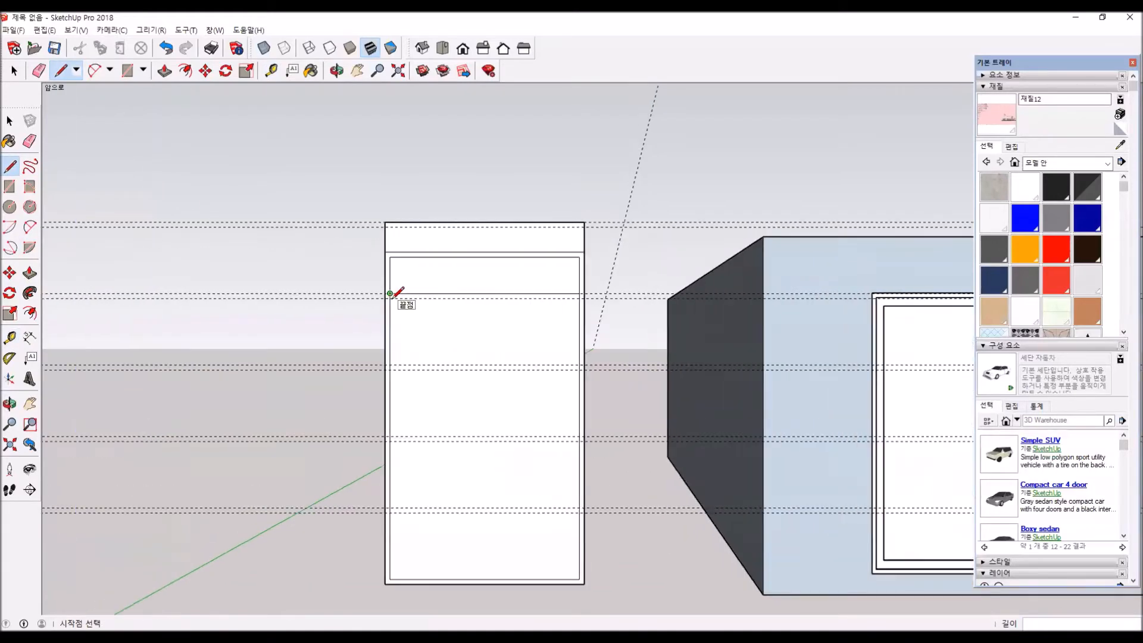
click(389, 298)
click(674, 298)
click(389, 399)
click(674, 399)
click(389, 405)
click(674, 406)
click(389, 506)
click(674, 505)
click(389, 513)
click(674, 513)
Draw the two lines of the lowest shelf along its guide pair inside the frame.
scroll(578, 556, down, 2)
shift+middle_drag(502, 564, 516, 440)
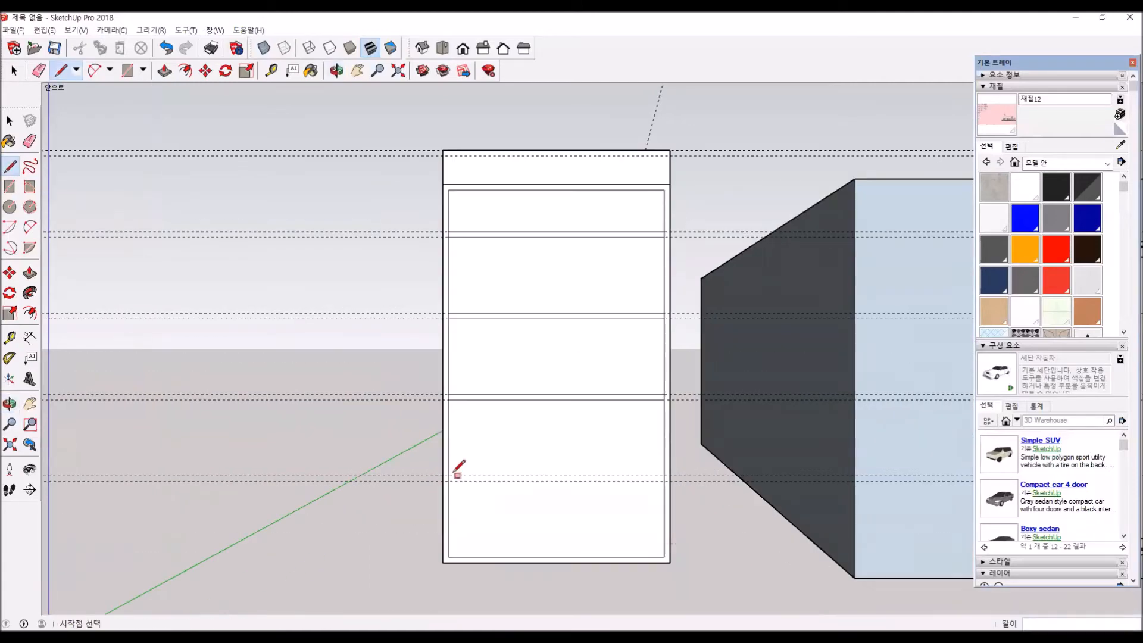
click(449, 476)
click(665, 476)
click(448, 481)
click(665, 481)
Draw the frame's new inner top line along the lower top guide and erase the old top border lines.
click(448, 156)
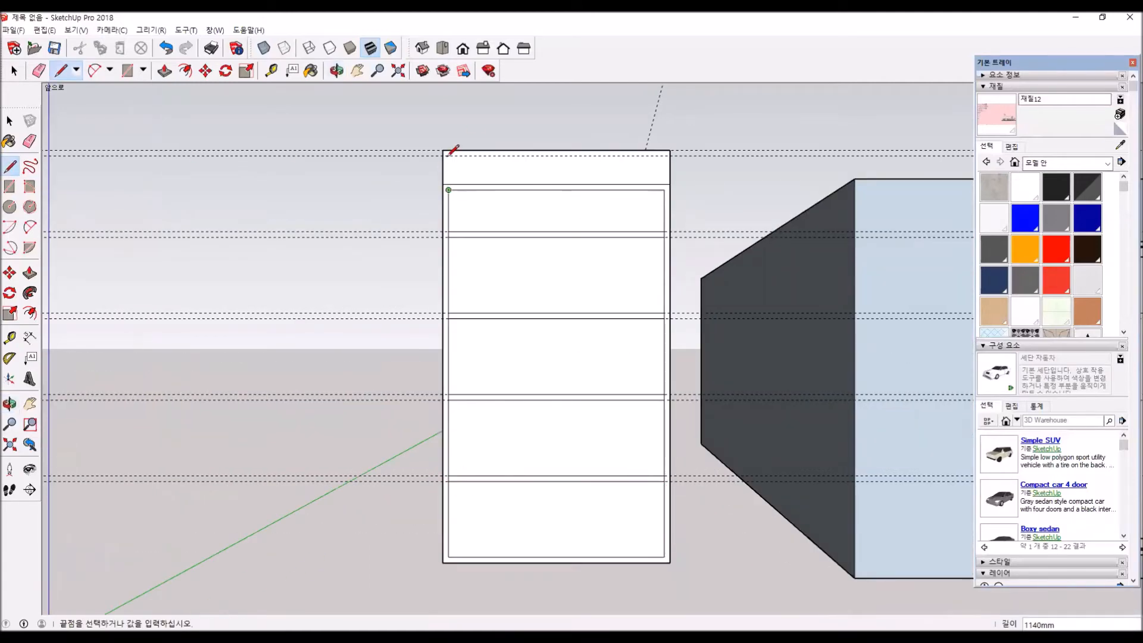
click(665, 156)
key(e)
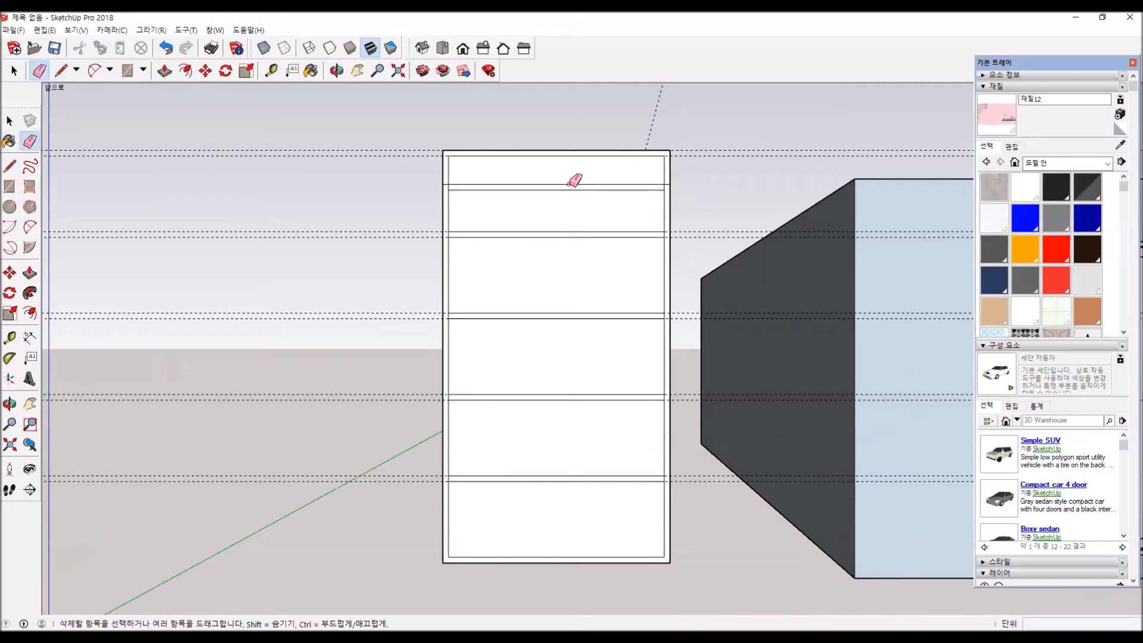
scroll(666, 206, up, 1)
scroll(667, 204, up, 2)
scroll(310, 185, down, 1)
Try vertical divider guides 580 mm from the inner side edge and 30 mm further across, and remove them.
key(t)
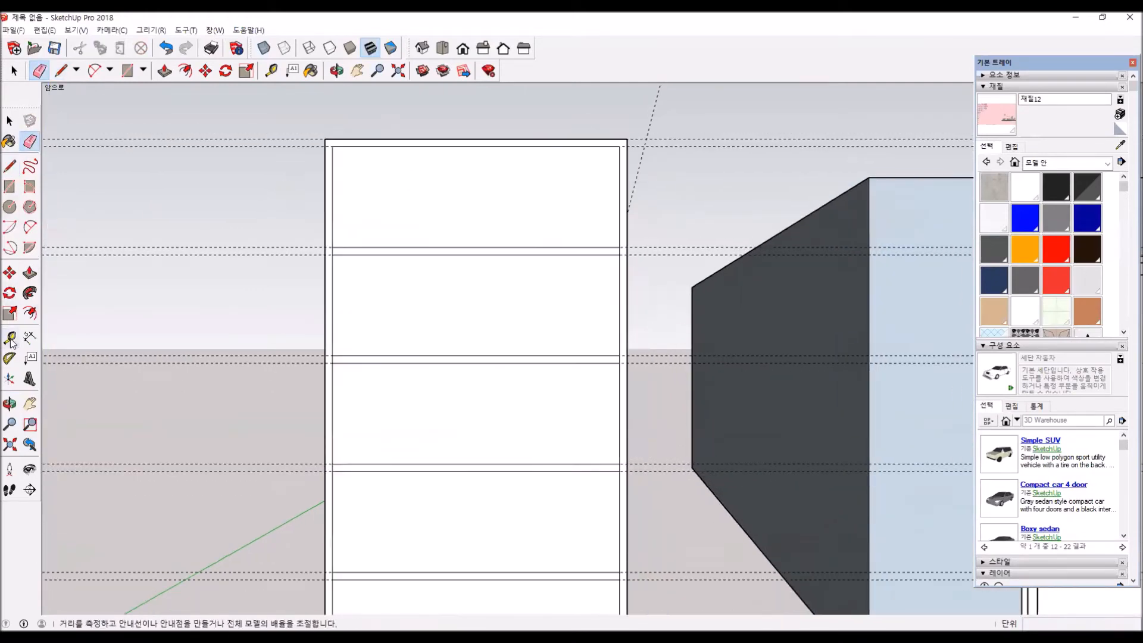
click(331, 305)
text(580)
key(Return)
click(478, 305)
text(30)
key(Return)
click(10, 167)
key(space)
click(490, 313)
click(478, 323)
key(Delete)
click(486, 323)
key(Delete)
Delete all the horizontal shelf guides.
scroll(588, 457, down, 1)
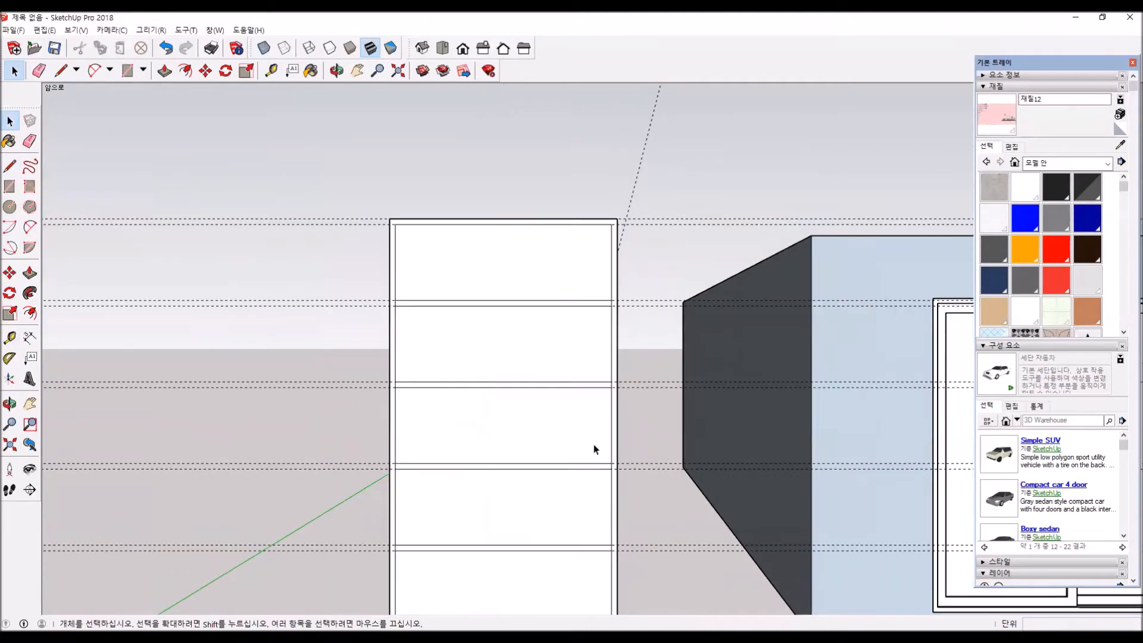
drag(349, 572, 175, 173)
key(Delete)
Delete the faces filling the bookshelf's openings so only the frame and shelf strips remain.
scroll(485, 305, down, 2)
middle_drag(460, 355, 434, 259)
scroll(434, 259, up, 4)
click(448, 260)
key(Delete)
click(486, 333)
key(Delete)
click(506, 411)
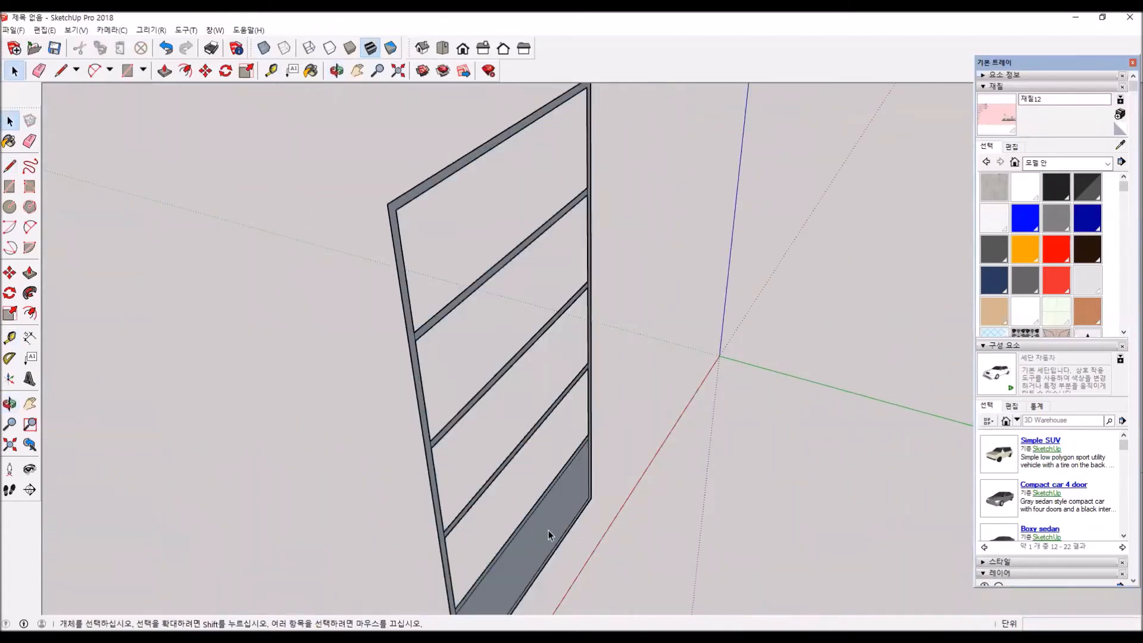
click(548, 531)
key(Delete)
Push/Pull the bookshelf frame 200 mm to give it depth.
key(p)
click(394, 212)
text(200)
key(Return)
Push/Pull the four shelf strips to the same depth as the frame.
click(518, 250)
click(634, 174)
click(554, 323)
click(631, 262)
click(548, 412)
click(629, 352)
click(551, 488)
click(624, 511)
Draw rectangles over the front edges of the four shelves, from one inner side of the frame to the other.
middle_drag(616, 519, 946, 458)
key(r)
click(500, 212)
click(690, 323)
click(505, 314)
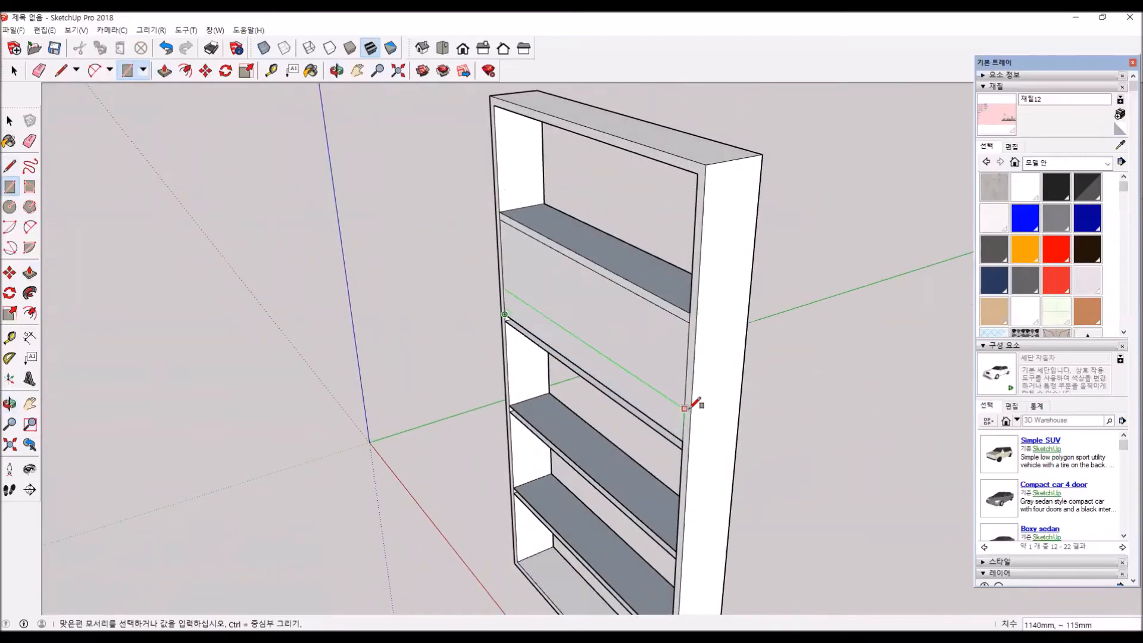
click(683, 449)
click(511, 407)
click(676, 558)
middle_drag(713, 410, 729, 357)
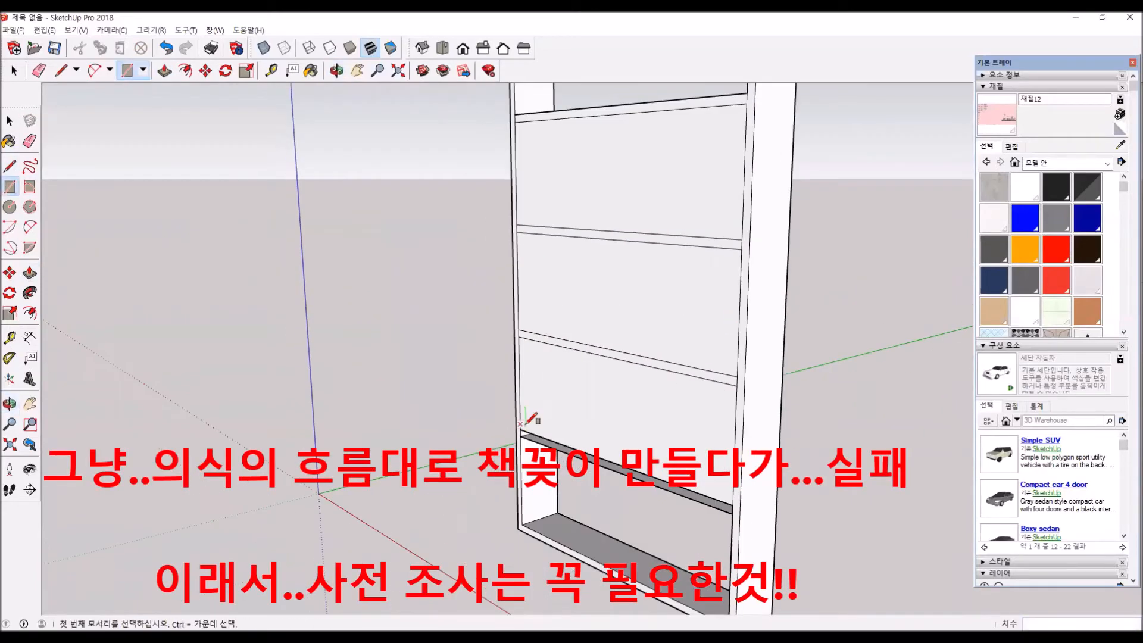
click(521, 431)
click(734, 512)
Delete the extra faces covering the front openings between the shelves.
key(space)
click(628, 529)
key(Delete)
click(635, 414)
key(Delete)
mouse_move(648, 301)
shift+middle_down()
mouse_move(644, 523)
mouse_move(620, 413)
shift+middle_up()
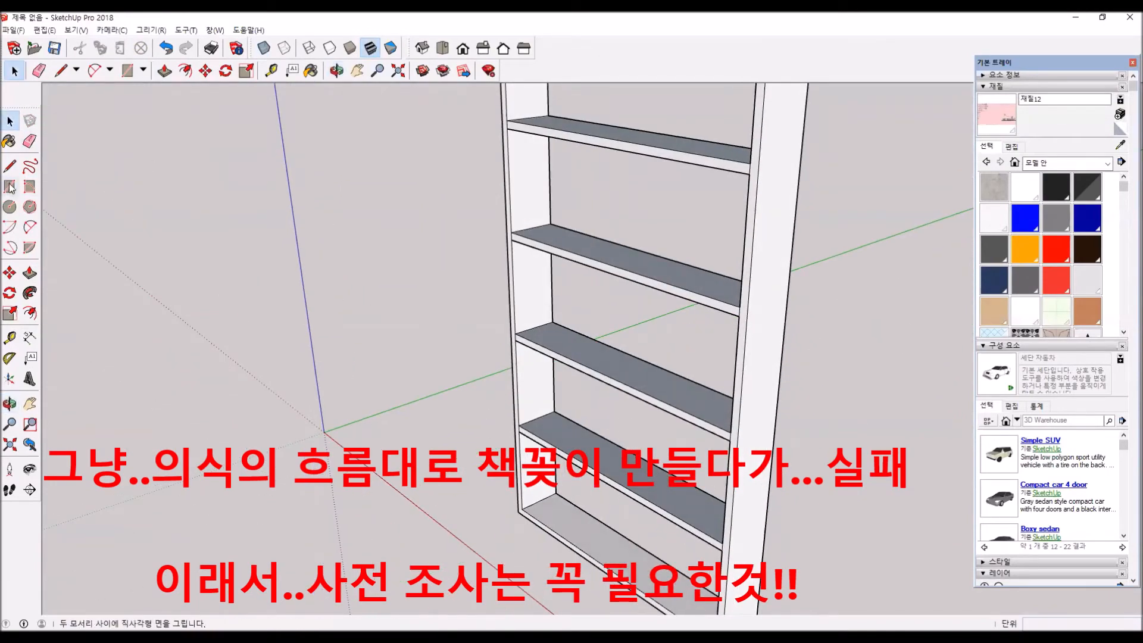
Draw a small rectangle across a shelf and Push/Pull it up to the shelf above as a vertical divider.
click(10, 187)
scroll(615, 348, up, 2)
click(607, 345)
click(547, 360)
click(30, 272)
click(577, 353)
click(589, 234)
scroll(565, 286, down, 3)
key(r)
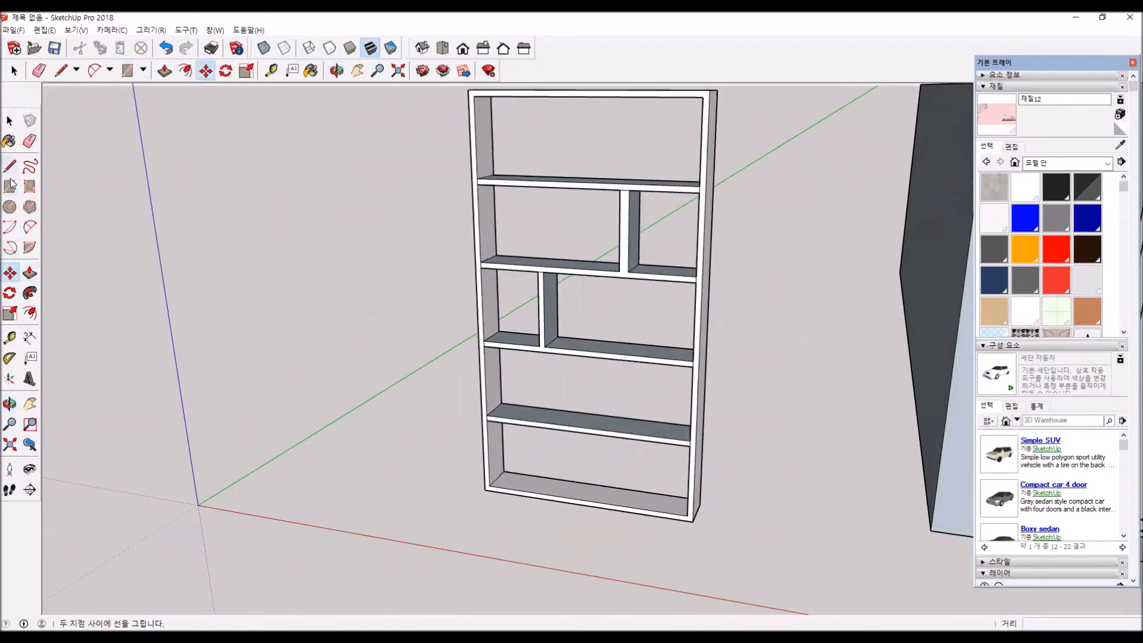
click(10, 186)
middle_drag(659, 378, 689, 110)
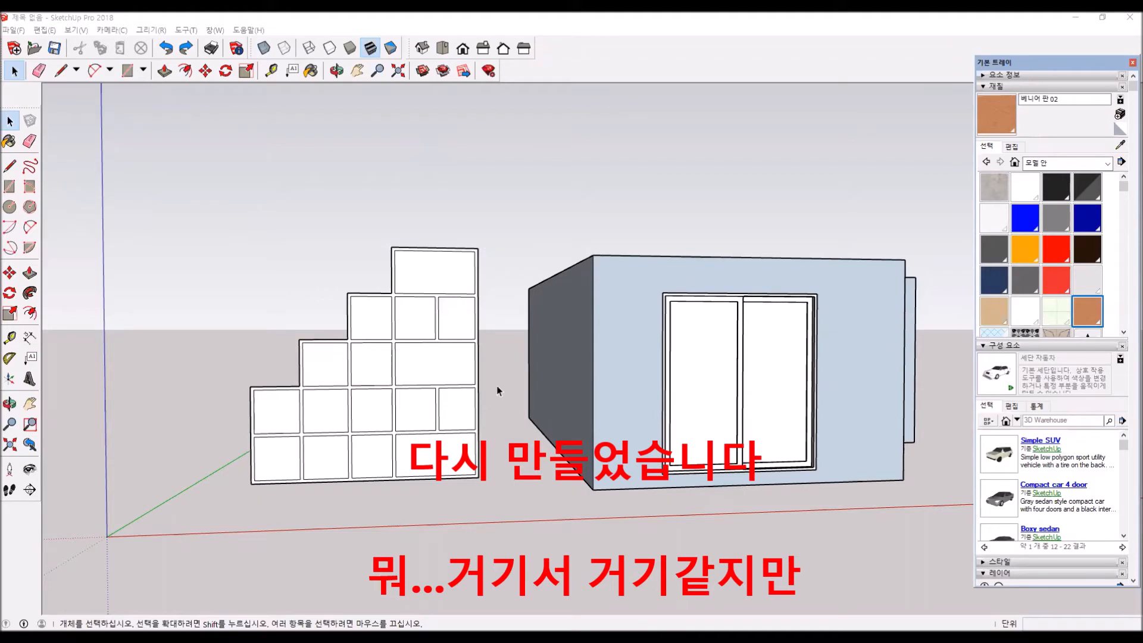
Delete the faces filling the compartments in the upper three rows of the stepped bookshelf.
middle_drag(497, 385, 460, 406)
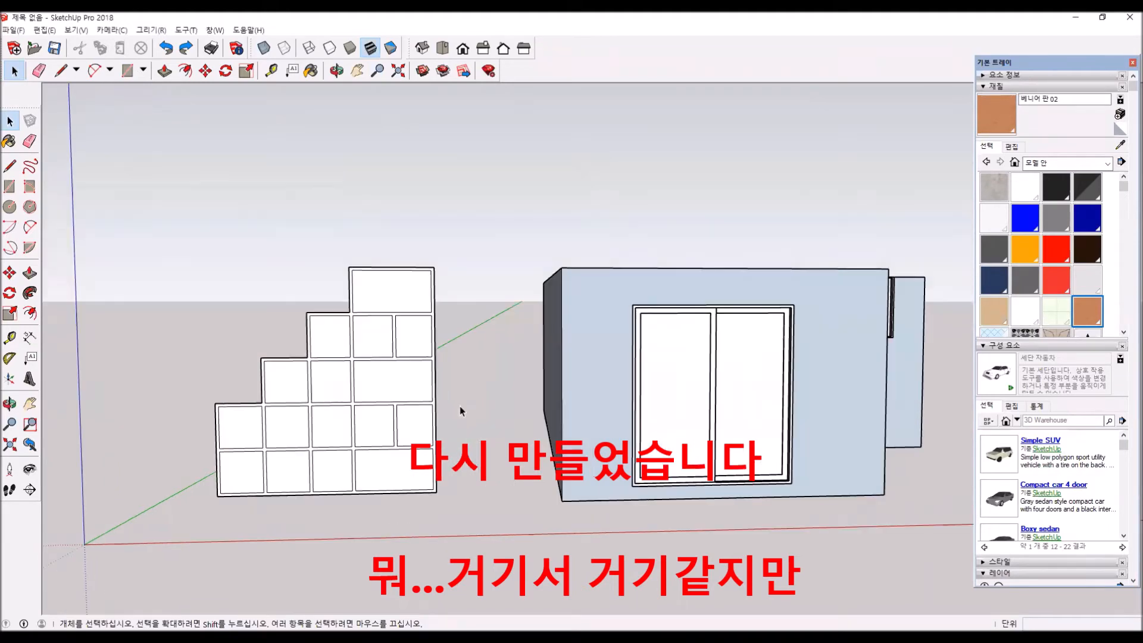
middle_drag(488, 396, 524, 371)
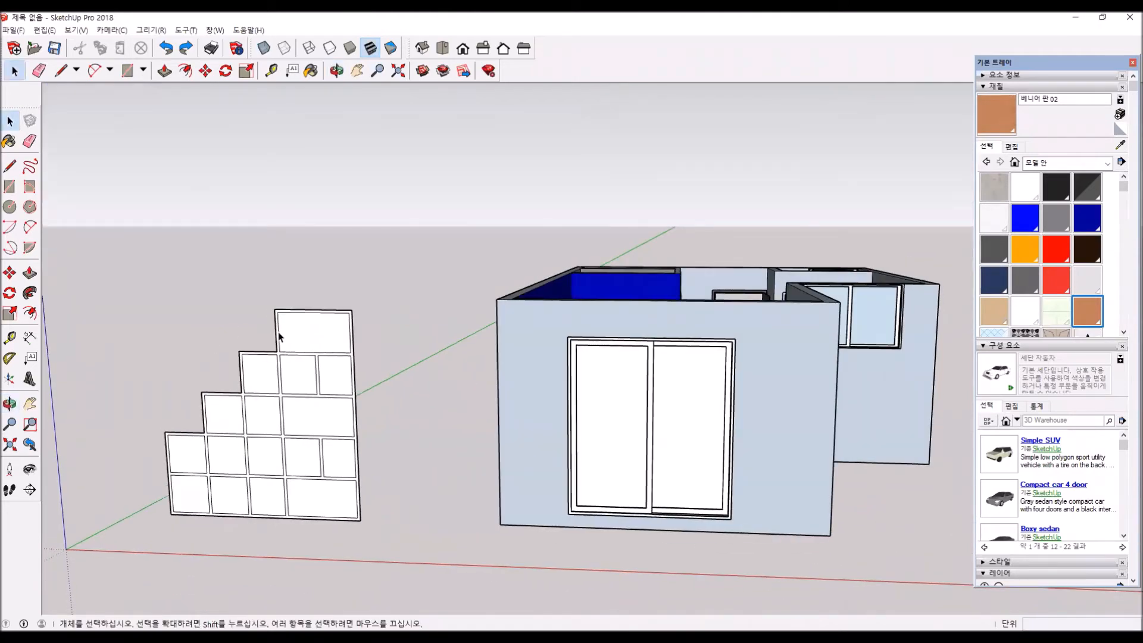
scroll(228, 429, up, 2)
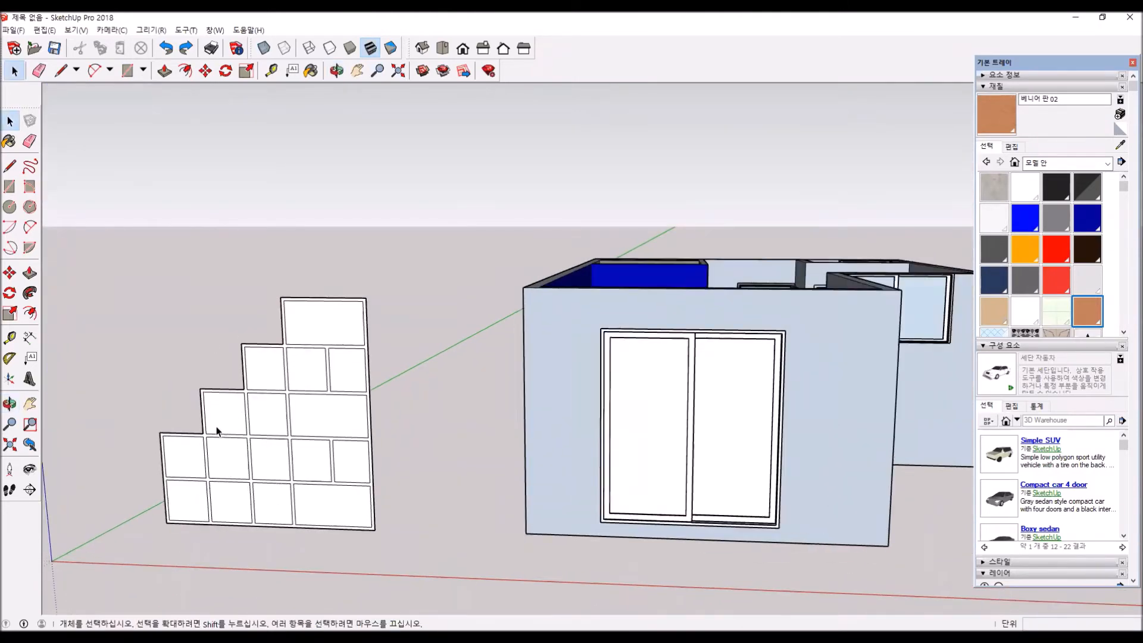
click(262, 413)
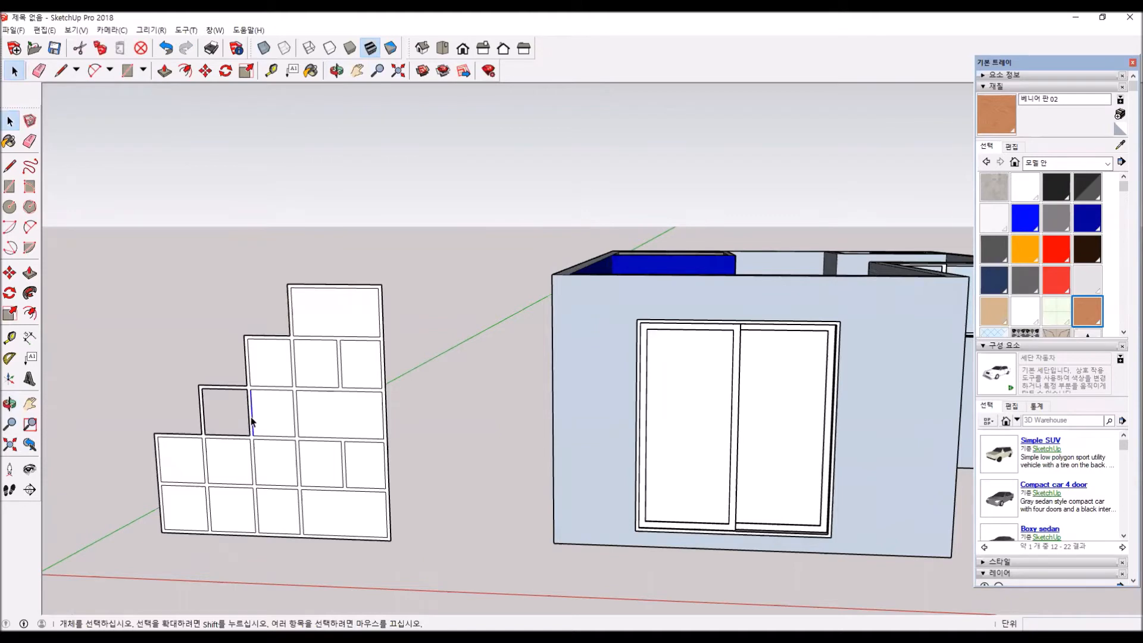
key(Delete)
click(318, 425)
key(Delete)
click(274, 356)
key(Delete)
click(328, 363)
key(Delete)
click(365, 363)
key(Delete)
click(352, 318)
key(Delete)
Delete the faces filling the compartments in the lower two rows of the stepped bookshelf.
click(362, 476)
key(Delete)
click(313, 466)
key(Delete)
click(339, 515)
key(Delete)
click(281, 508)
click(274, 469)
key(Delete)
click(214, 467)
key(Delete)
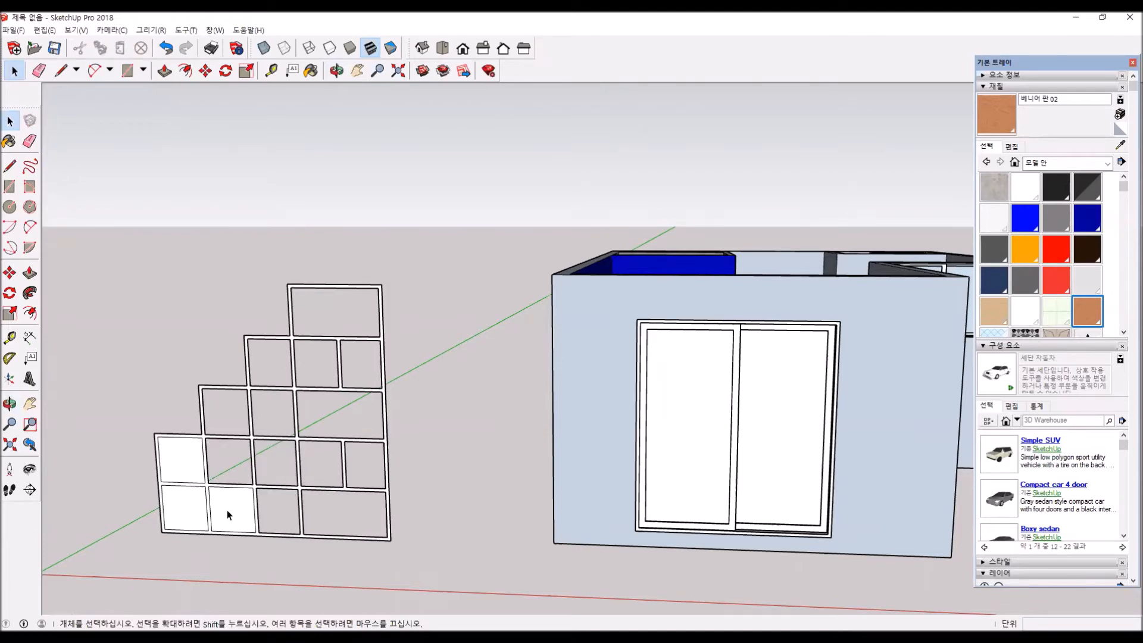
Undo the compartment face deletions across all rows of the stepped bookshelf.
key(ctrl+z)
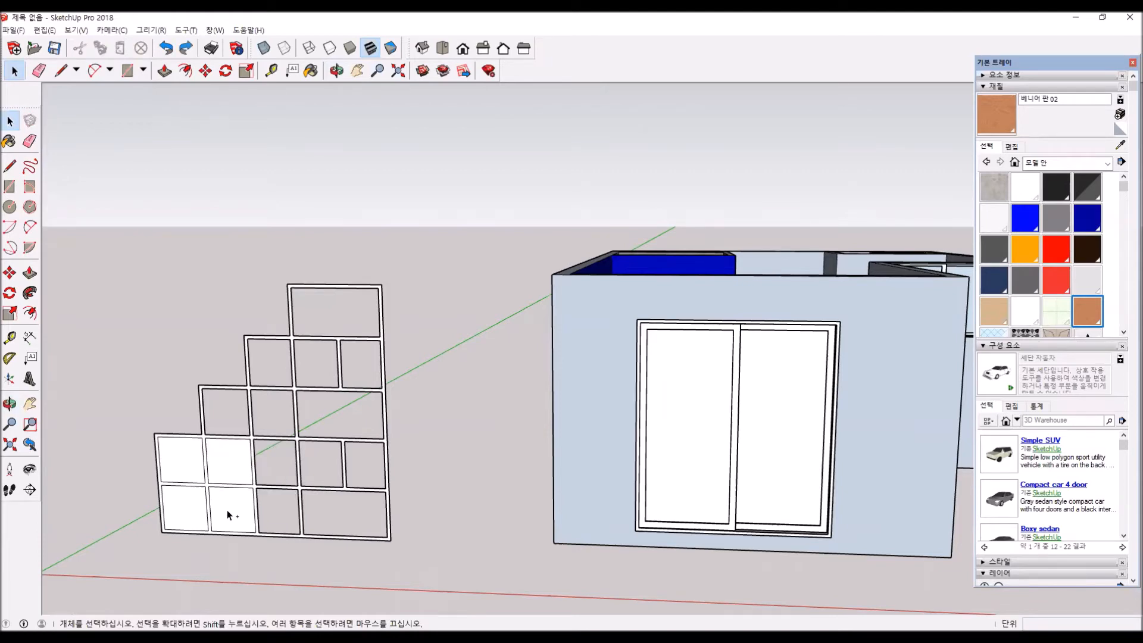
key(ctrl+z)
key(ctrl+z)
key(ctrl+z)
key(ctrl+z)
key(ctrl+z)
key(ctrl+z)
key(ctrl+z)
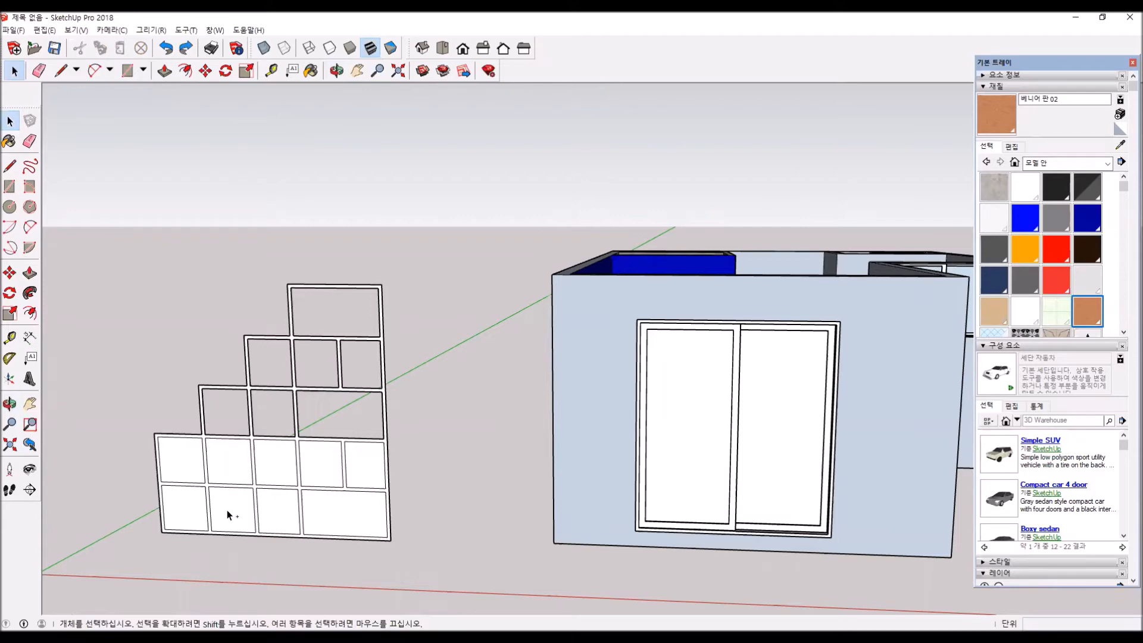
key(ctrl+z)
key(ctrl+z)
key(ctrl+z)
key(ctrl+z)
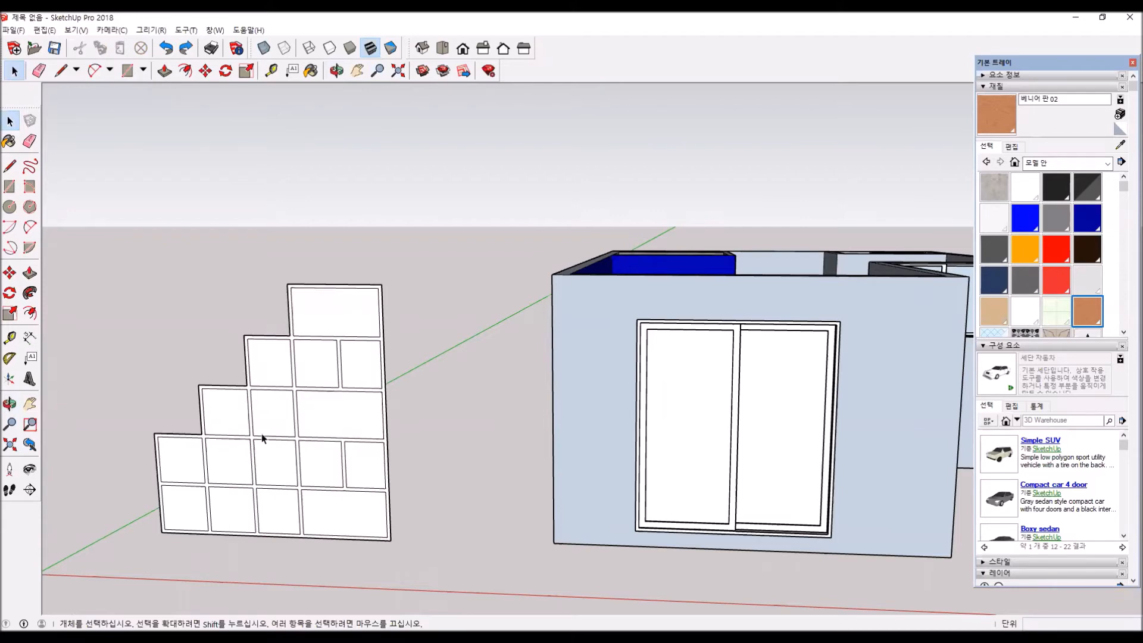
Open the bookshelf's compartments by deleting their faces, keeping the second in each of rows two to four, the fourth row's last and the wide bottom one.
click(273, 472)
key(Delete)
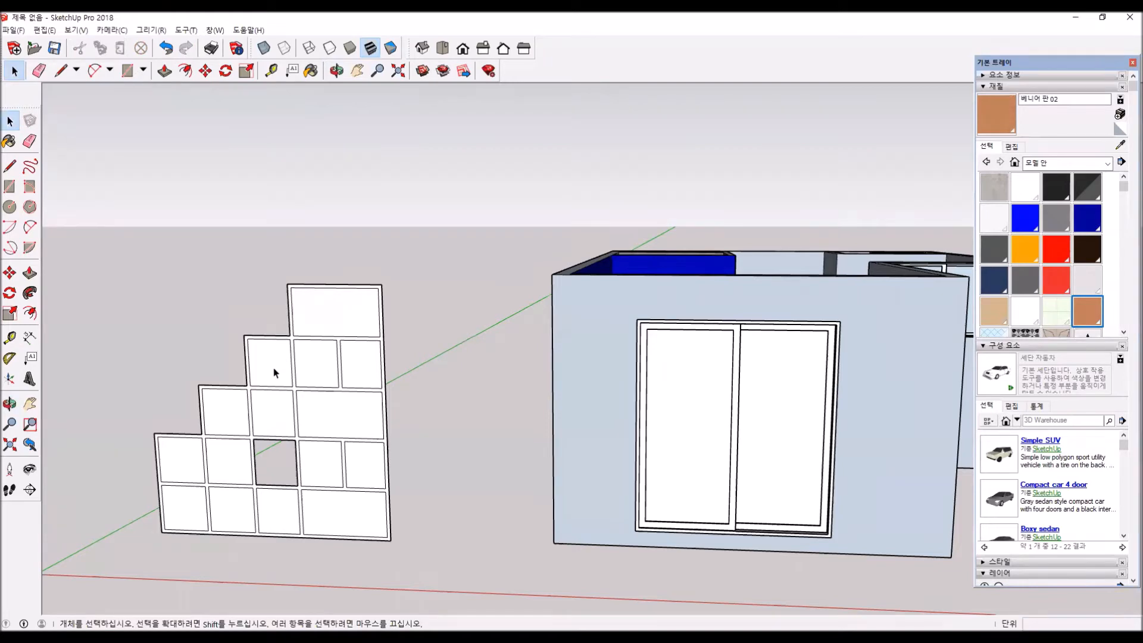
click(275, 366)
key(Delete)
click(273, 513)
key(Delete)
click(220, 454)
click(237, 403)
key(Delete)
click(347, 421)
key(Delete)
click(360, 359)
key(Delete)
click(319, 471)
key(Delete)
click(175, 516)
key(Delete)
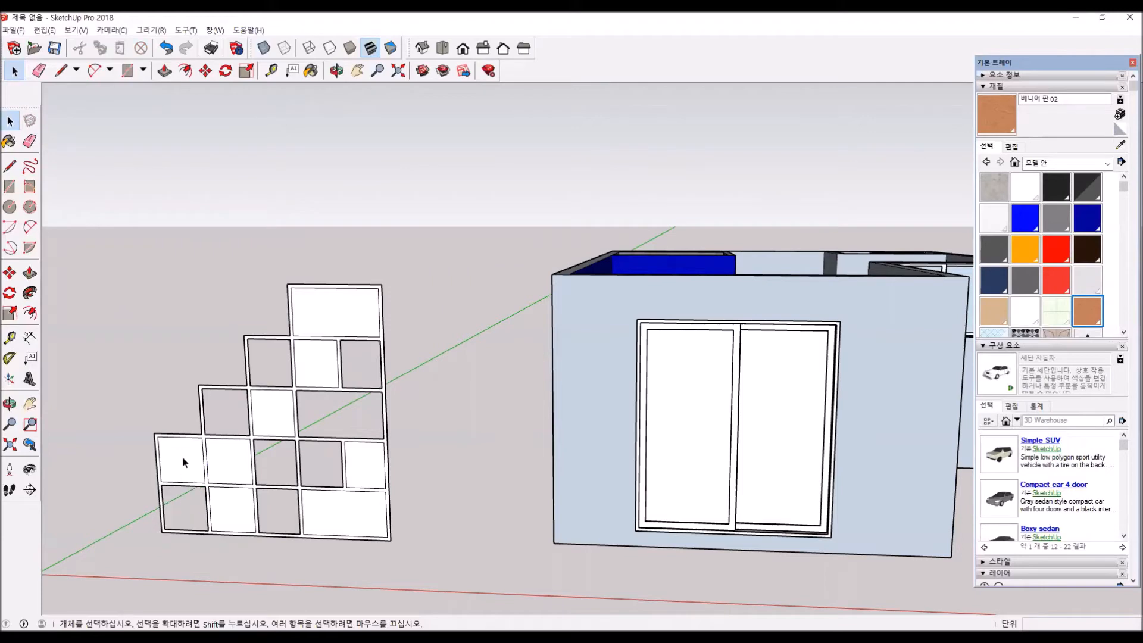
click(185, 462)
key(Delete)
click(355, 313)
key(Delete)
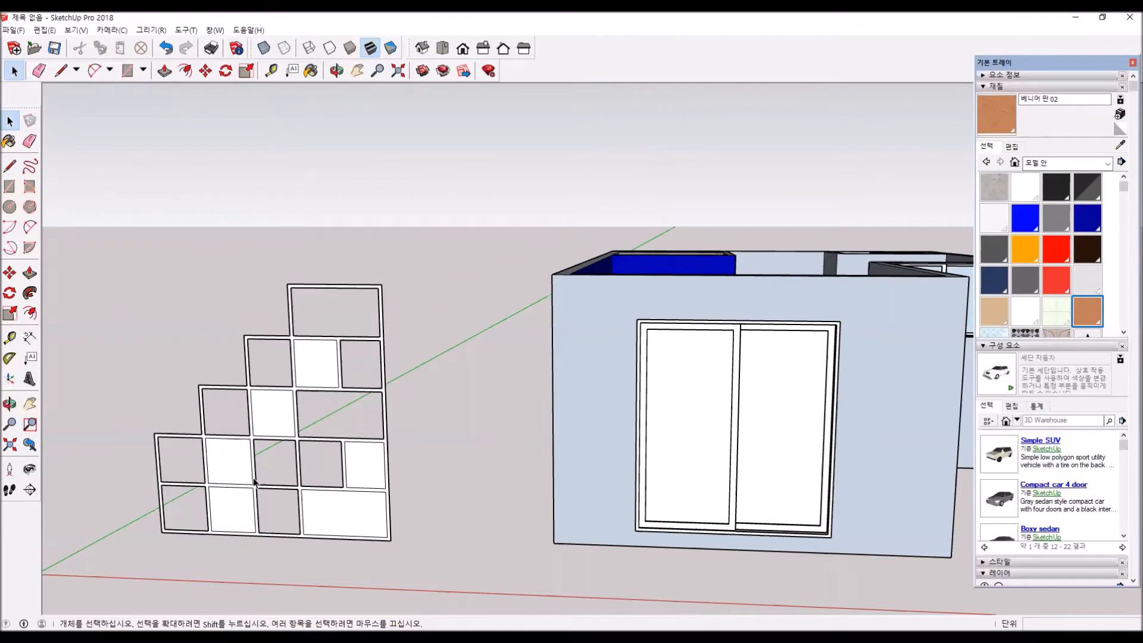
Make the bookshelf's stepped frame face a group, separate from the remaining compartment faces.
middle_drag(404, 472, 222, 350)
scroll(225, 335, up, 1)
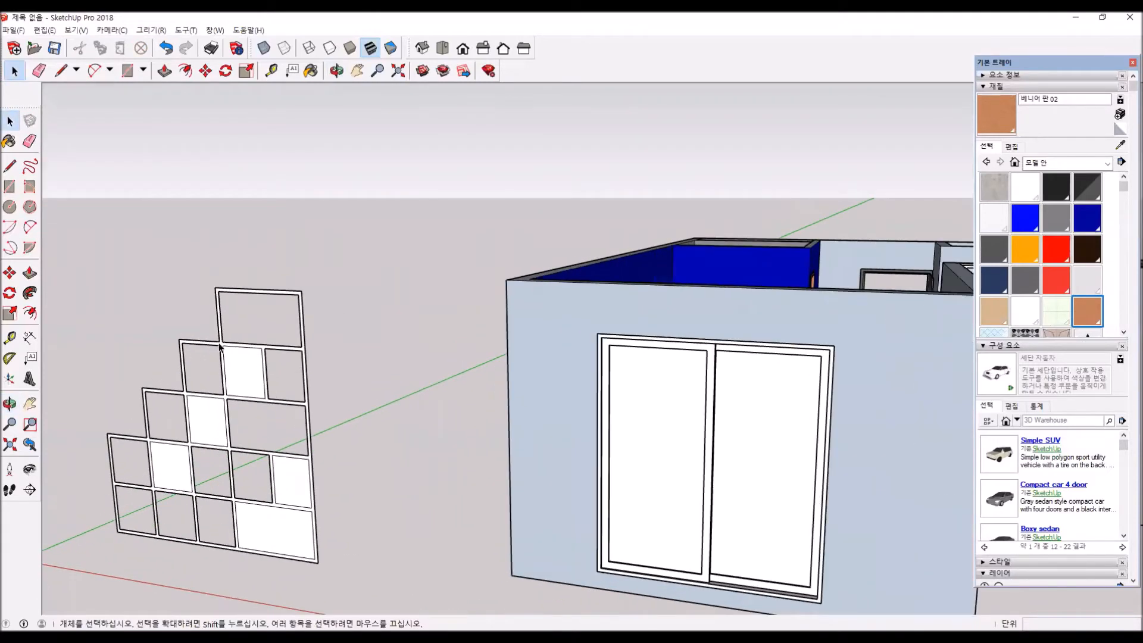
click(220, 344)
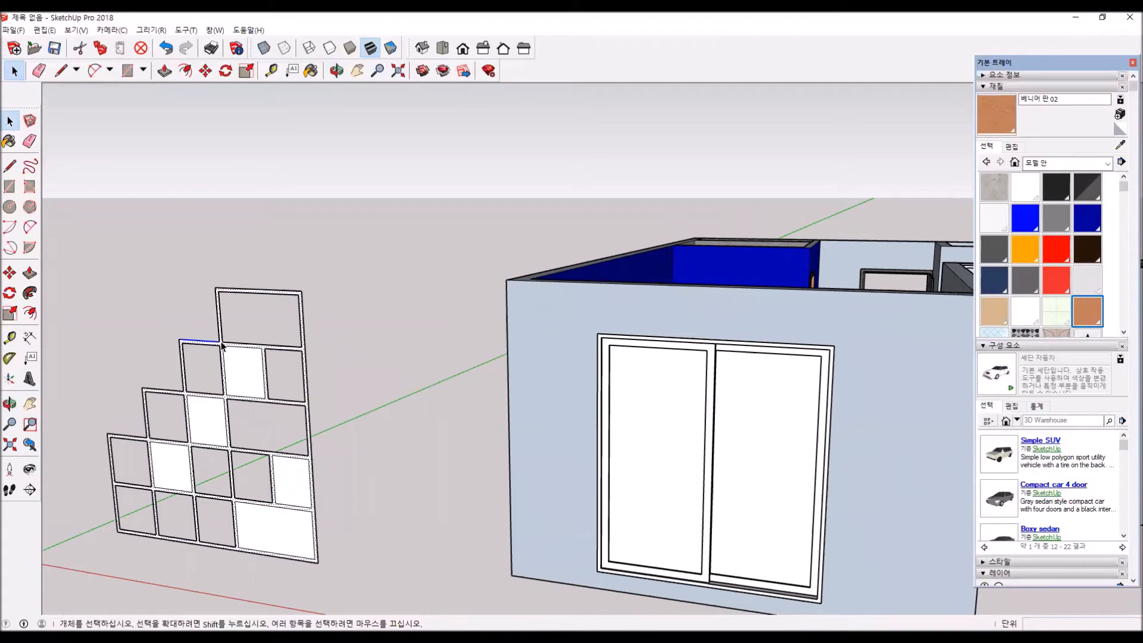
right_click(221, 348)
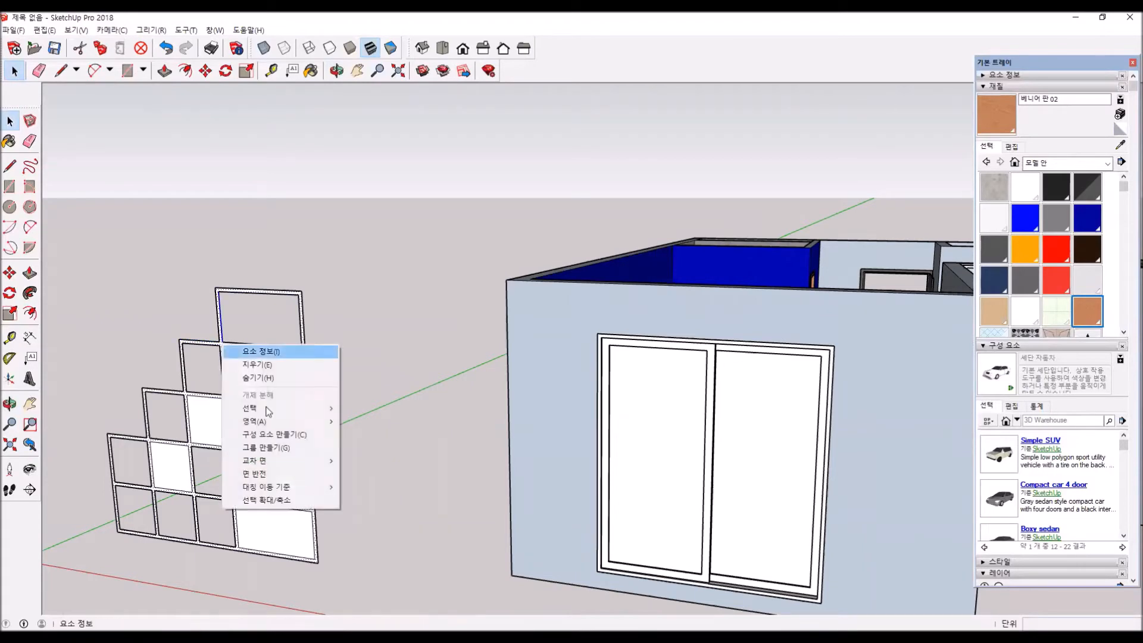
click(274, 461)
click(333, 430)
Open the frame group for editing and Push/Pull the frame face to a depth of 200 mm.
middle_drag(380, 439, 65, 587)
scroll(221, 253, up, 5)
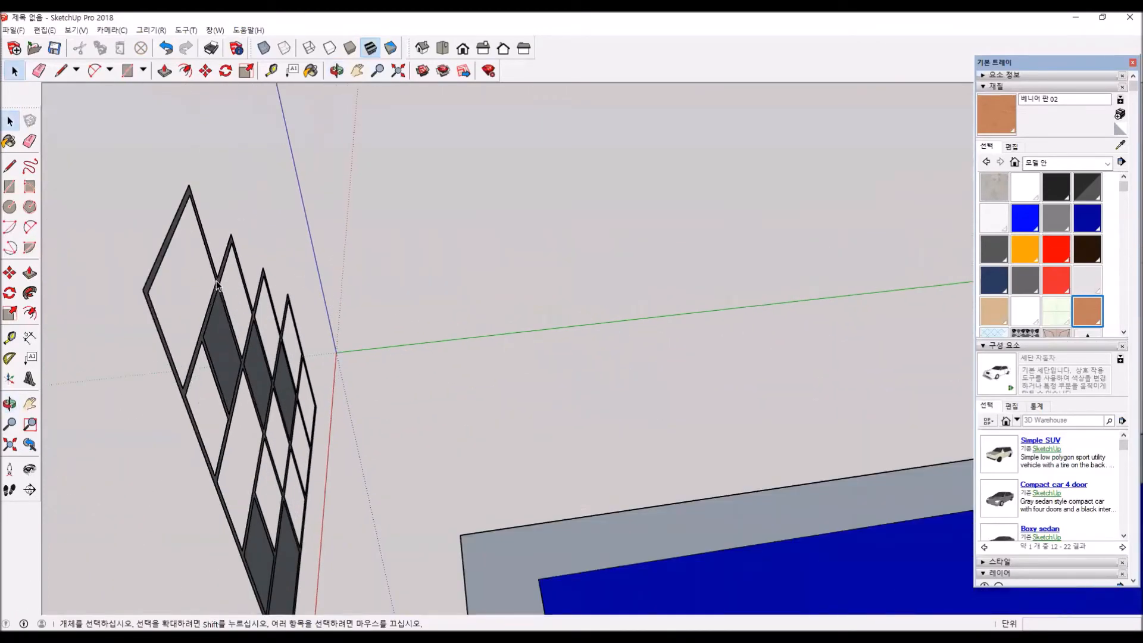
double_click(218, 286)
click(30, 272)
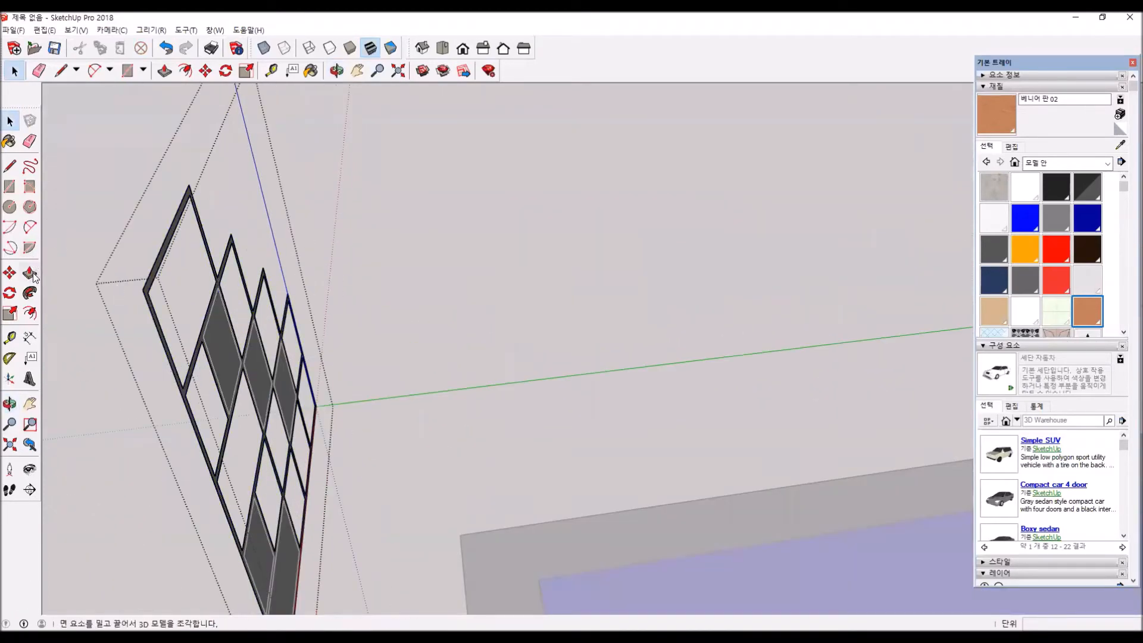
double_click(189, 220)
text(200)
key(Return)
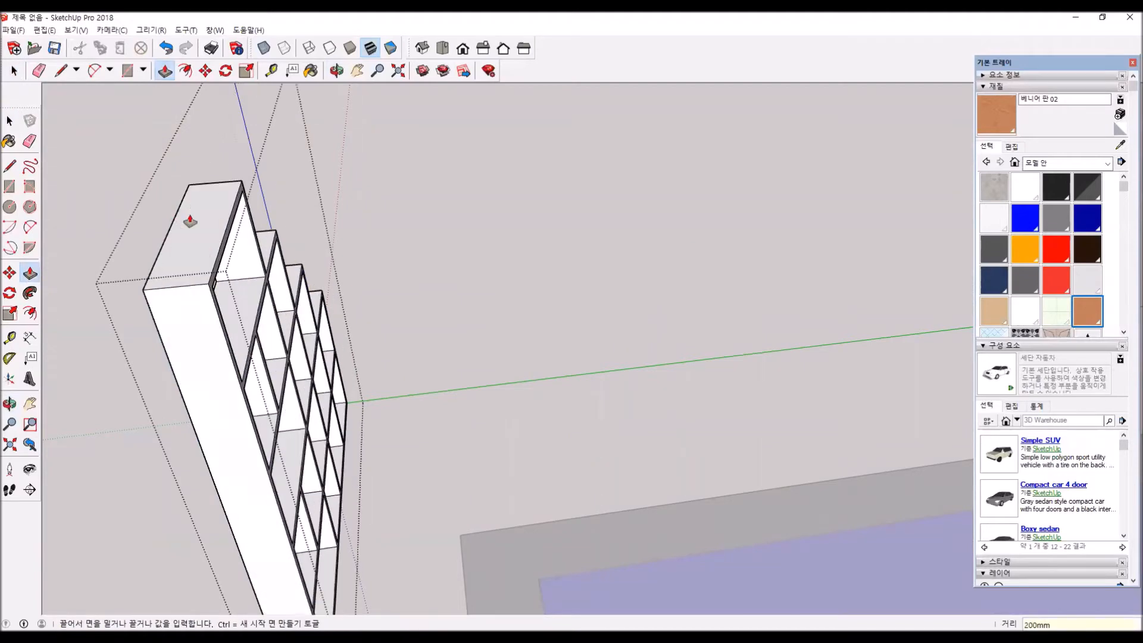
Close the frame group and combine the extruded frame and the remaining compartment faces into one group.
click(10, 122)
click(95, 205)
middle_drag(271, 374, 394, 420)
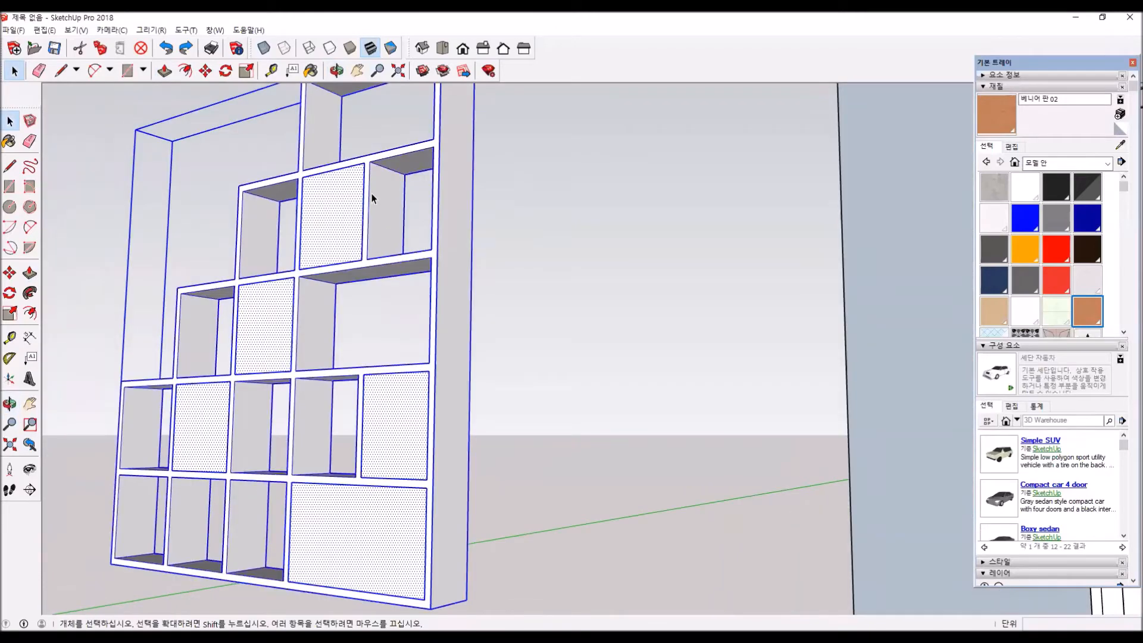
right_click(332, 215)
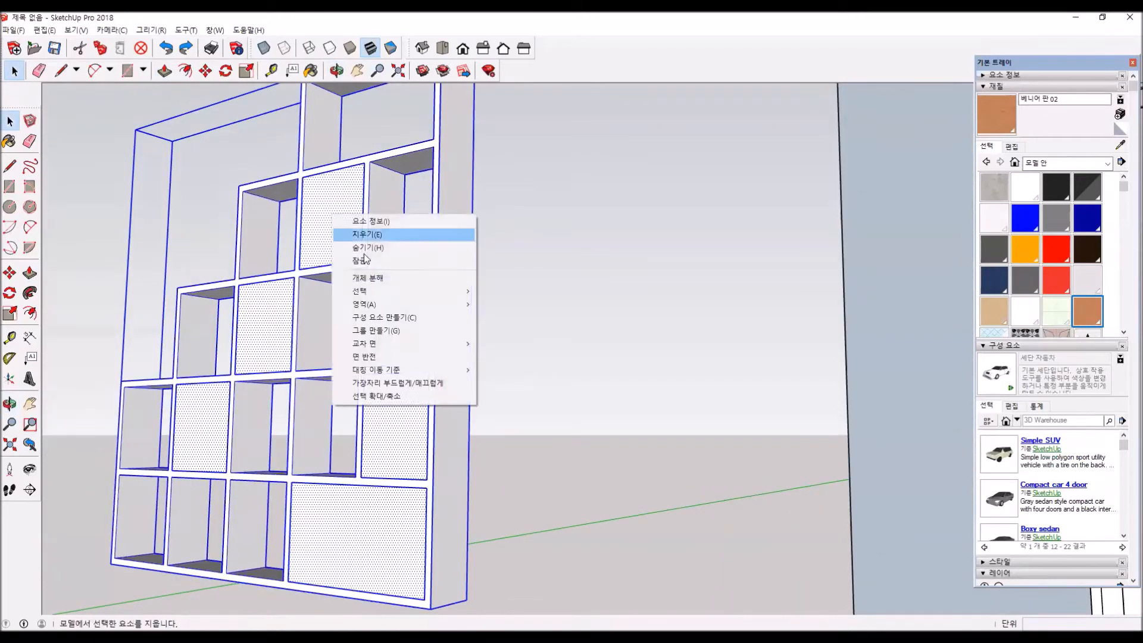
click(401, 330)
Flip the whole bookshelf group along the group's green axis.
right_click(407, 421)
mouse_move(467, 581)
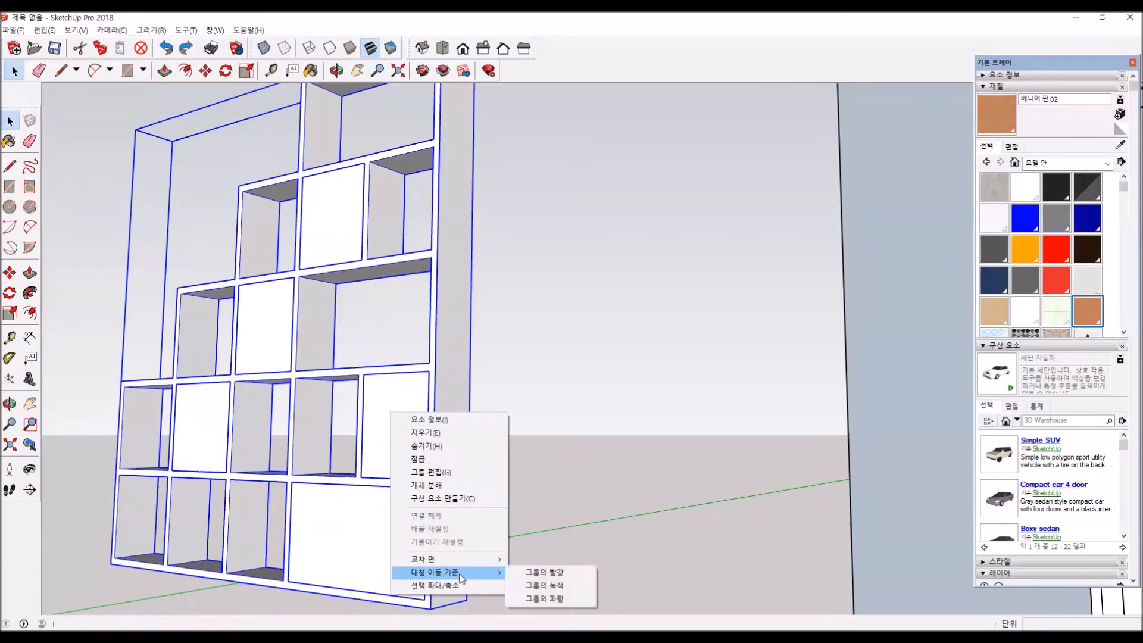
click(548, 586)
click(505, 280)
scroll(505, 281, down, 1)
click(461, 347)
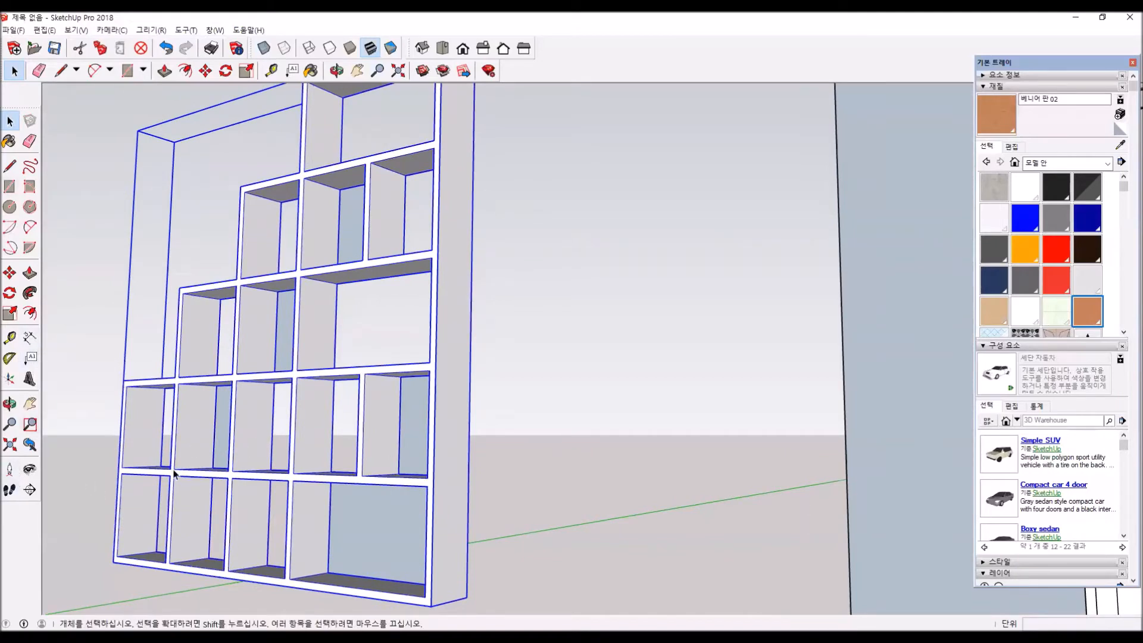
right_click(423, 402)
mouse_move(500, 560)
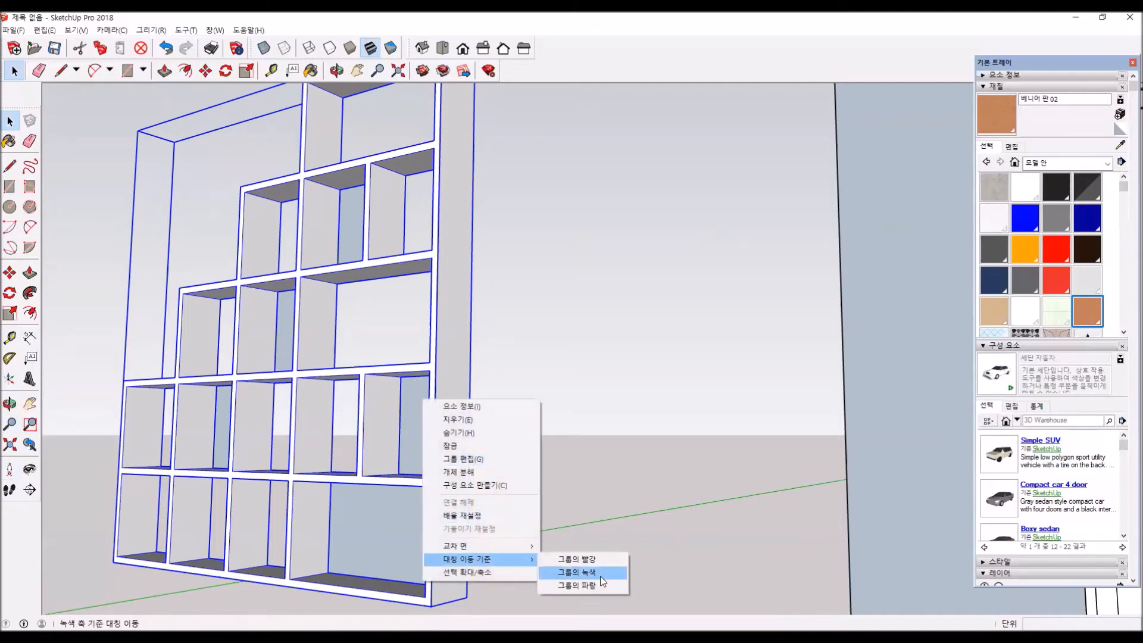
click(576, 572)
scroll(463, 292, down, 5)
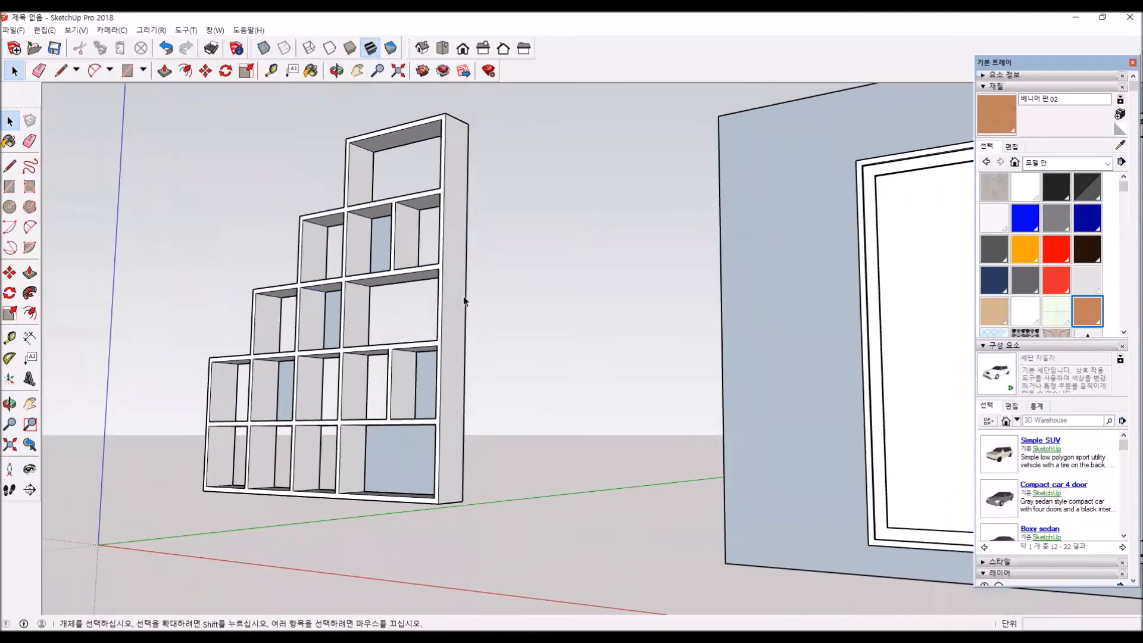
Move the bookshelf group into the apartment, with its tall side against the end of the wall beside the interior window.
middle_drag(464, 301, 428, 337)
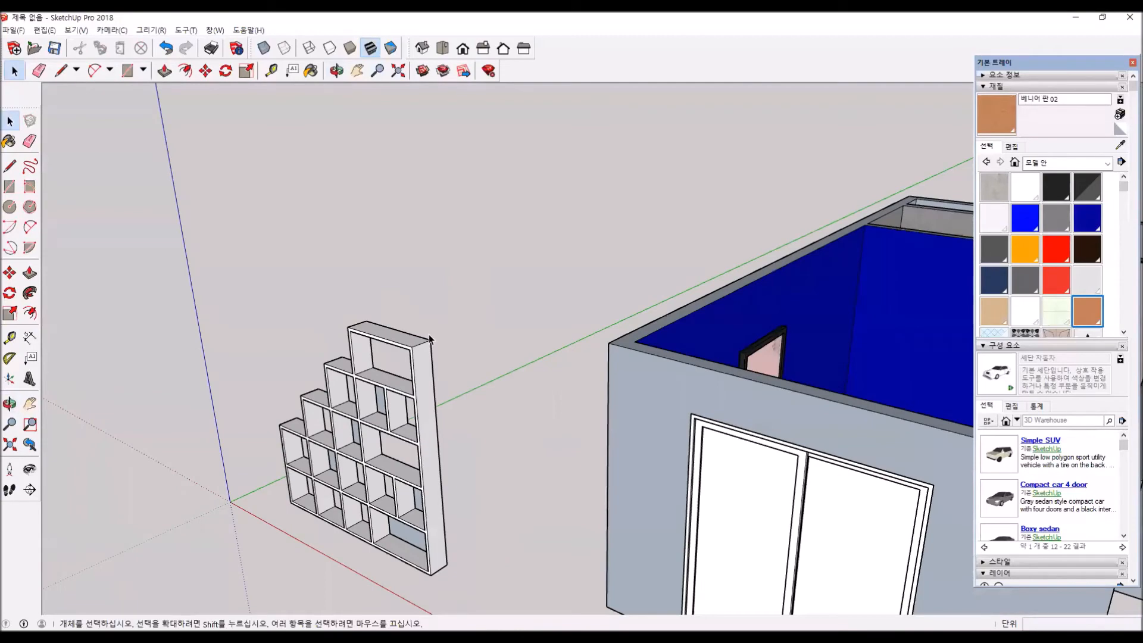
click(427, 372)
click(10, 272)
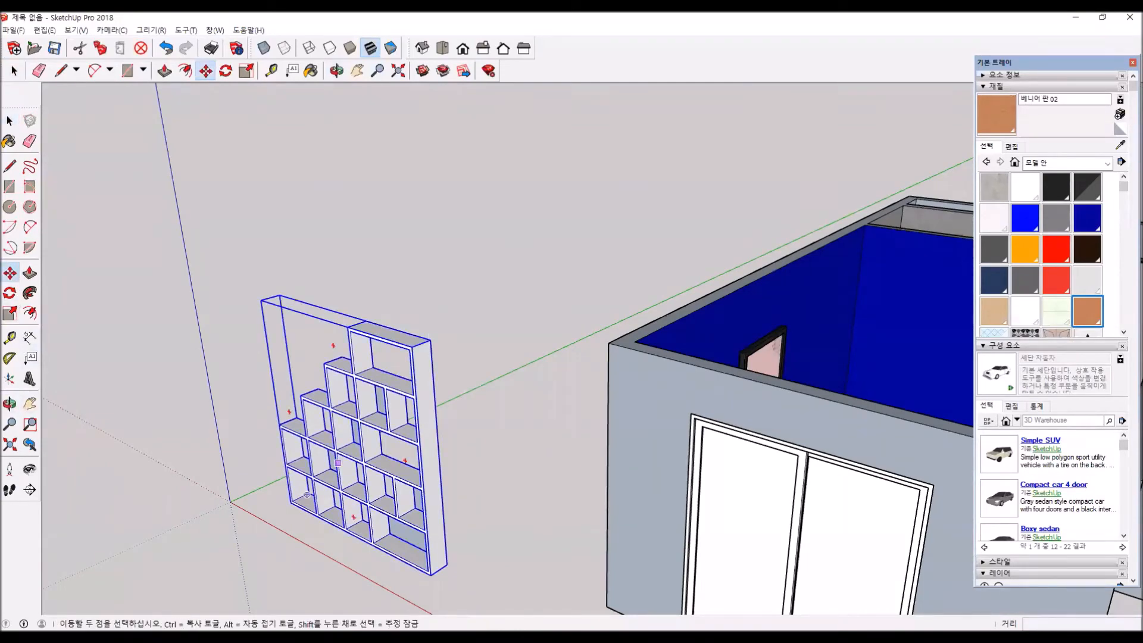
middle_drag(467, 539, 37, 491)
scroll(262, 534, up, 1)
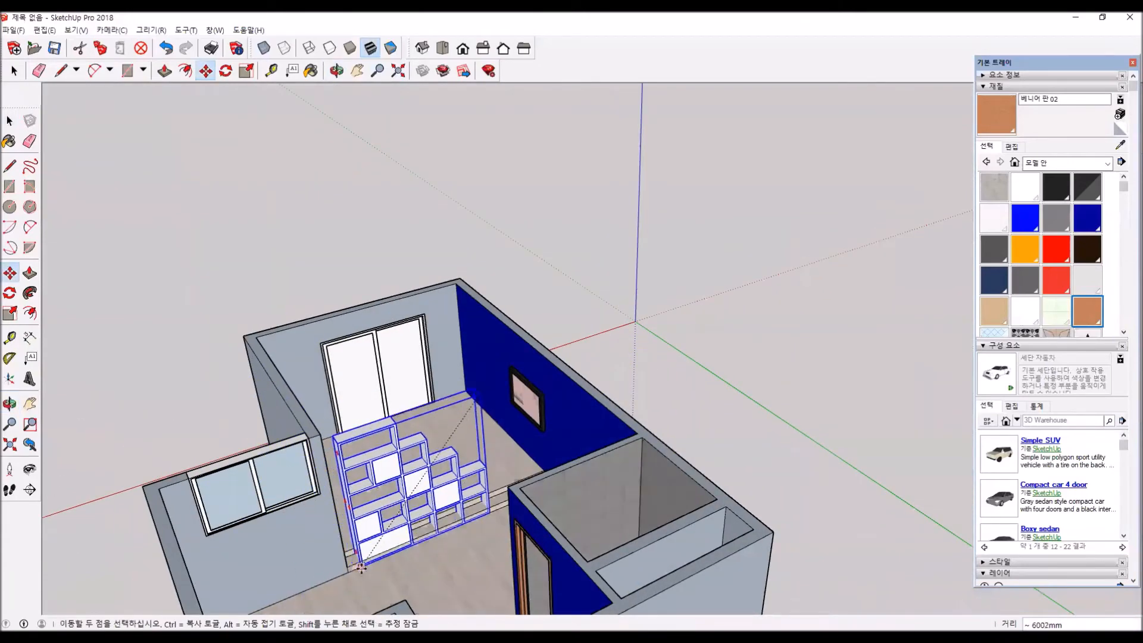
click(348, 566)
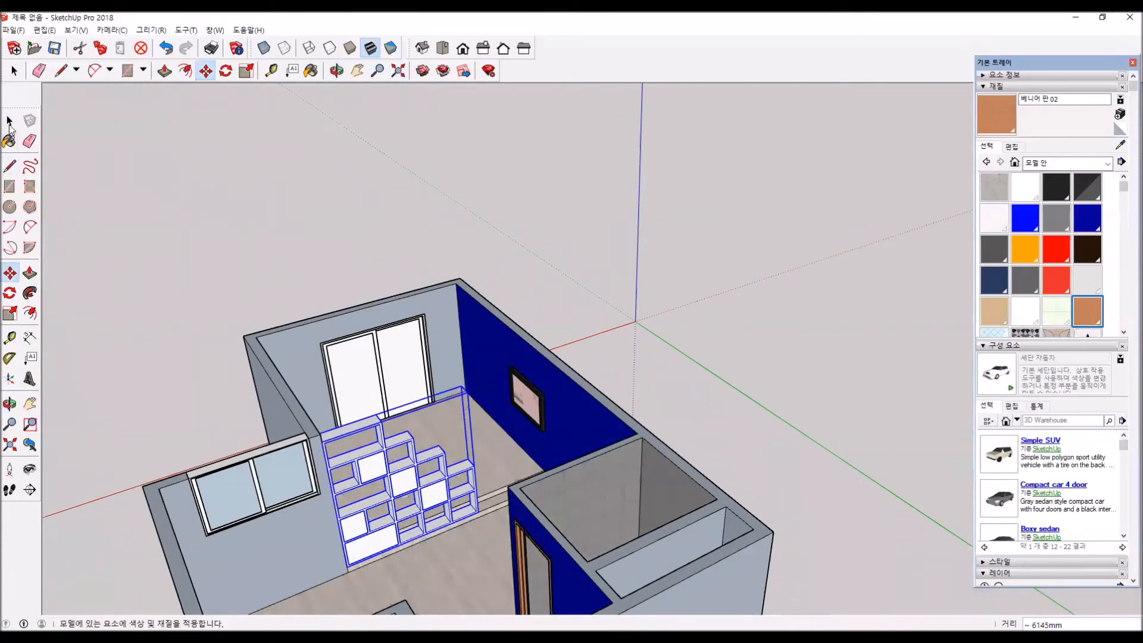
key(space)
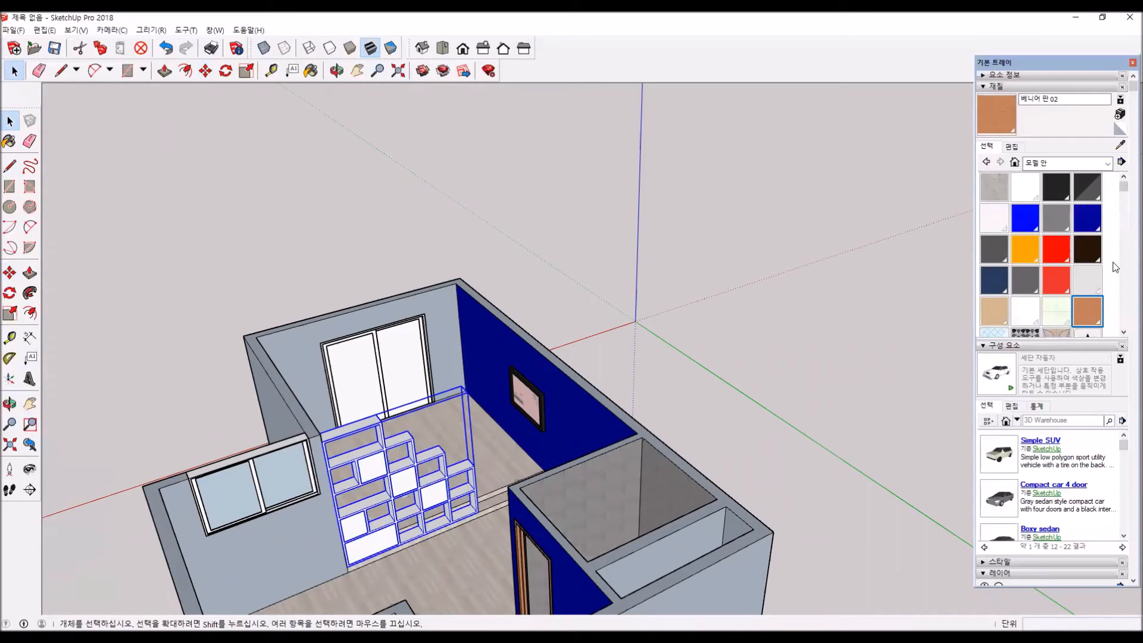
Paint the whole bookshelf with the wood veneer material 베니어 판 02.
click(1091, 315)
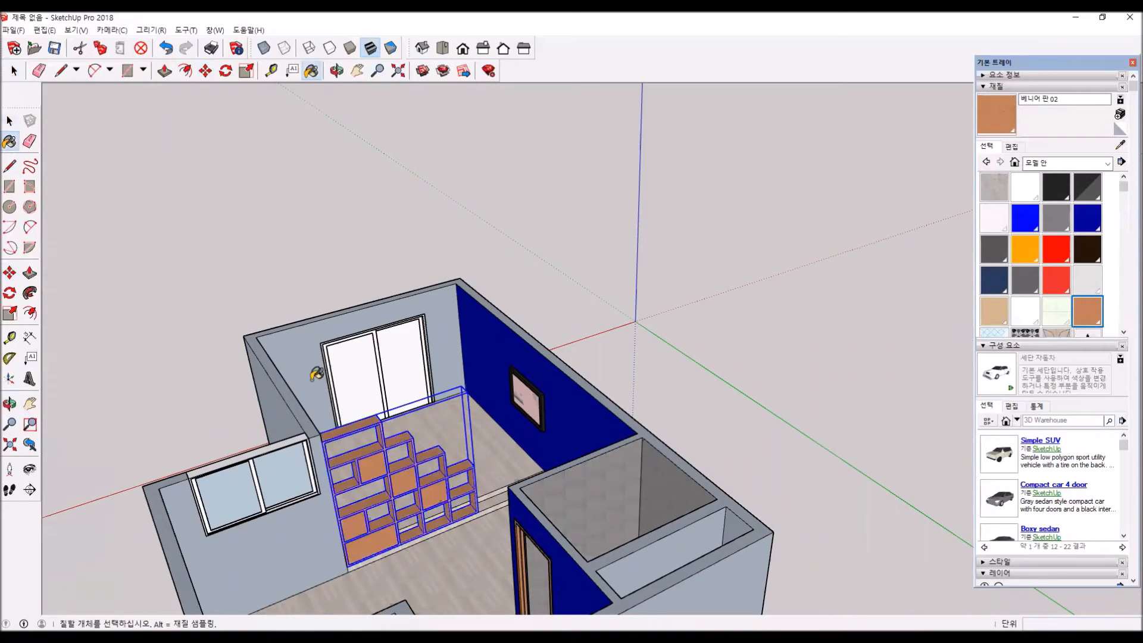
click(10, 122)
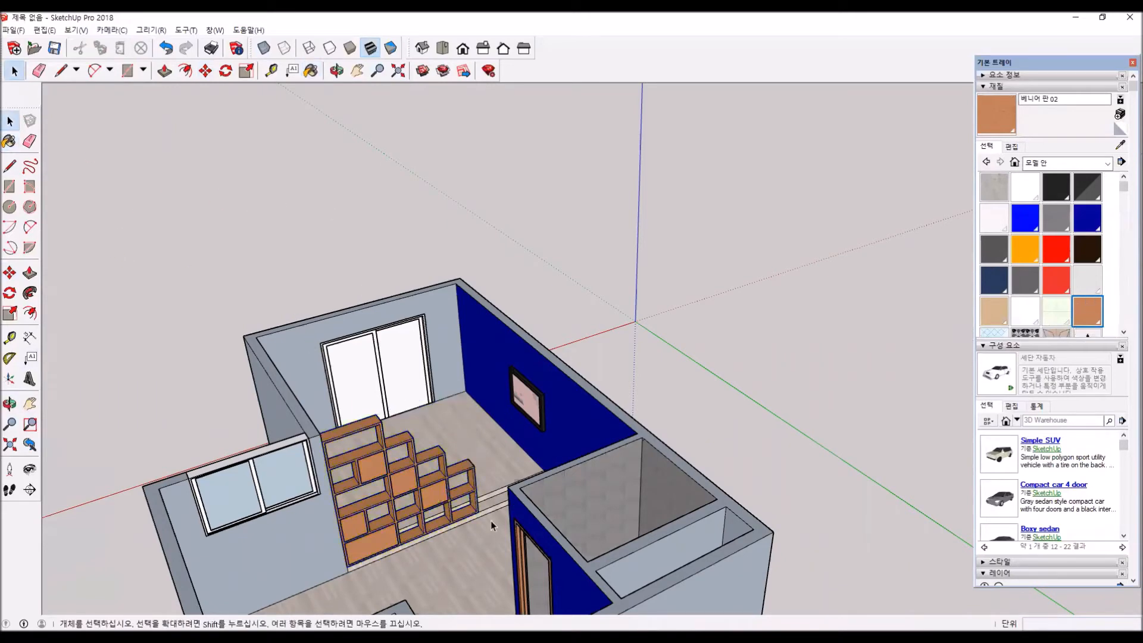
middle_drag(366, 498, 490, 521)
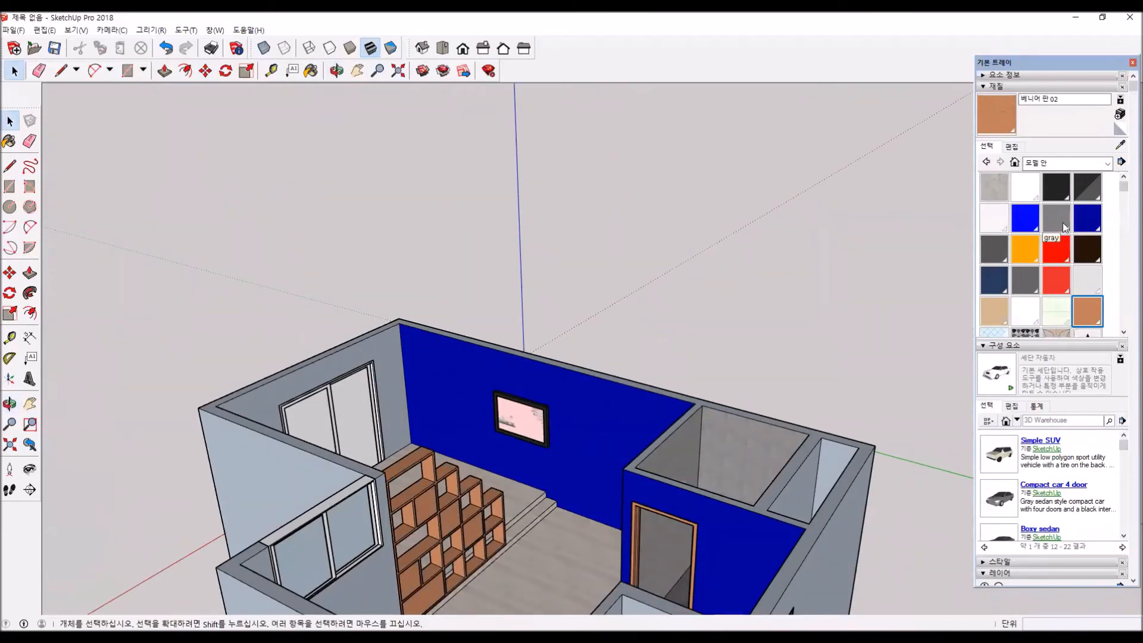
Inside the bookshelf group, paint the second-row panel red and the third-row and wide bottom panels blue.
double_click(458, 543)
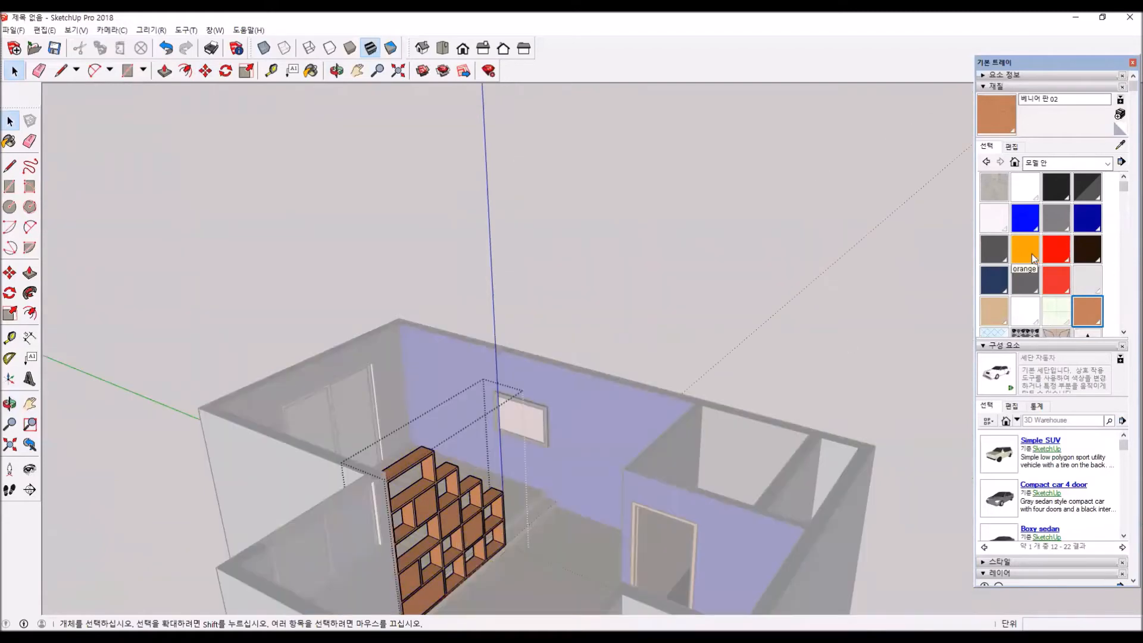
click(1055, 244)
click(426, 506)
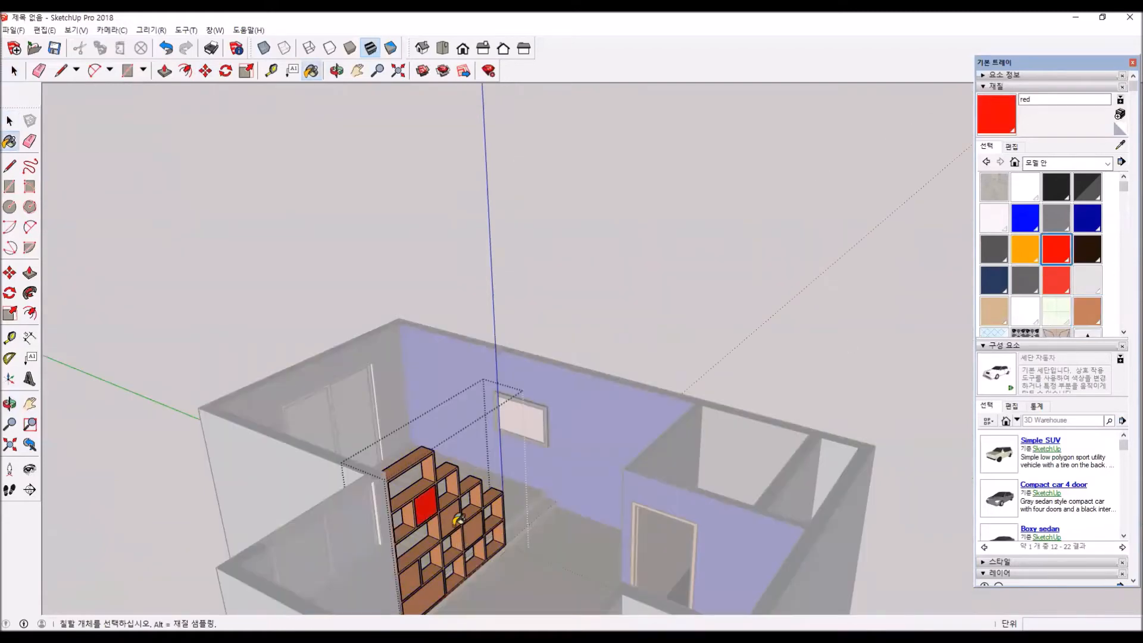
click(1019, 217)
click(456, 519)
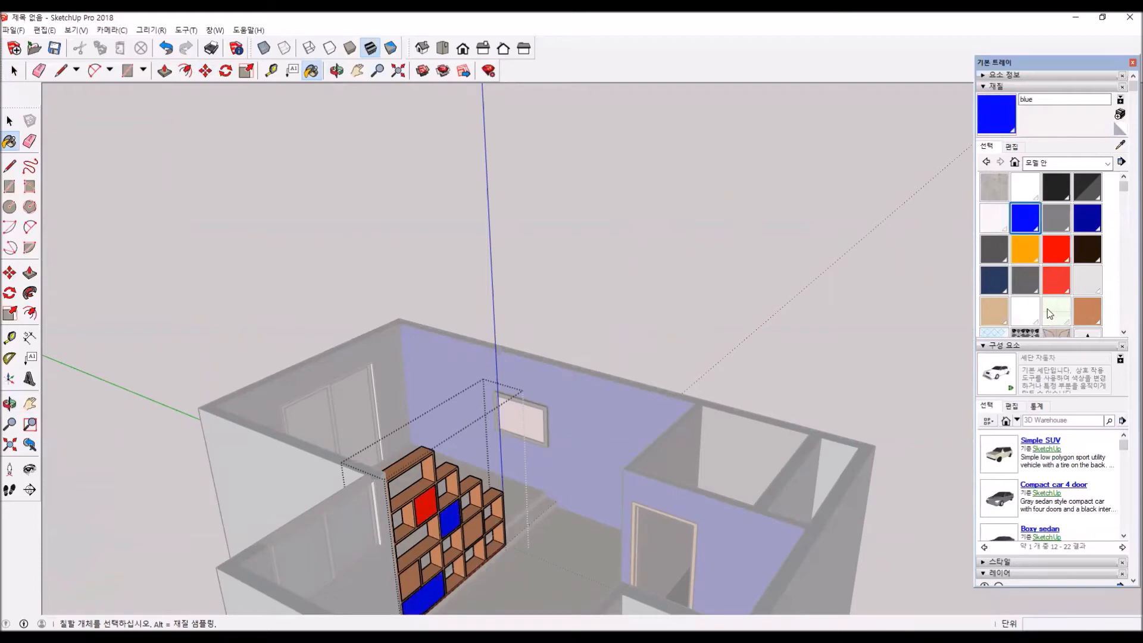
Paint the two fourth-row panels orange and the wide bottom panel with the dark brown Stacy_Hair material, and close the group.
click(1034, 244)
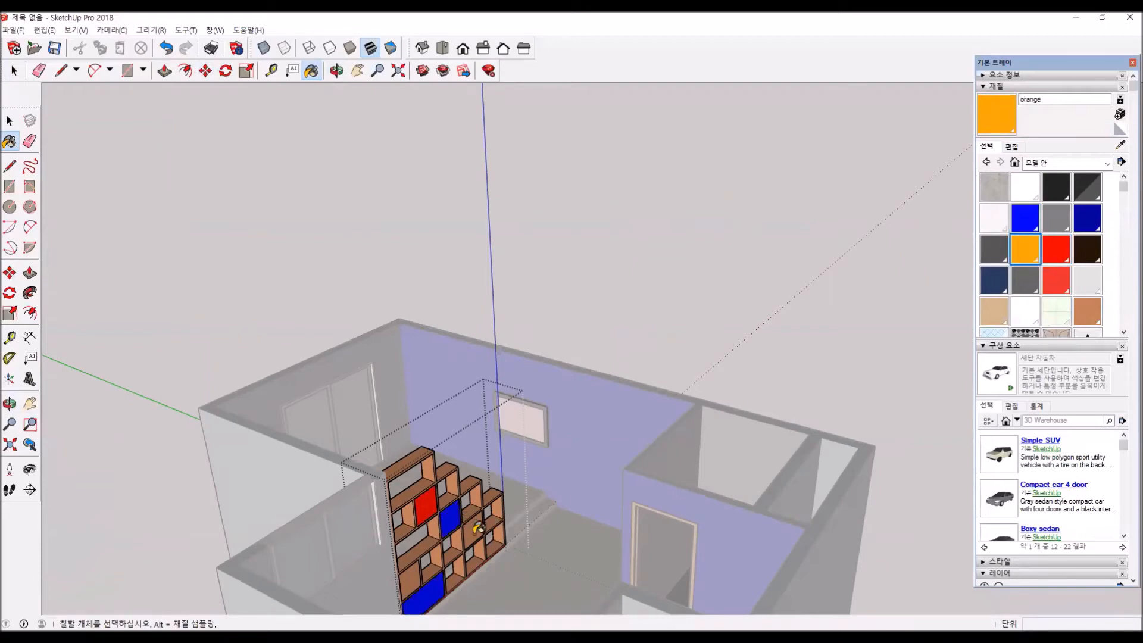
click(479, 528)
click(411, 580)
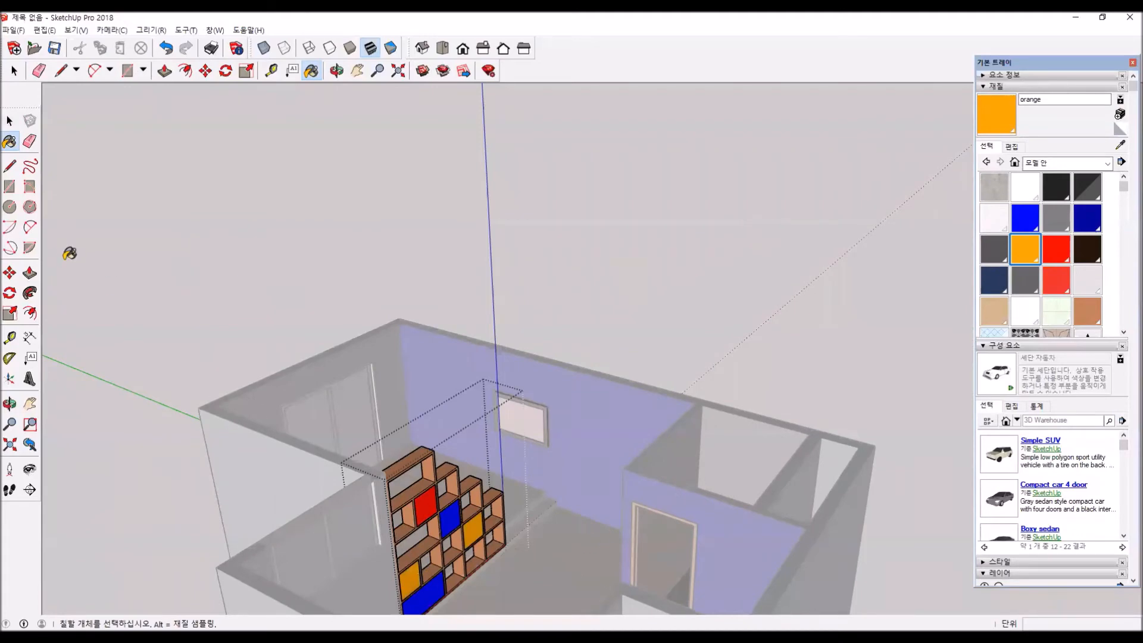
click(1098, 252)
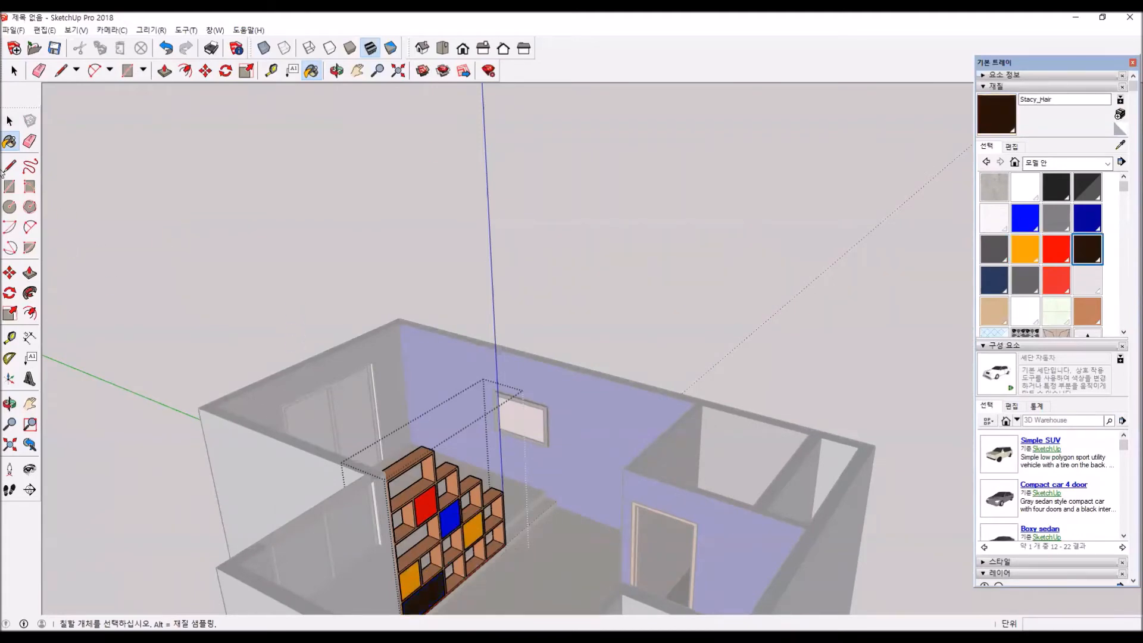
click(10, 121)
click(293, 200)
Examine the painted bookshelf's placement in the apartment from both sides and select the bookshelf group.
middle_drag(524, 387, 371, 457)
middle_drag(441, 353, 537, 368)
middle_drag(486, 428, 638, 316)
scroll(625, 327, up, 3)
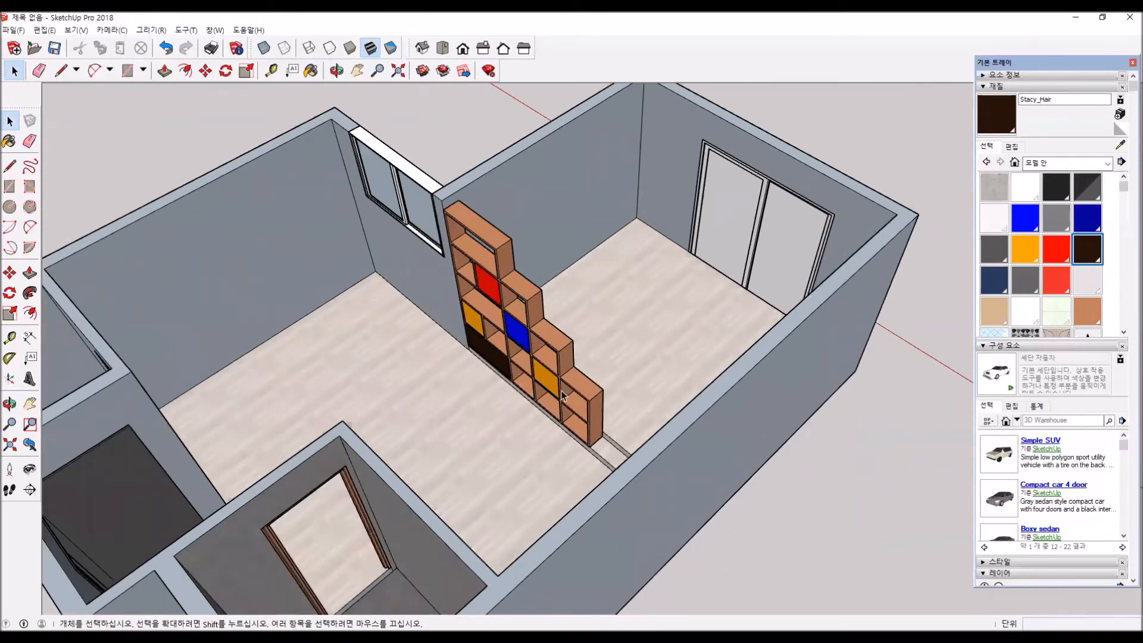
middle_drag(527, 398, 858, 301)
click(482, 289)
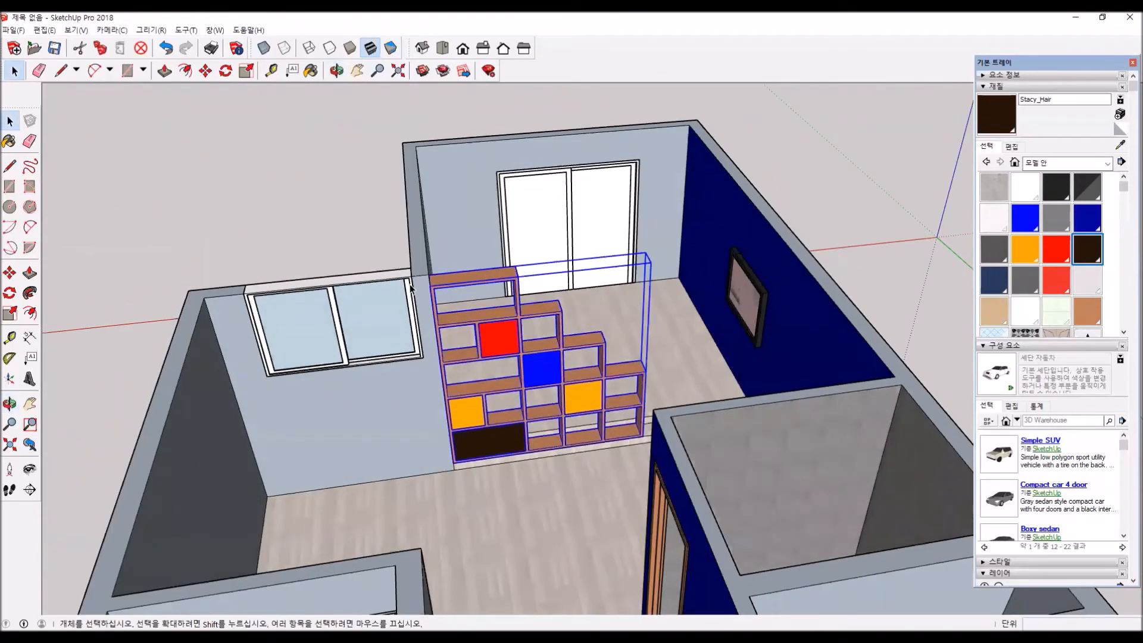
Scale the bookshelf taller by a factor of about 1.06 along the blue axis, and deselect it.
click(9, 313)
scroll(412, 256, up, 2)
scroll(412, 256, up, 3)
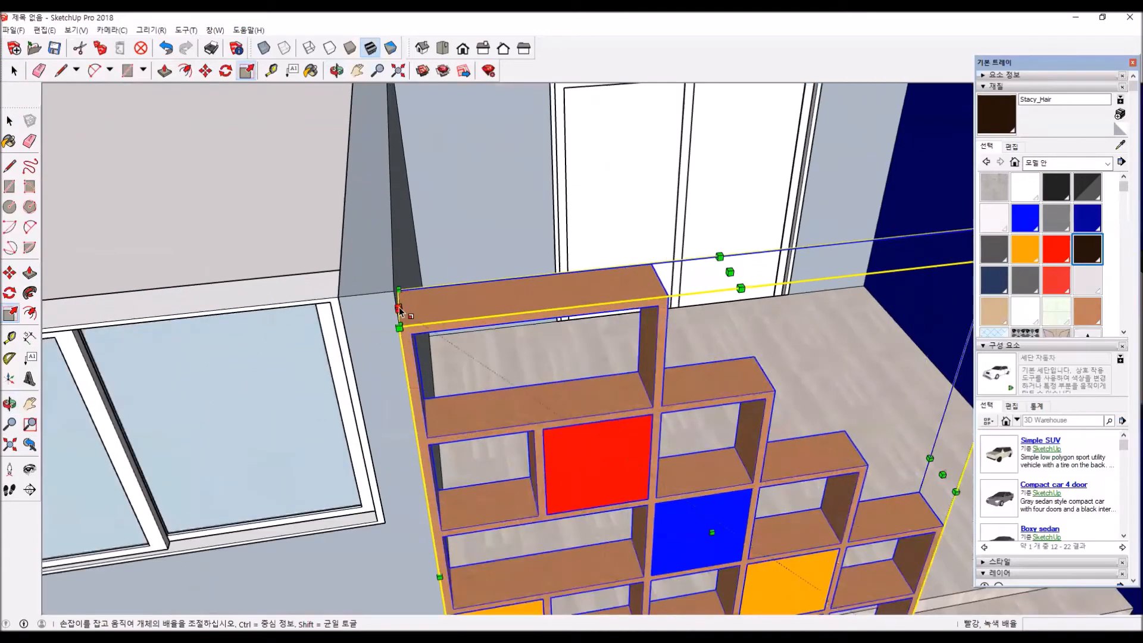
drag(730, 272, 733, 236)
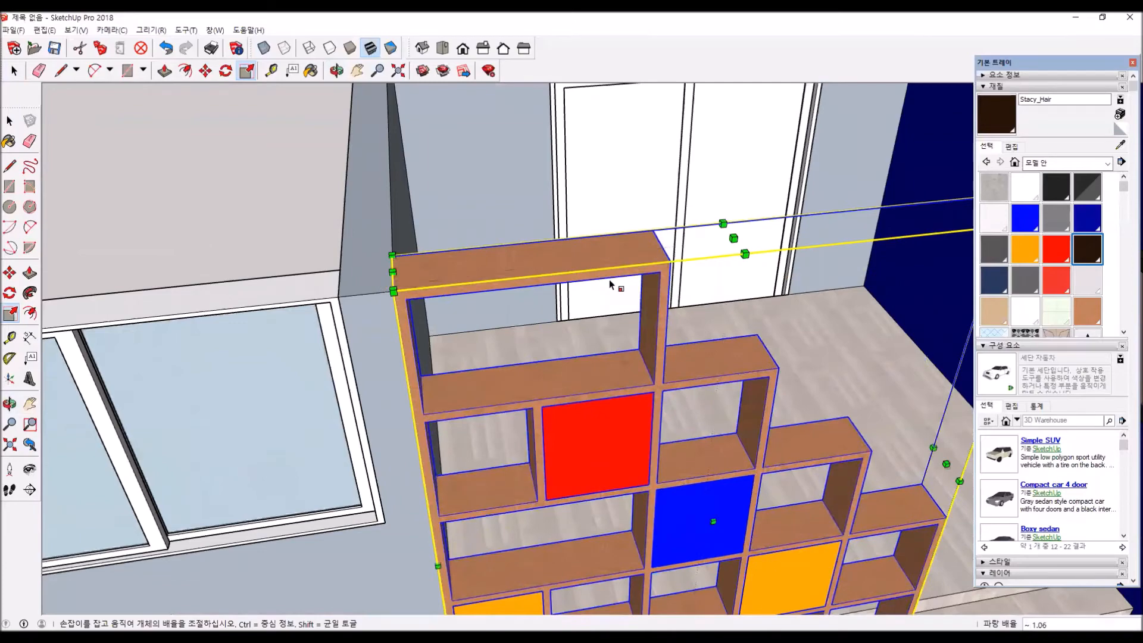
scroll(613, 280, down, 3)
click(9, 121)
click(11, 122)
click(370, 265)
Move the framed picture along the blue wall toward the corner room near the bookshelf steps.
scroll(370, 265, down, 5)
middle_drag(709, 279, 522, 296)
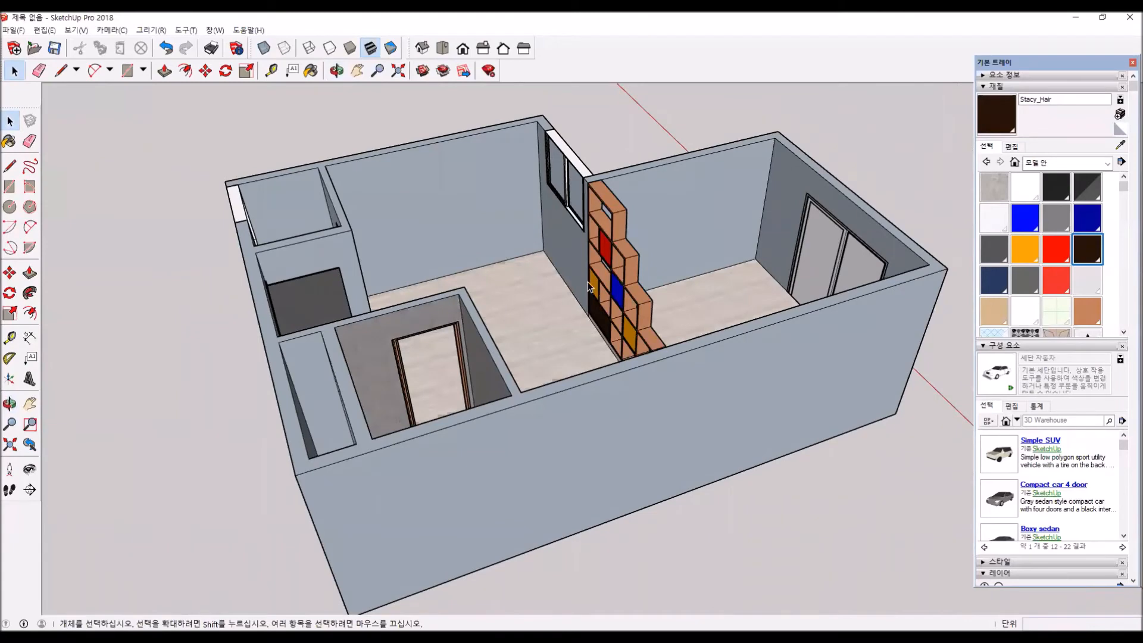
middle_drag(616, 290, 643, 351)
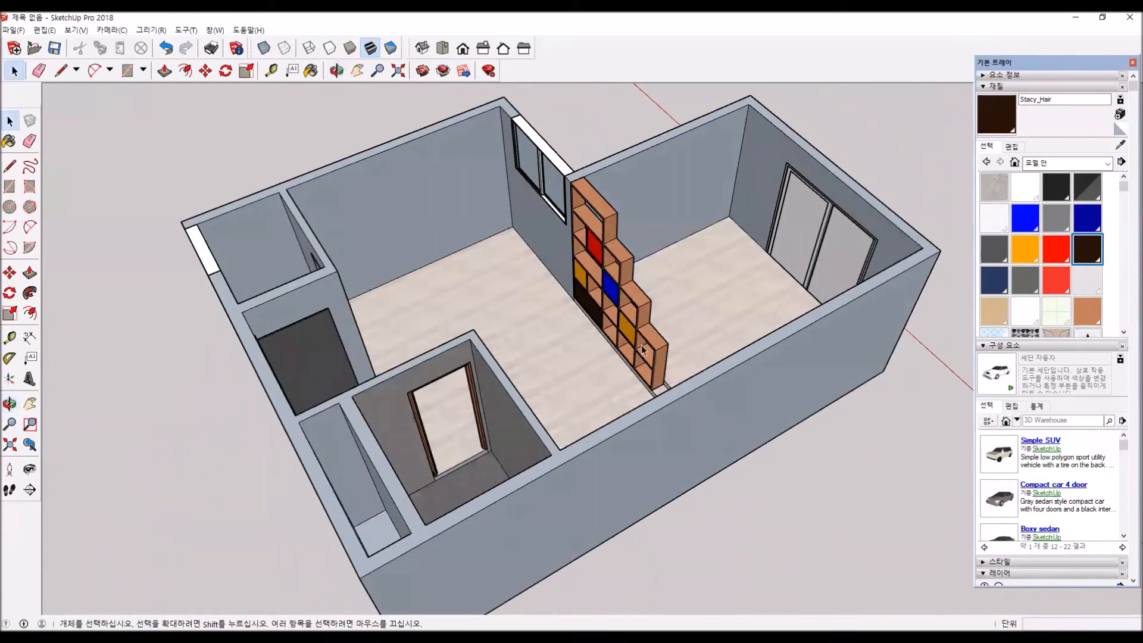
middle_drag(559, 339, 939, 301)
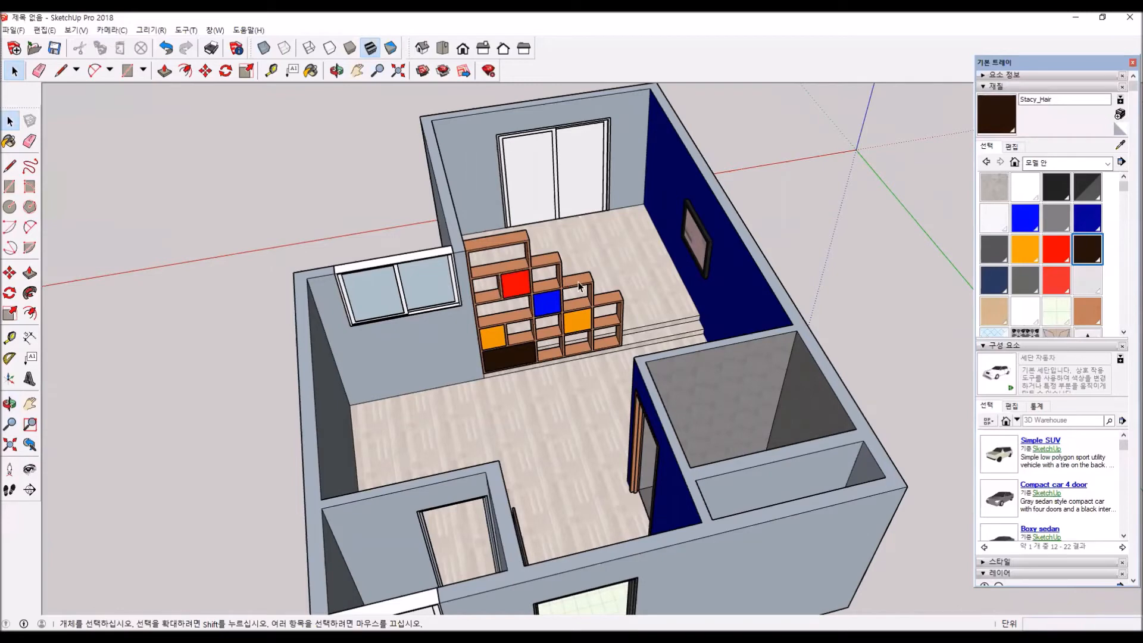
middle_drag(624, 330, 590, 237)
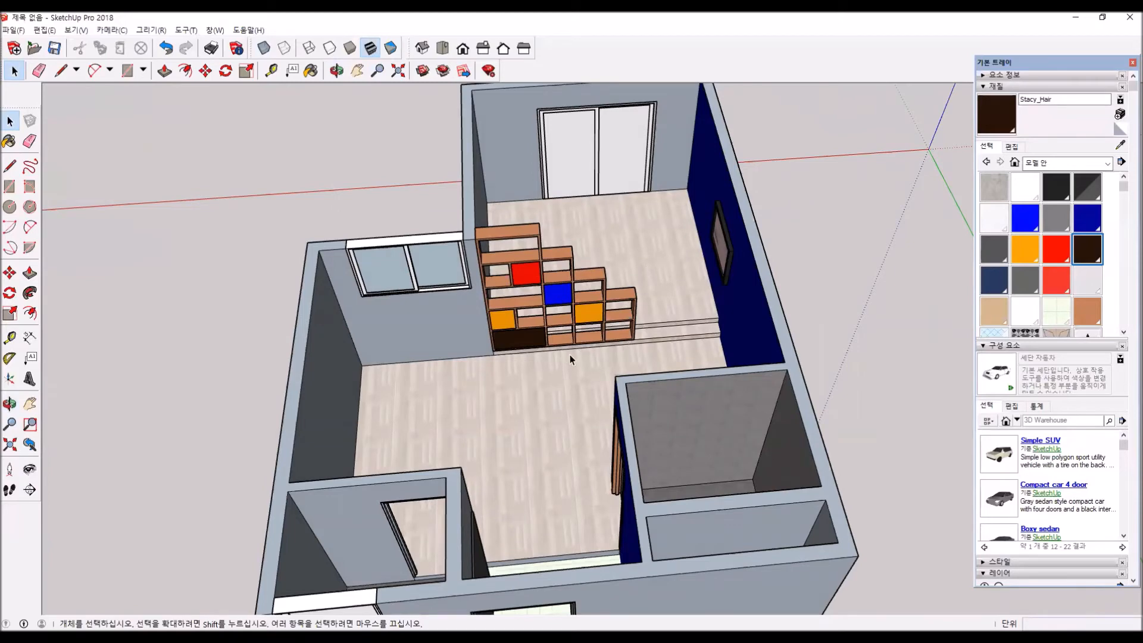
middle_drag(540, 401, 804, 327)
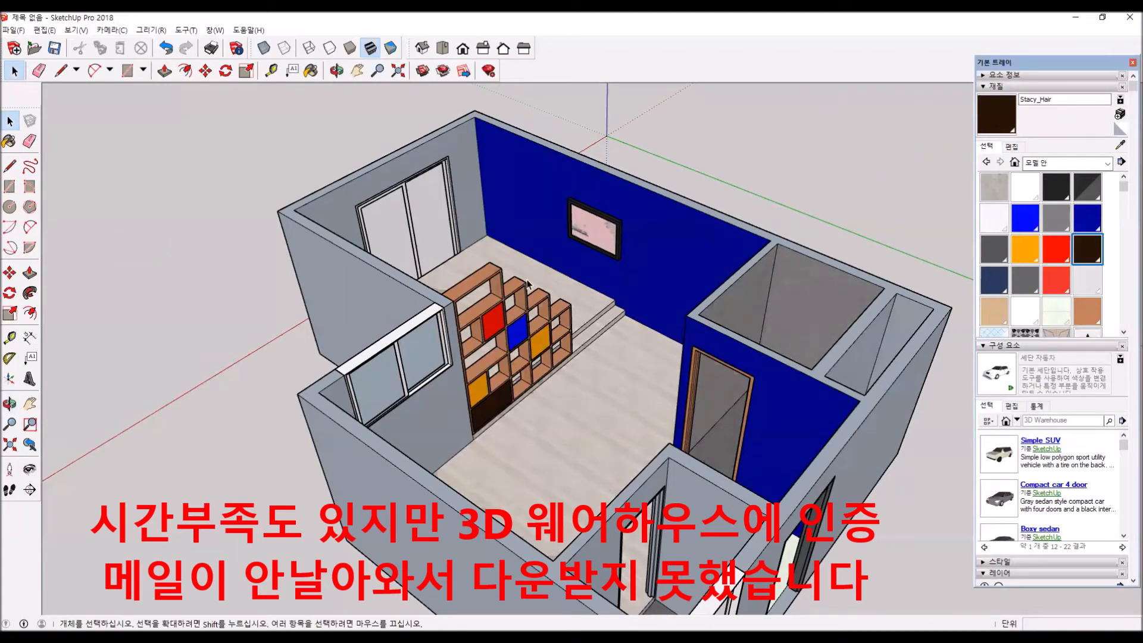
click(603, 242)
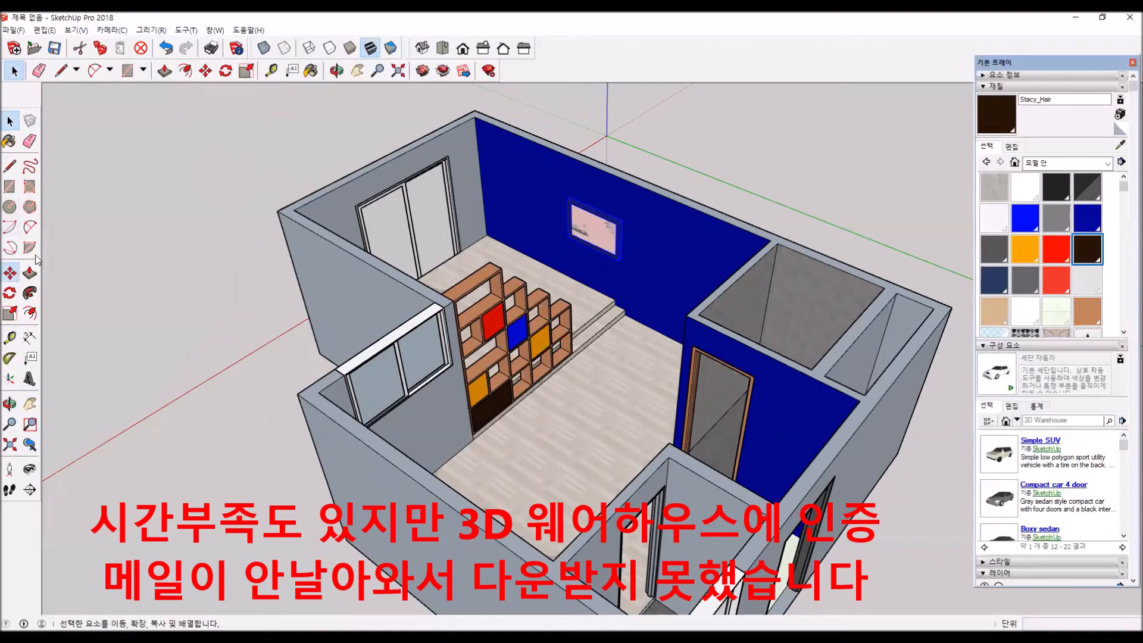
click(10, 273)
click(568, 199)
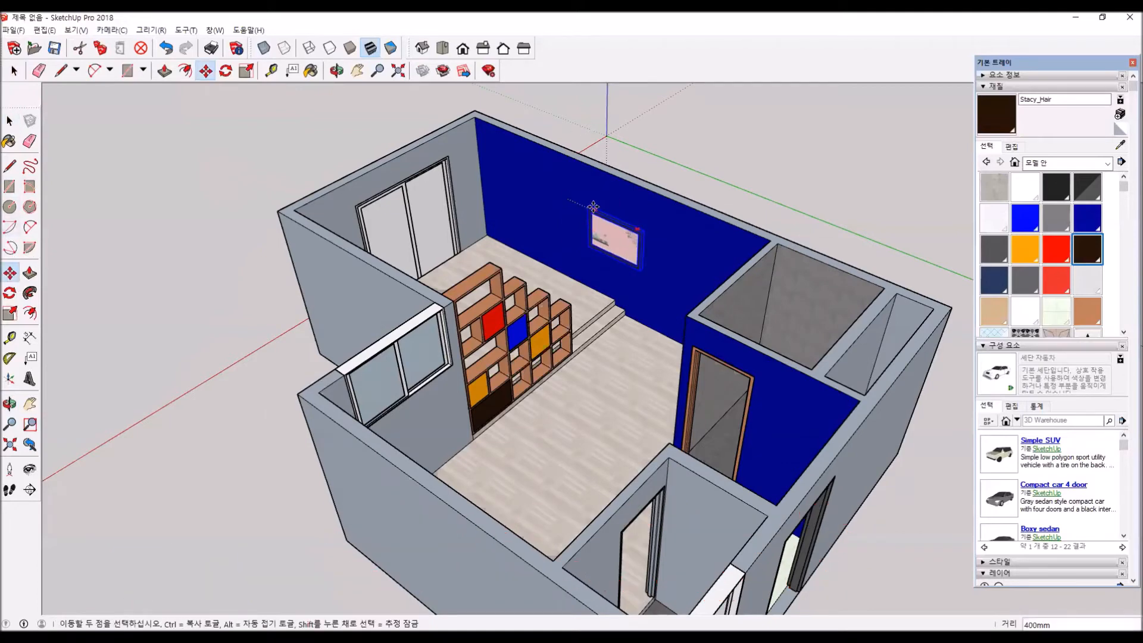
click(646, 230)
key(space)
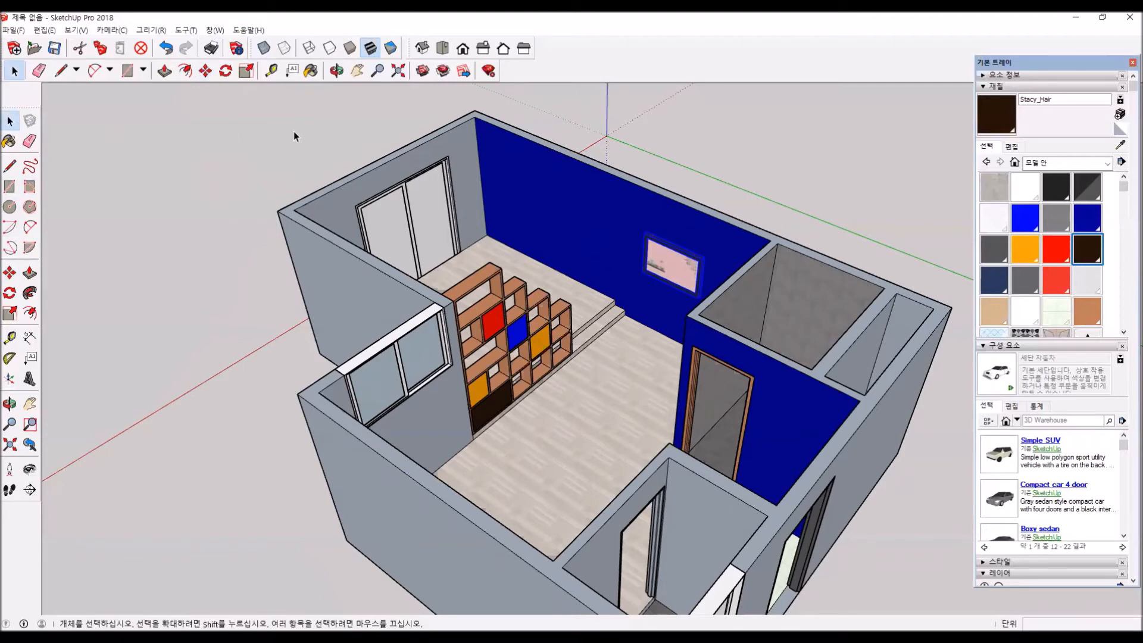
middle_drag(509, 327, 685, 346)
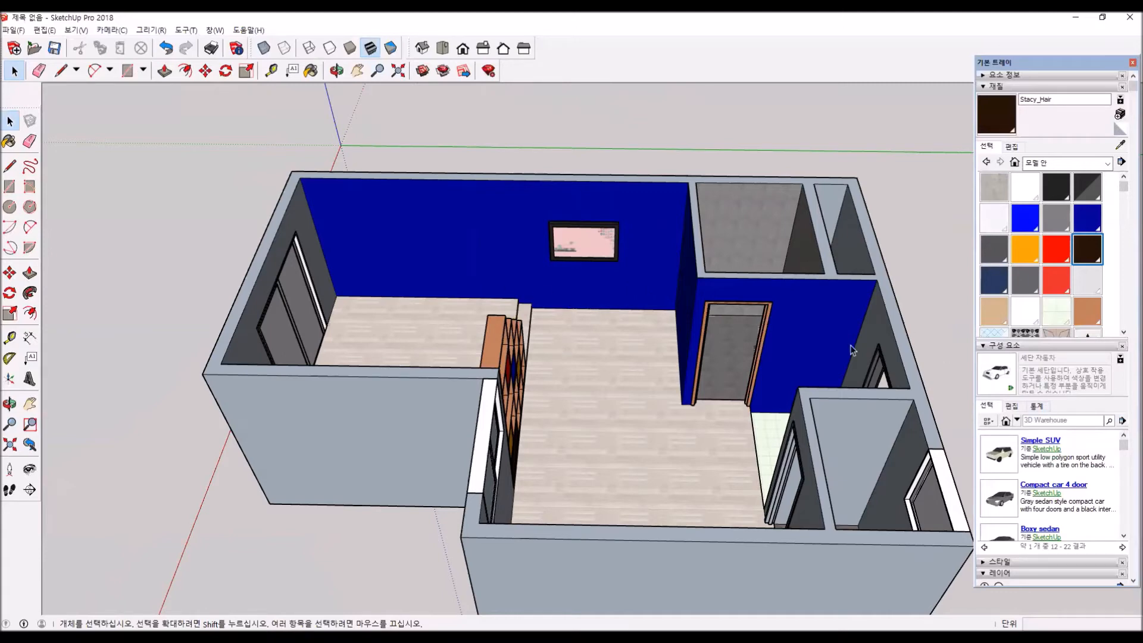
click(1004, 375)
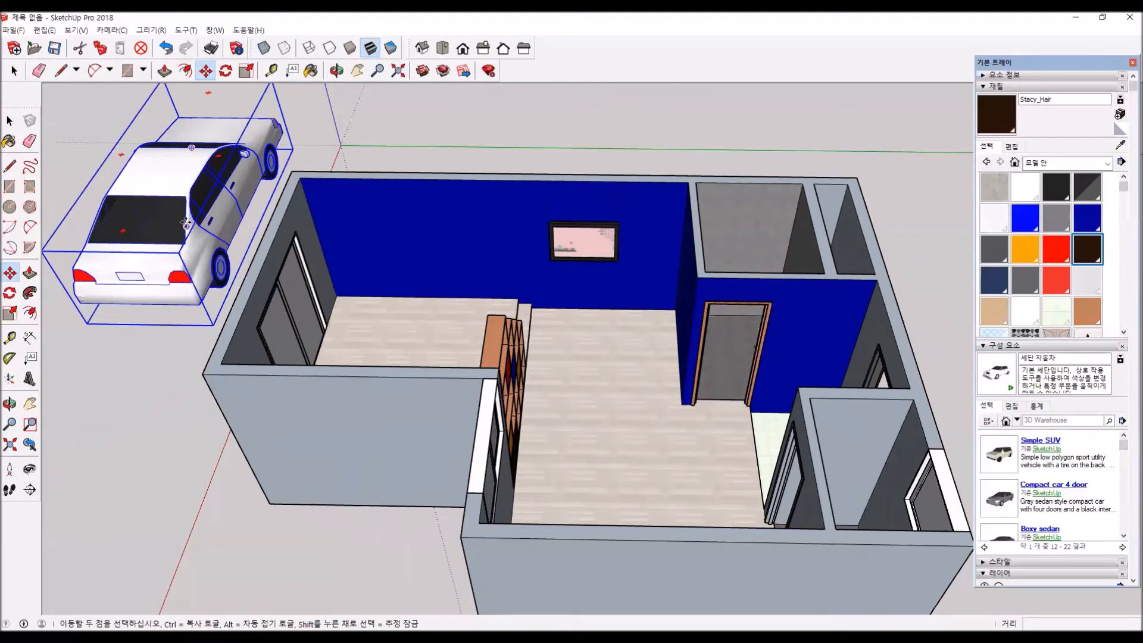
click(10, 293)
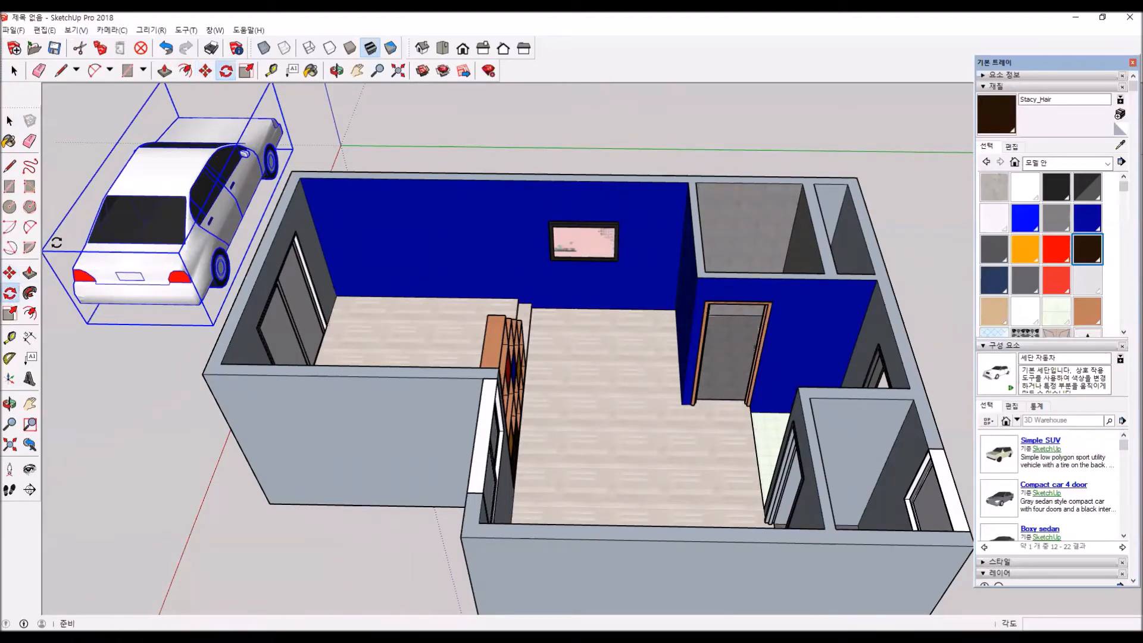
Scale the Simple SUV model beside the apartment down uniformly to toy-car size.
key(s)
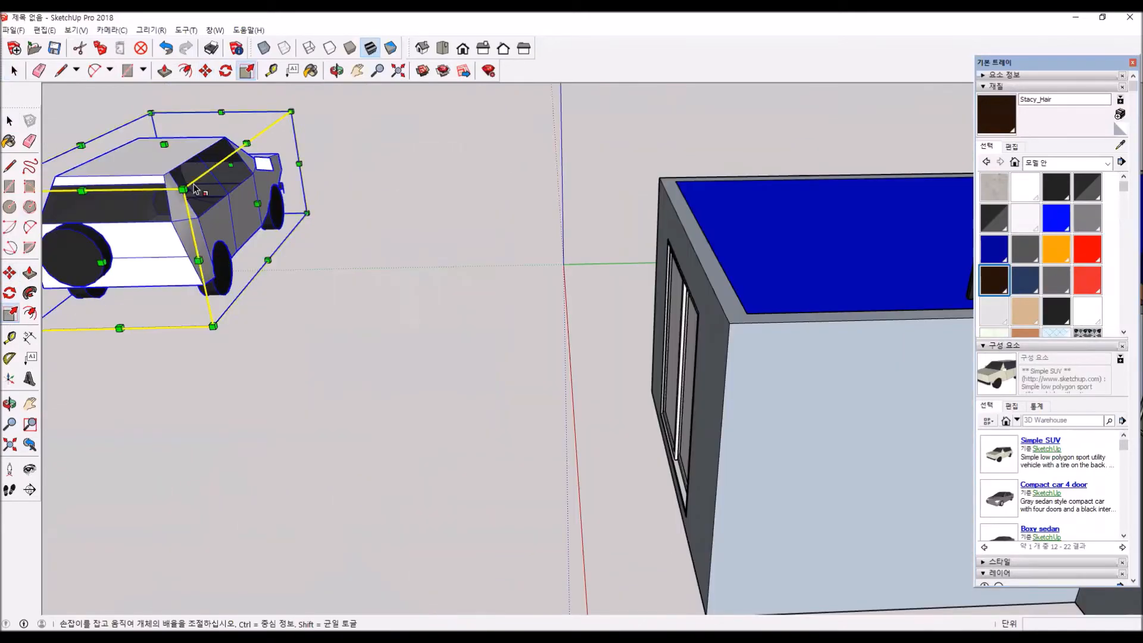
scroll(194, 189, down, 5)
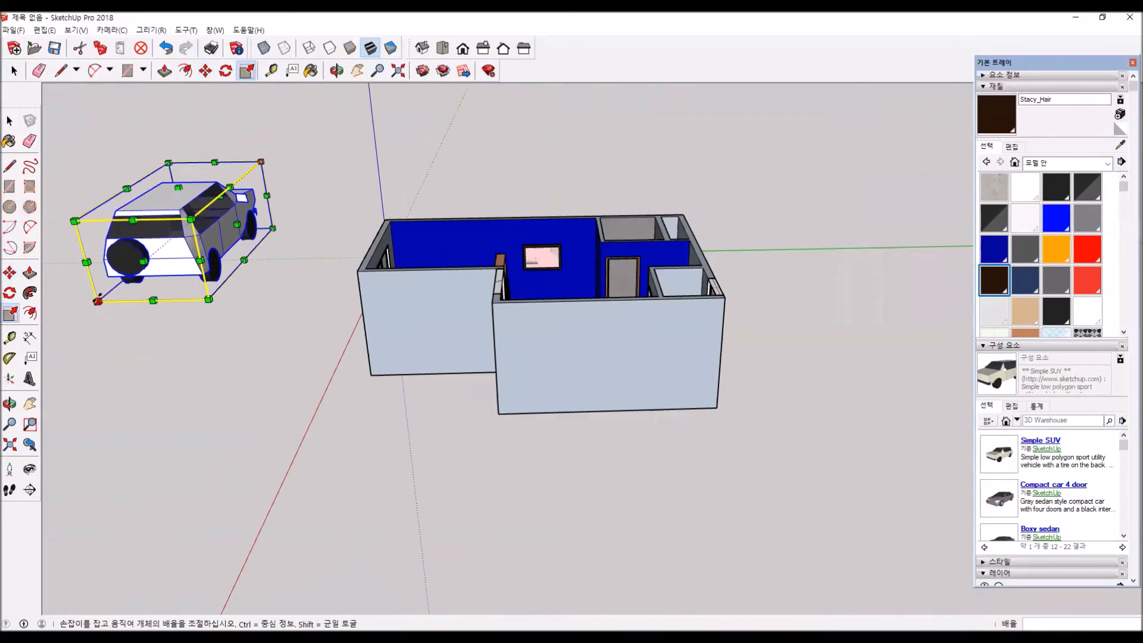
drag(98, 300, 212, 197)
scroll(207, 182, up, 7)
drag(149, 260, 309, 127)
middle_drag(441, 272, 334, 322)
scroll(335, 322, down, 6)
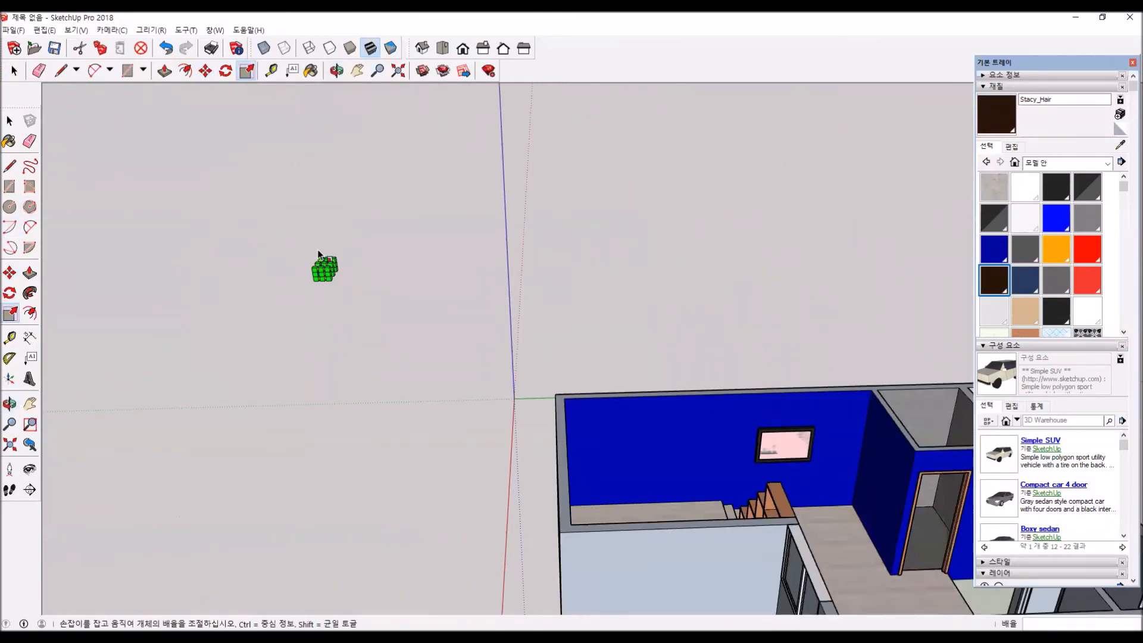
Move the miniature SUV into the wide open compartment in the bookshelf's third row, next to the blue panel.
key(m)
click(329, 274)
middle_drag(545, 413, 342, 421)
scroll(529, 531, up, 10)
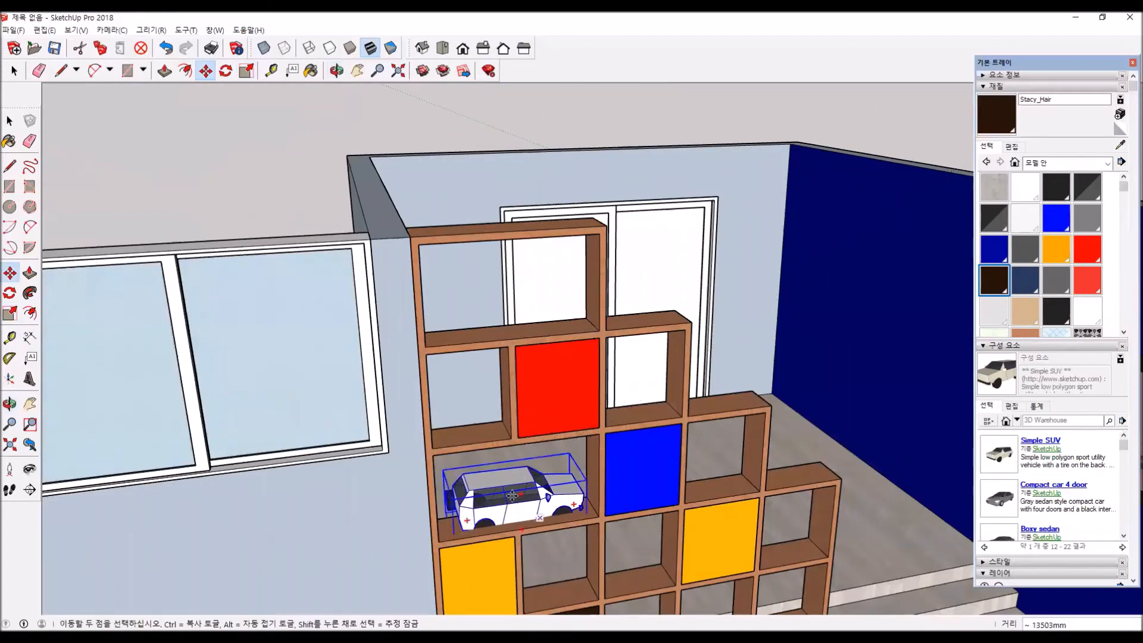
scroll(512, 495, up, 5)
middle_drag(416, 542, 466, 548)
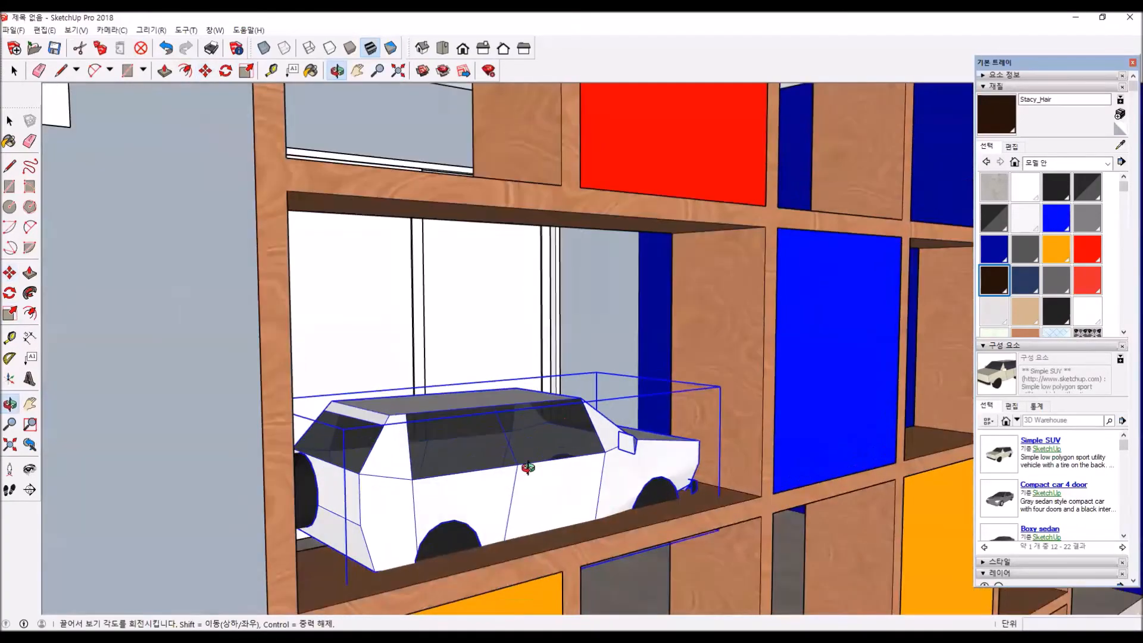
click(638, 519)
middle_drag(563, 555, 426, 583)
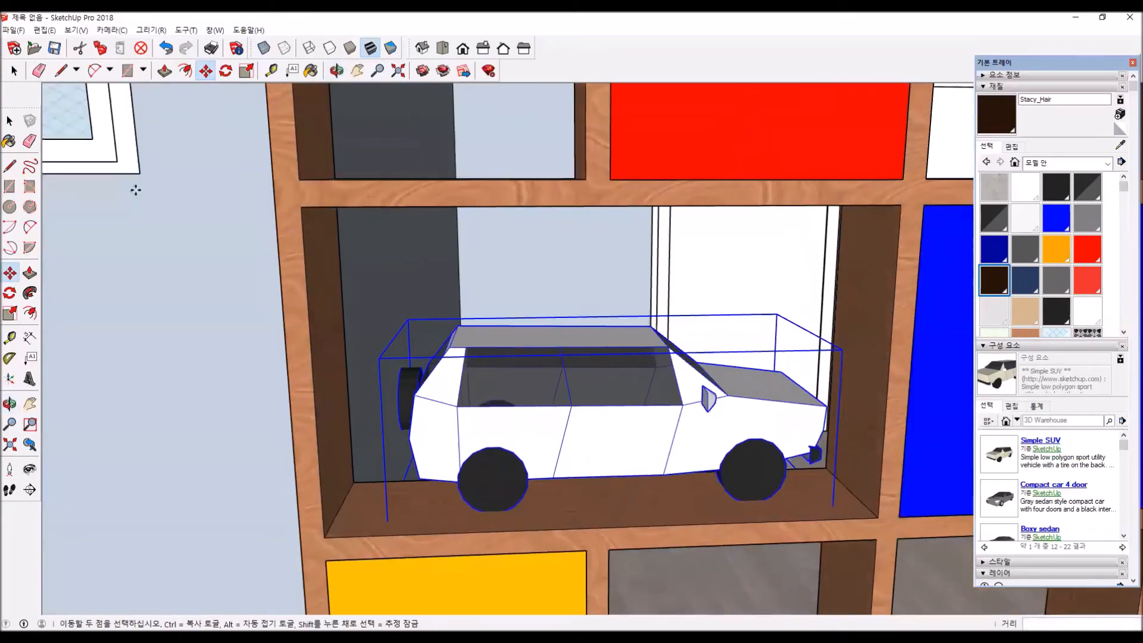
Reselect the SUV and scale it down uniformly so it fits inside the bookshelf compartment.
key(space)
click(312, 323)
click(530, 393)
click(10, 272)
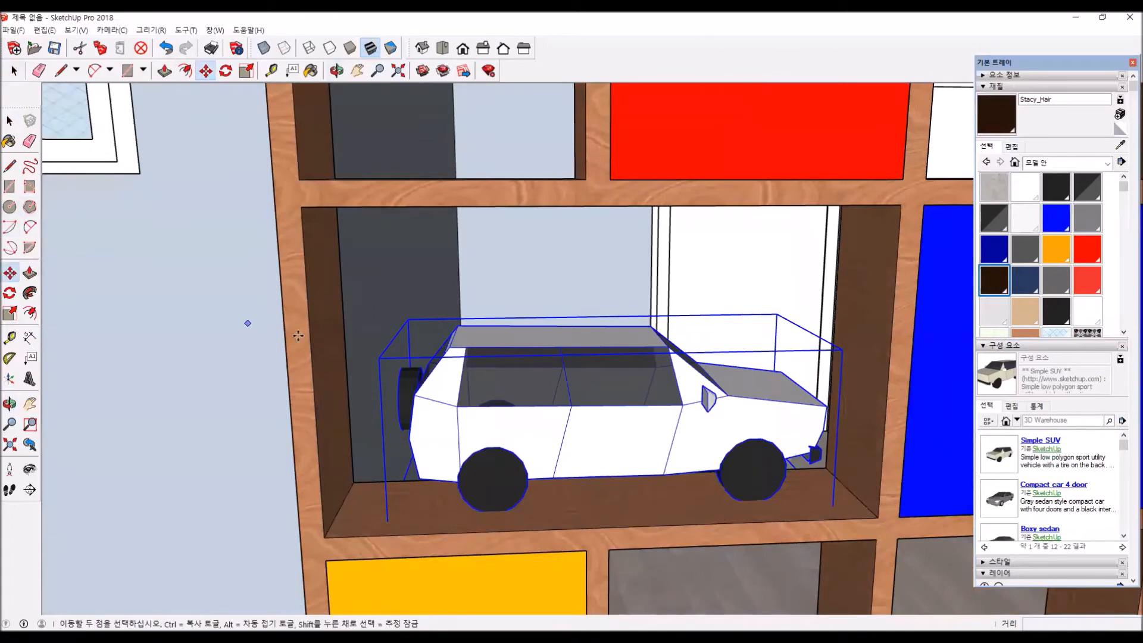
key(s)
drag(379, 358, 436, 370)
middle_drag(549, 458, 669, 531)
mouse_move(493, 470)
middle_down()
mouse_move(768, 357)
mouse_move(1000, 410)
mouse_move(1072, 513)
mouse_move(398, 521)
mouse_move(479, 484)
middle_up()
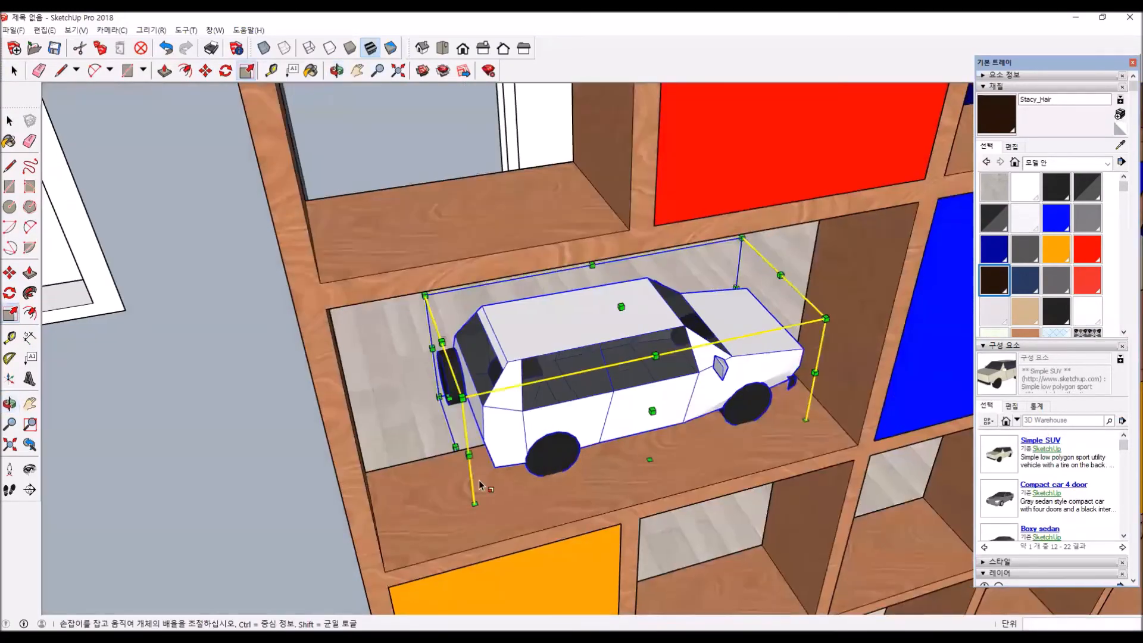
Move the SUV about 102 mm toward the compartment's front edge, using its rear wheel as the reference.
click(10, 273)
scroll(572, 494, up, 4)
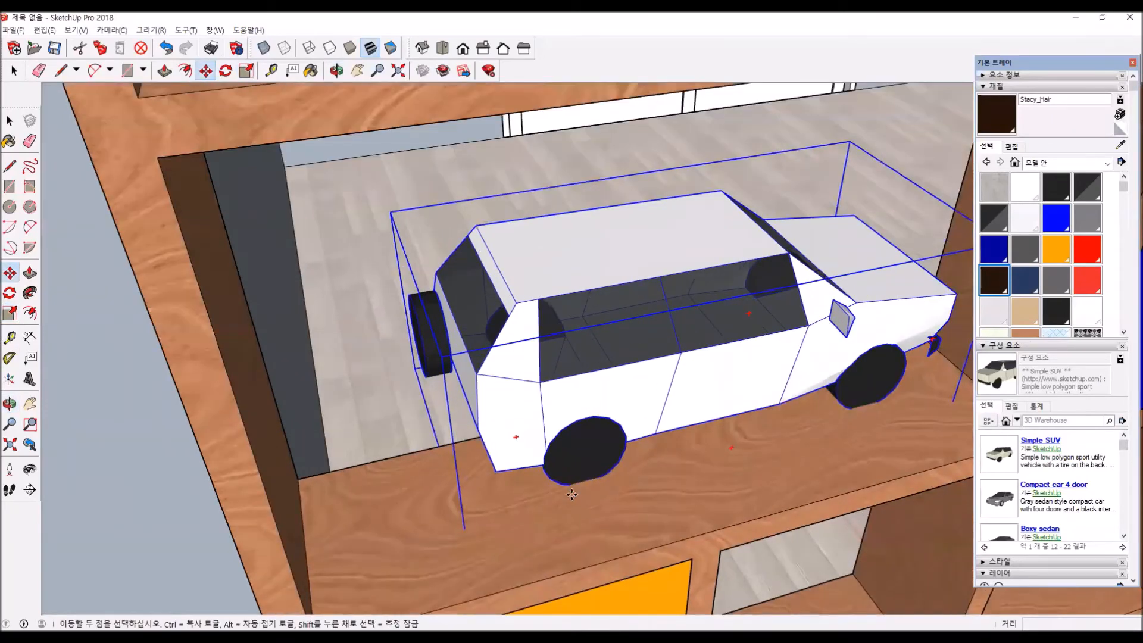
click(572, 494)
click(622, 559)
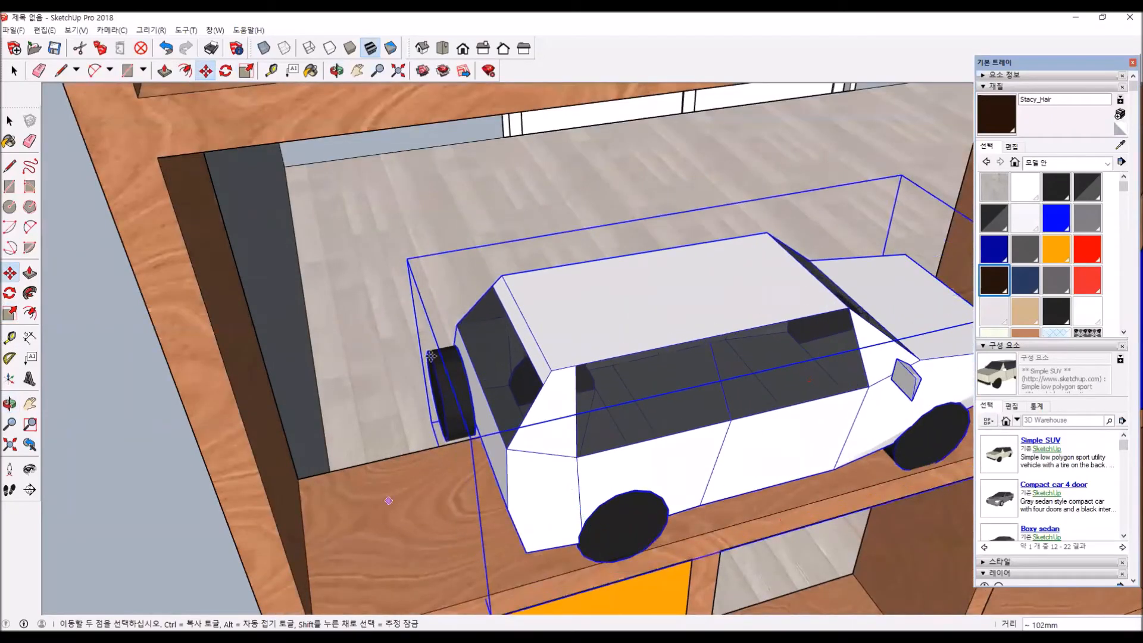
Scale the SUV down further, lower it so its wheels rest on the shelf board, and deselect it.
key(s)
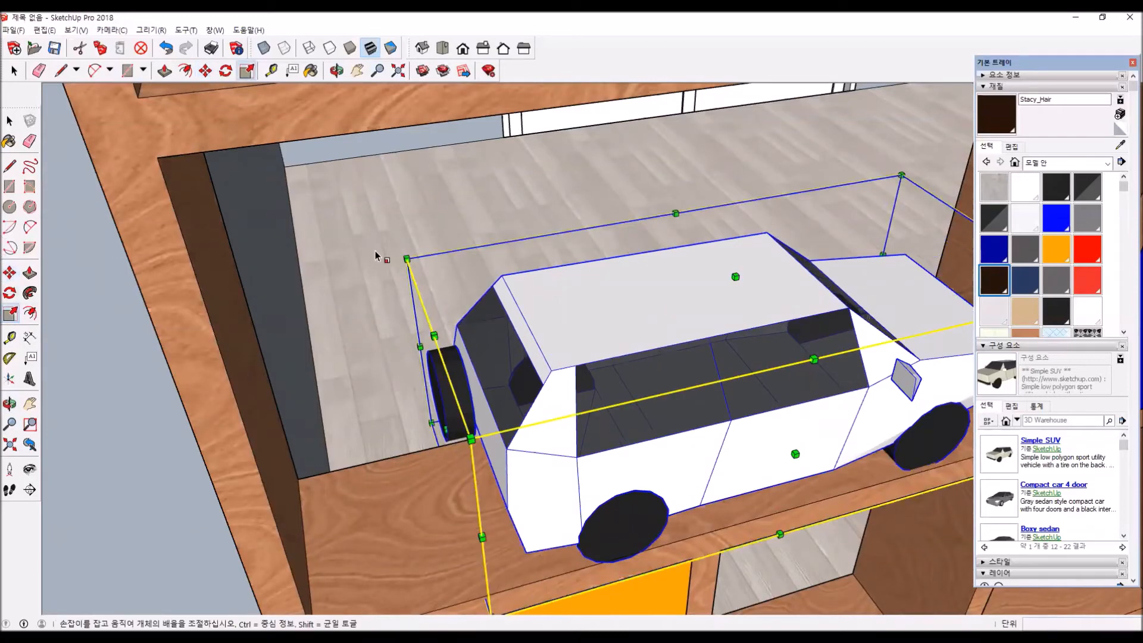
drag(407, 259, 600, 320)
middle_drag(600, 321, 658, 402)
key(m)
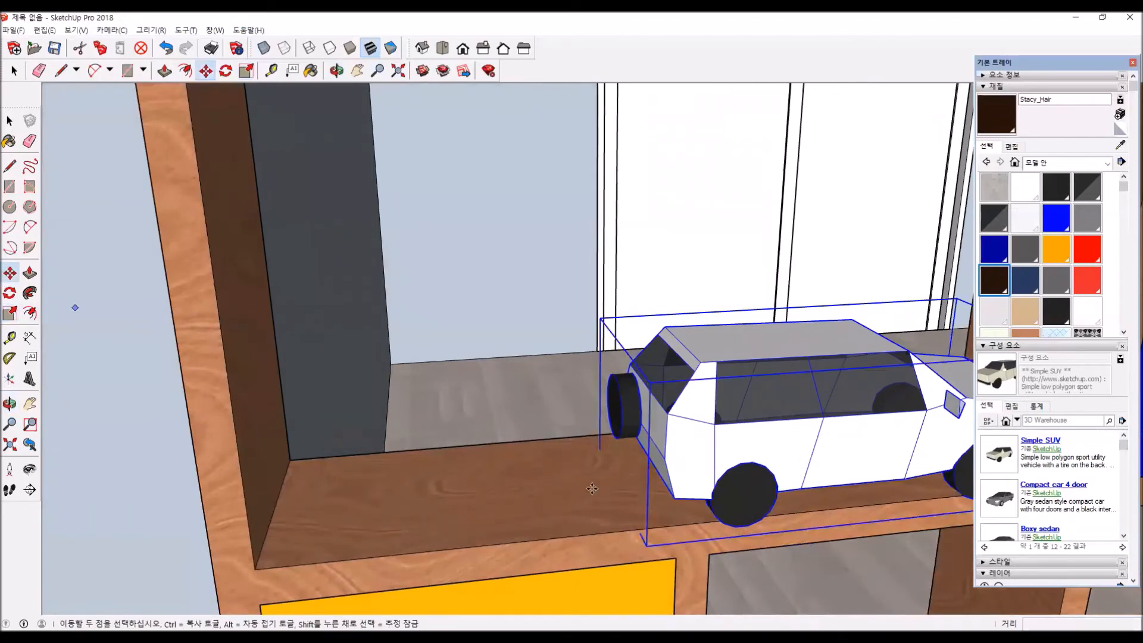
click(732, 523)
click(731, 512)
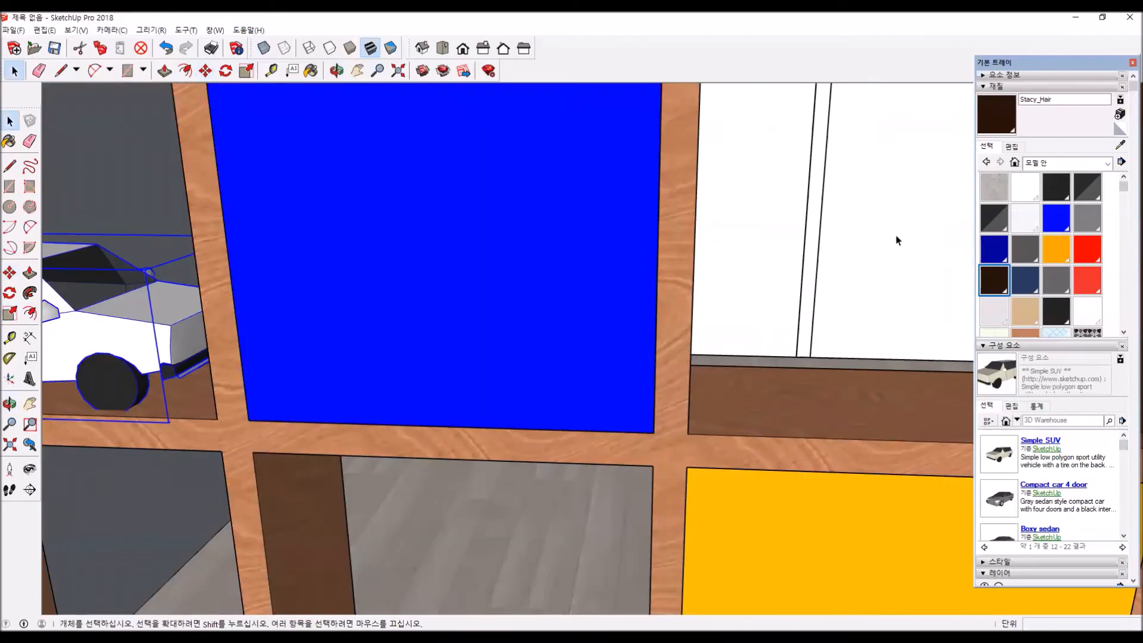
click(815, 329)
Examine the bookshelf with the toy SUV from around the apartment, and browse the component library's car models.
scroll(781, 342, down, 6)
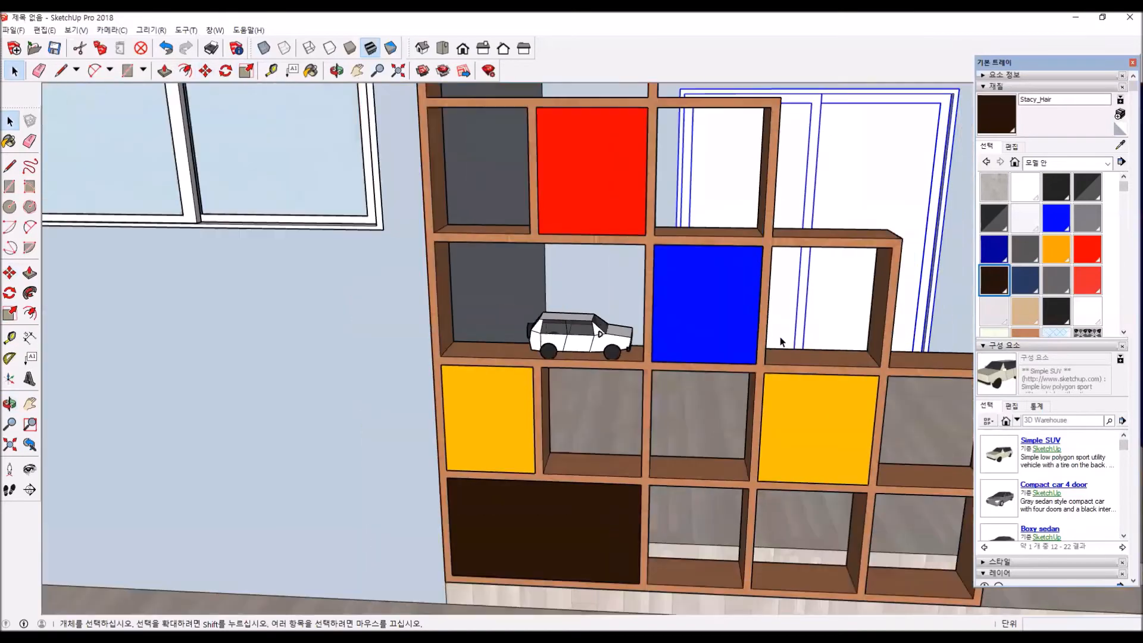
scroll(781, 342, down, 5)
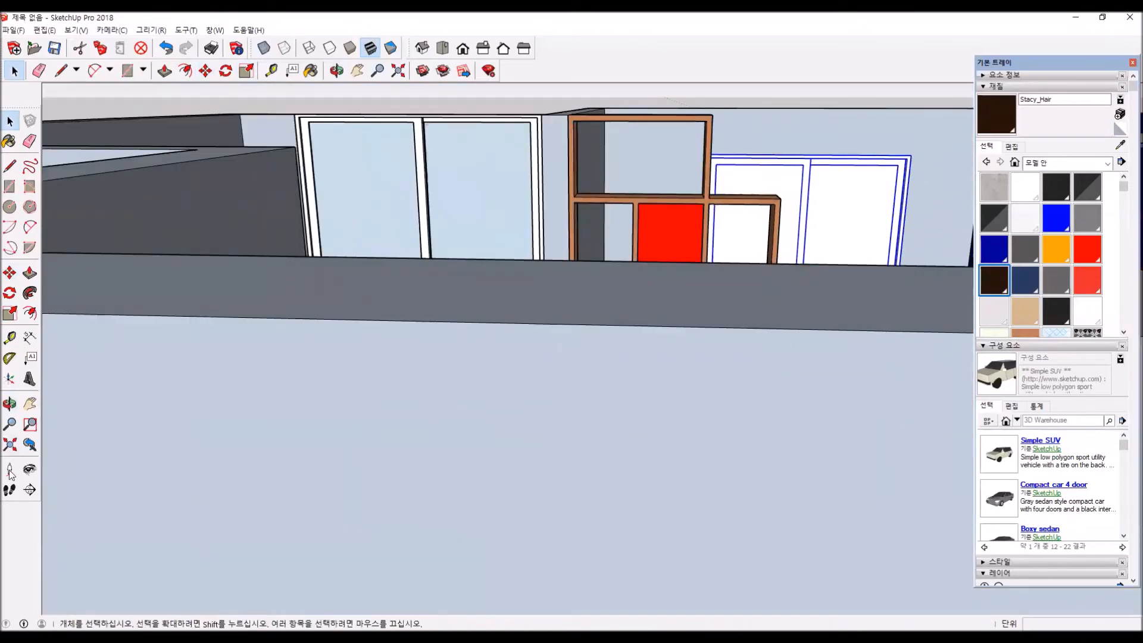
click(6, 444)
middle_drag(577, 403, 526, 497)
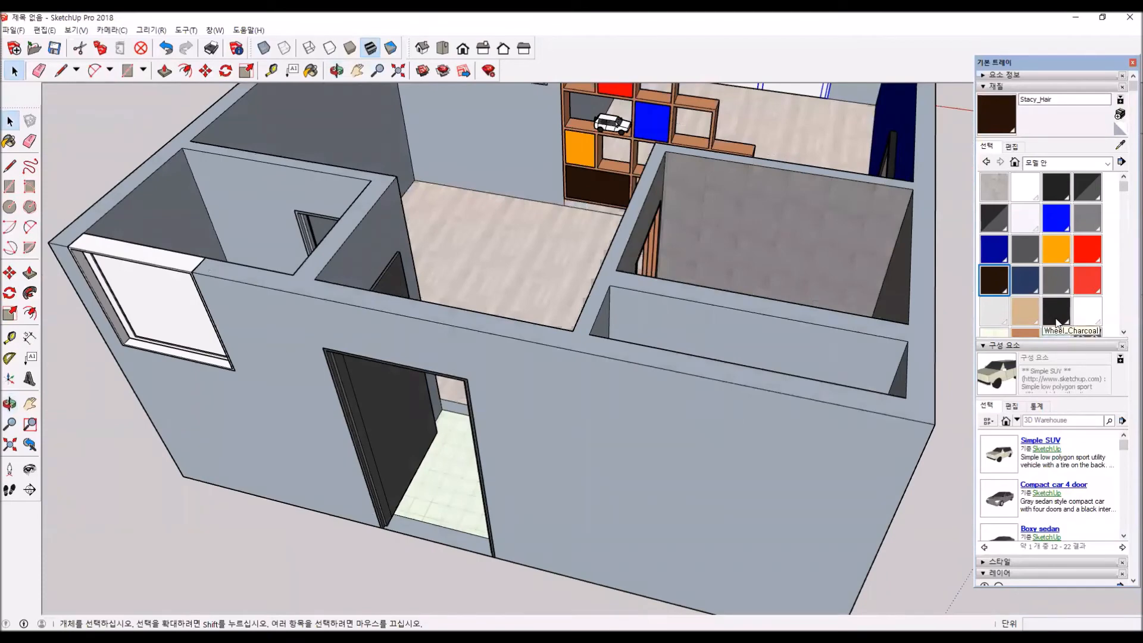
drag(1125, 452, 1129, 511)
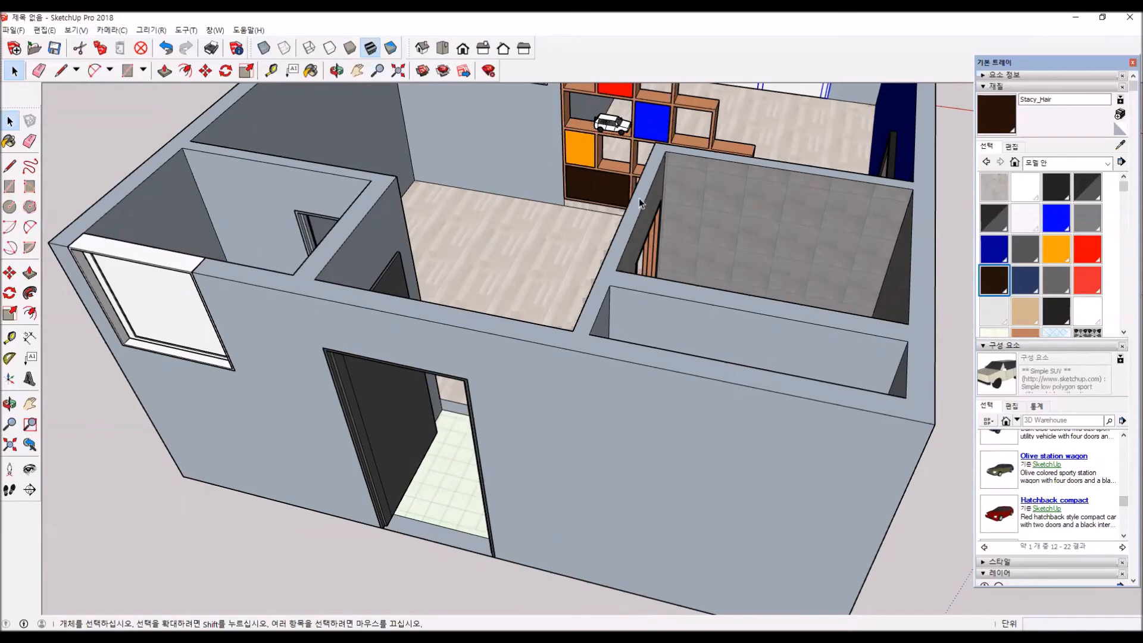
middle_drag(553, 291, 414, 420)
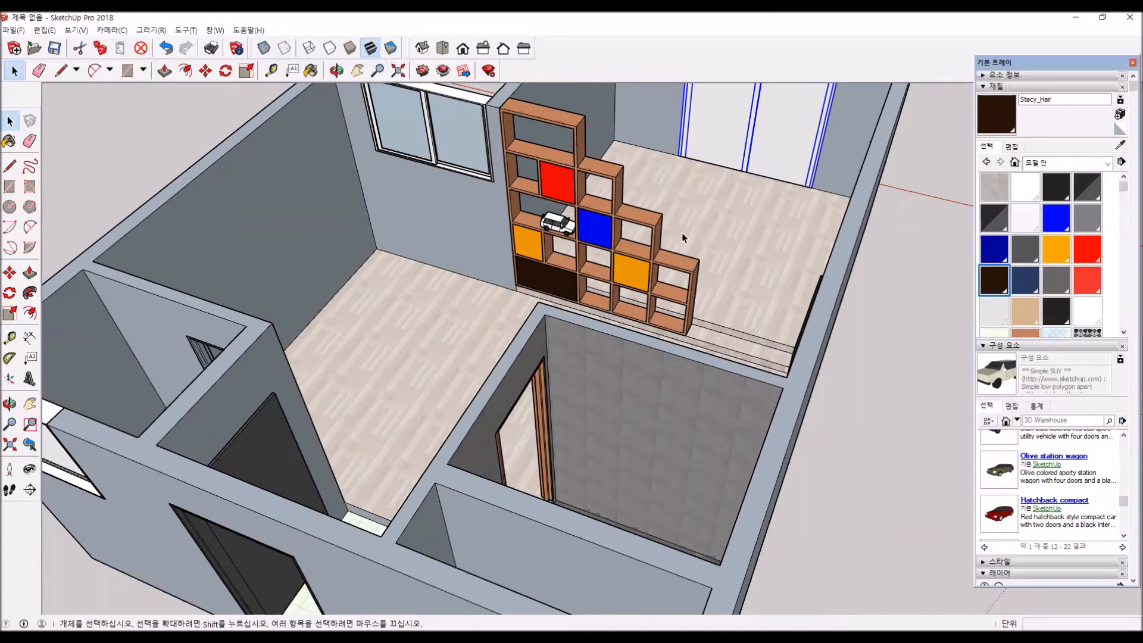
middle_drag(671, 269, 621, 173)
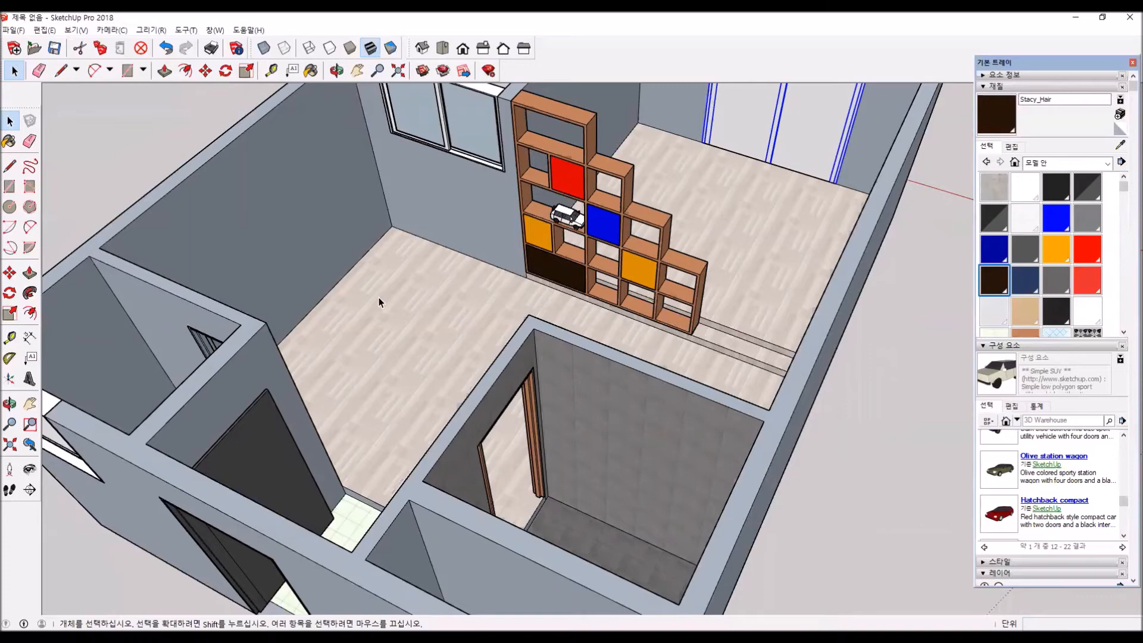
Try the 베니어 판 02 veneer material on the raised floor behind the bookshelf.
click(1032, 338)
click(749, 336)
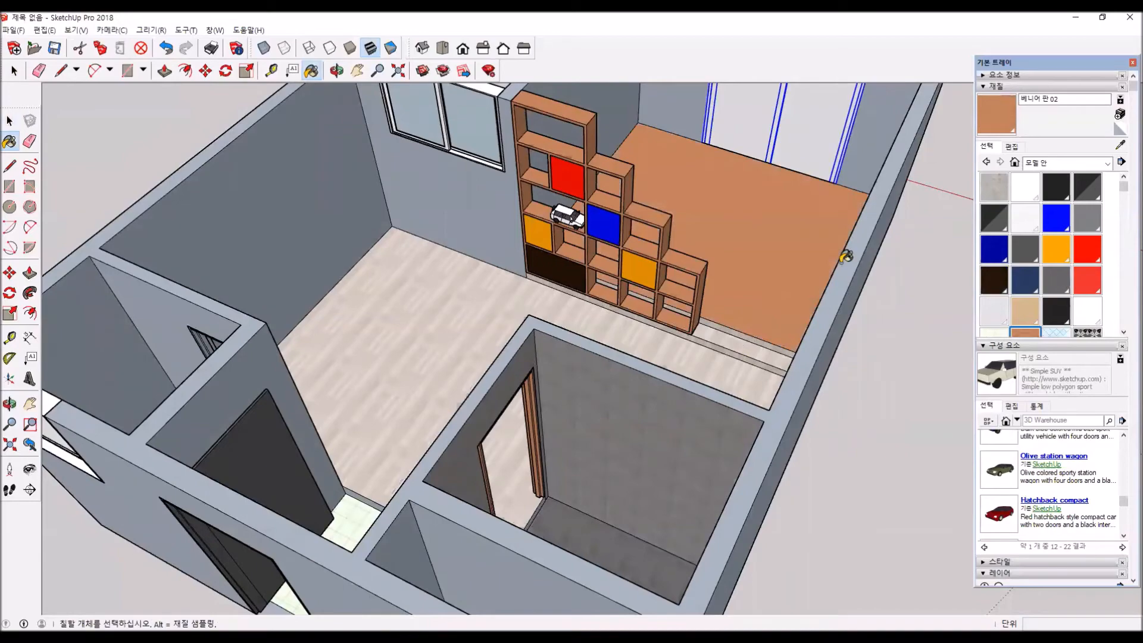
Paint the raised floor and the step tread below it with the grey Stacy_Shirt material.
alt+click(845, 256)
click(766, 320)
click(747, 333)
scroll(749, 345, up, 3)
mouse_move(749, 345)
middle_down()
mouse_move(807, 334)
mouse_move(859, 350)
mouse_move(789, 303)
middle_up()
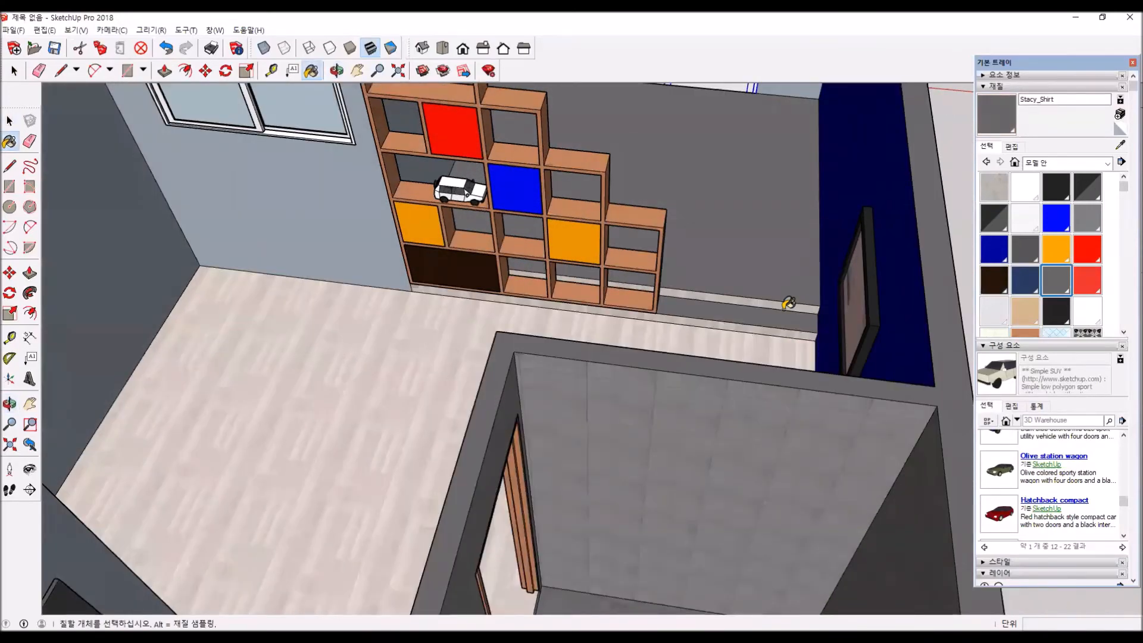
Paint the vertical risers of the raised floor and its lower step with the same Stacy_Shirt material.
scroll(817, 327, up, 6)
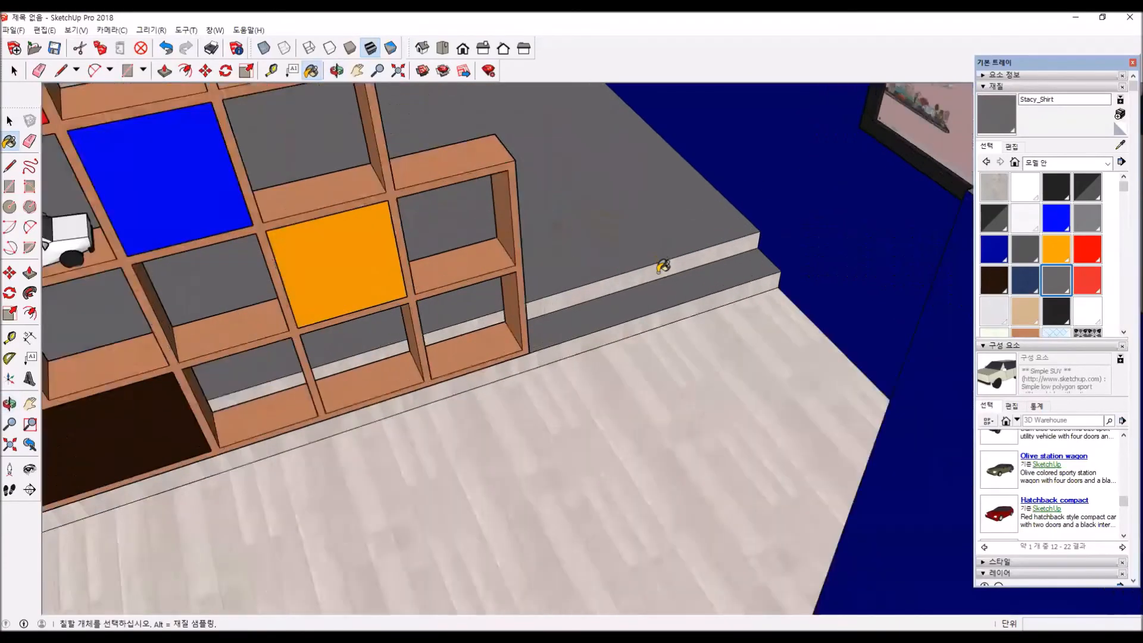
scroll(663, 266, up, 2)
click(666, 271)
click(675, 314)
middle_drag(774, 276, 802, 339)
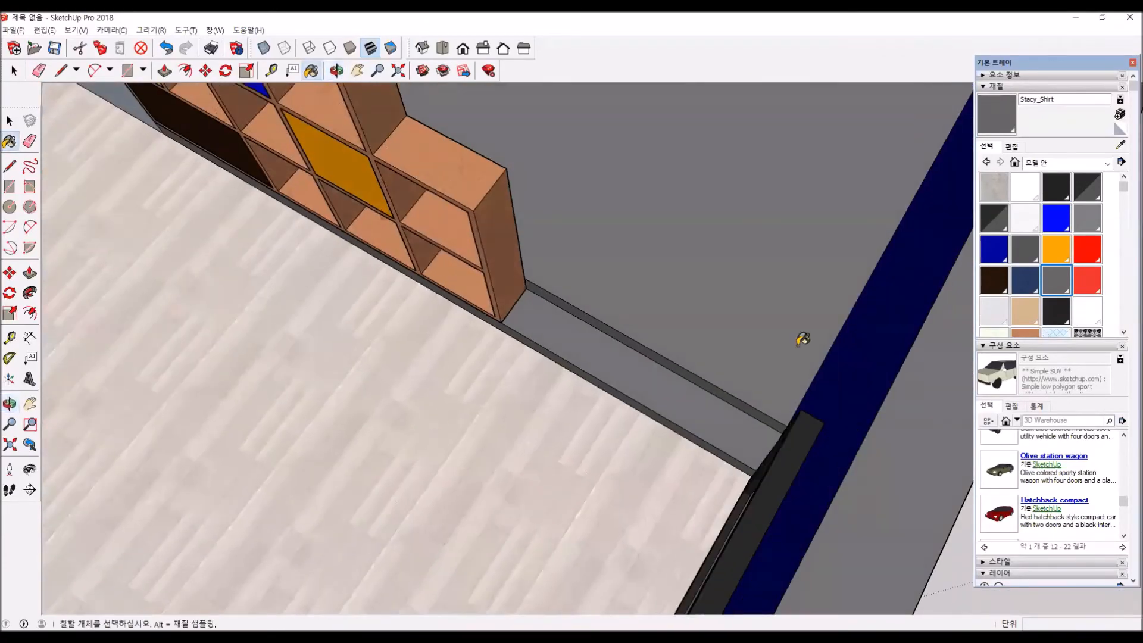
click(1056, 310)
scroll(861, 392, down, 2)
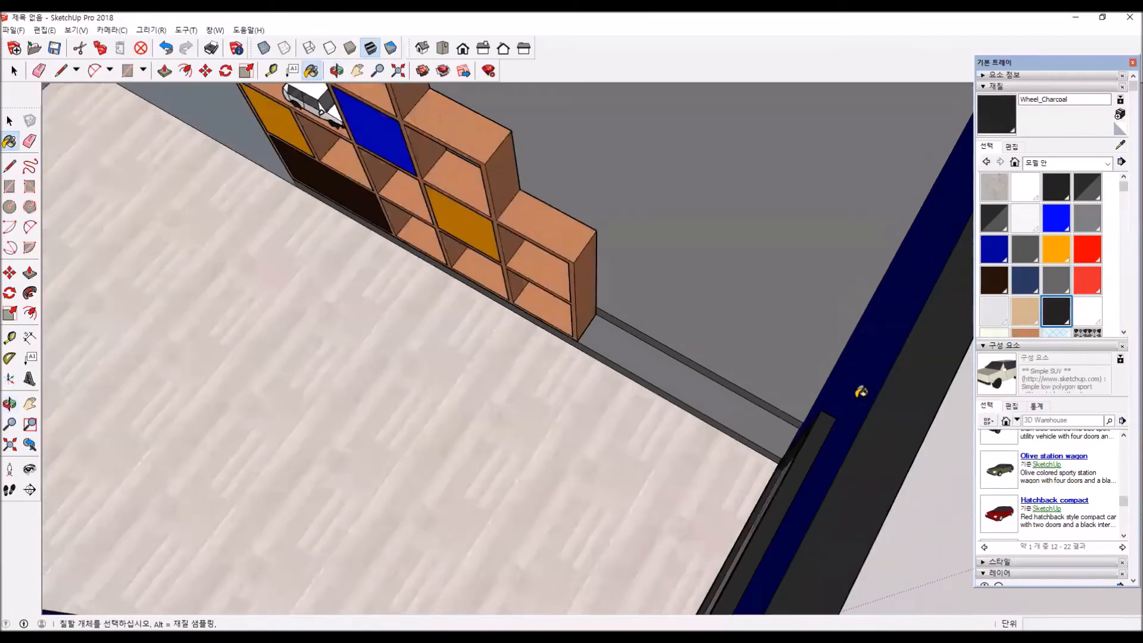
scroll(861, 390, down, 6)
middle_drag(827, 337, 786, 256)
click(10, 121)
middle_drag(755, 241, 645, 256)
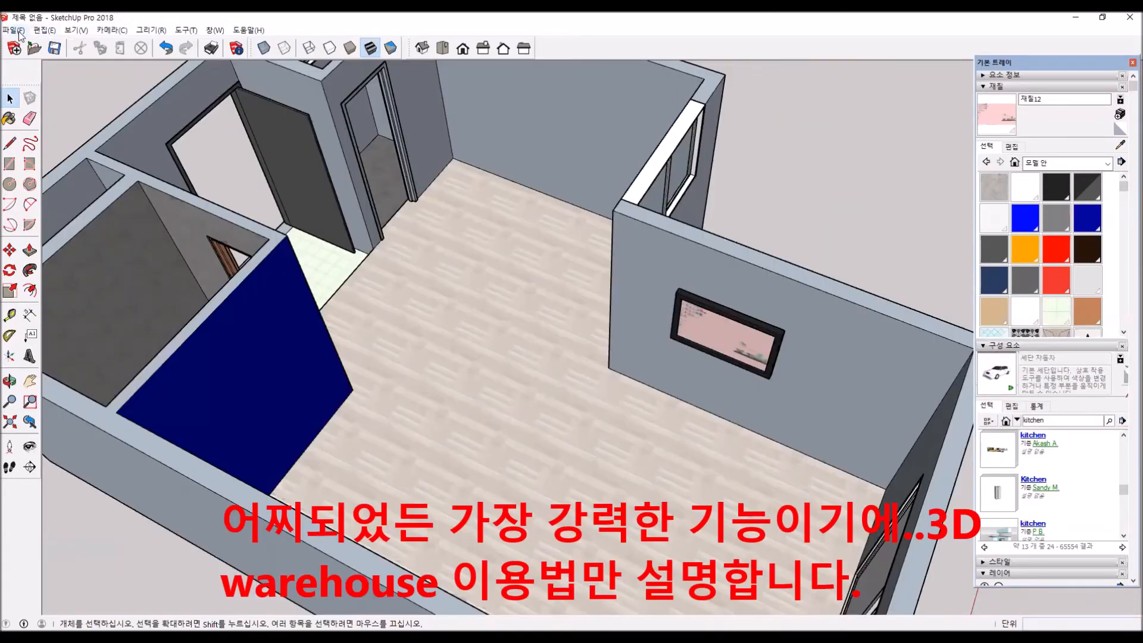
click(19, 33)
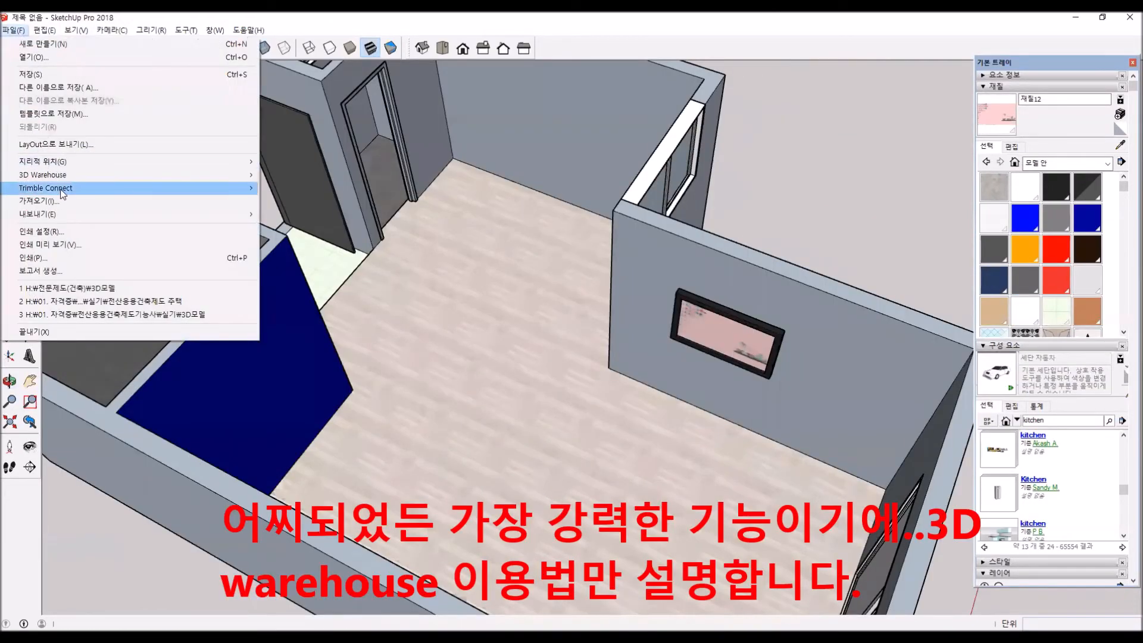
mouse_move(69, 175)
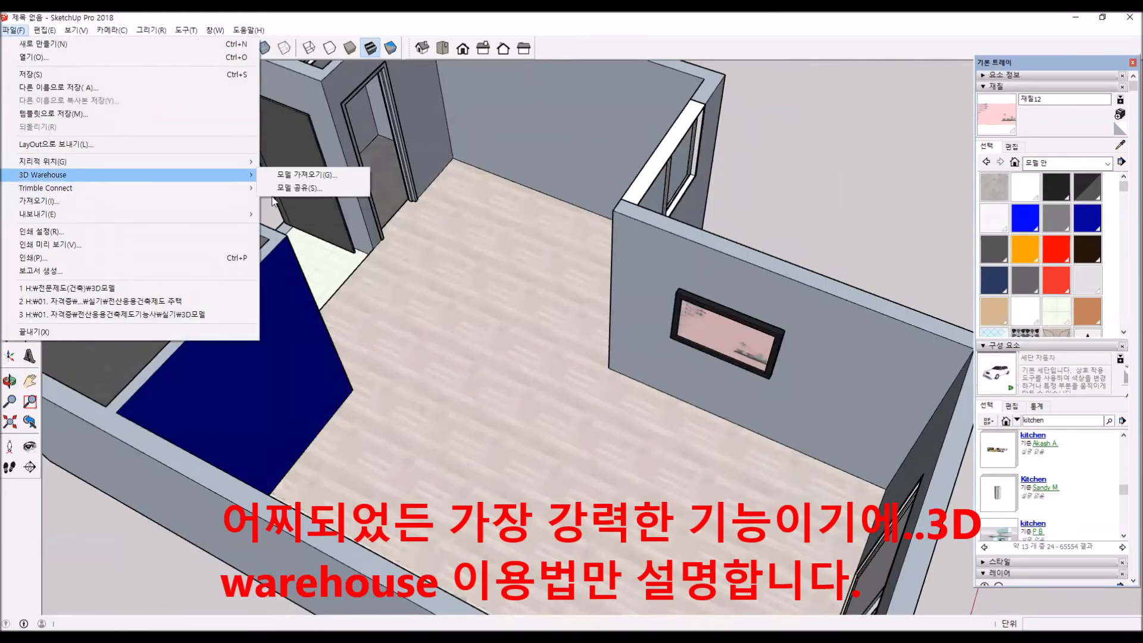
click(1059, 61)
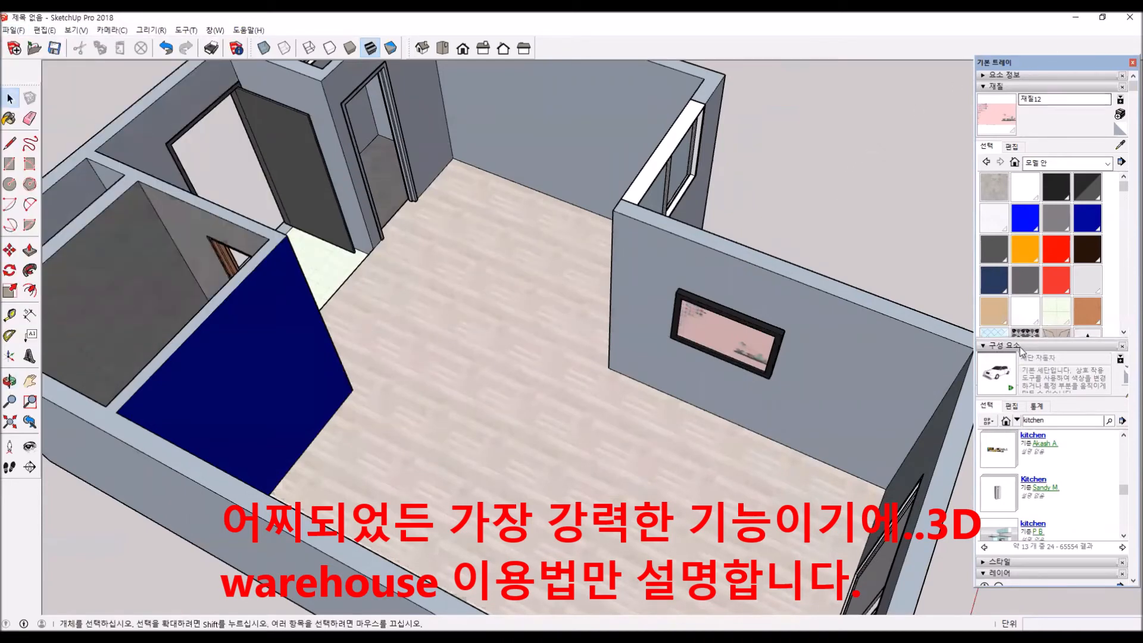
Browse the component library's kitchen results and its 건축 collection, then show the 교통 collection.
drag(1126, 487, 1088, 430)
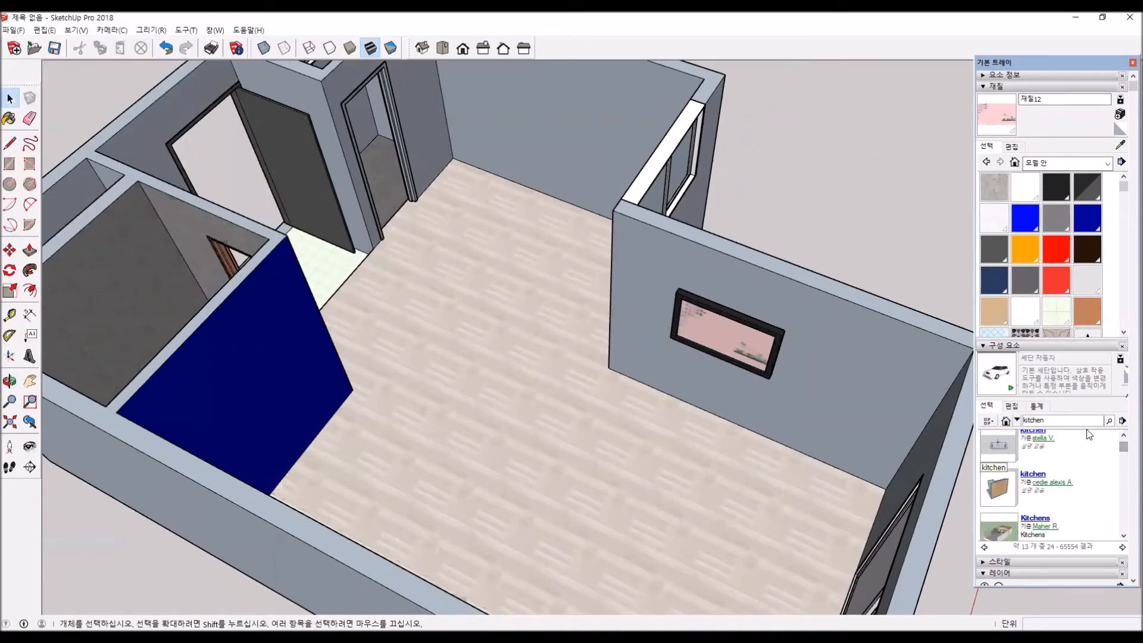
click(1017, 421)
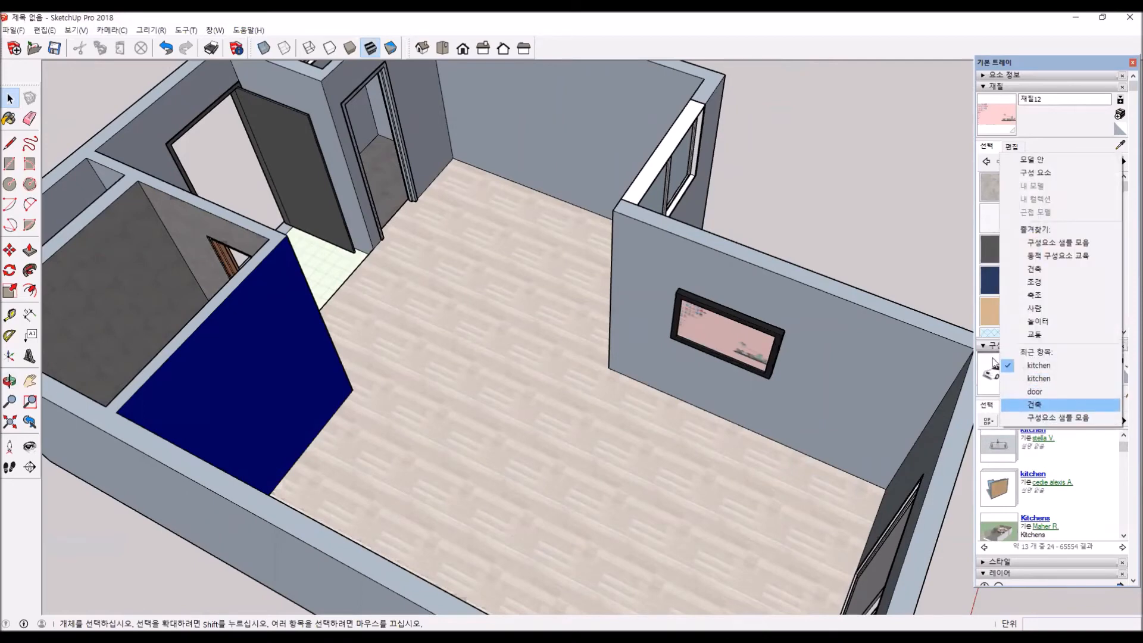
click(1038, 404)
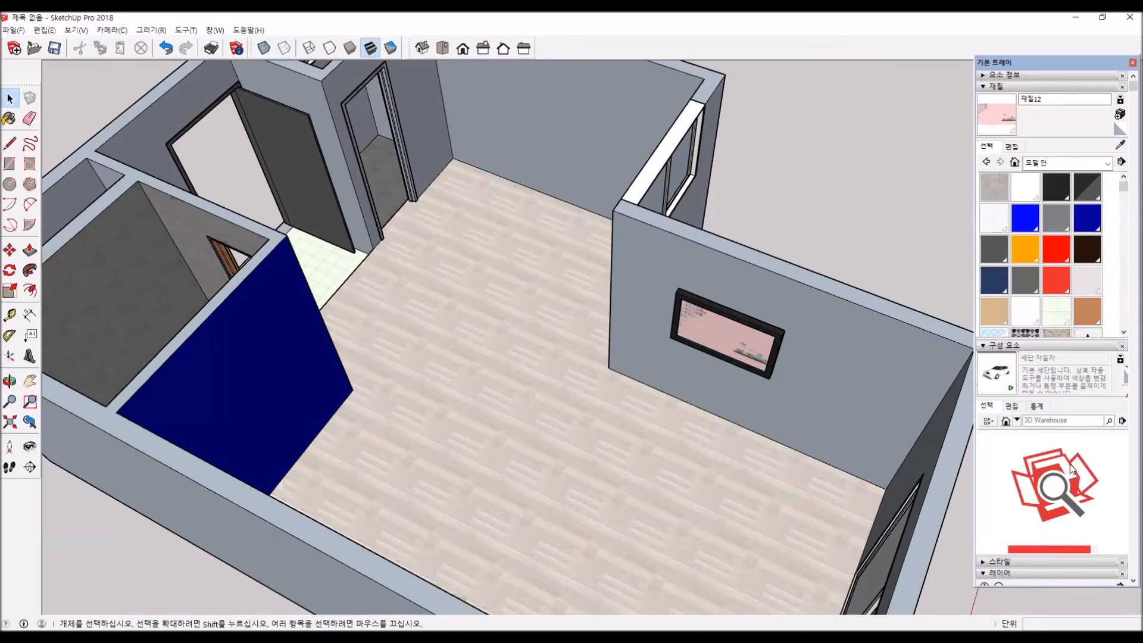
scroll(1070, 468, down, 6)
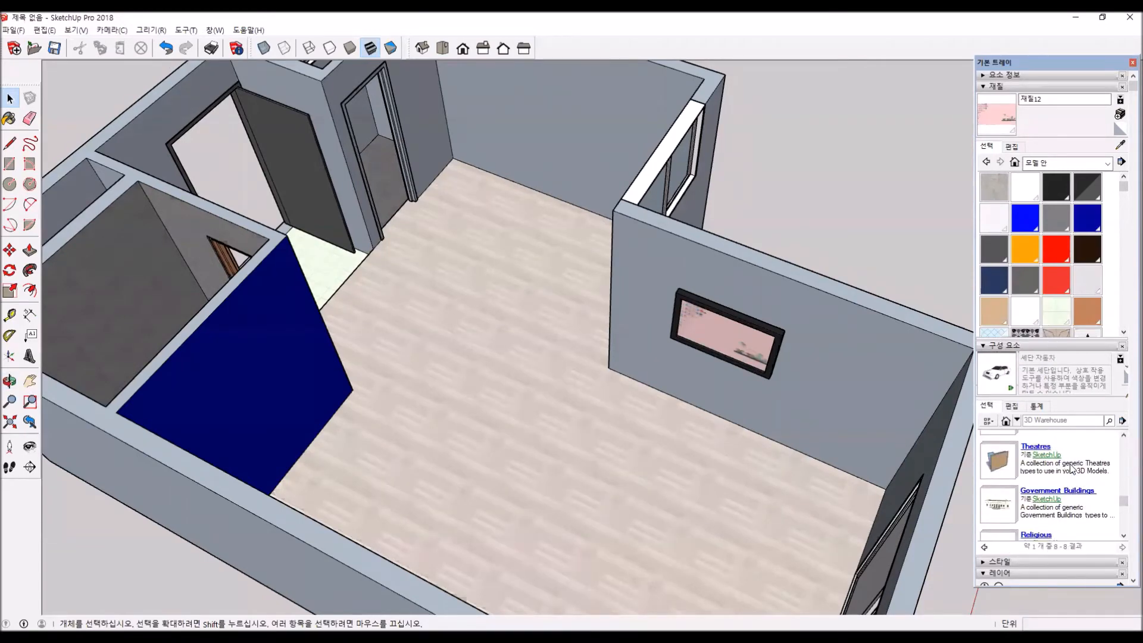
scroll(1070, 467, down, 2)
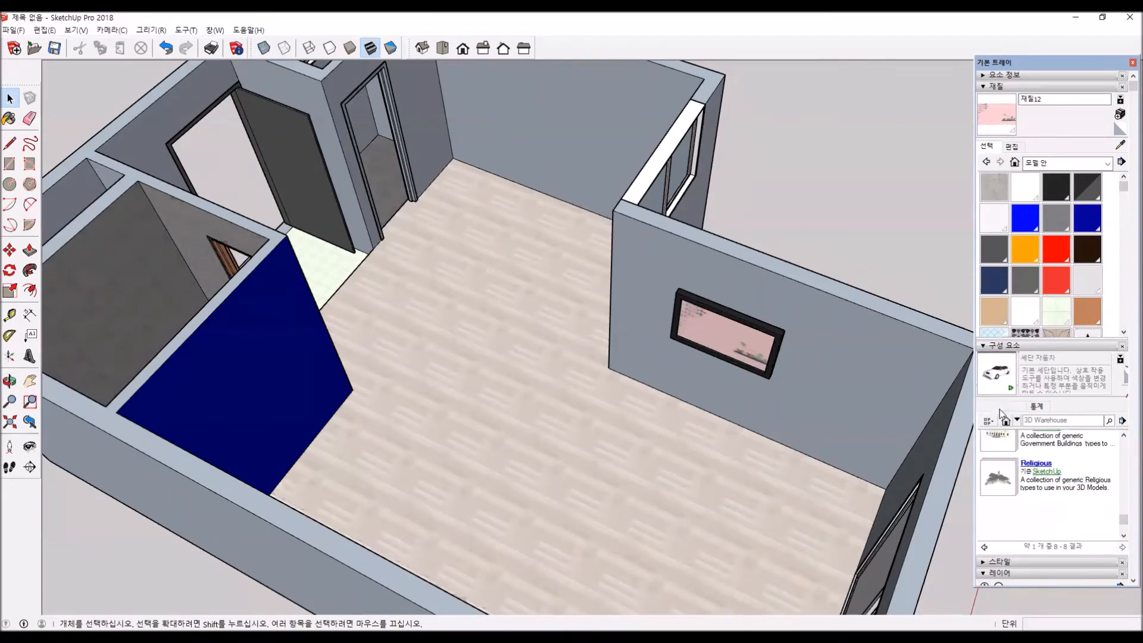
click(1018, 421)
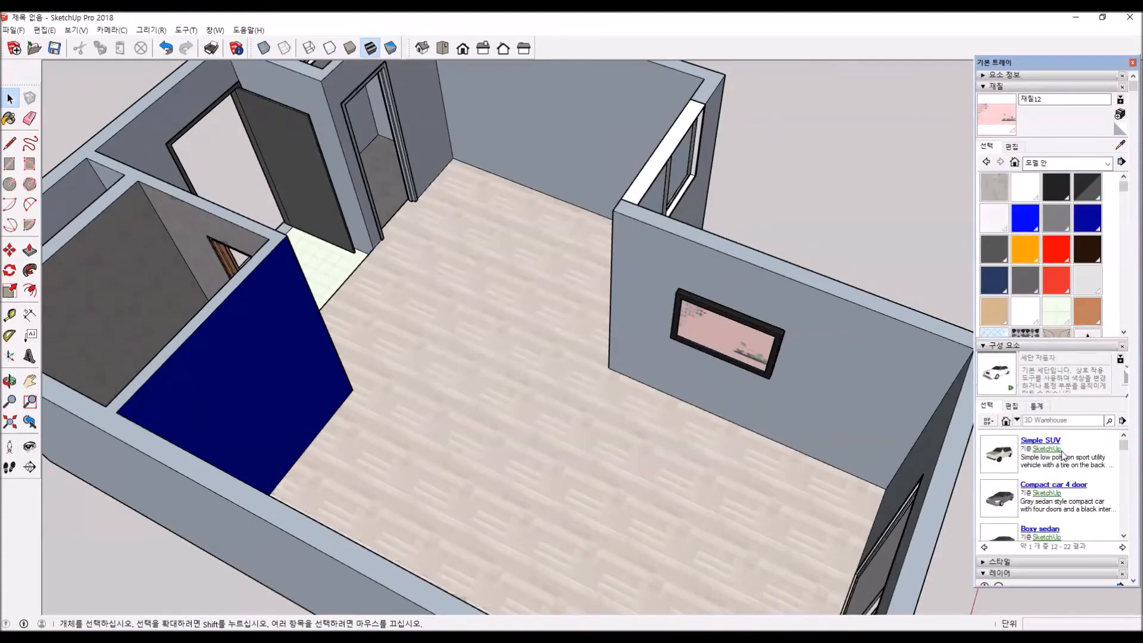
click(18, 30)
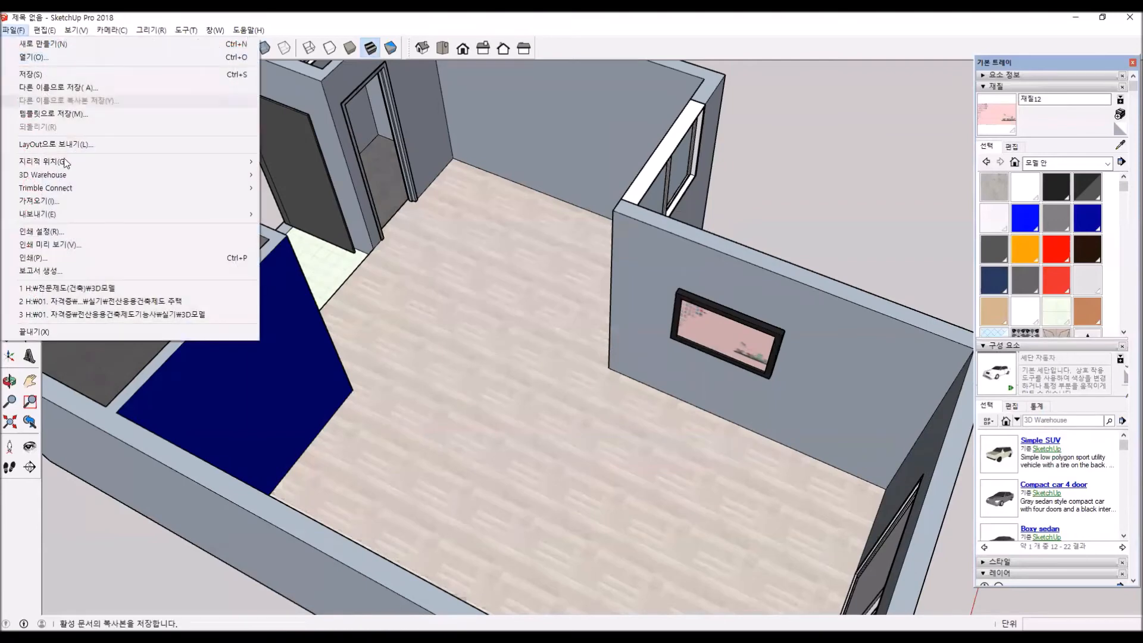
mouse_move(68, 178)
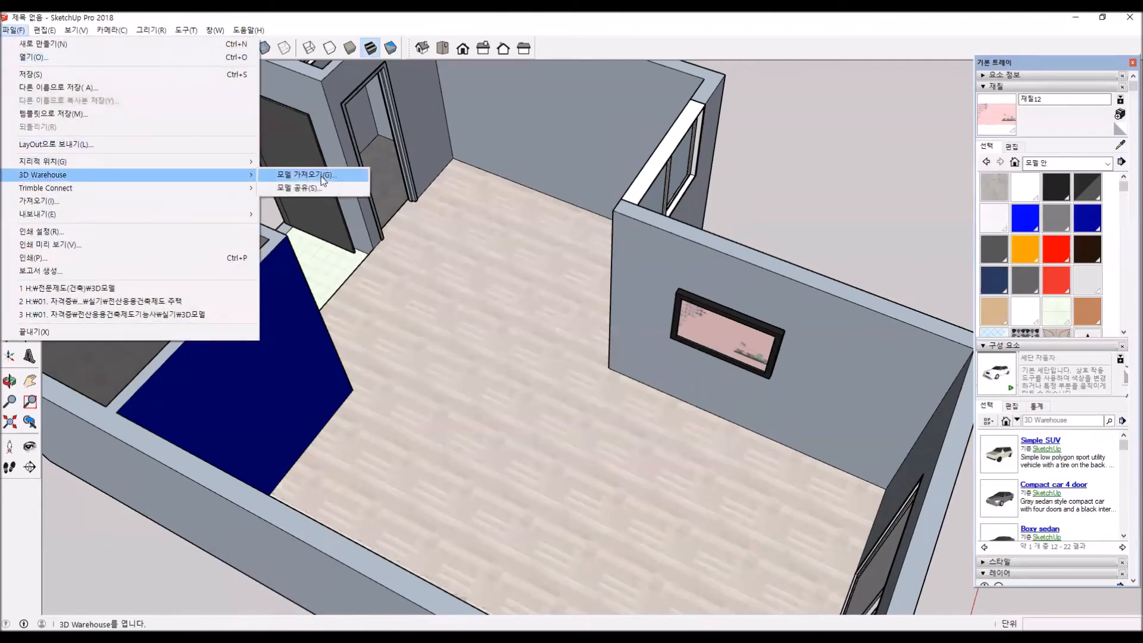
click(335, 18)
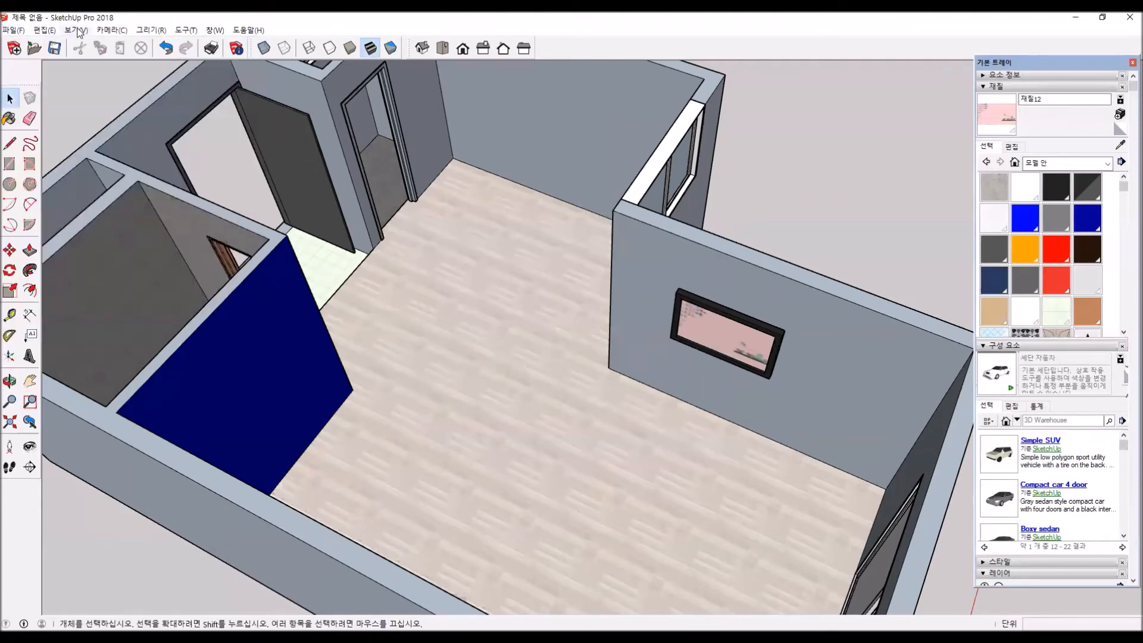
Enable the 시작 toolbar in the toolbar settings and close the dialog.
click(73, 30)
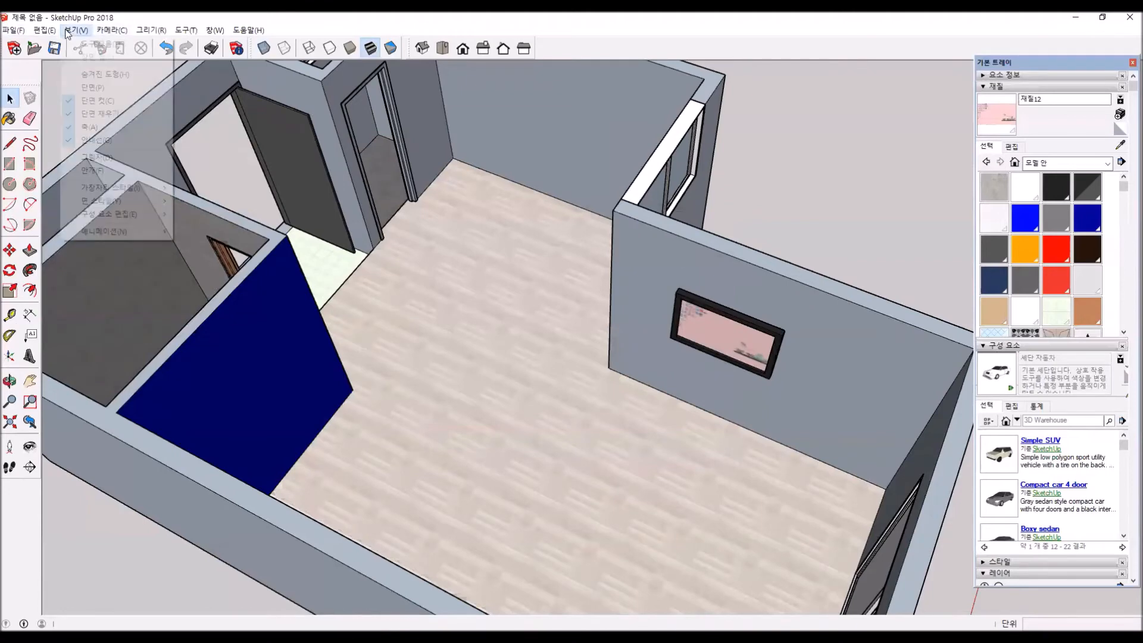
click(103, 44)
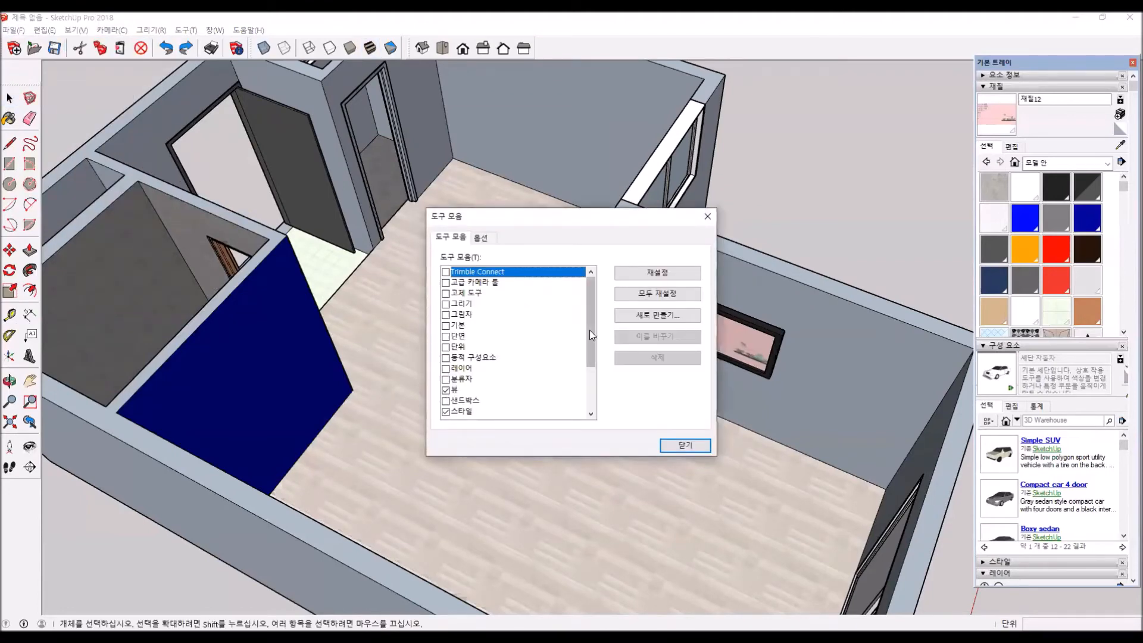
drag(589, 330, 589, 369)
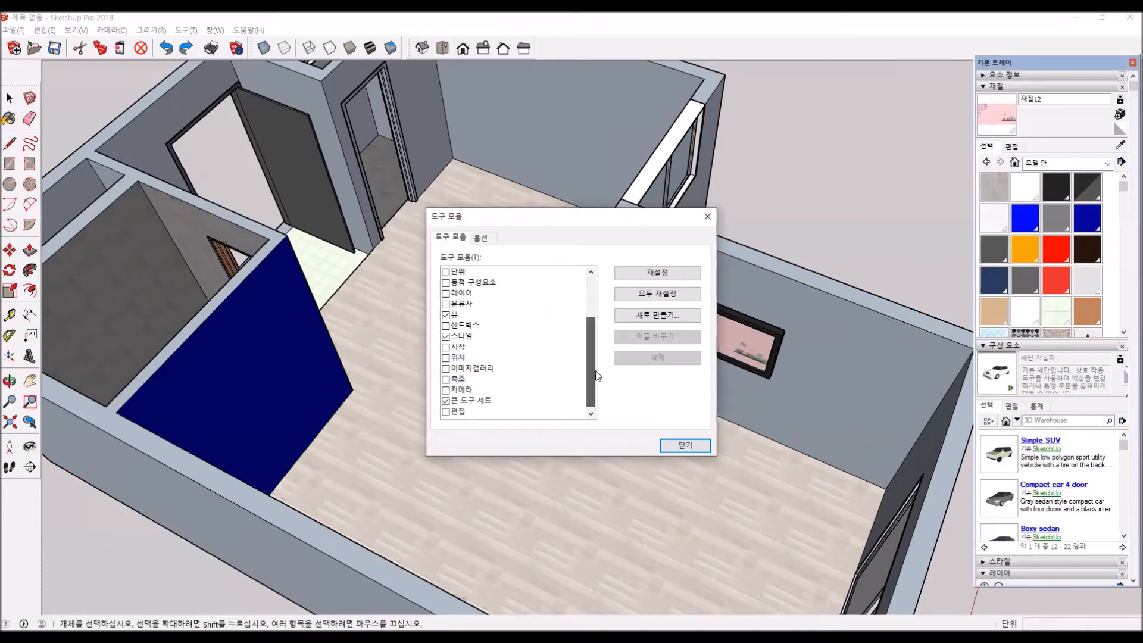
click(446, 347)
click(685, 445)
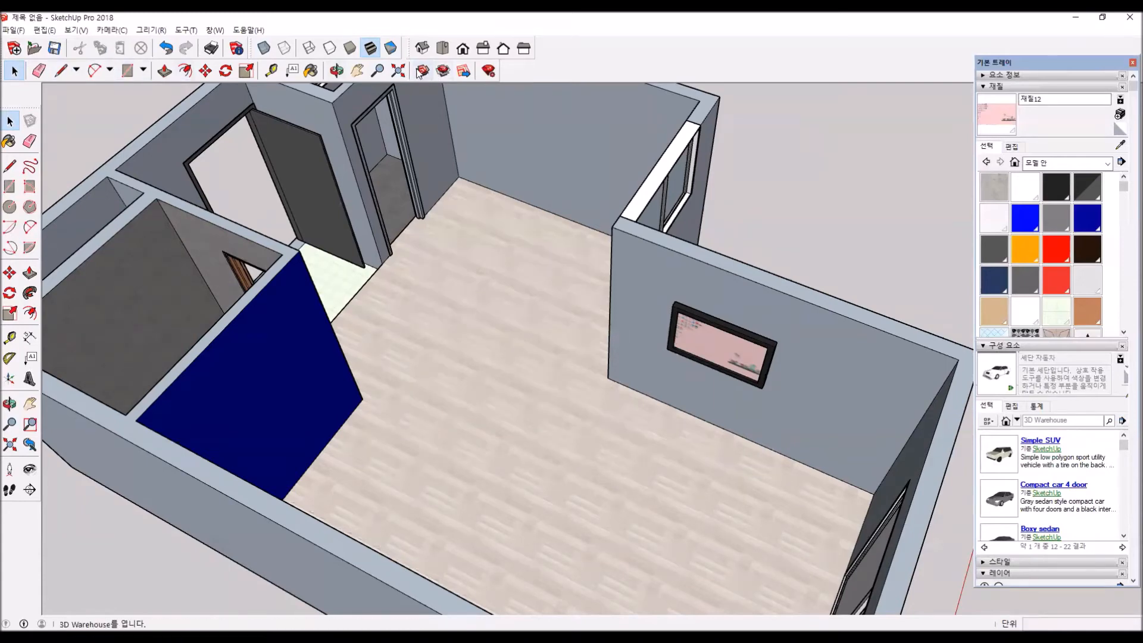
Open 3D Warehouse, go to its home page and browse the featured collections and models.
click(424, 72)
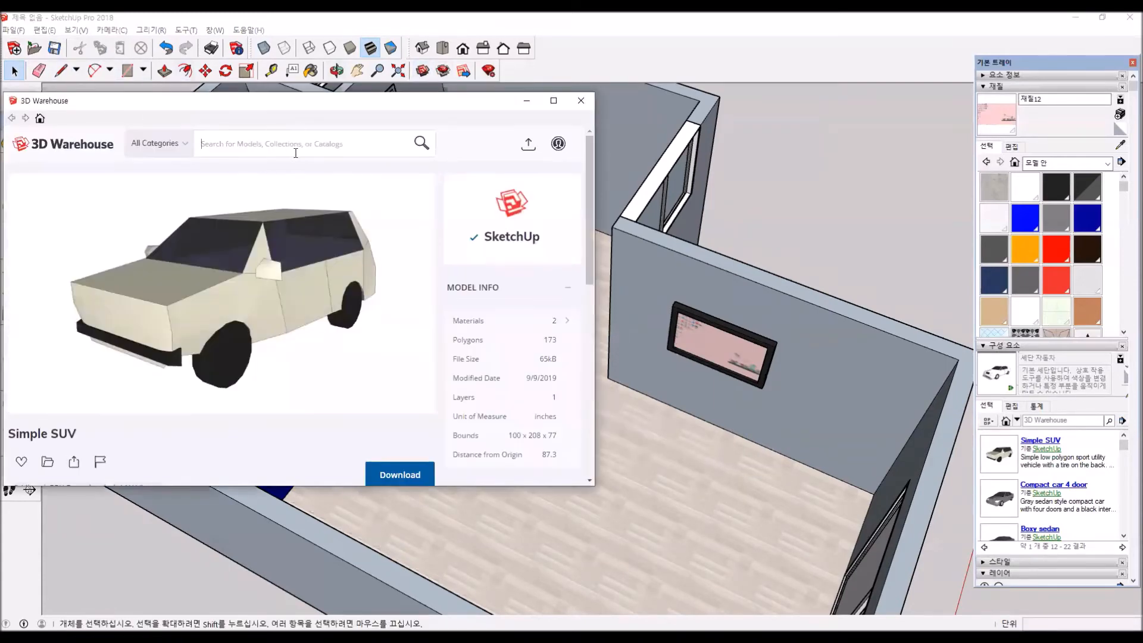
click(40, 118)
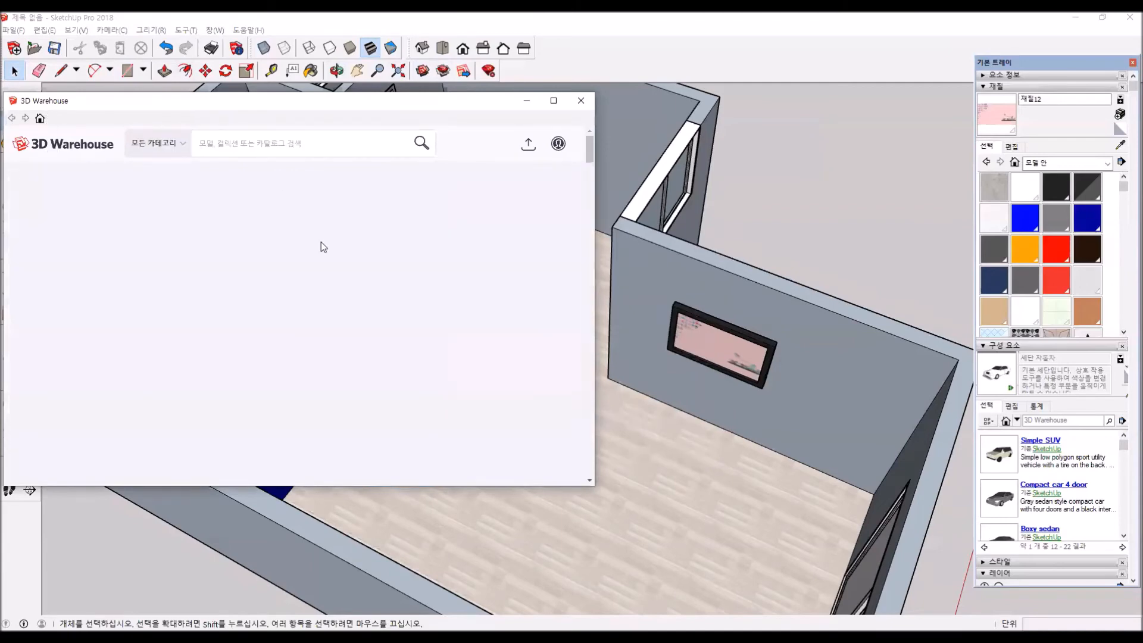
scroll(474, 296, down, 5)
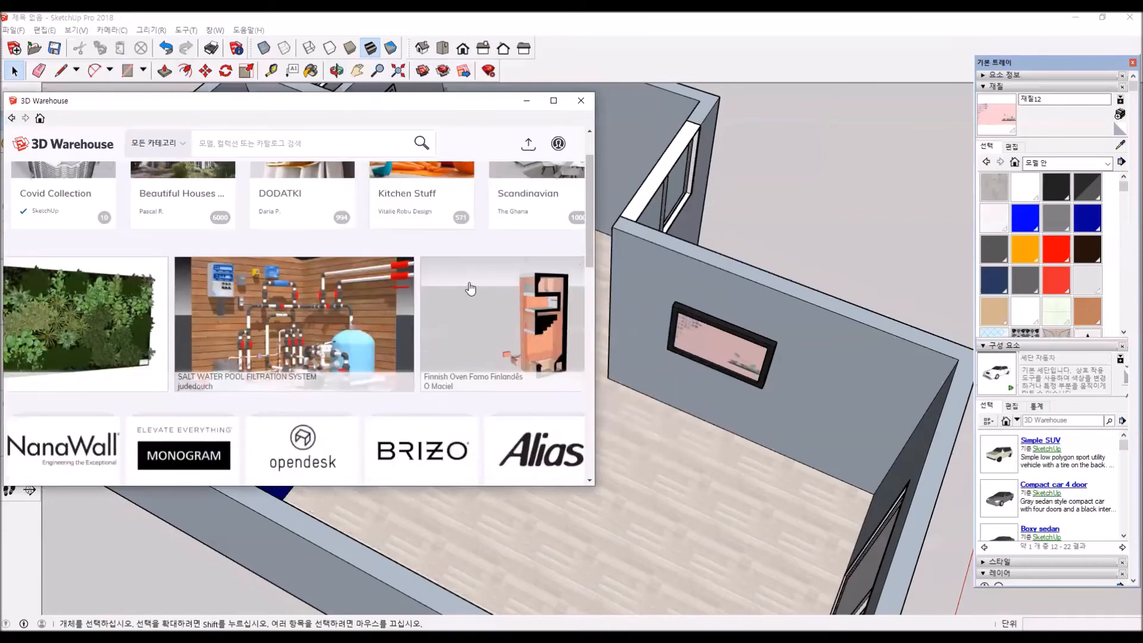
scroll(474, 296, down, 5)
scroll(474, 313, up, 9)
scroll(474, 313, up, 2)
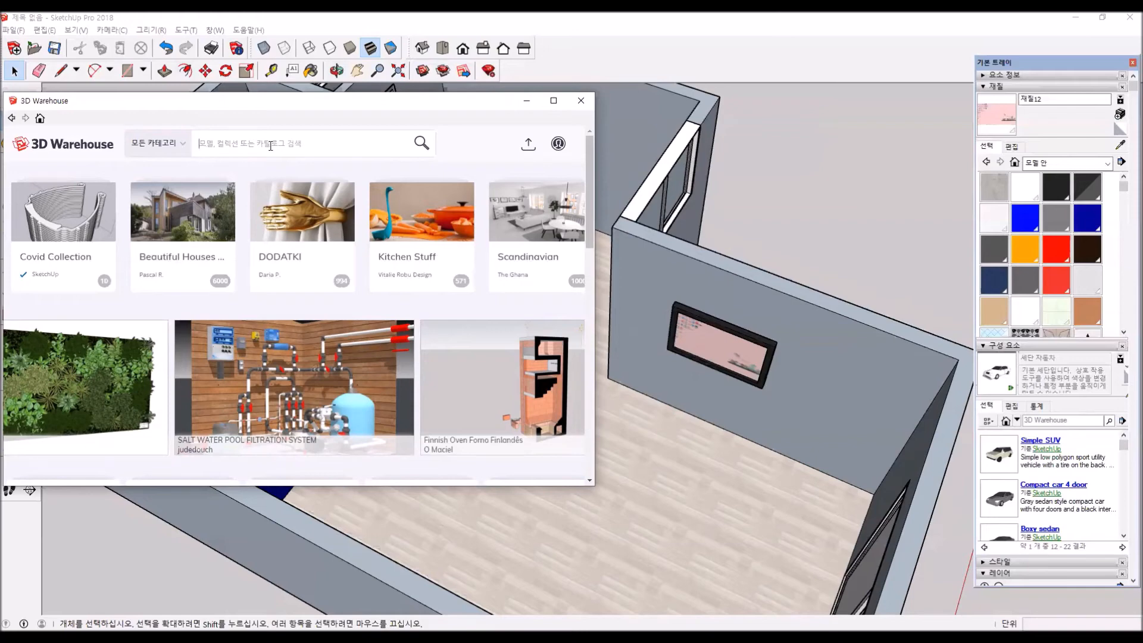
Search 3D Warehouse for "door" and look through the door models.
text(door)
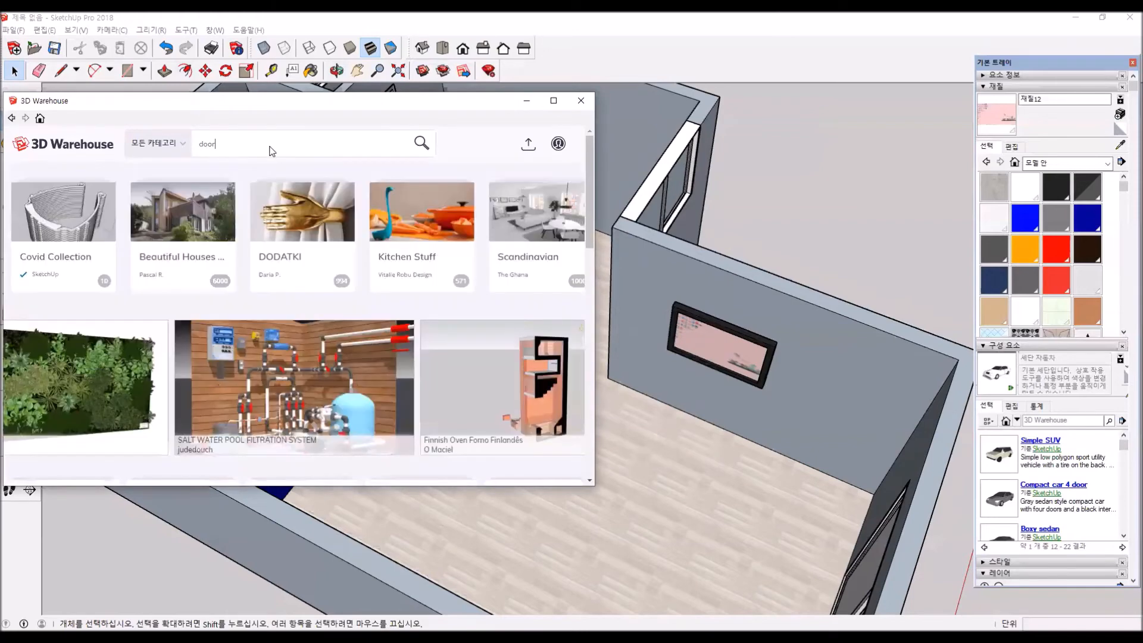
key(Return)
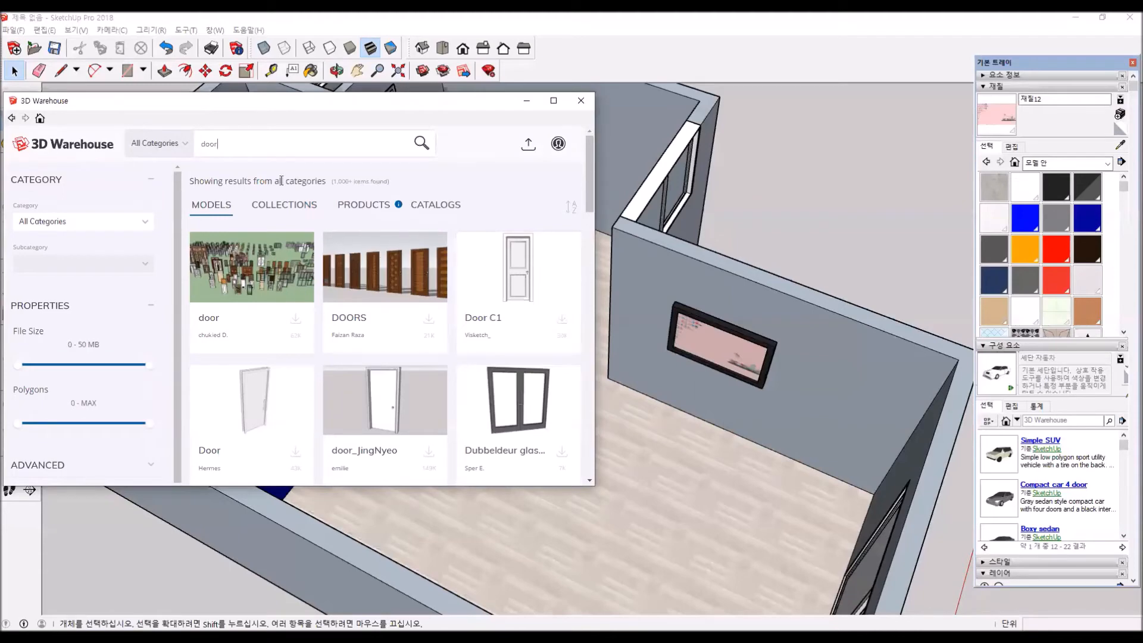
scroll(424, 393, down, 5)
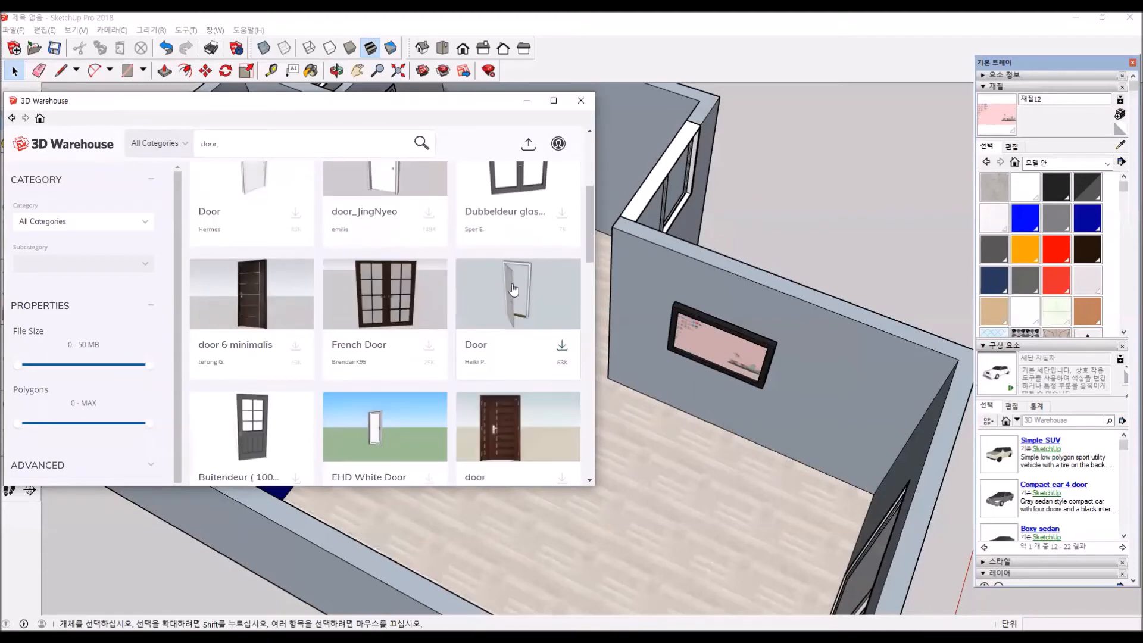
scroll(425, 393, down, 10)
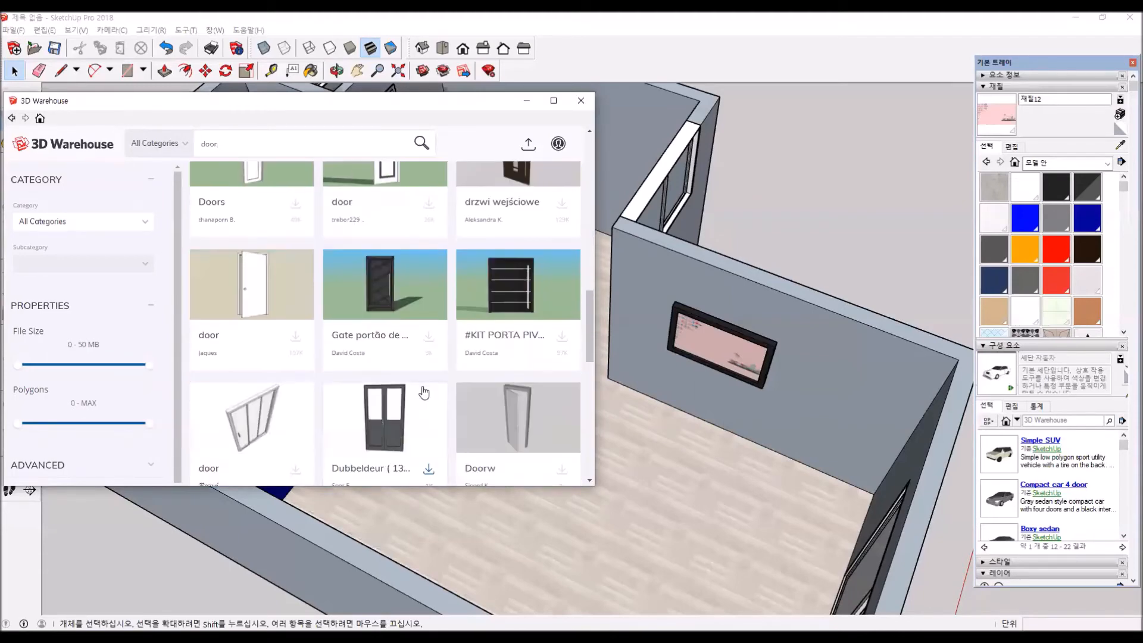
scroll(432, 396, down, 4)
scroll(436, 400, up, 1)
scroll(434, 393, down, 3)
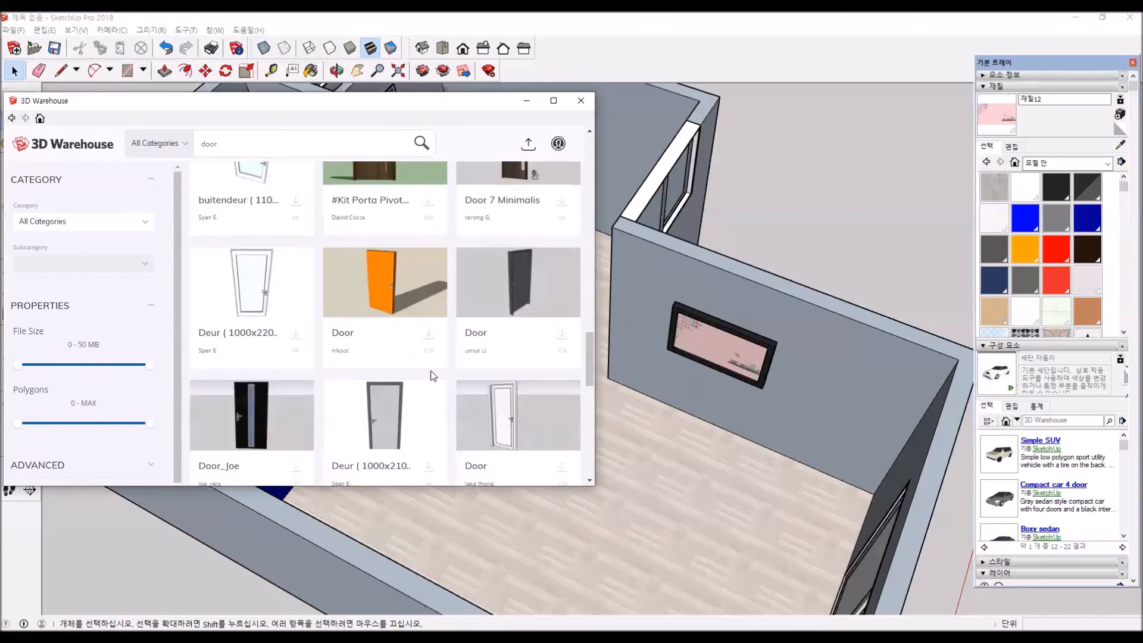
scroll(435, 370, up, 5)
scroll(417, 298, up, 8)
Search 3D Warehouse for the suggested term "kitchen" and look through the kitchen models.
drag(275, 144, 159, 144)
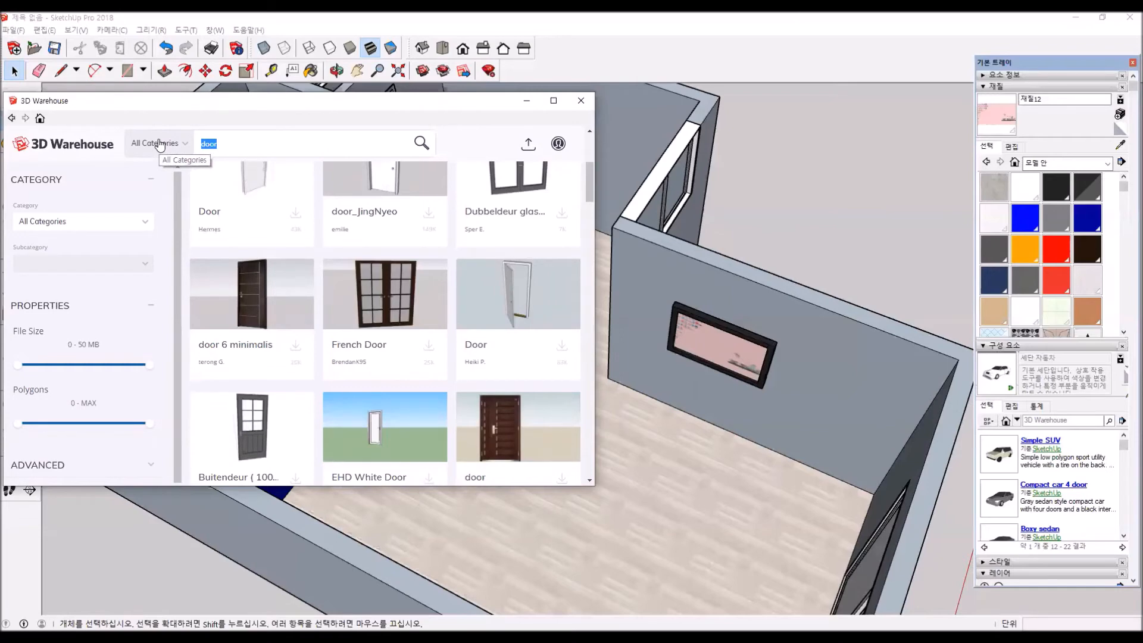
text(kitc)
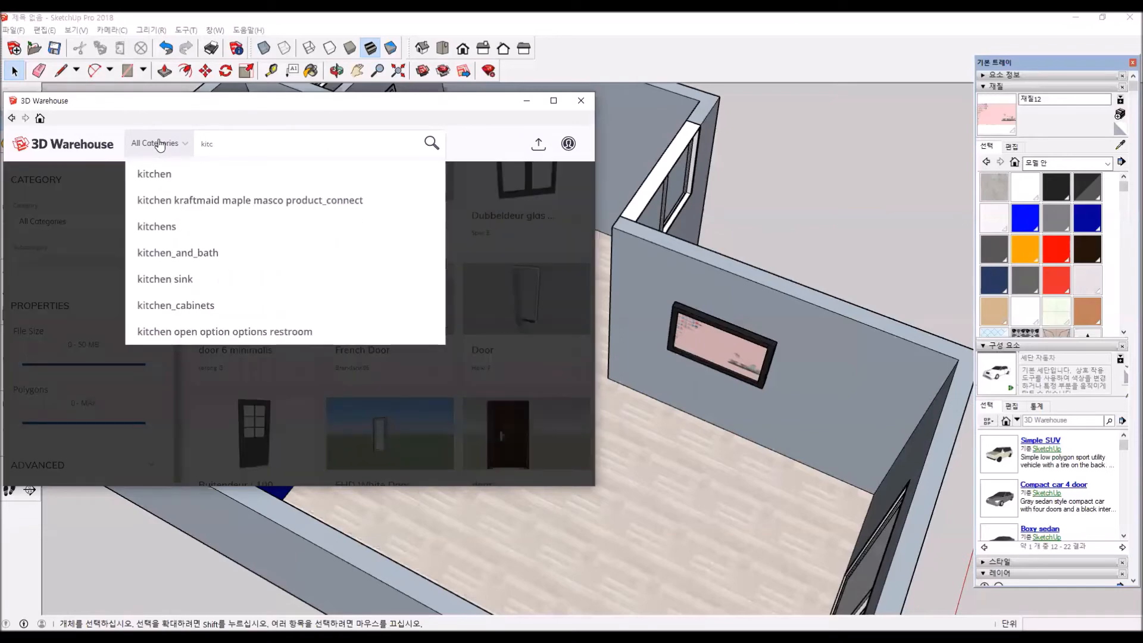
click(169, 174)
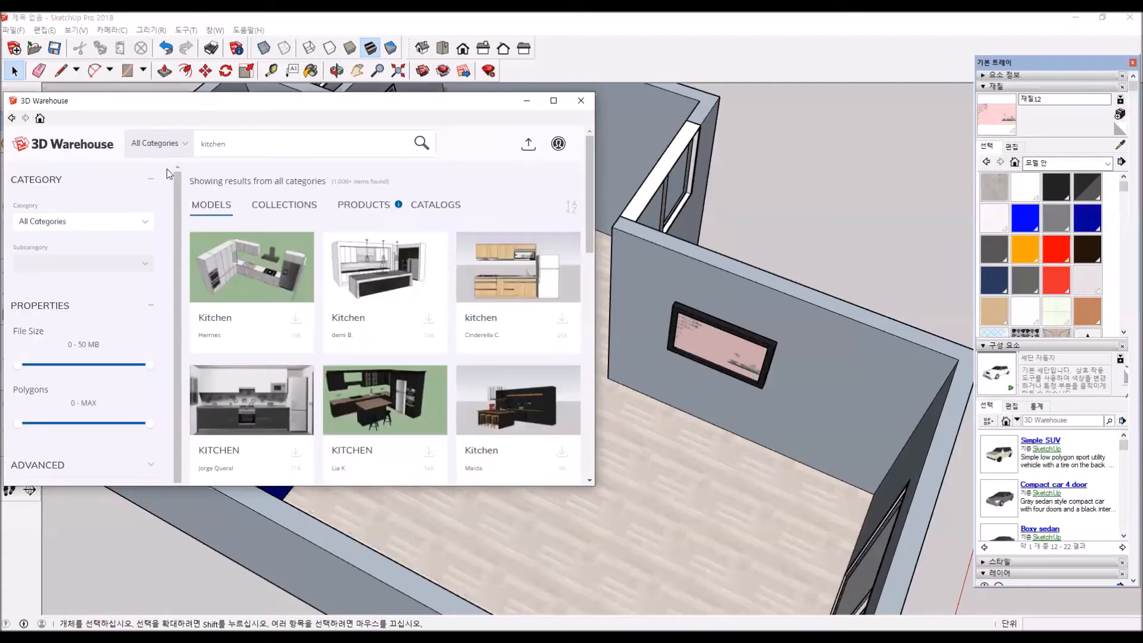
scroll(391, 298, down, 4)
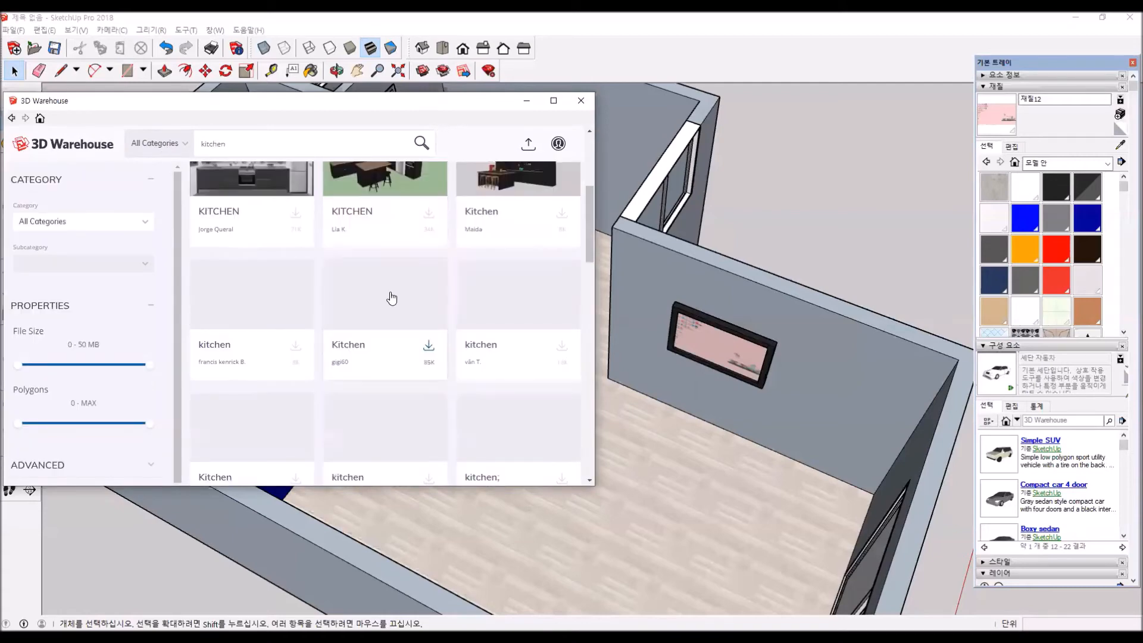
Maximize the 3D Warehouse window and look through more of the kitchen models.
scroll(392, 298, down, 1)
scroll(391, 303, down, 1)
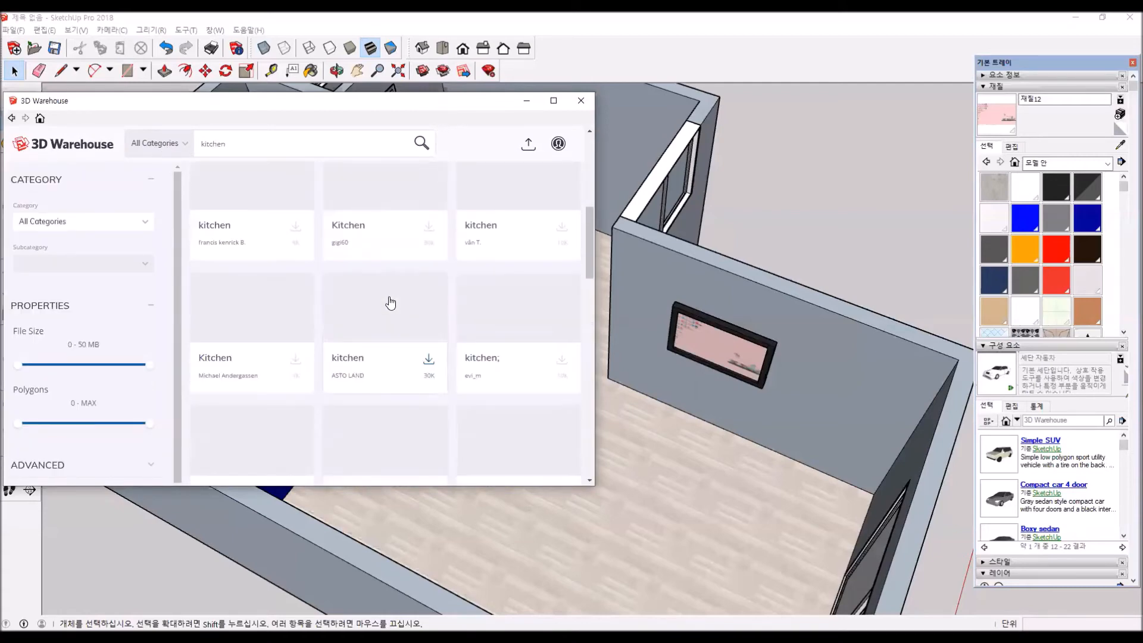
scroll(391, 303, up, 1)
scroll(390, 302, up, 3)
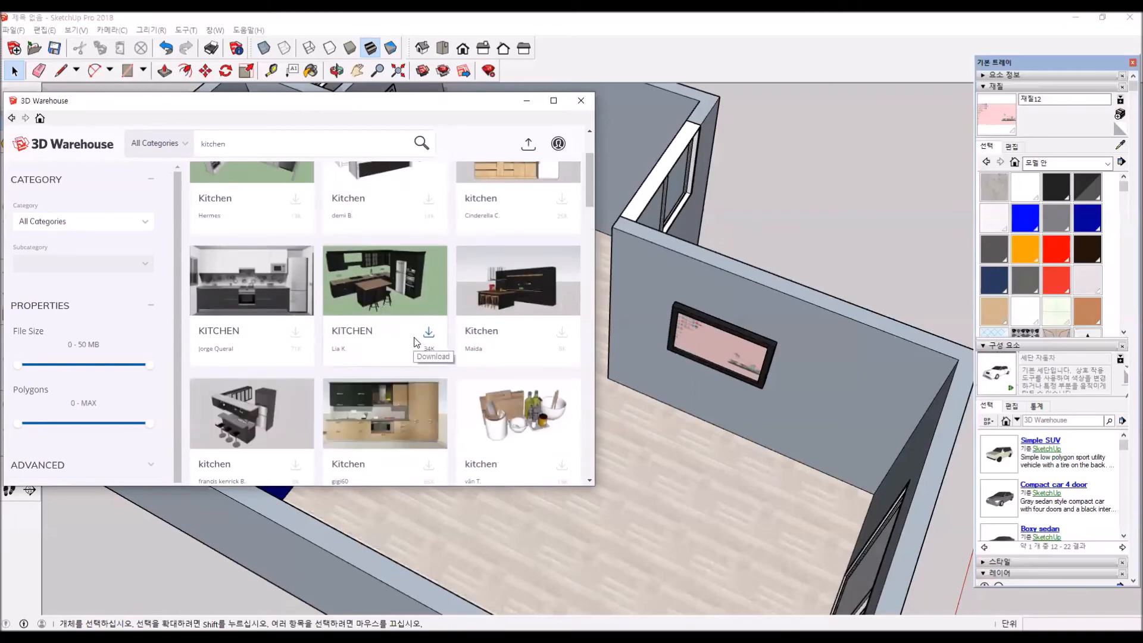
scroll(417, 343, down, 1)
scroll(509, 356, down, 1)
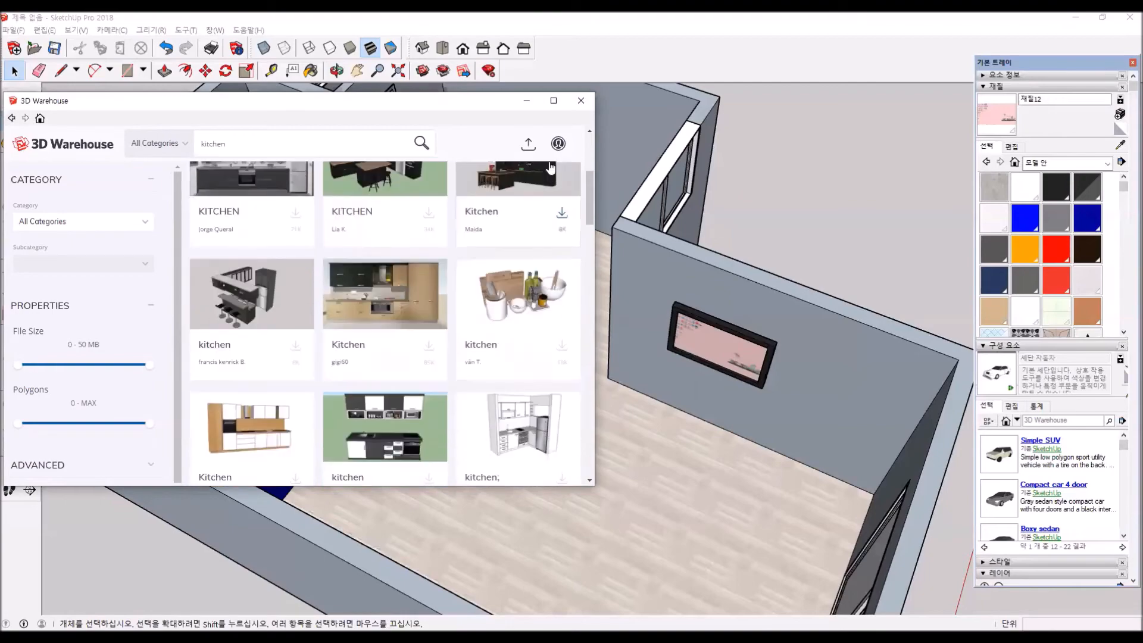
click(553, 100)
scroll(695, 409, down, 2)
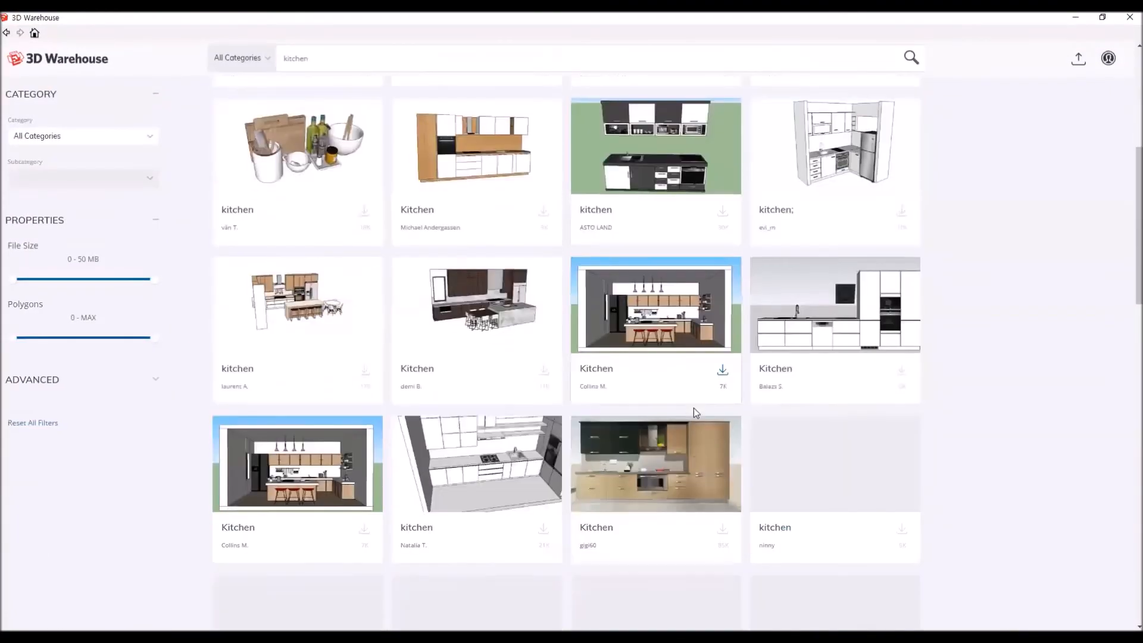
scroll(695, 414, up, 5)
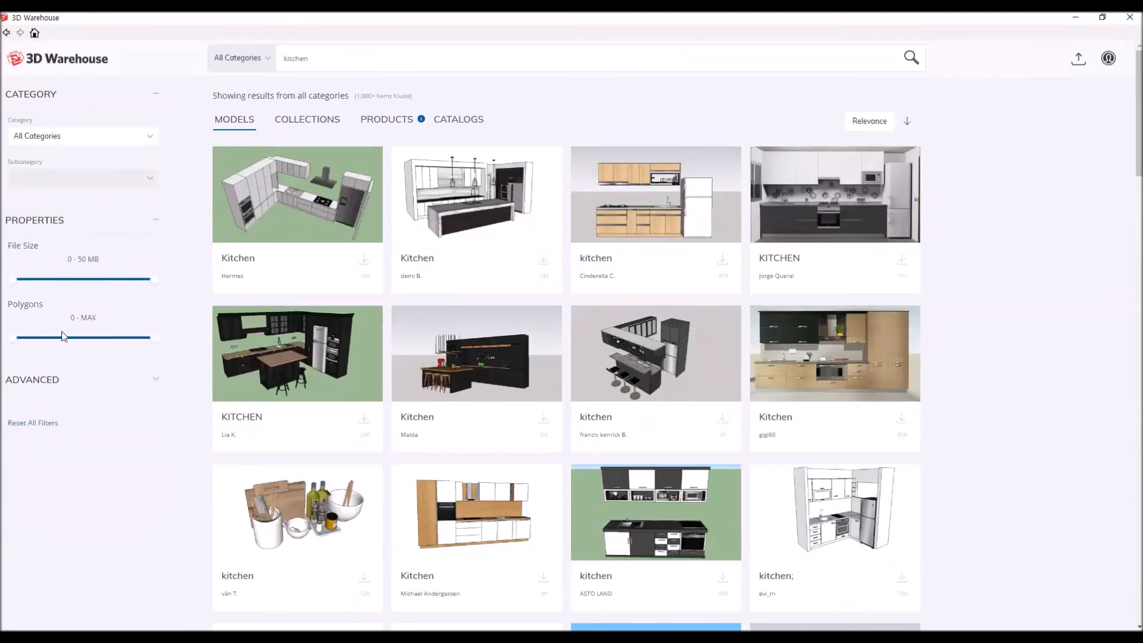
Filter the kitchen results to the Architecture category and check which other categories are available.
click(150, 137)
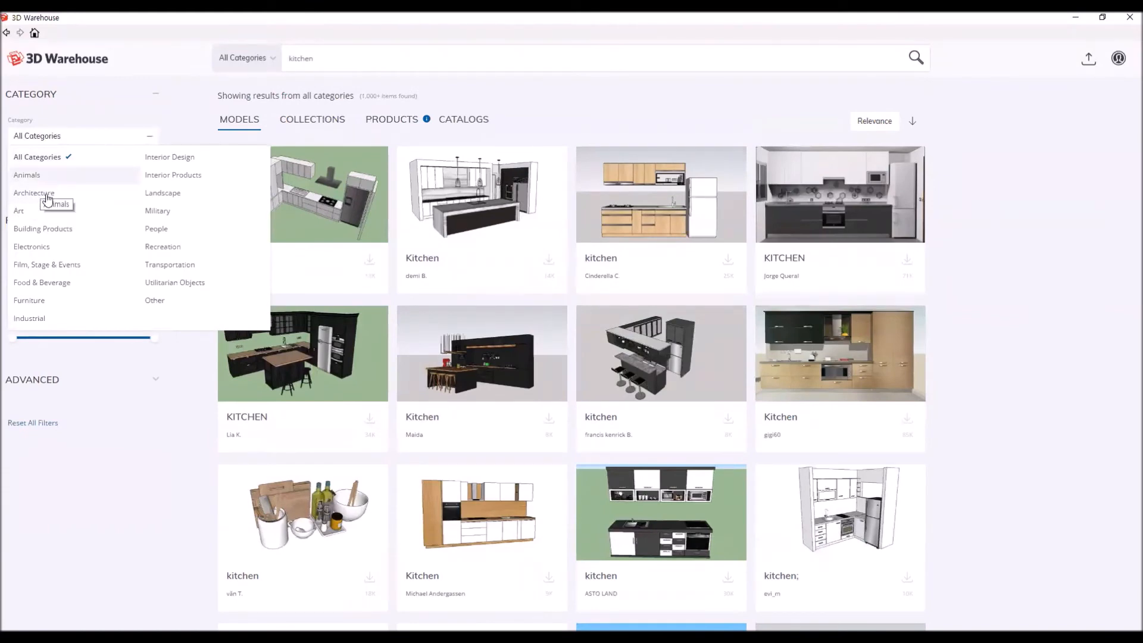
click(46, 195)
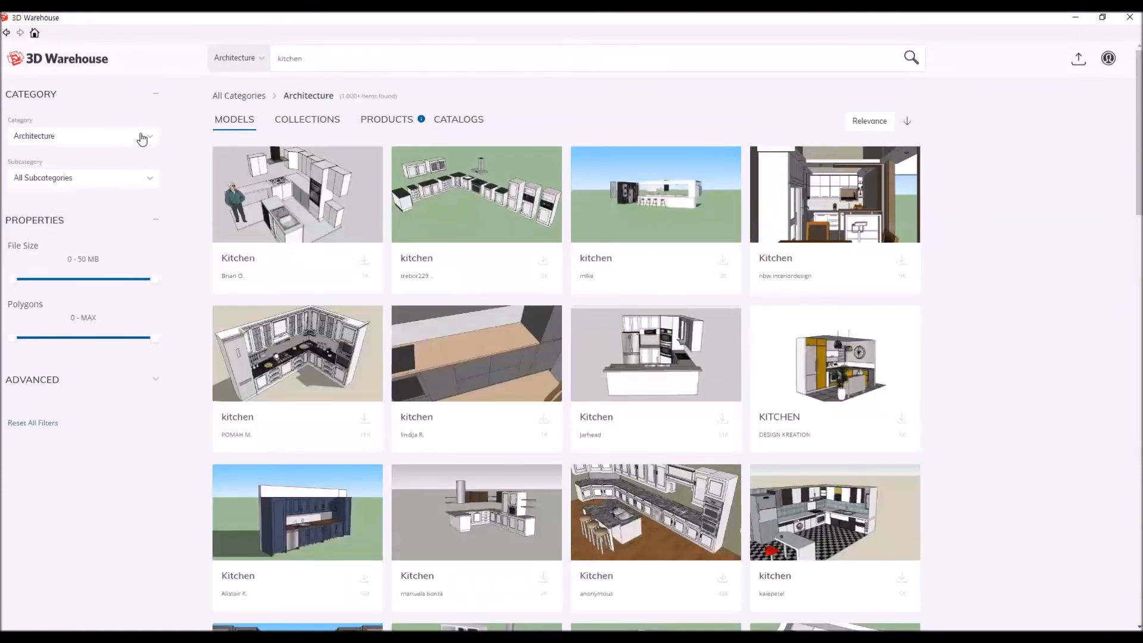
click(144, 138)
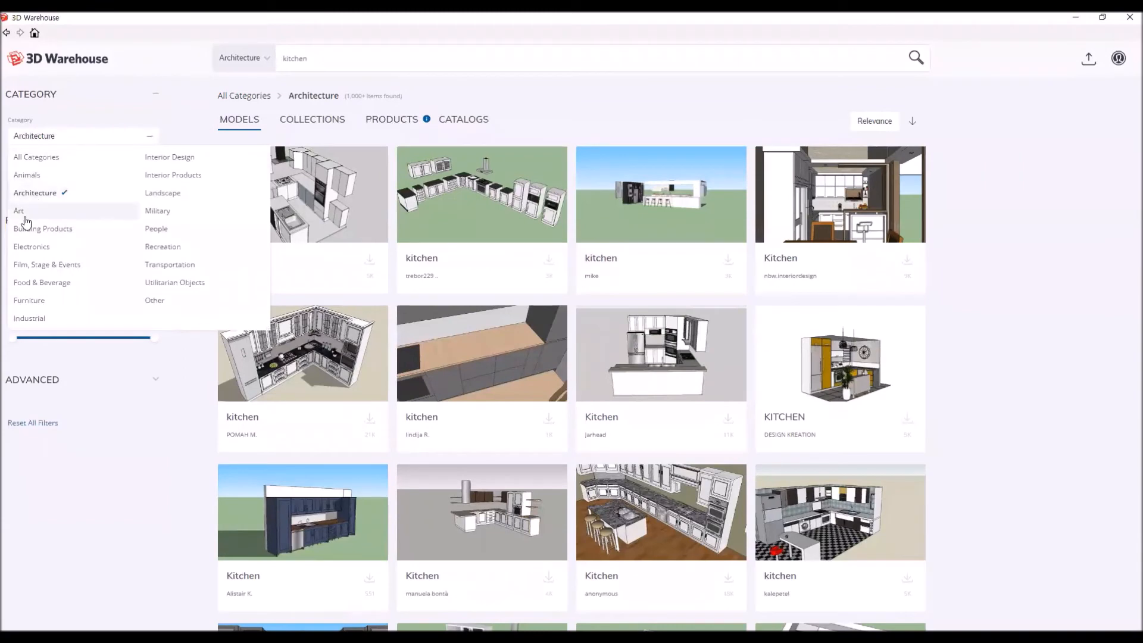
click(102, 483)
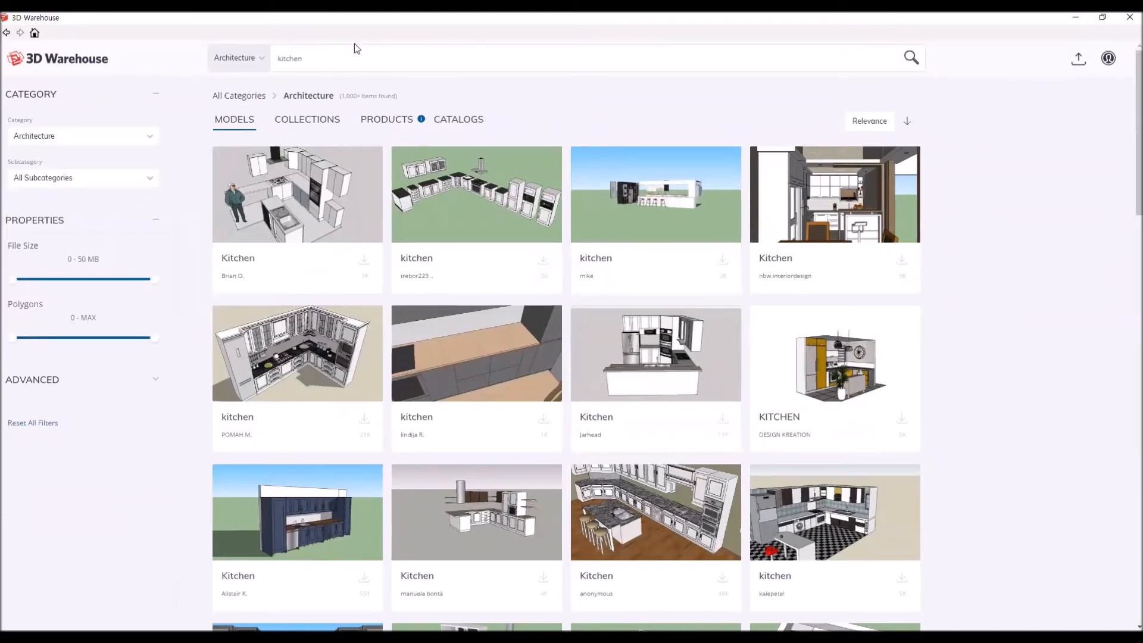
Search for "house" within the Architecture category and look through the house models.
double_click(301, 59)
text(house)
key(Return)
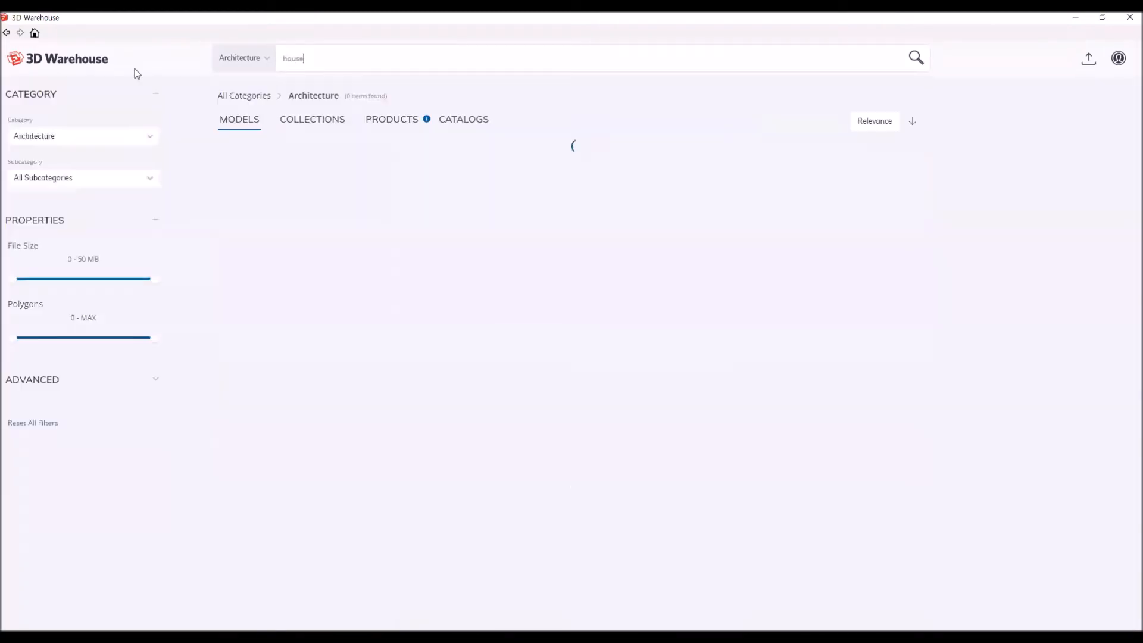
scroll(699, 357, down, 1)
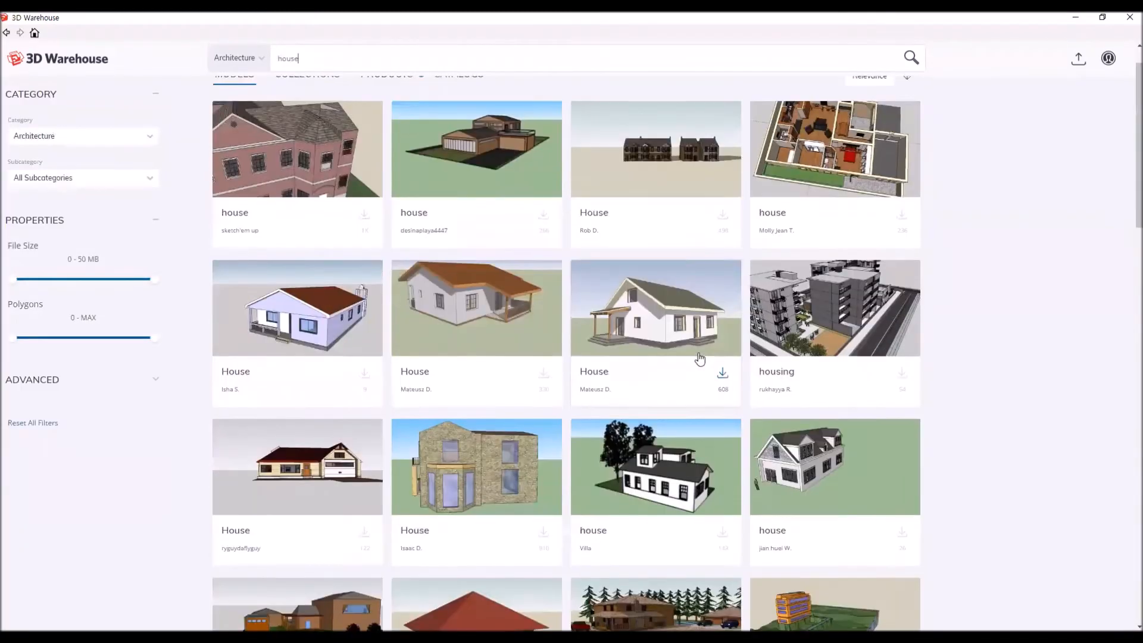
scroll(700, 357, down, 10)
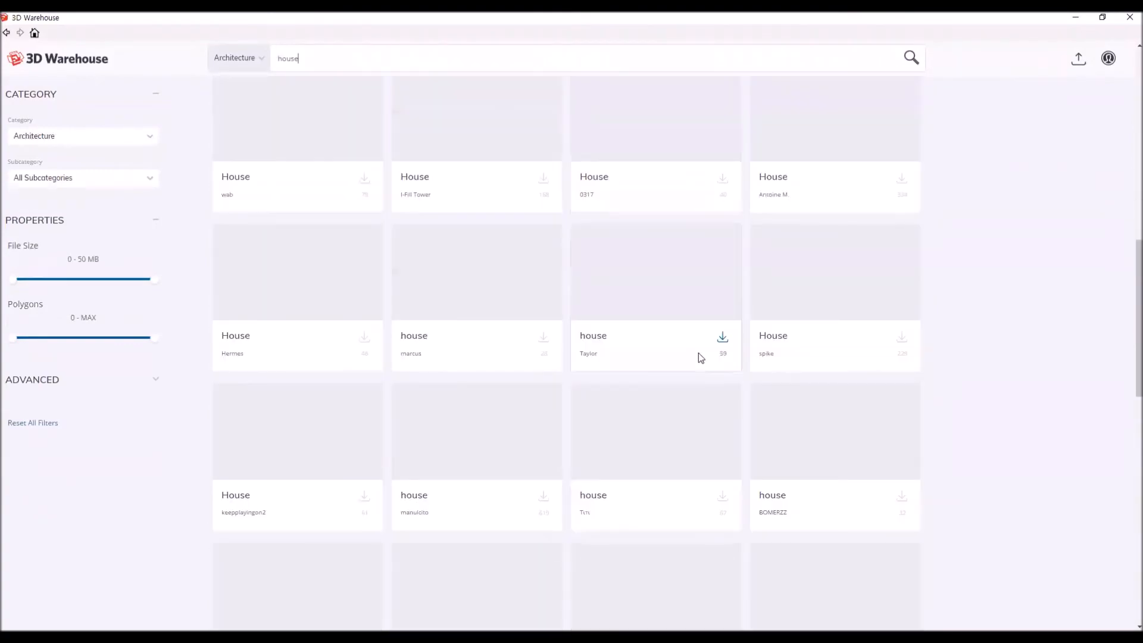
scroll(701, 358, down, 2)
scroll(700, 358, up, 10)
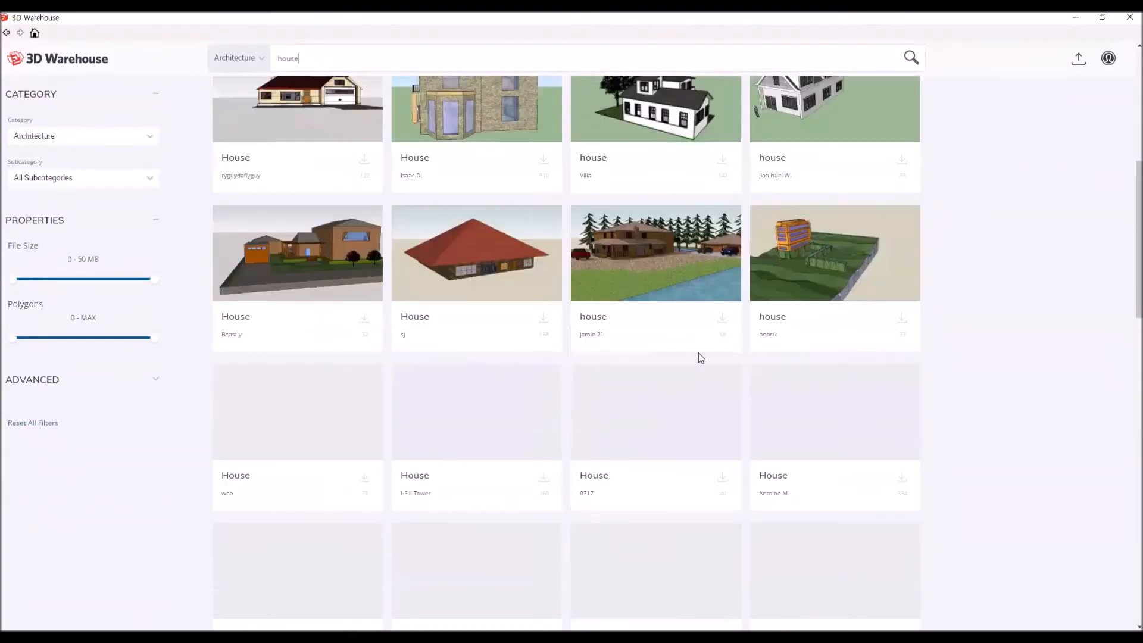
scroll(700, 358, up, 2)
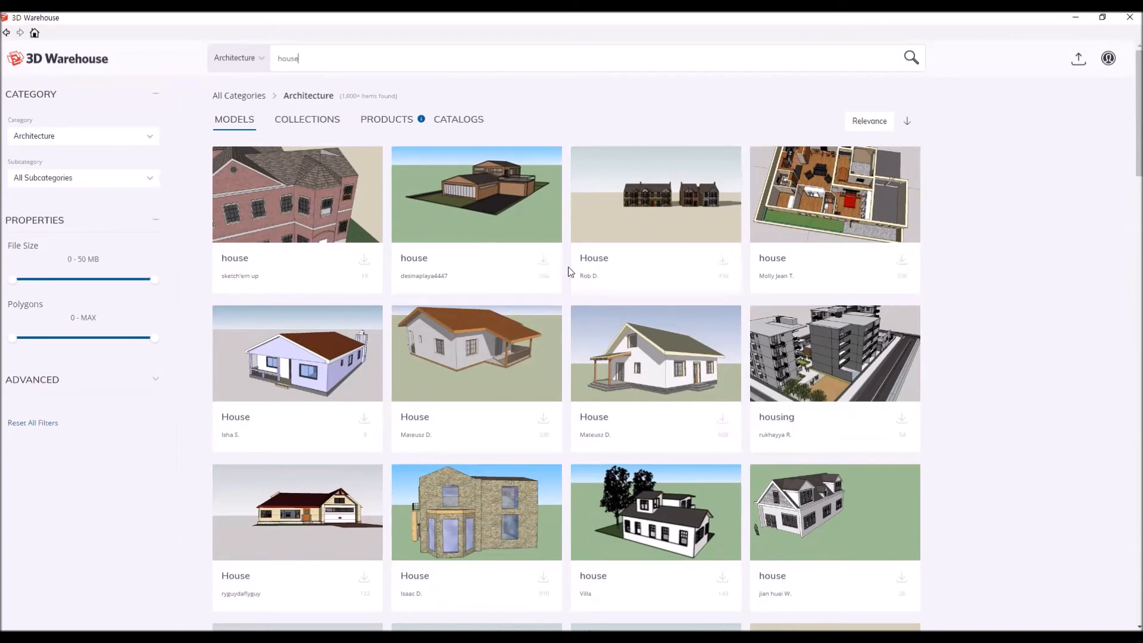
Try to download the roofless floor-plan house model by proceeding to sign-in, and return to the house results.
click(900, 261)
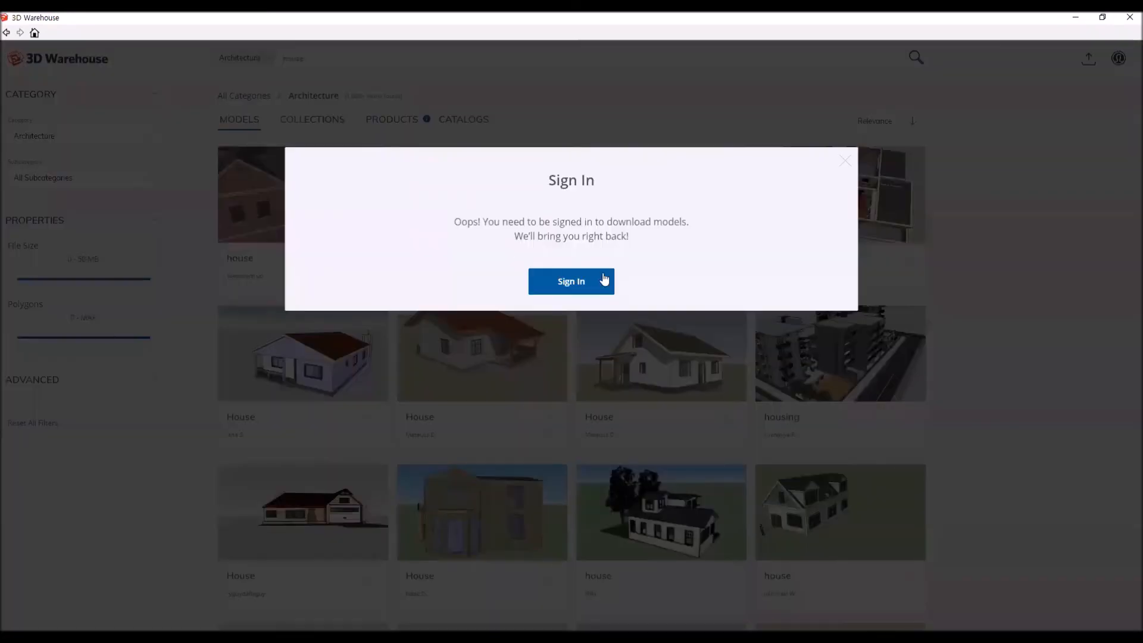
click(579, 289)
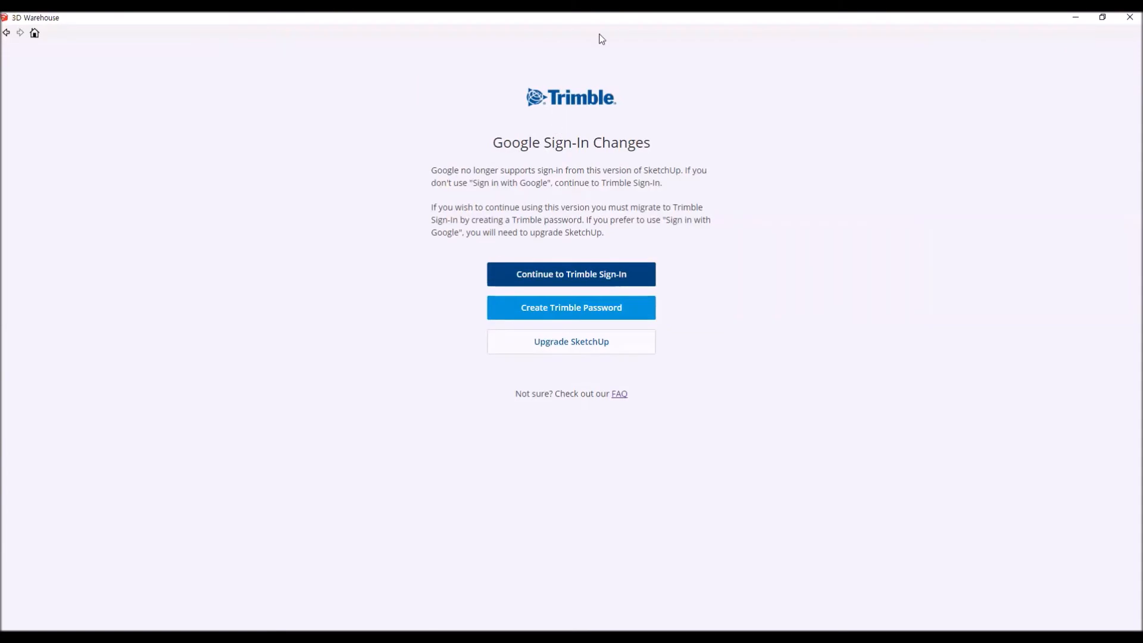
click(6, 34)
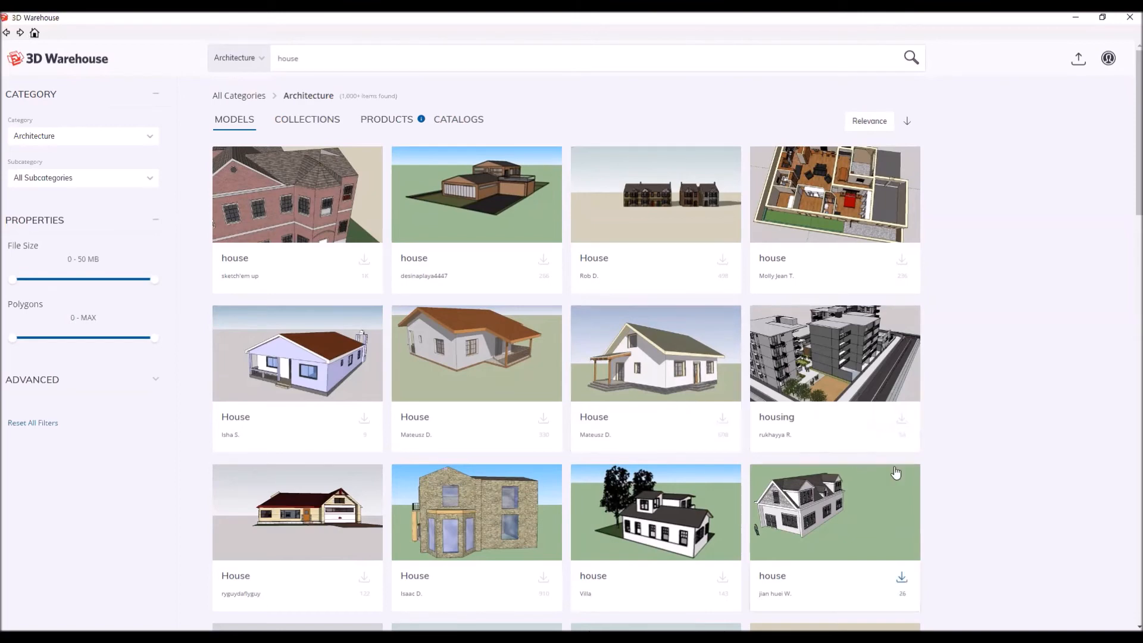
scroll(896, 472, down, 1)
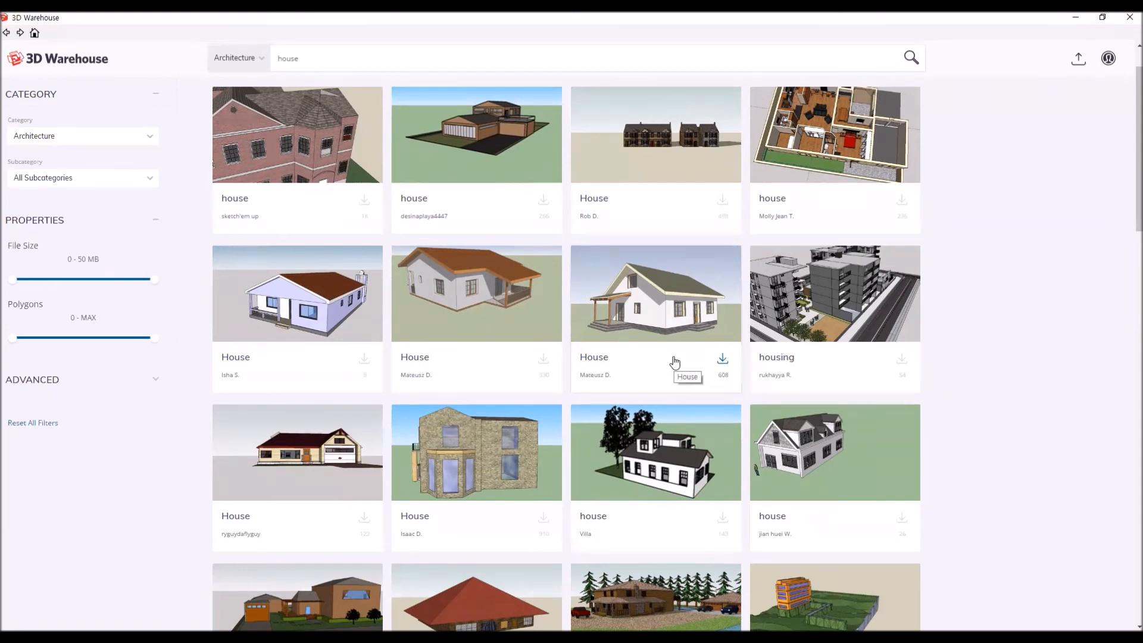
scroll(914, 422, down, 1)
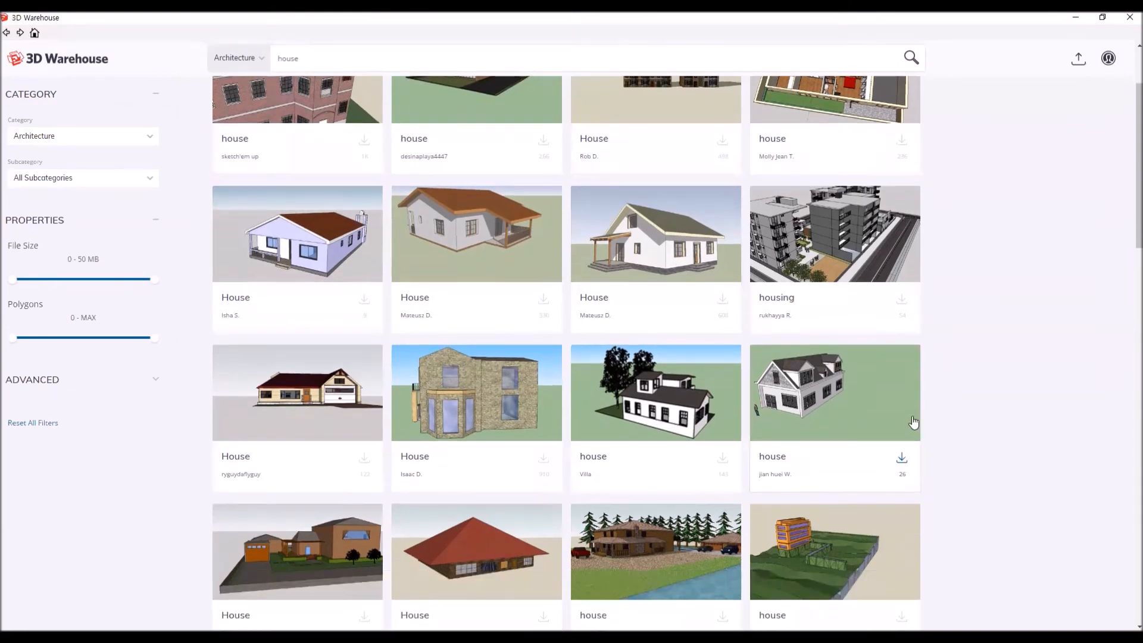